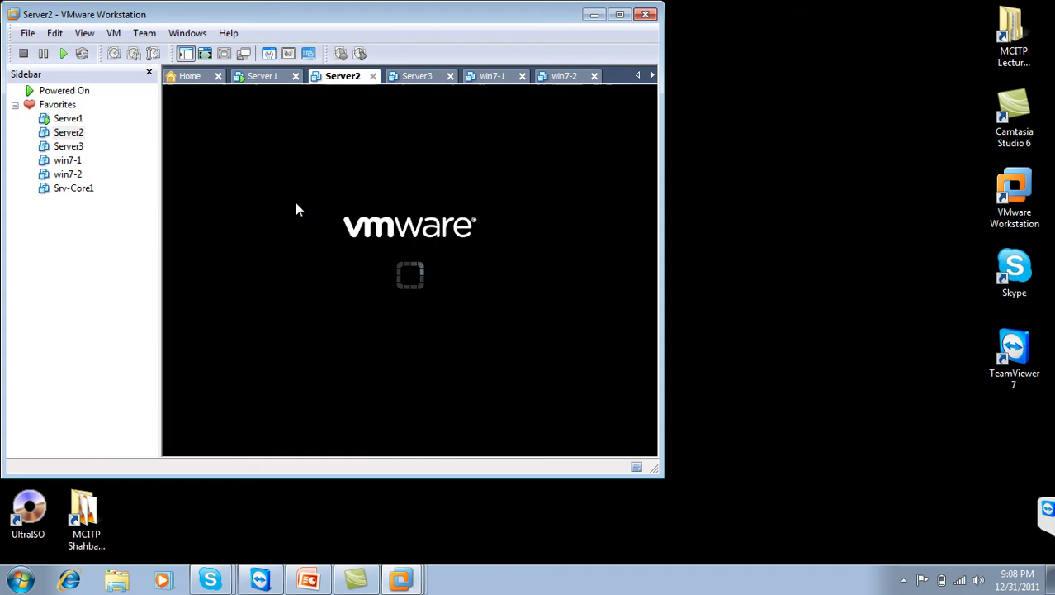
Step: Power on Server2 in a maximized window, then view win7-1 and Server1's logon screen
click(621, 16)
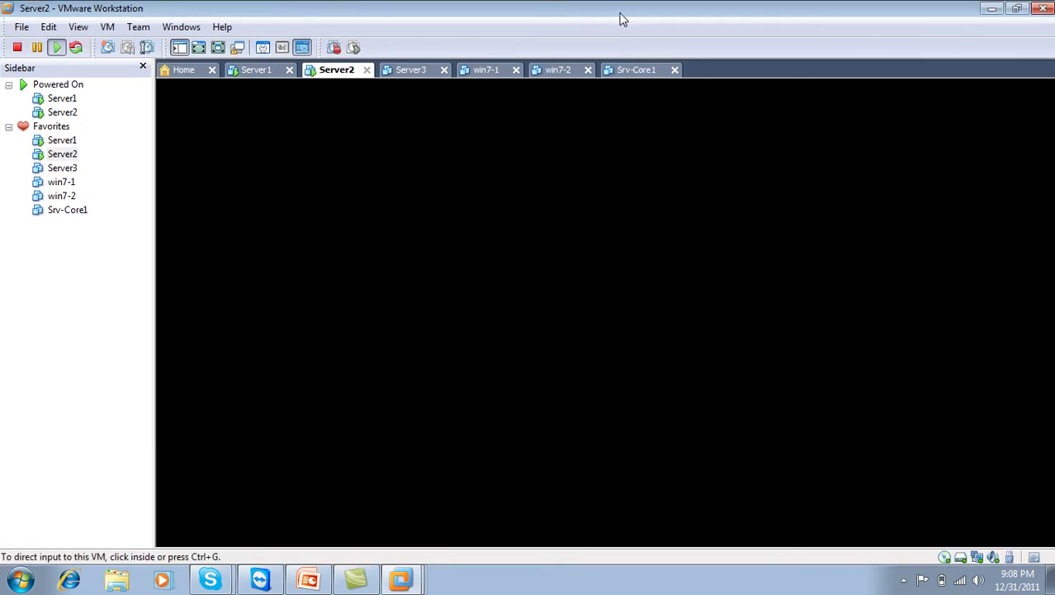
click(491, 72)
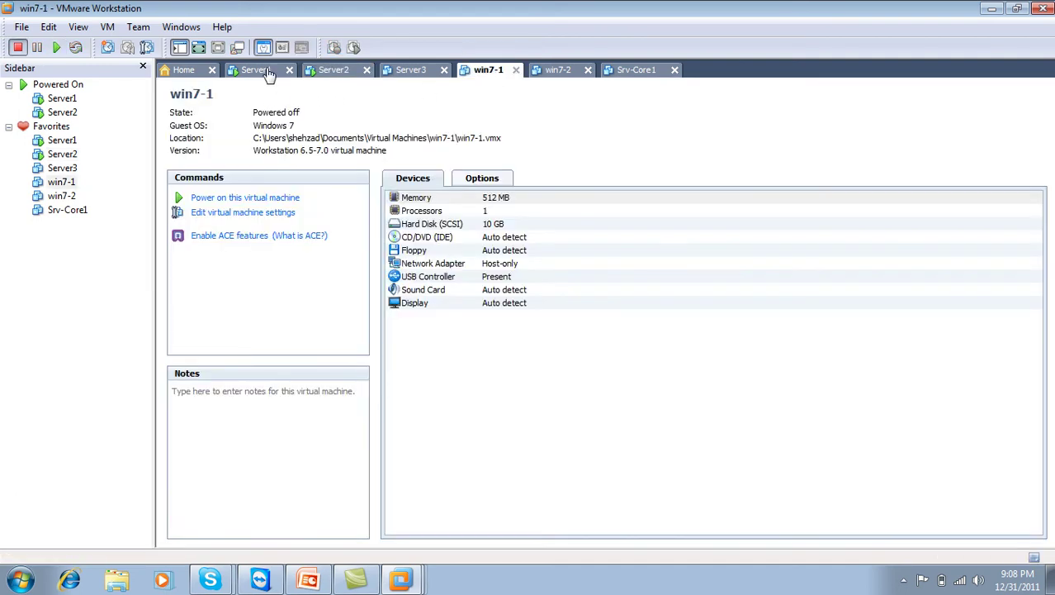
click(266, 74)
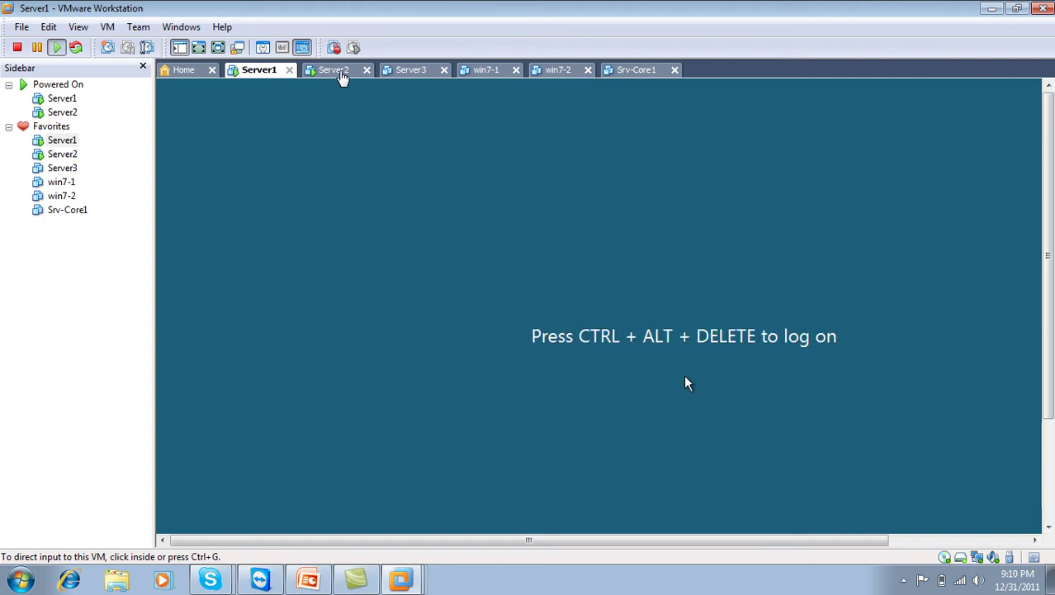
Step: Log on to Server1 as Administrator with the account password
click(444, 221)
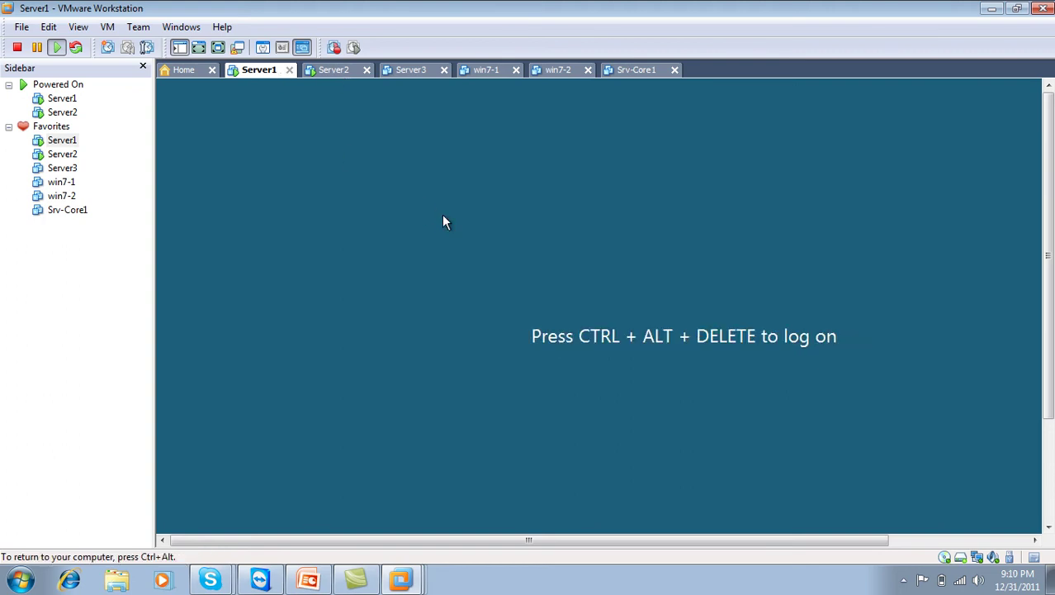
key(ctrl+alt+Insert)
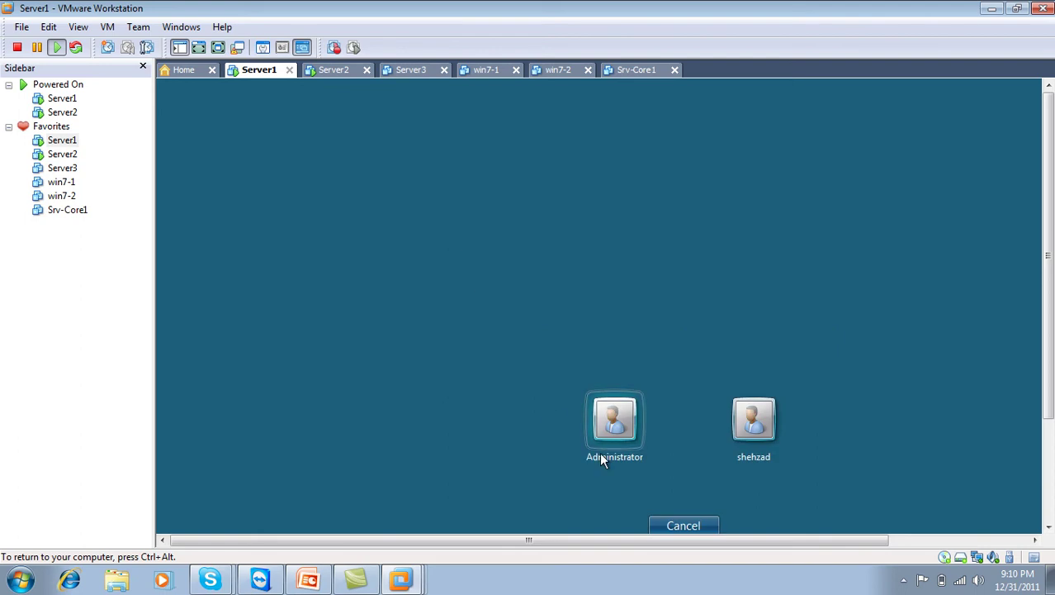
click(617, 430)
text(•••)
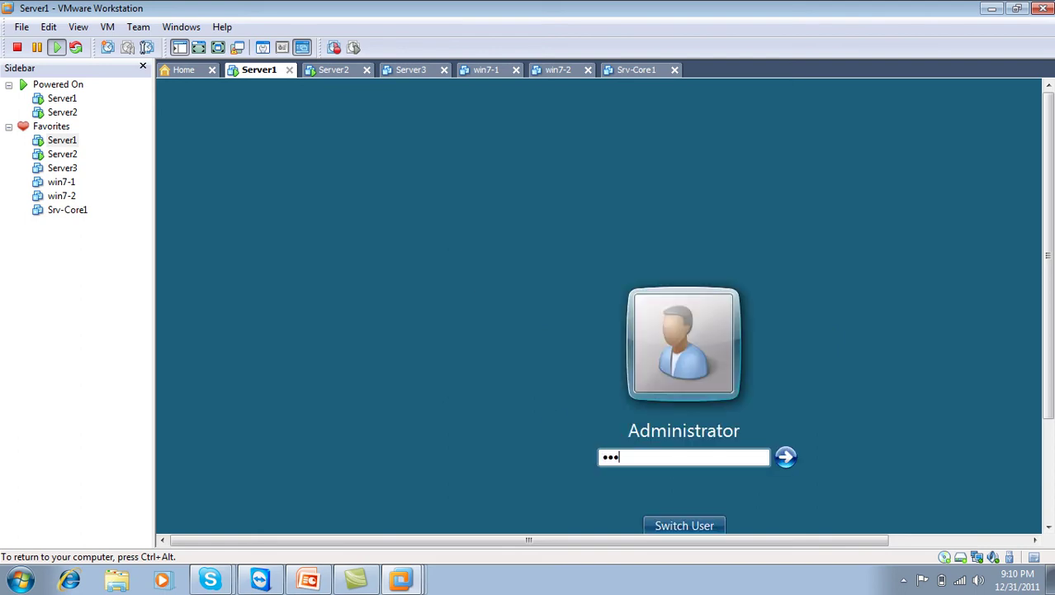
text(•••••)
key(Return)
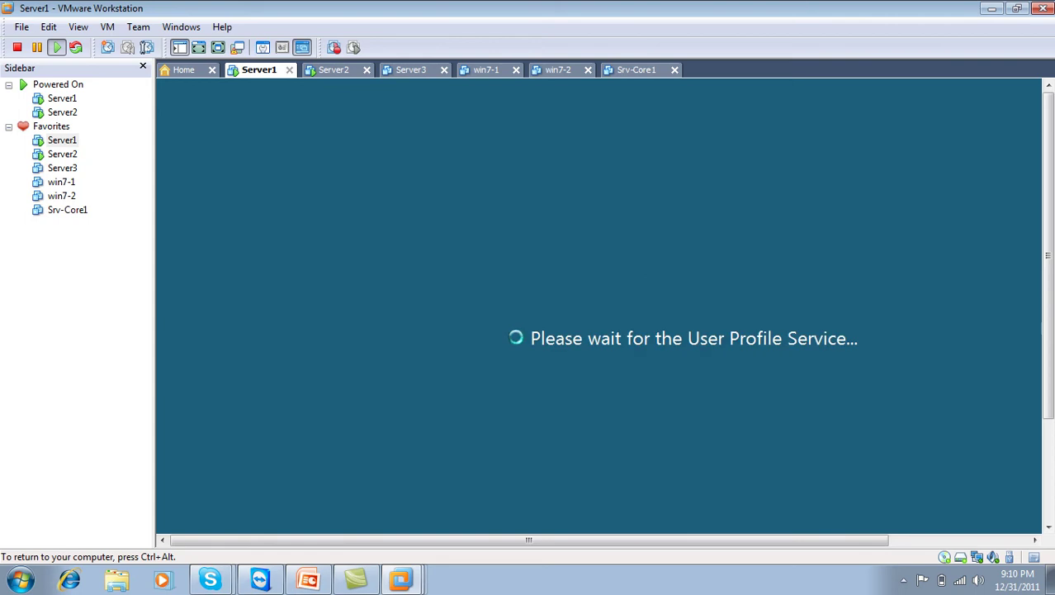
key(ctrl+alt)
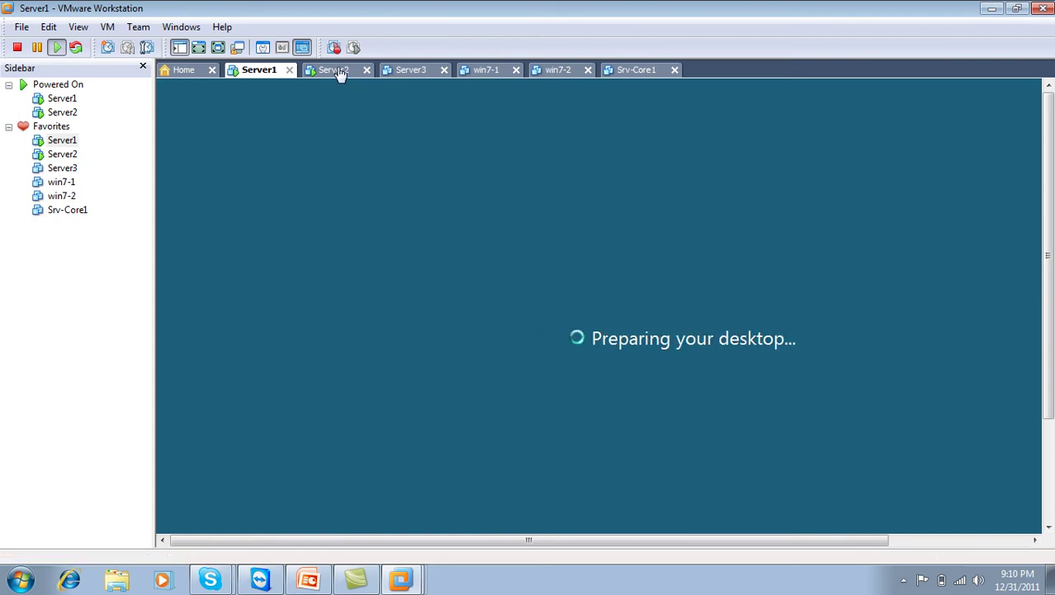
Step: Log on to Server2 as Administrator with the account password
click(337, 71)
click(512, 255)
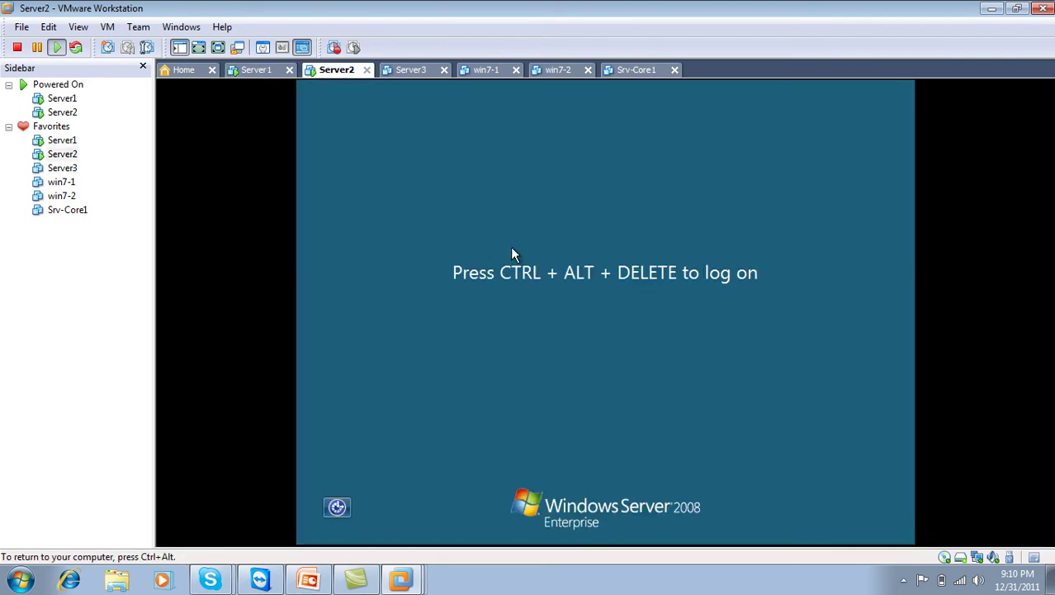
key(ctrl+alt+Insert)
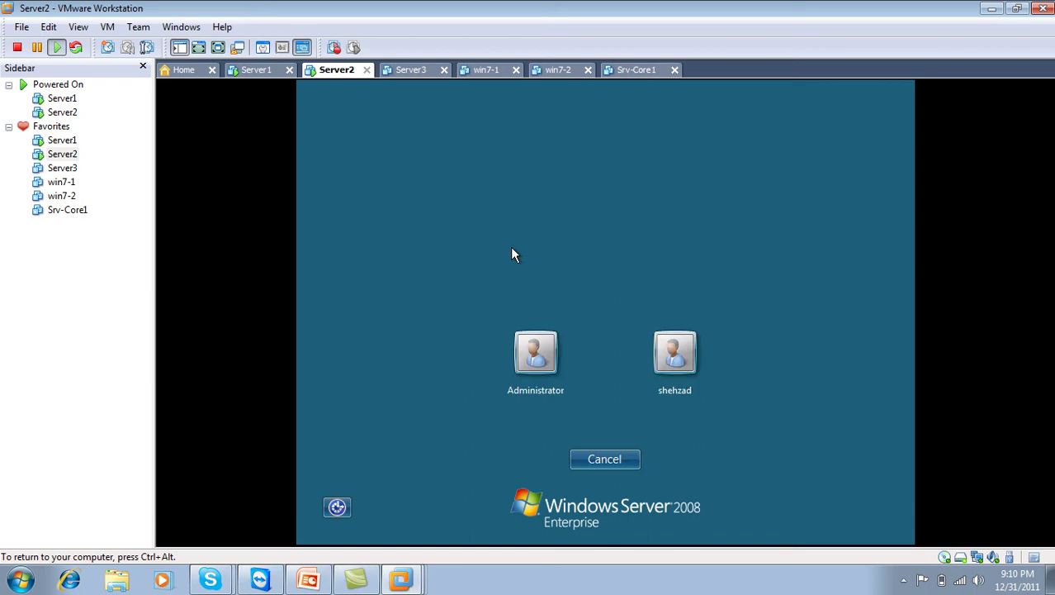
click(535, 381)
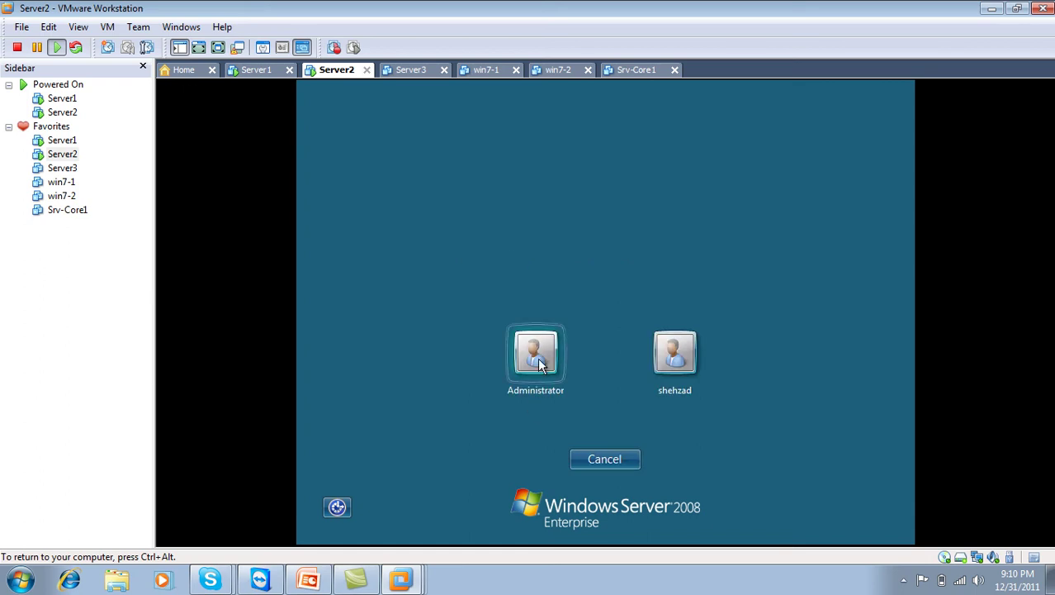
text(••••••••)
key(Return)
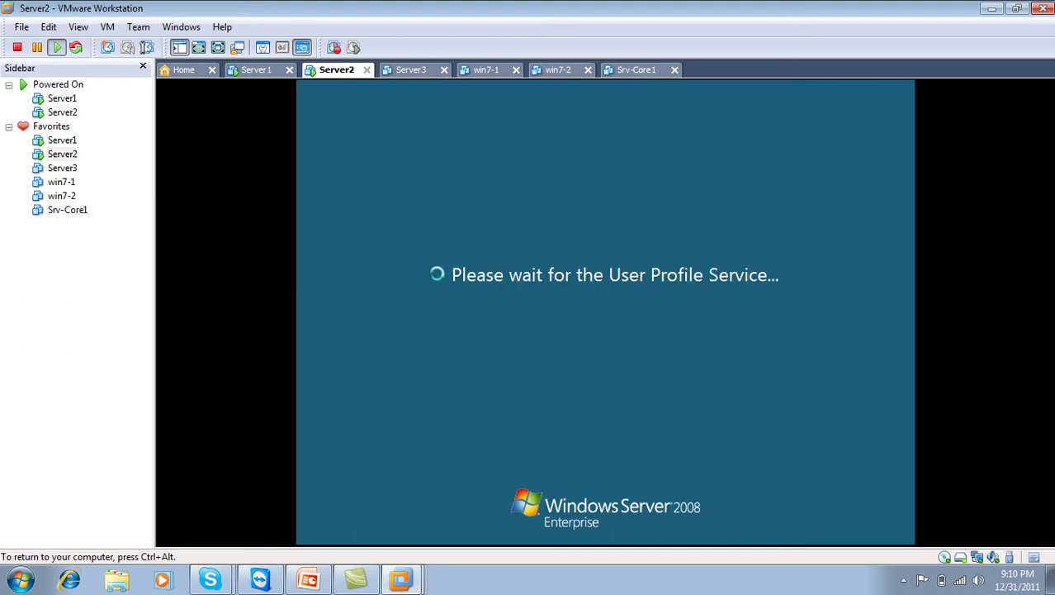
key(ctrl+alt)
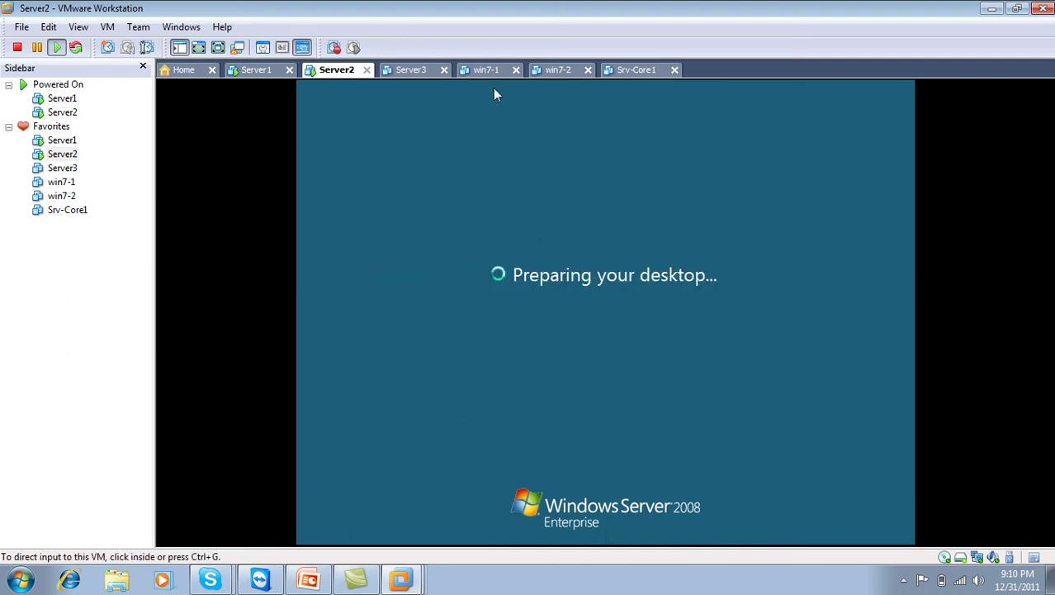
Step: Switch between Server1 and Server2 while their logons finish, ending on Server2
click(256, 69)
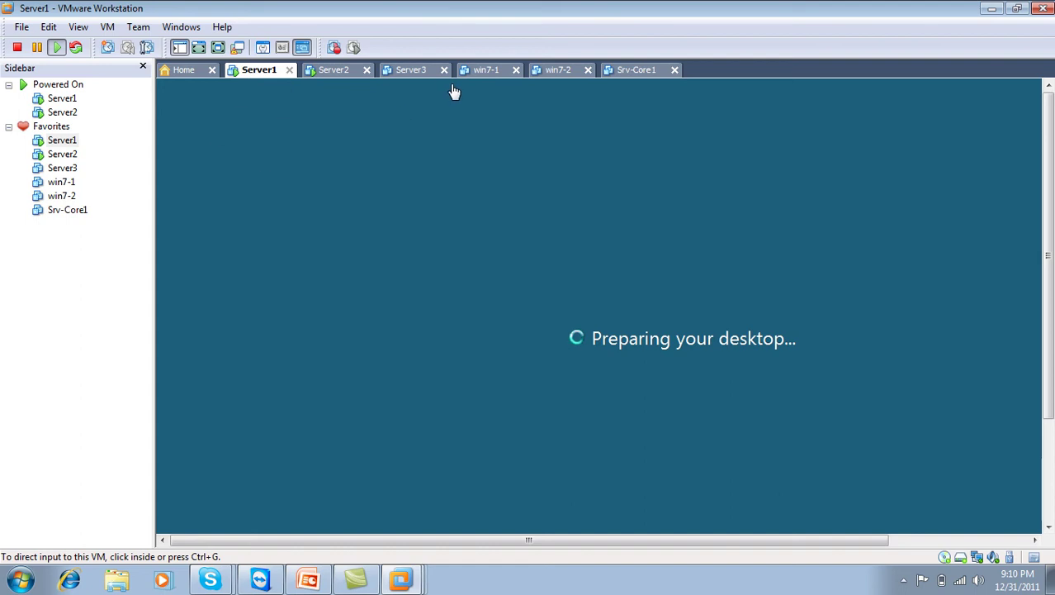
click(333, 71)
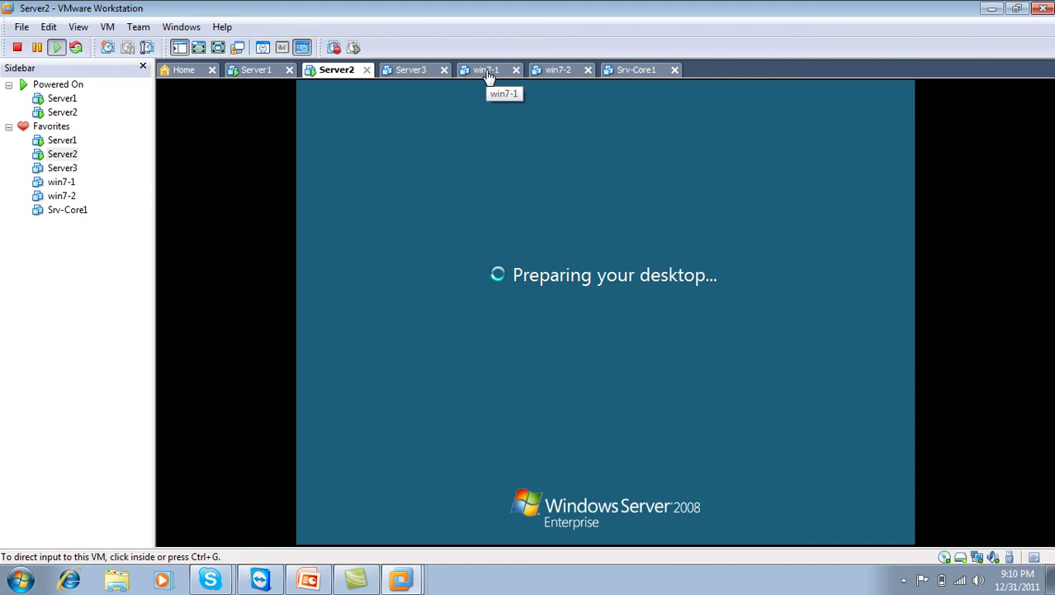
click(258, 71)
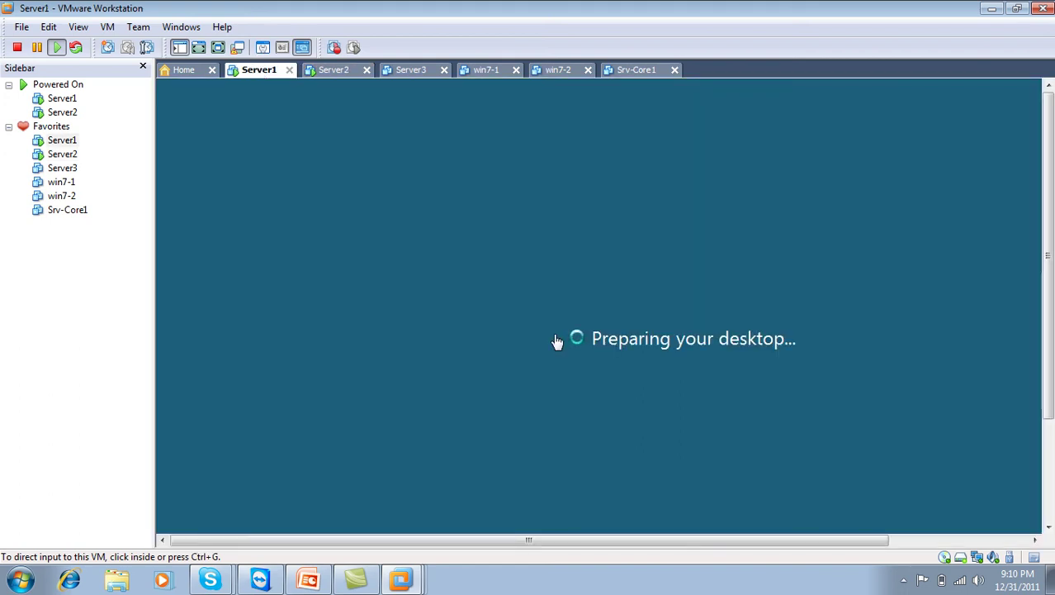
click(333, 71)
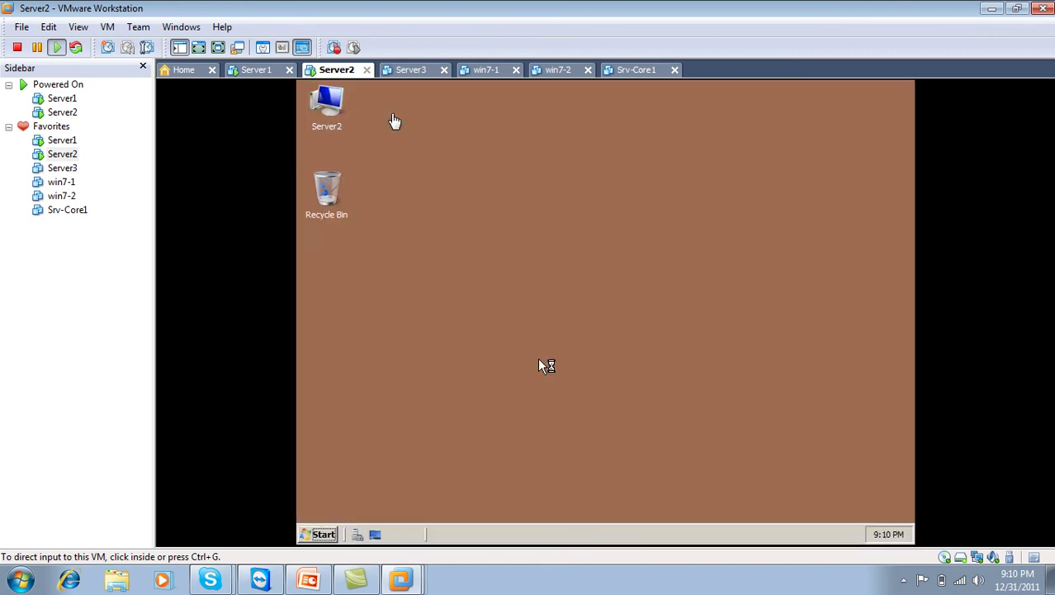
Step: Check both server desktops, power on win7-1, and show Server1 in full screen
click(263, 73)
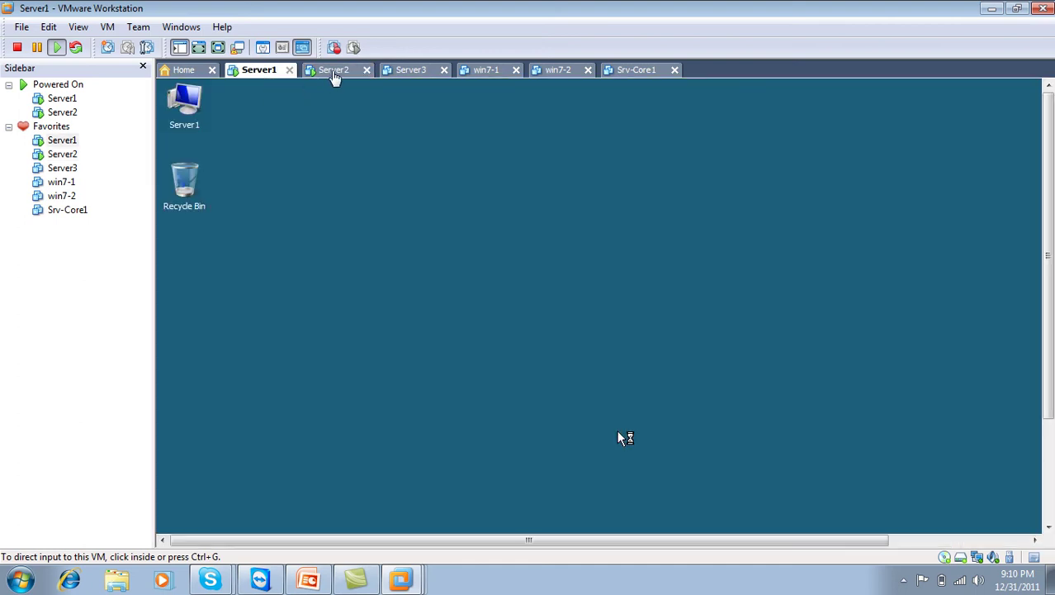
click(334, 73)
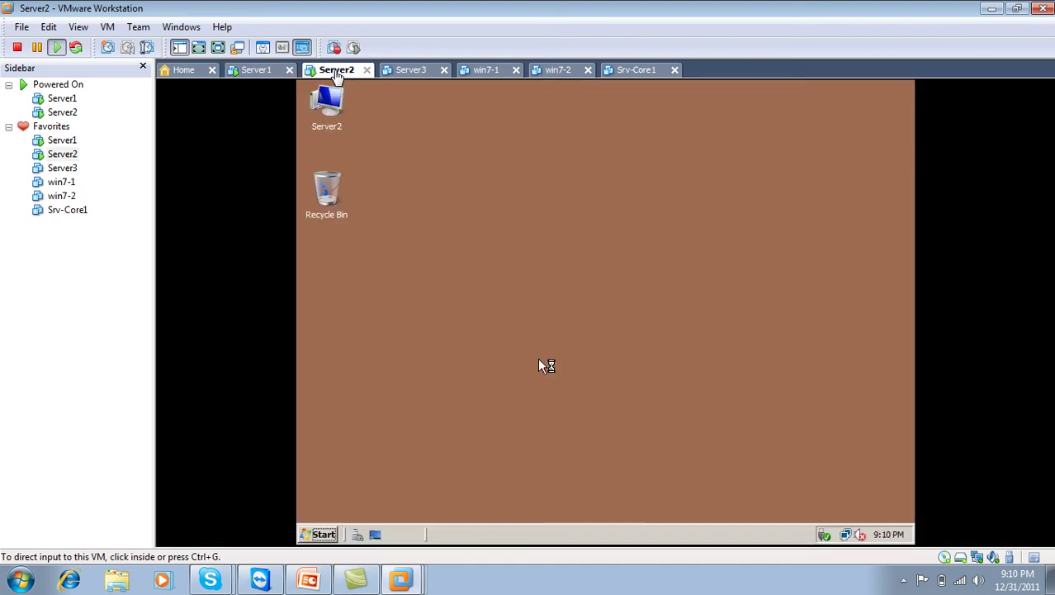
click(495, 71)
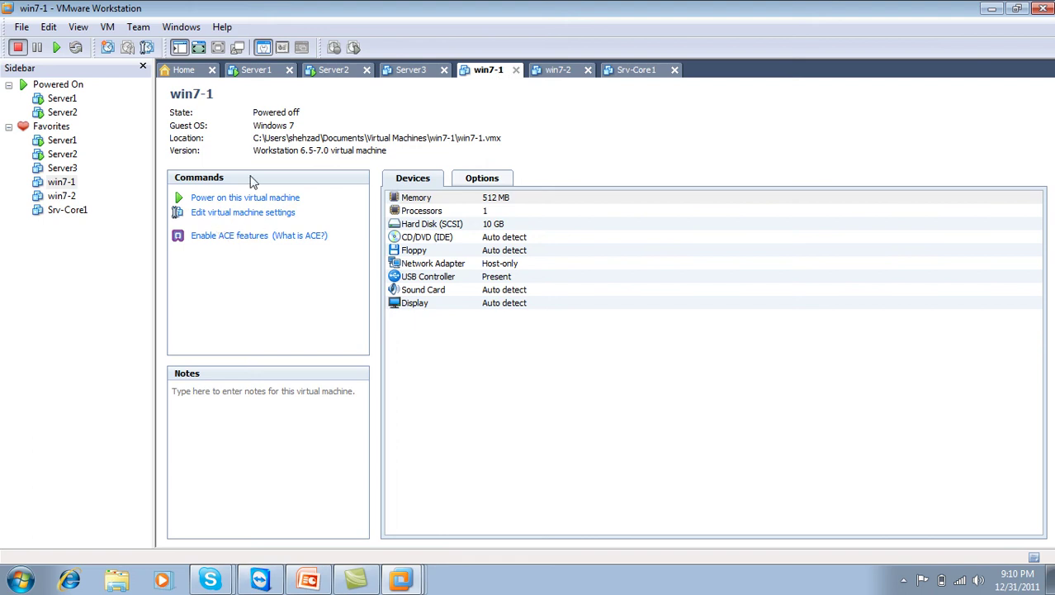
click(258, 198)
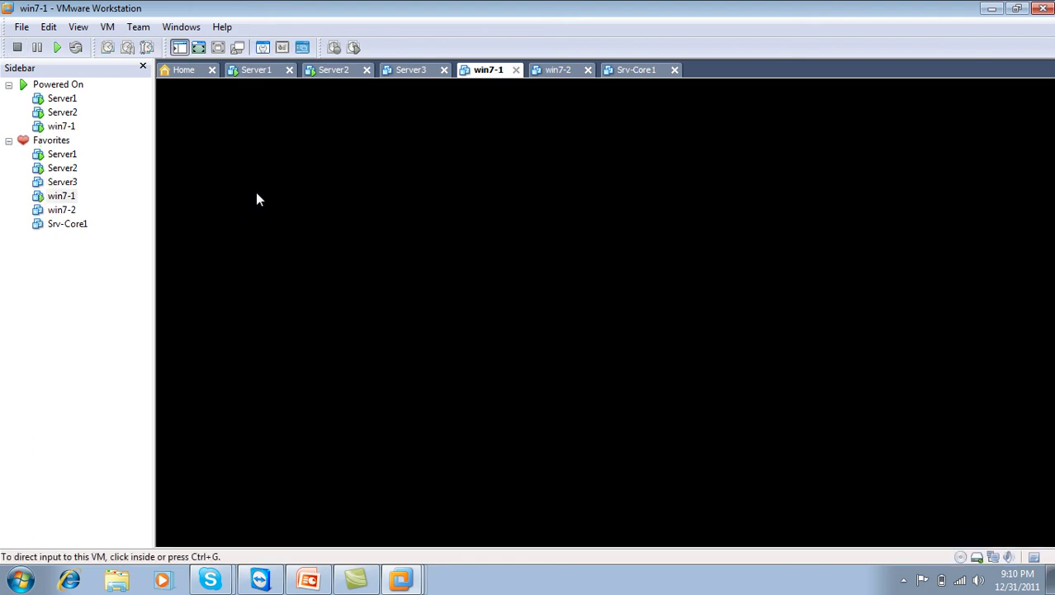
click(258, 76)
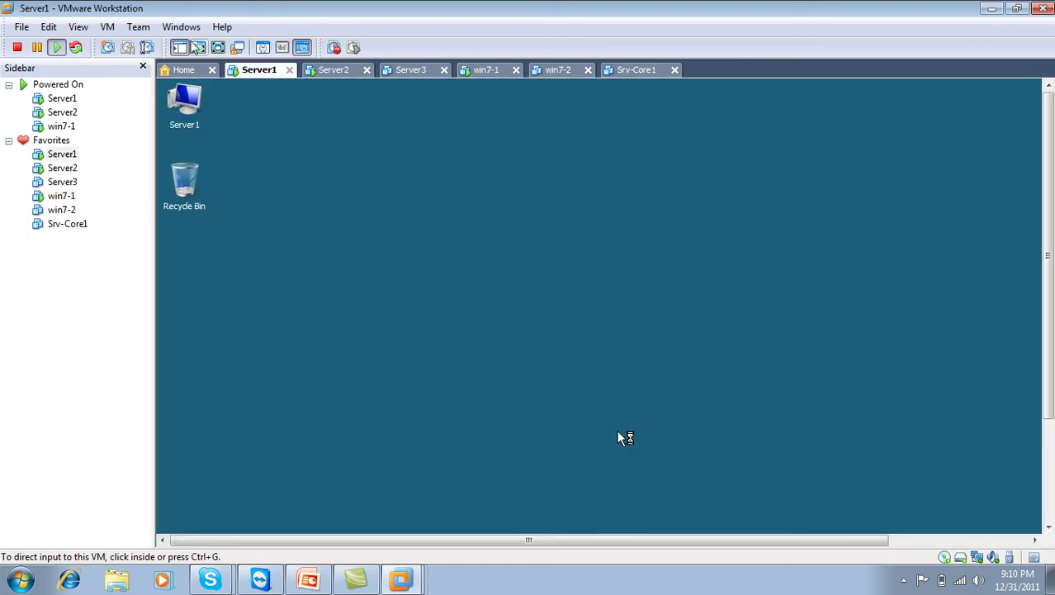
click(218, 47)
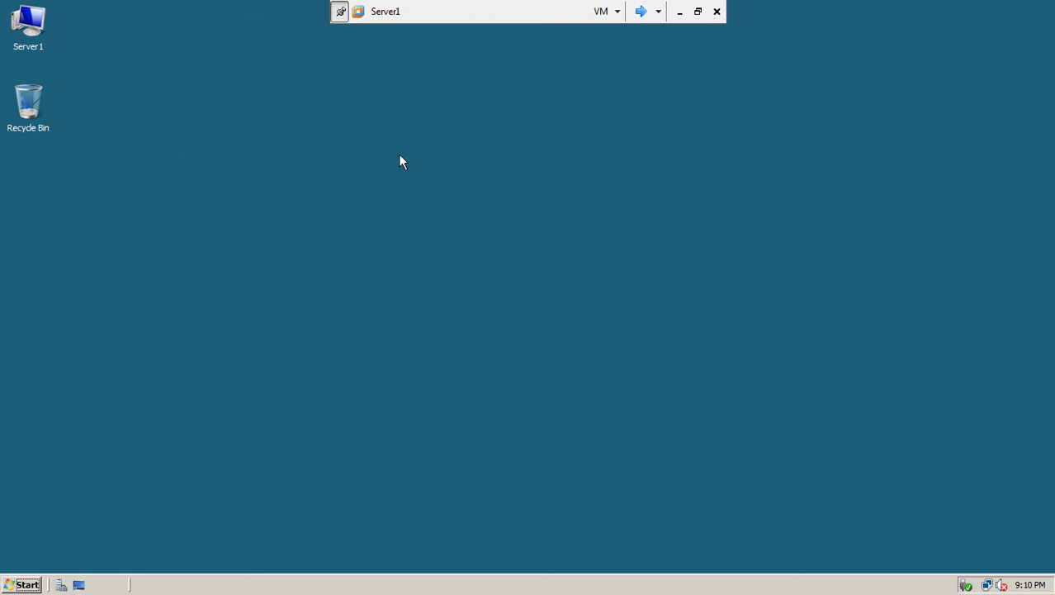
Step: Cycle the full-screen view back to Server1 and open its Network and Sharing Center
click(640, 11)
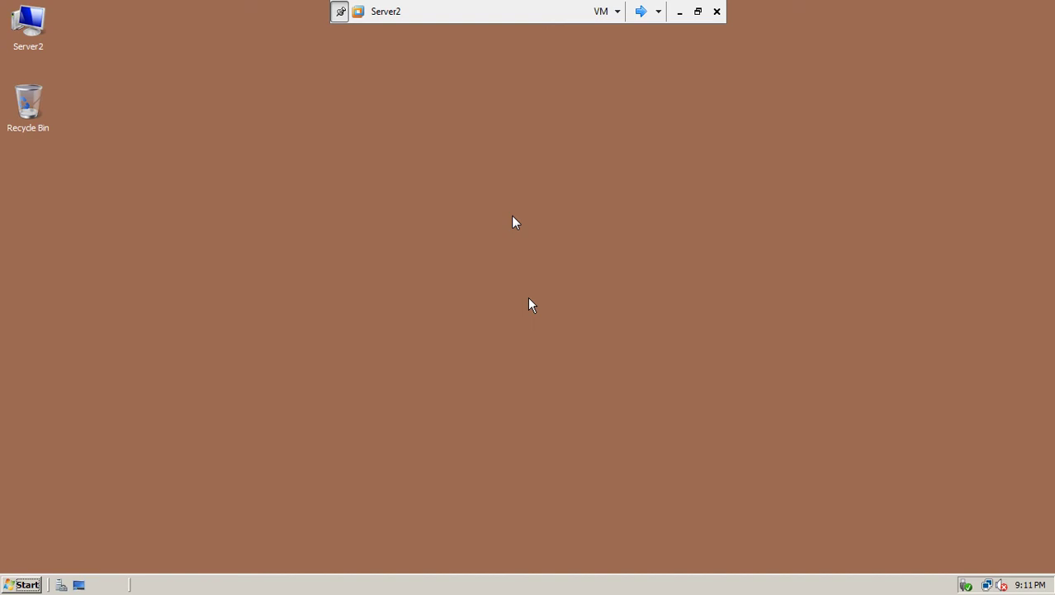
click(640, 10)
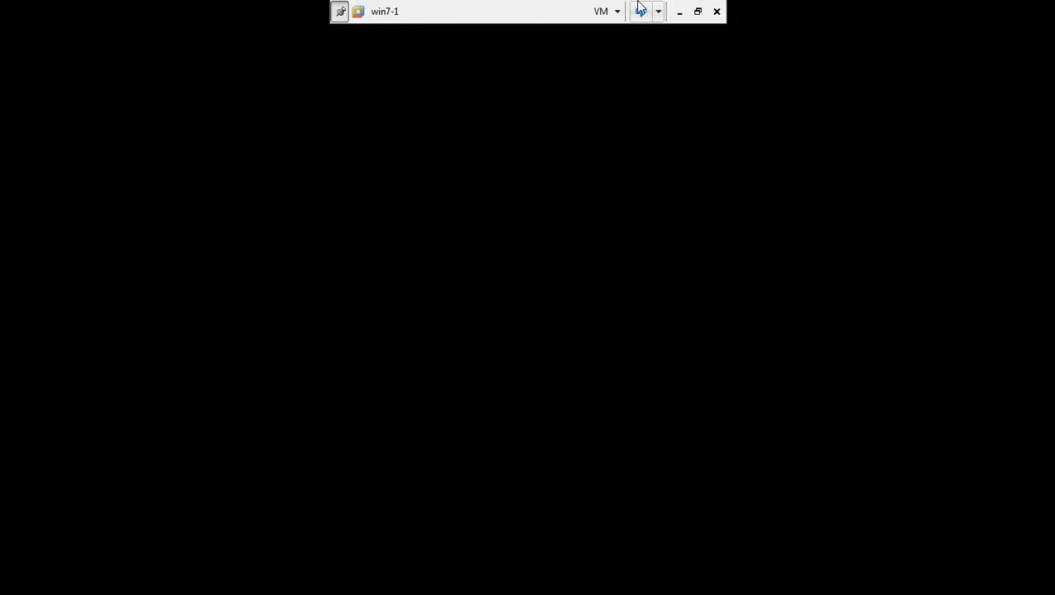
click(642, 11)
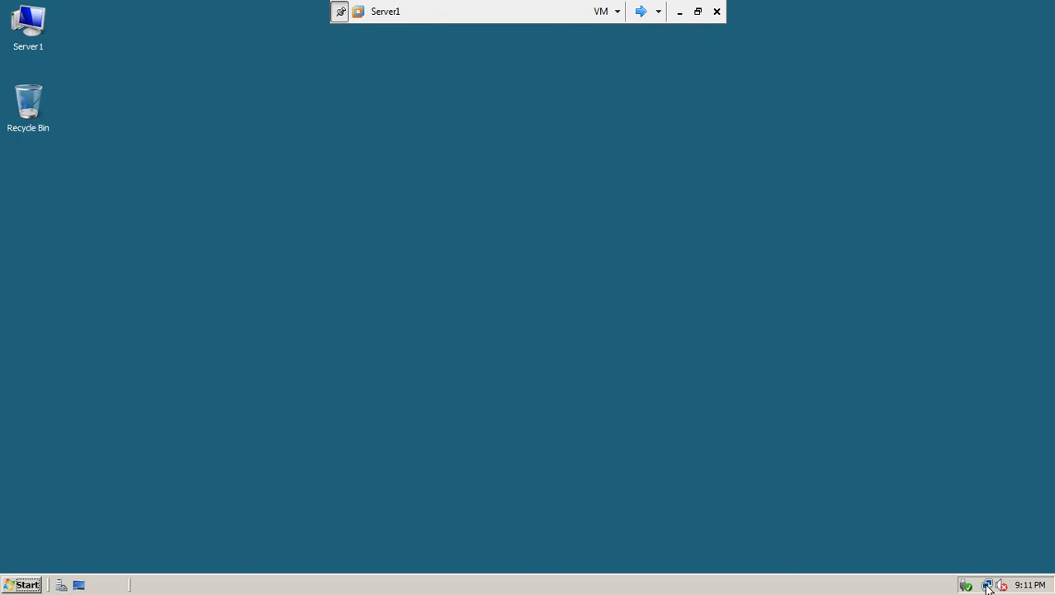
mouse_move(988, 585)
click(962, 560)
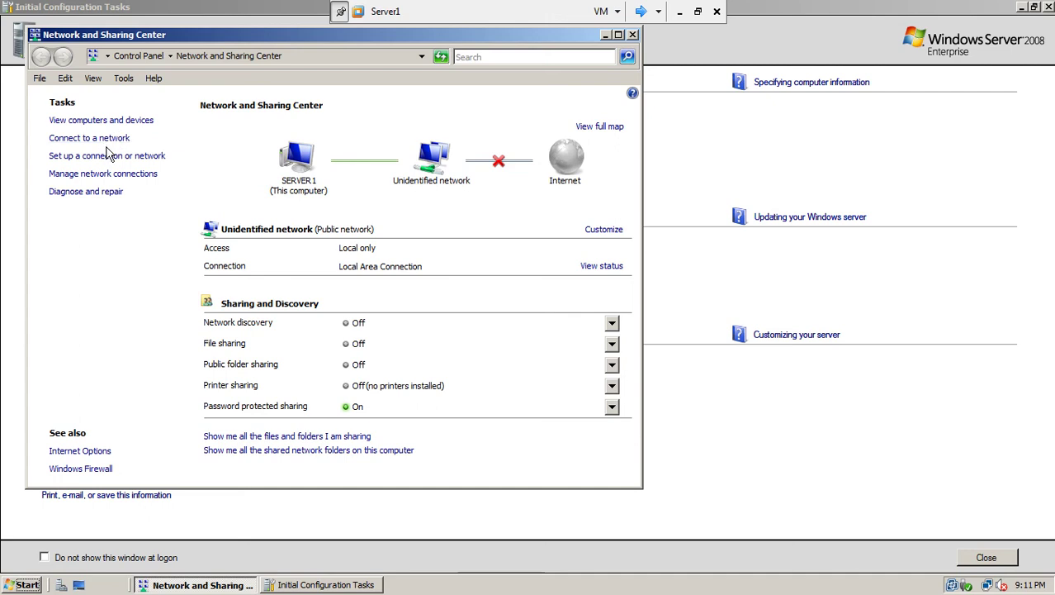
Step: Open Server1's Local Area Connection properties and disable IPv6
click(113, 174)
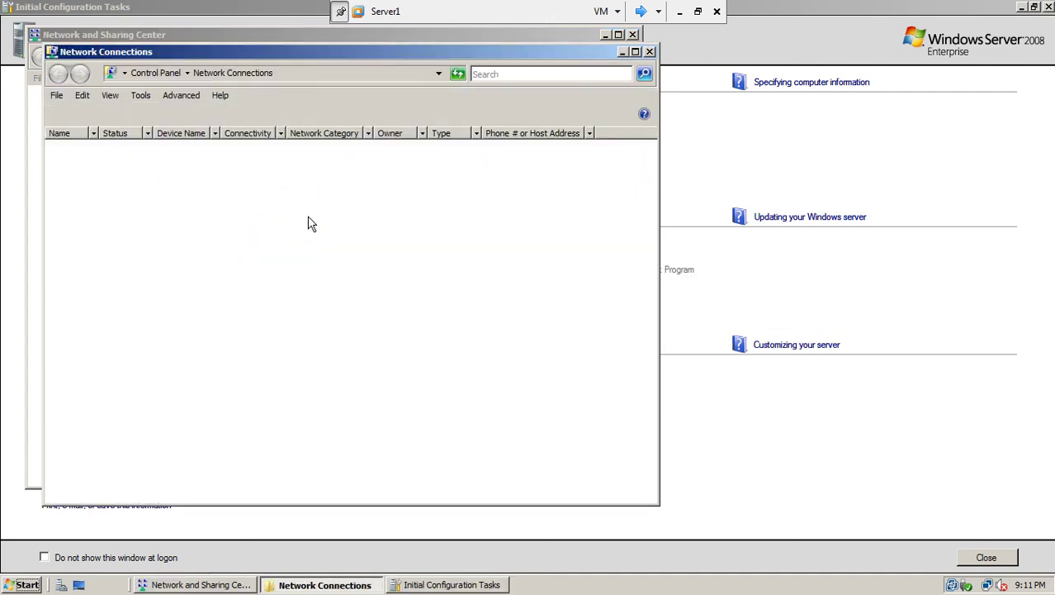
right_click(144, 183)
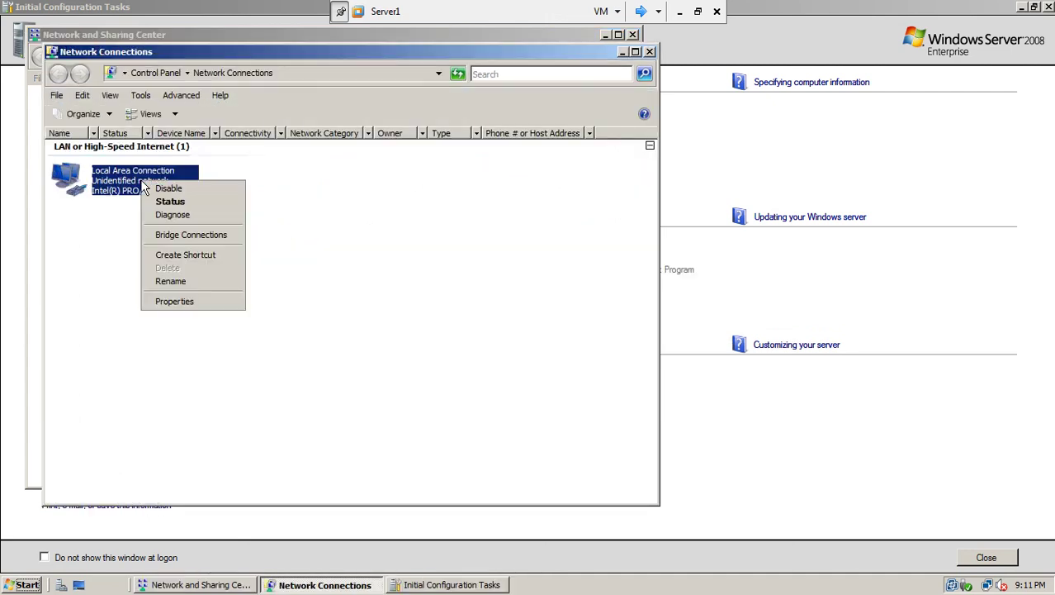
click(172, 302)
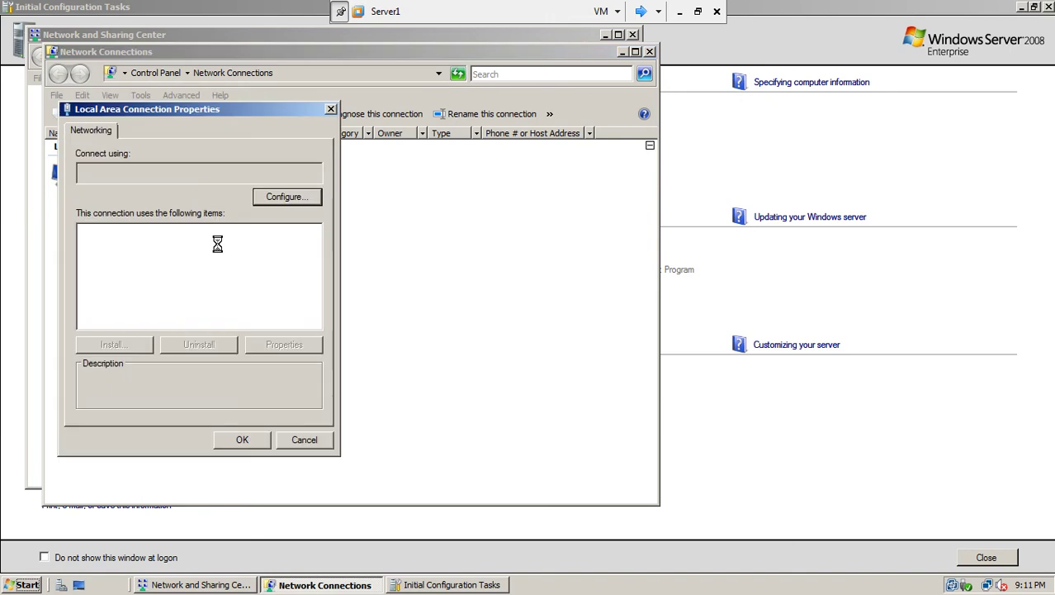
click(192, 283)
click(86, 270)
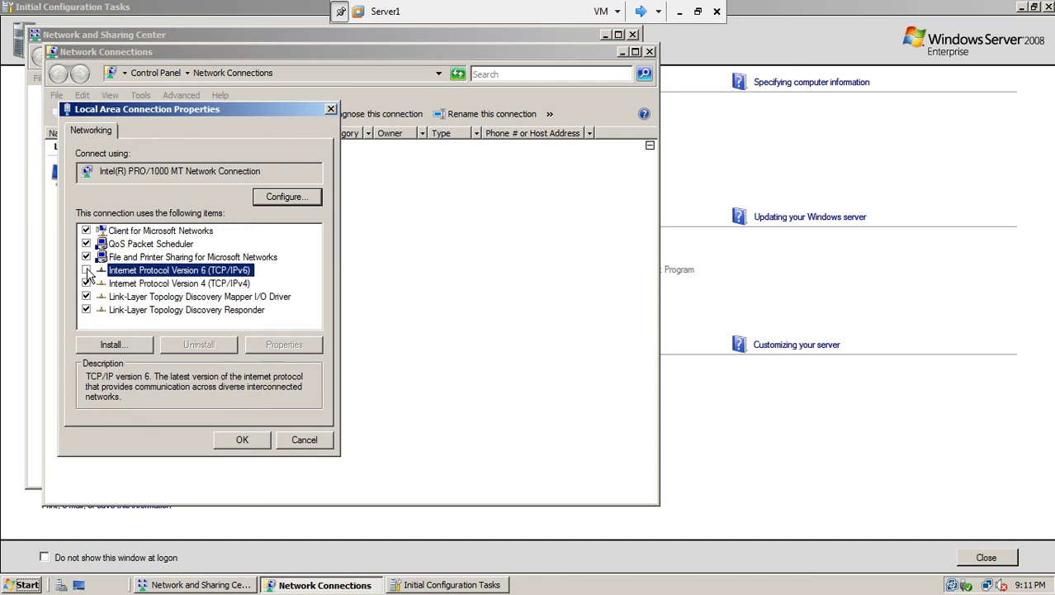
click(120, 284)
Step: Set IPv4 to static address 192.168.10.1 with mask 255.255.255.0
click(283, 346)
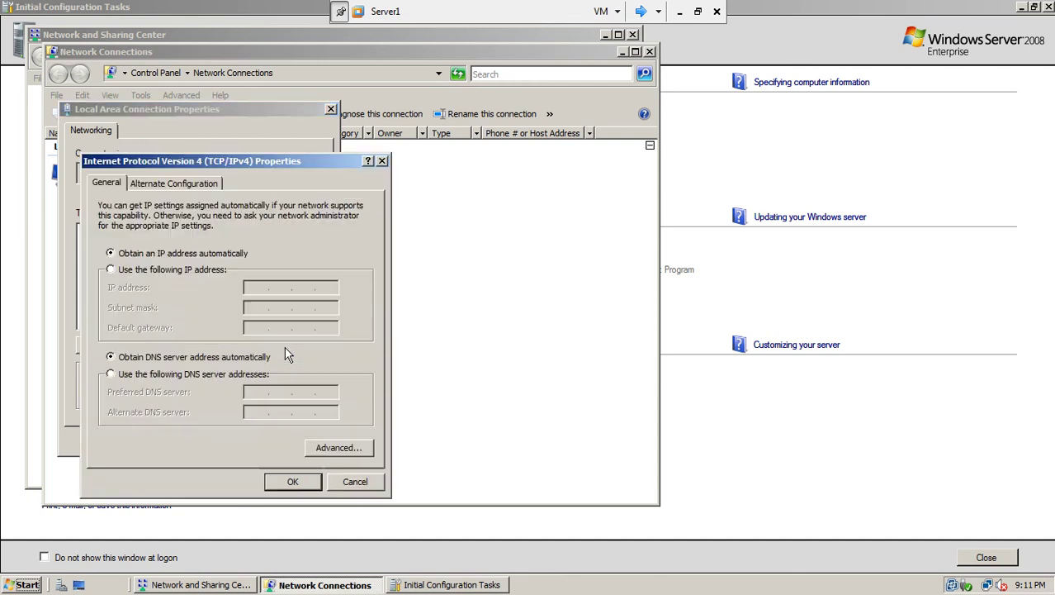
click(192, 272)
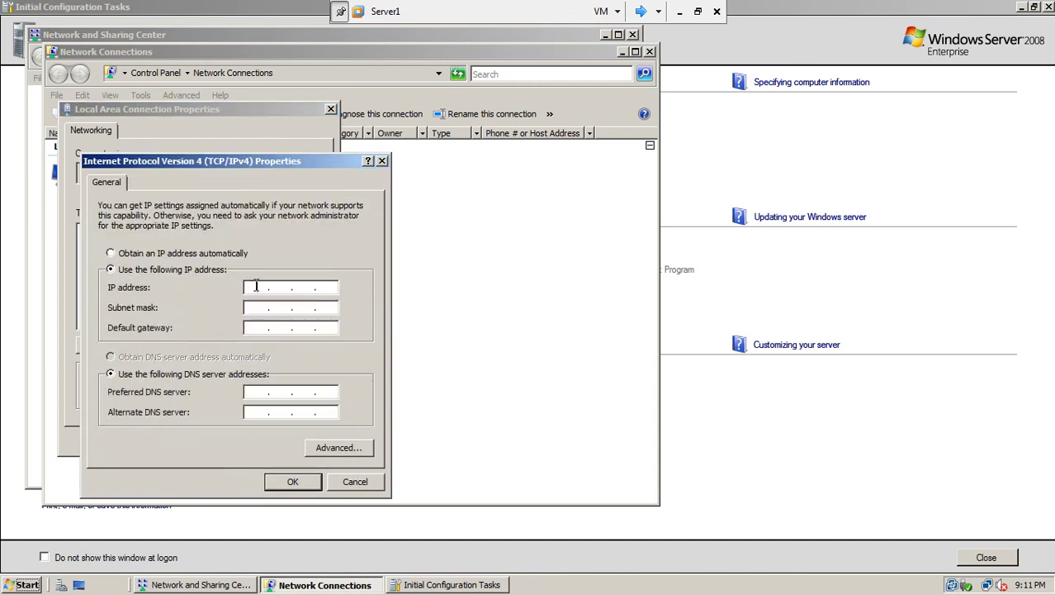
click(255, 286)
text(192 . 168 . 10 . 1)
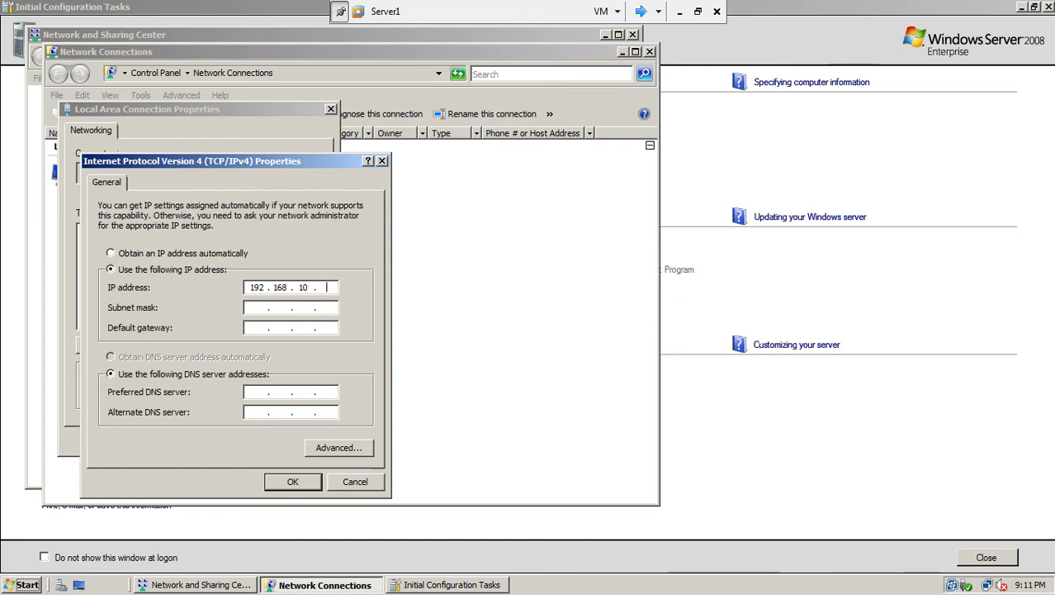
click(281, 306)
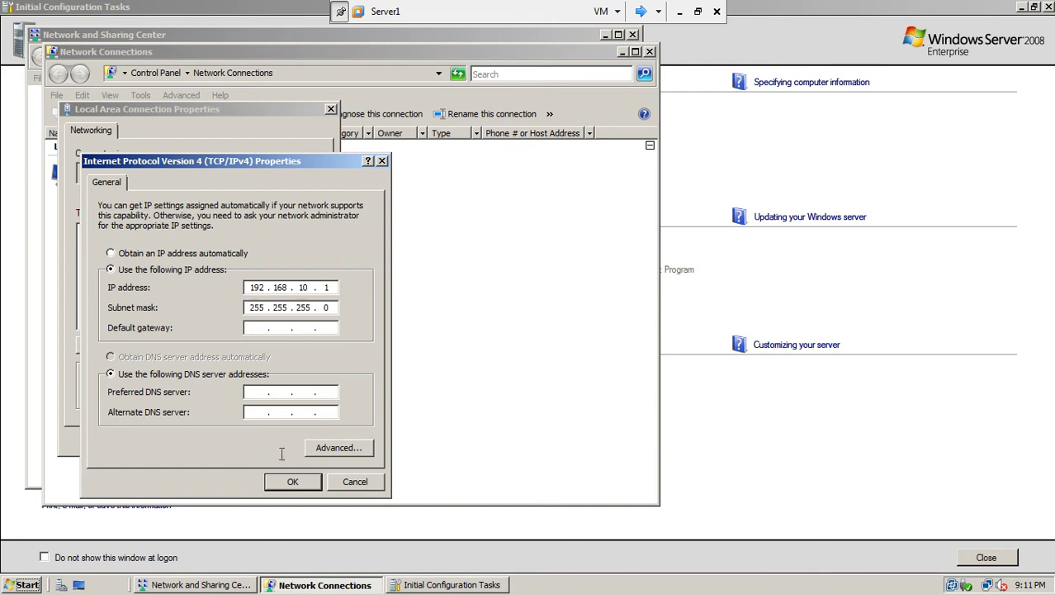
click(295, 483)
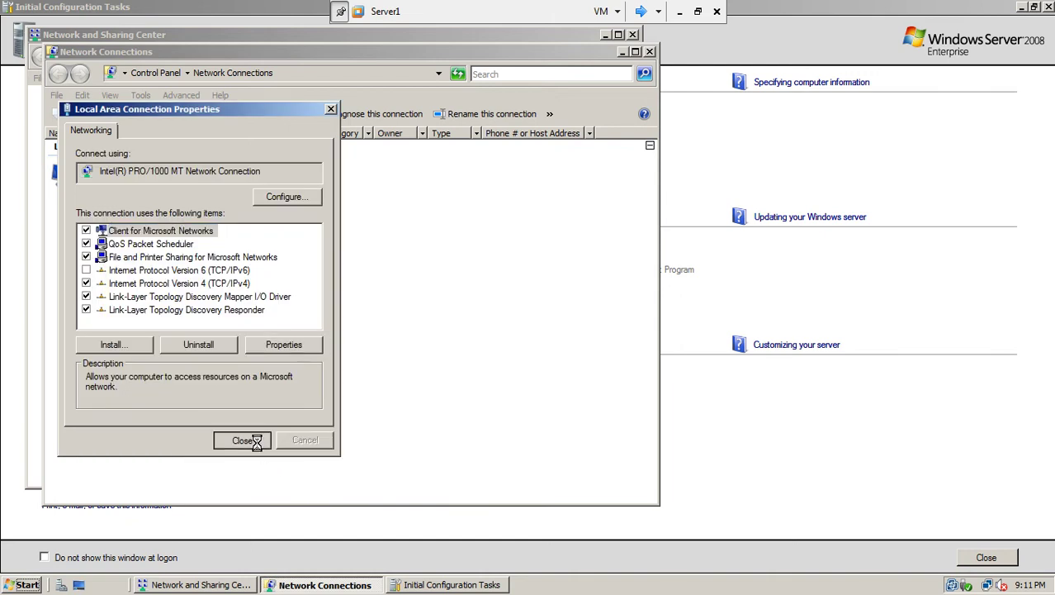
Step: Close Server1's Network Connections, Network and Sharing Center and Initial Configuration Tasks windows
click(651, 51)
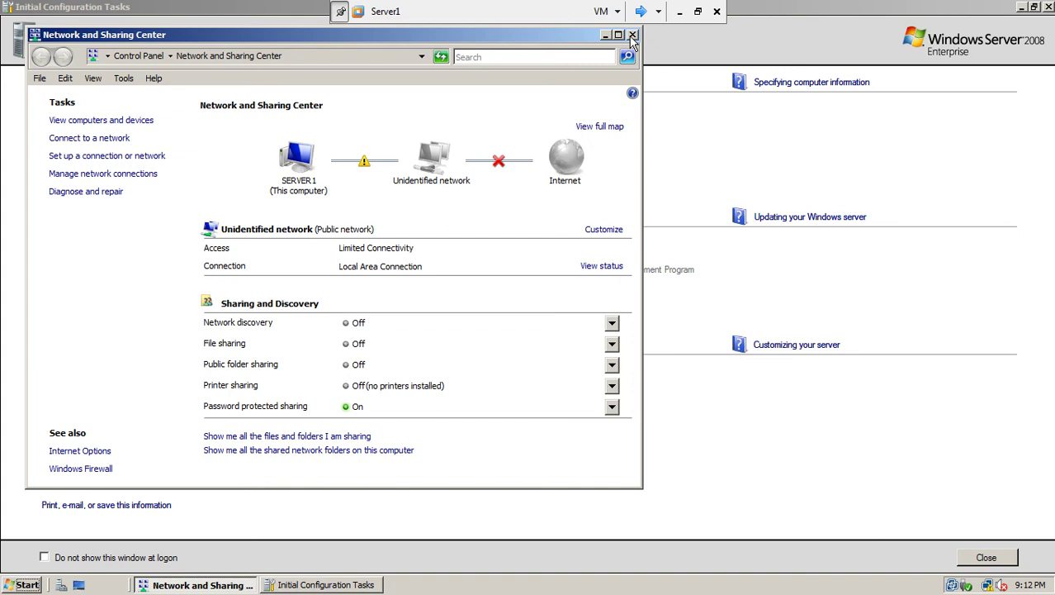
click(633, 36)
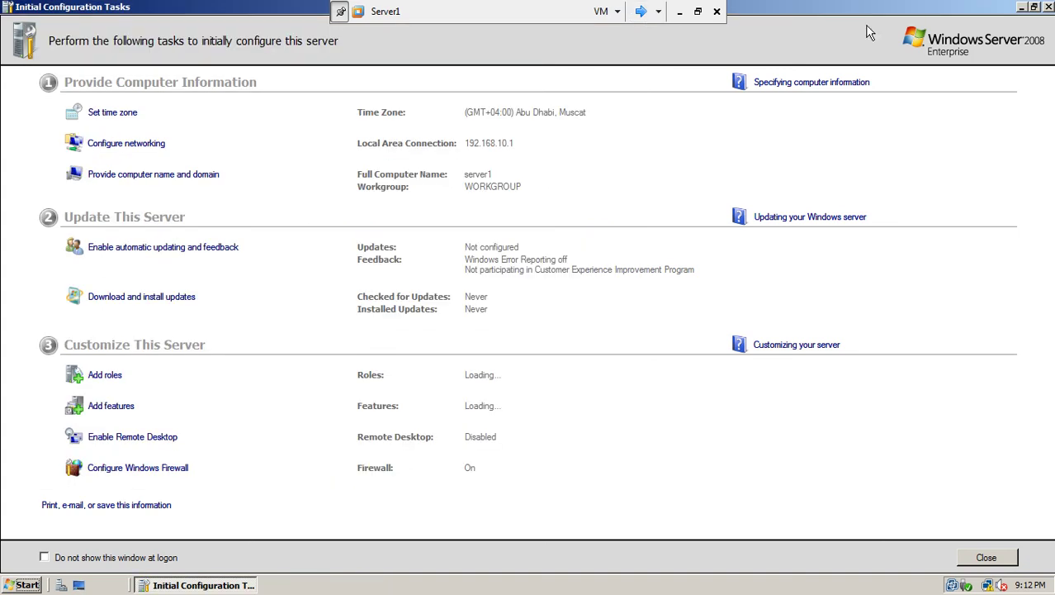
click(1050, 7)
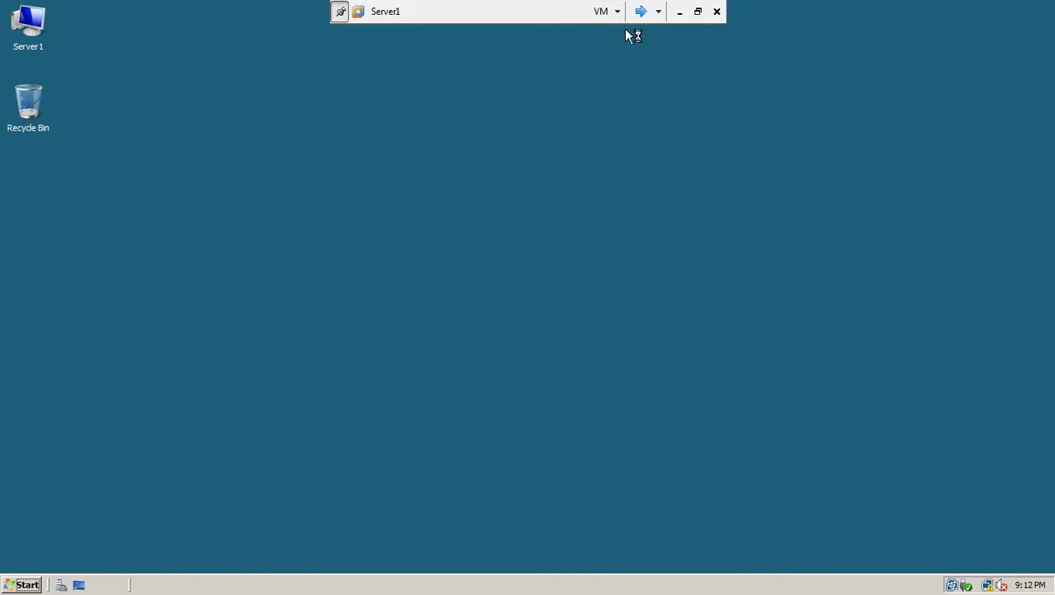
Step: On Server2, close Initial Configuration Tasks and open Network and Sharing Center from the tray
click(640, 11)
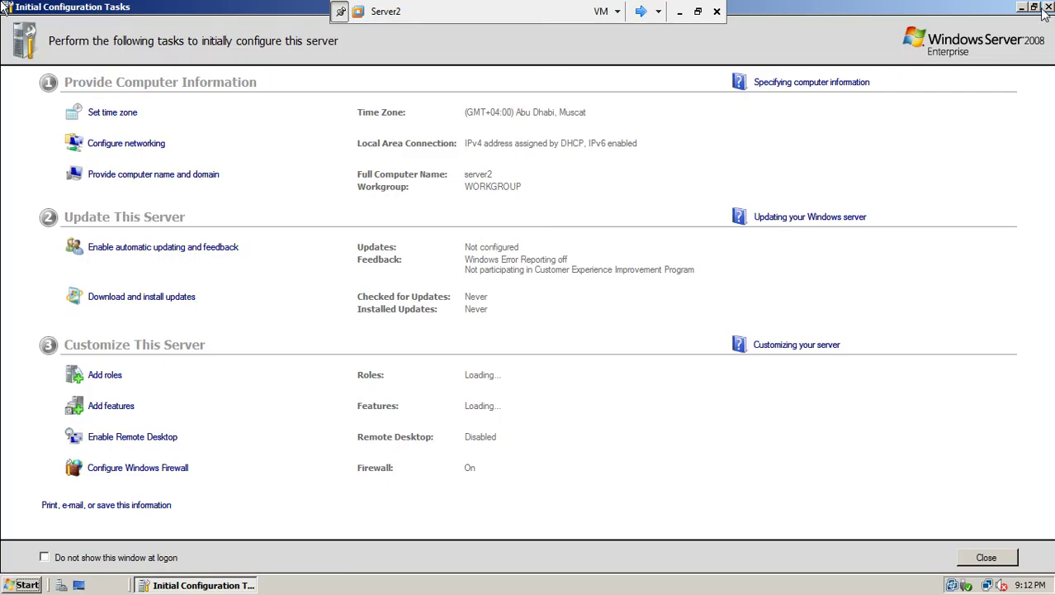
click(1049, 8)
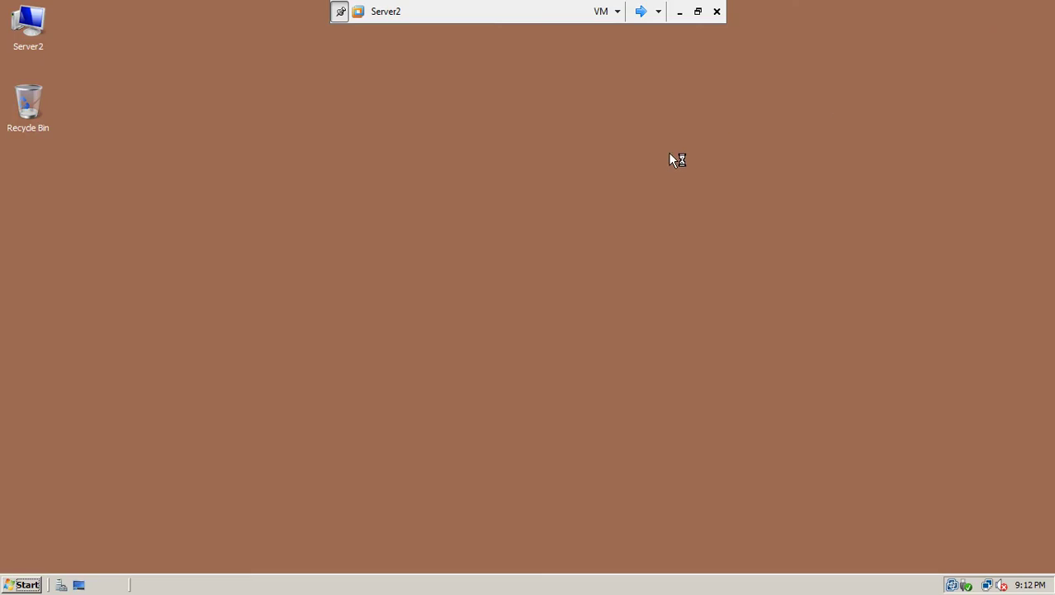
click(991, 581)
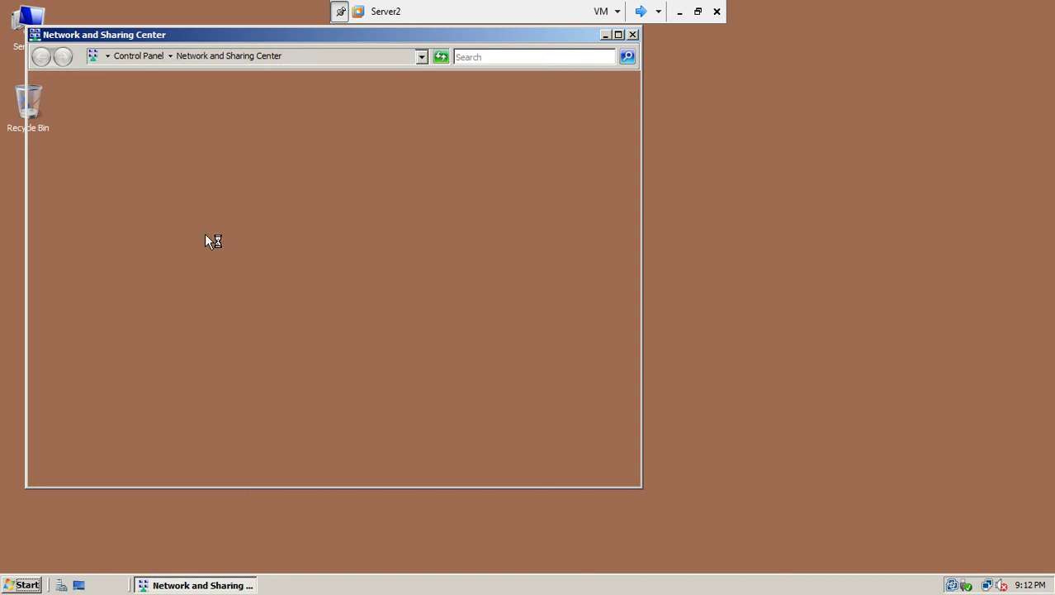
Step: Run ipconfig on Server1 to confirm 192.168.10.1, then return to Server2
click(640, 11)
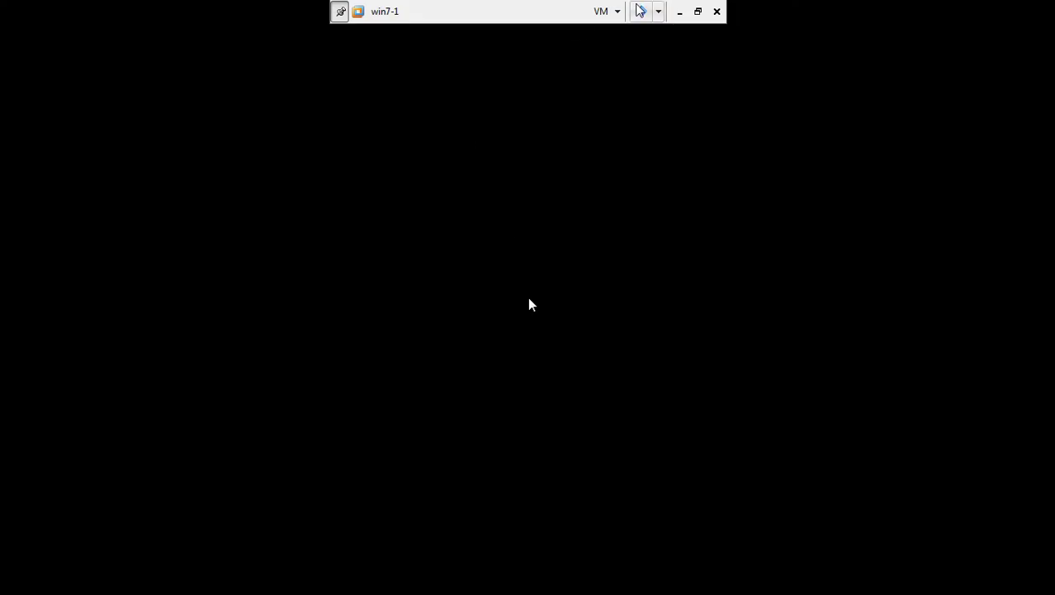
click(640, 11)
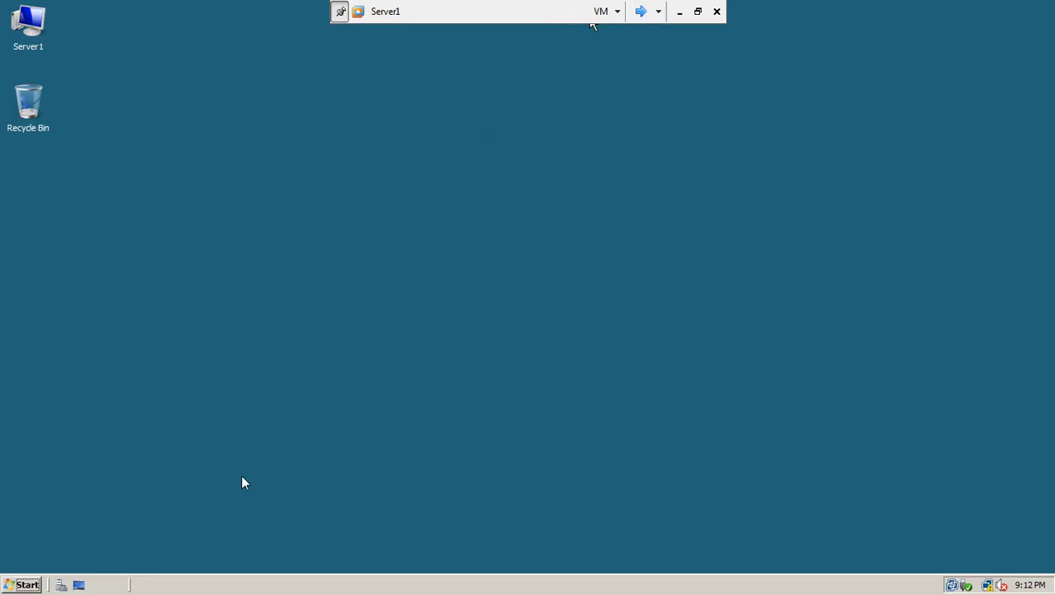
click(20, 585)
click(105, 237)
text(ipconfig)
key(Return)
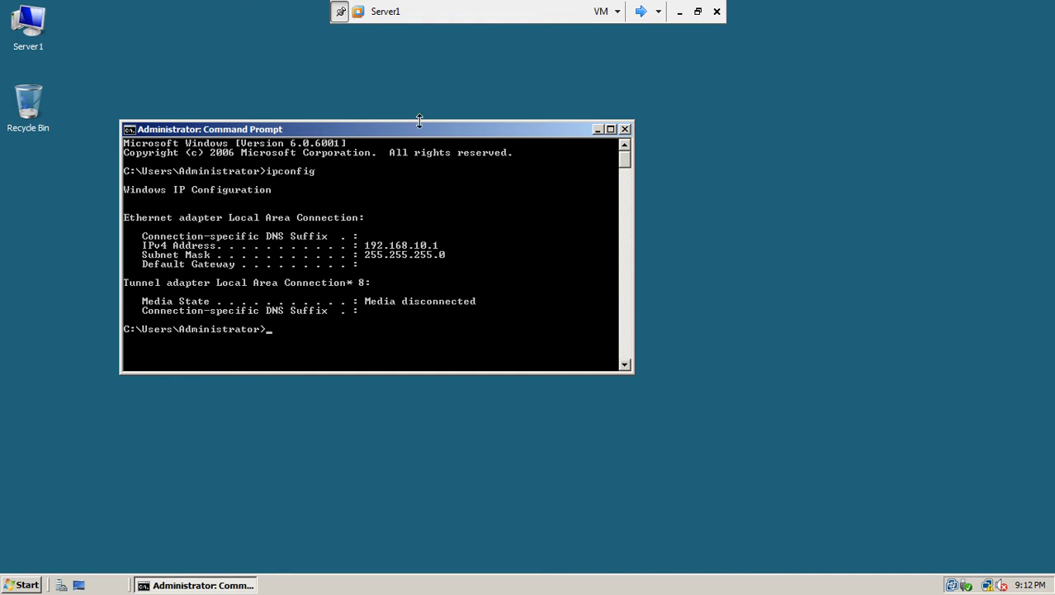
drag(423, 130, 460, 129)
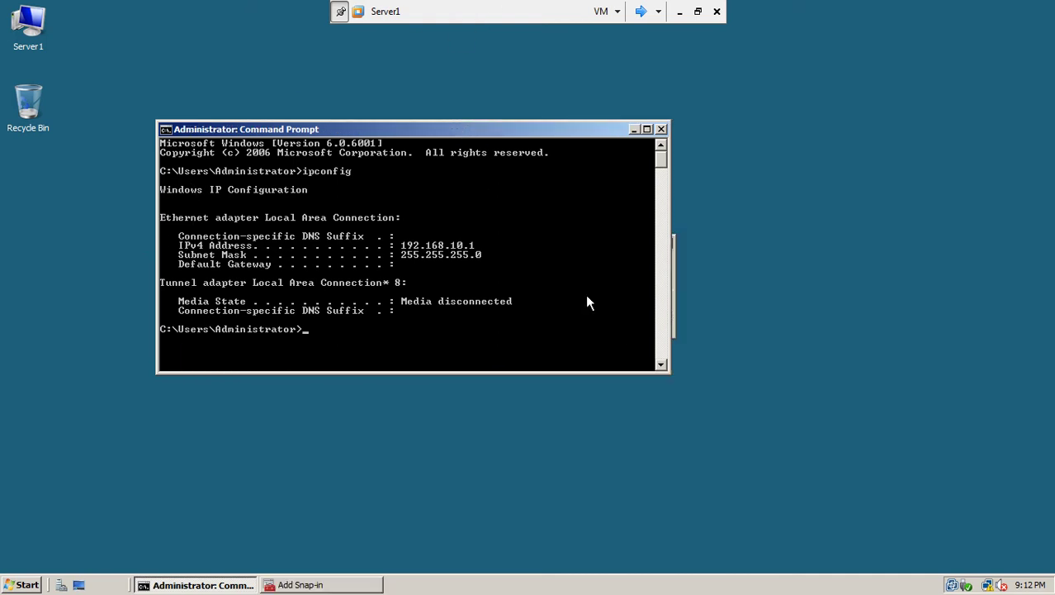
click(640, 12)
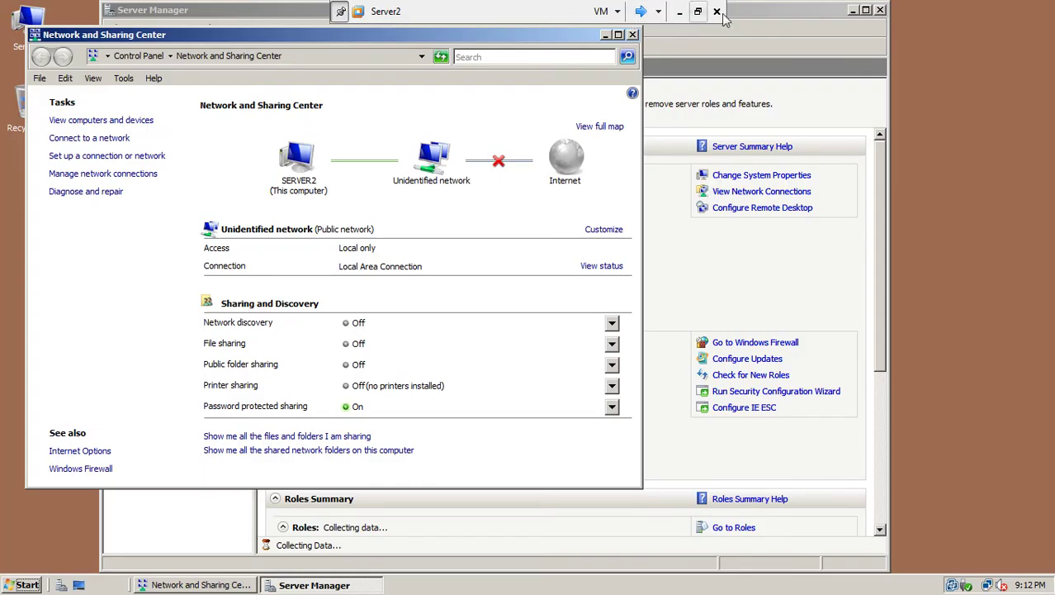
Step: Close Server Manager, open Server2's Local Area Connection properties, and disable IPv6
click(881, 10)
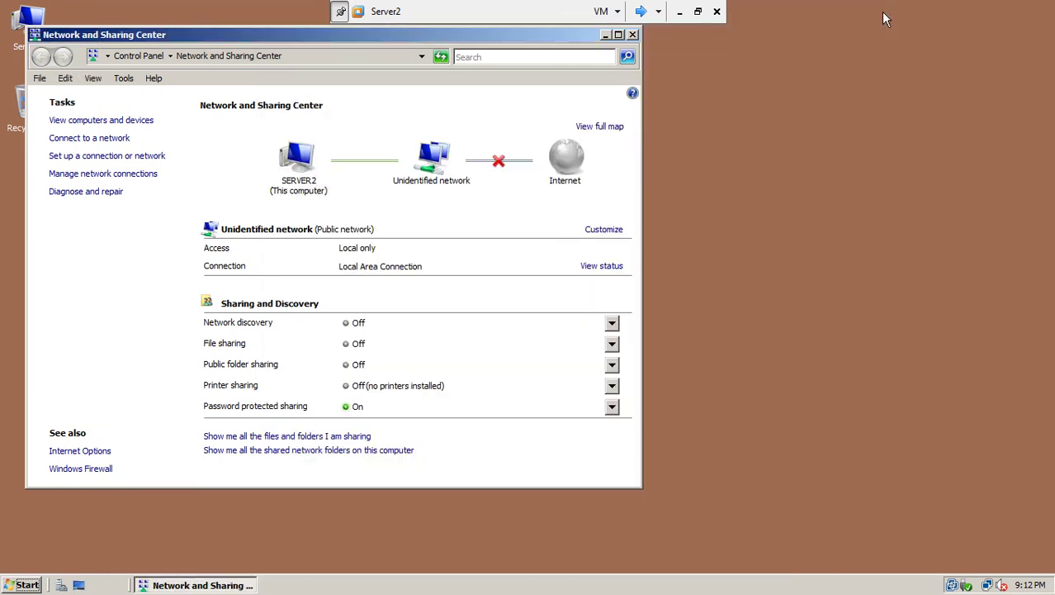
click(76, 173)
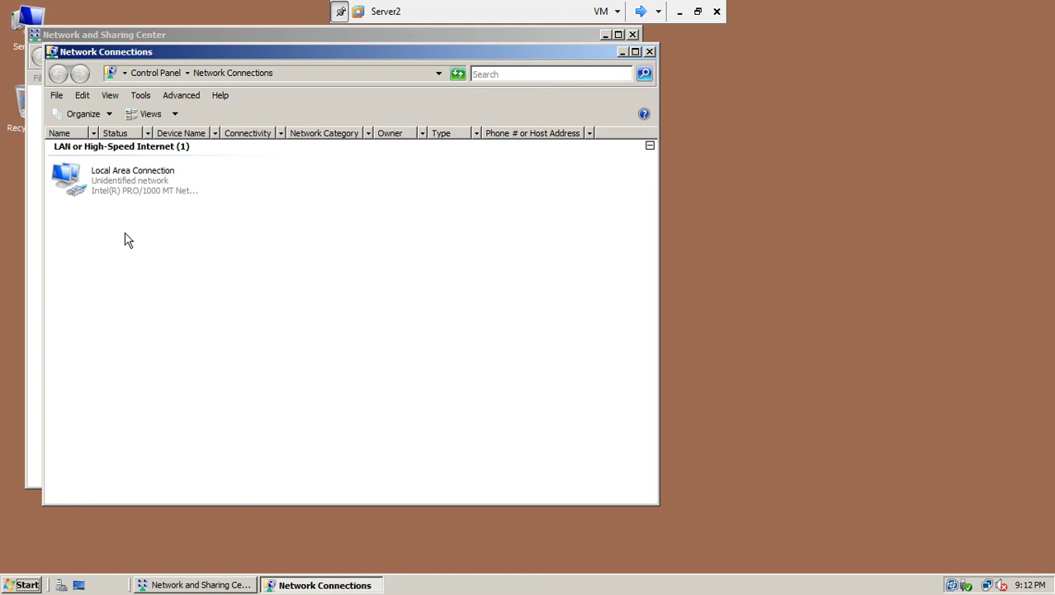
right_click(137, 187)
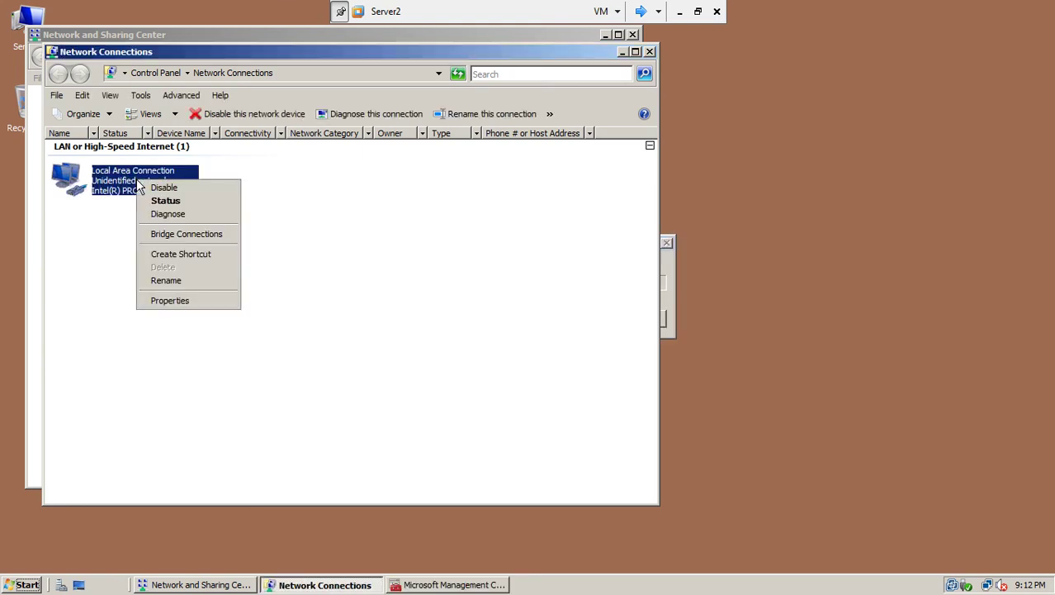
click(175, 303)
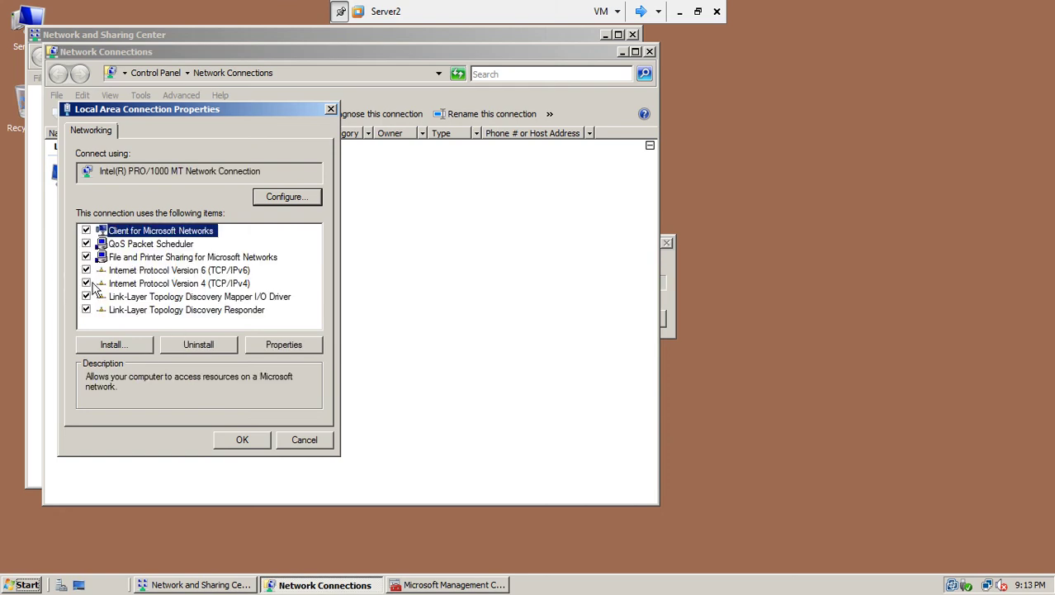
click(91, 271)
click(86, 270)
Step: Set IPv4 to static 192.168.10.2 with mask 255.255.255.0 and close the connection windows
click(114, 283)
click(282, 344)
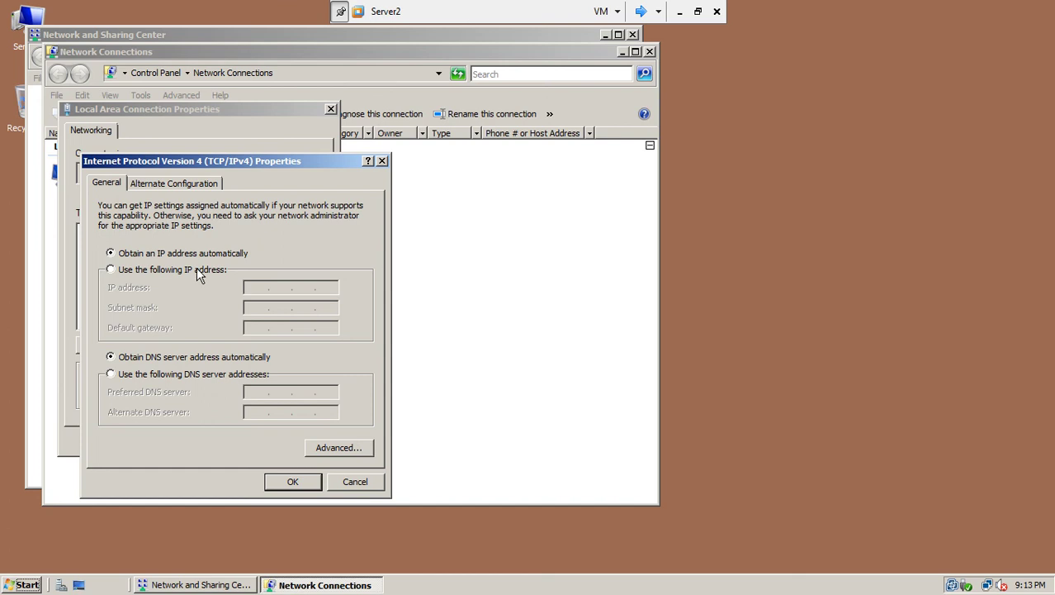
click(198, 271)
text(192 . 168 . 10 . 2)
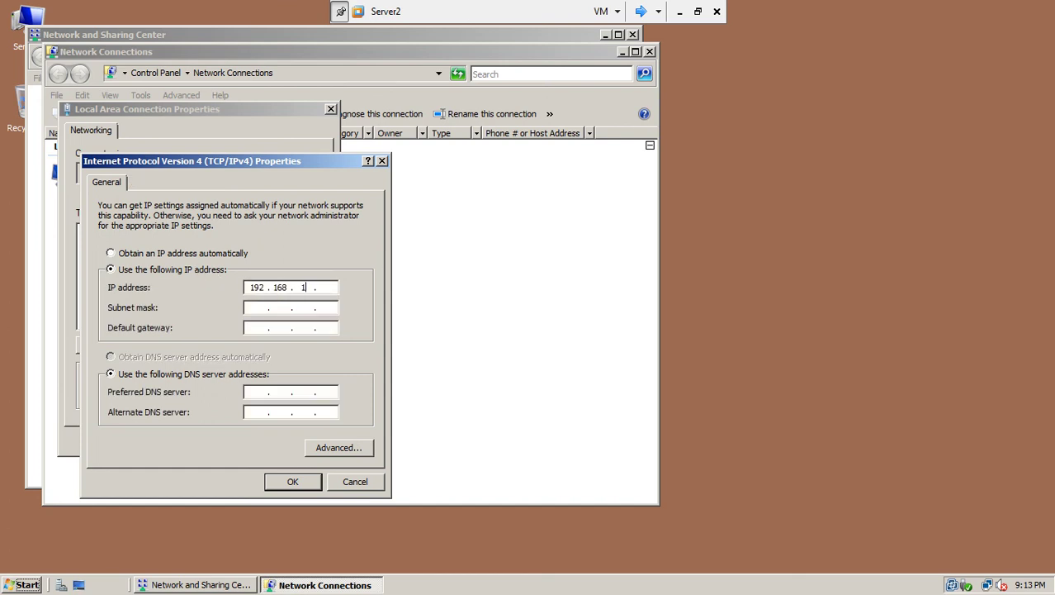
click(289, 307)
click(301, 488)
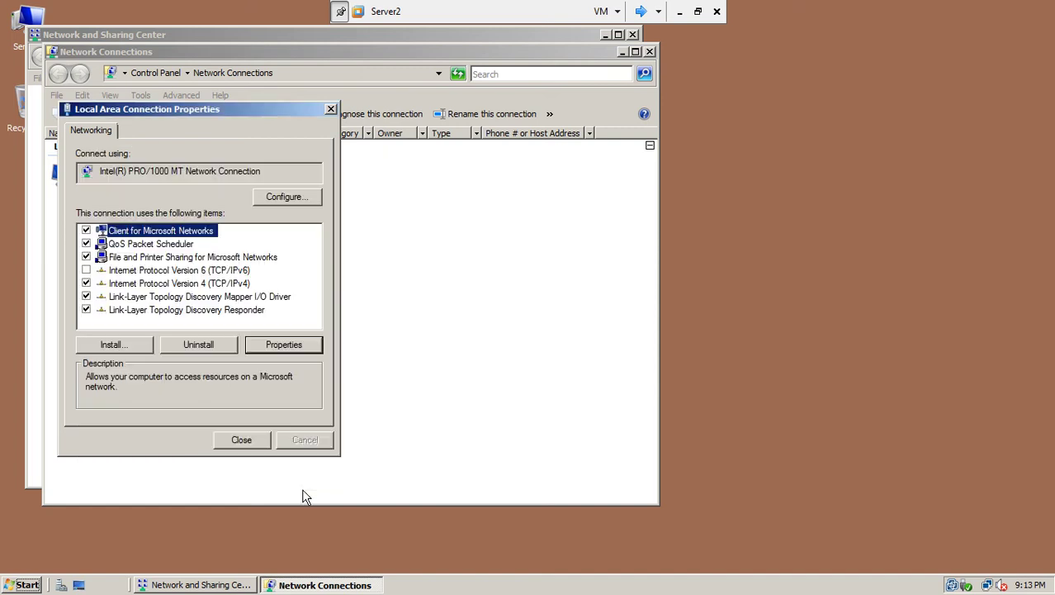
click(241, 439)
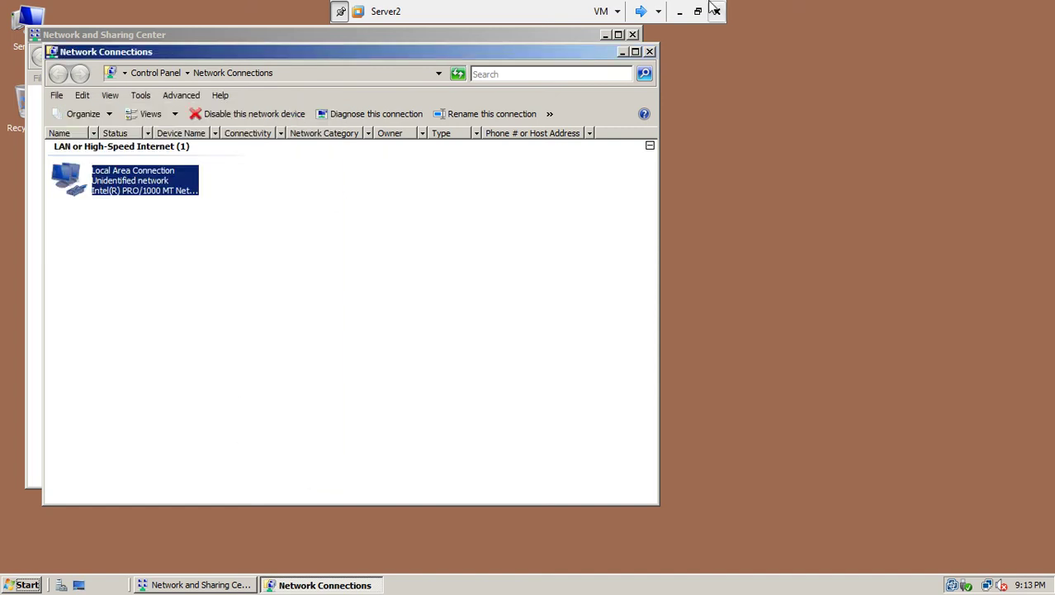
click(650, 51)
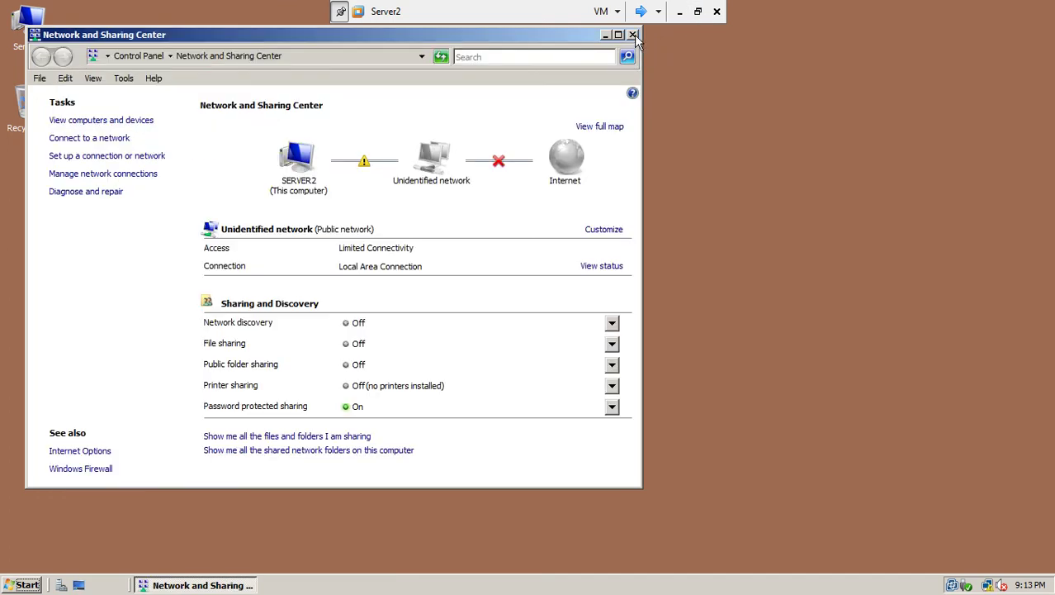
Step: In a Server2 command prompt, run ipconfig to confirm 192.168.10.2 and ping 192.168.10.1
click(633, 36)
click(23, 585)
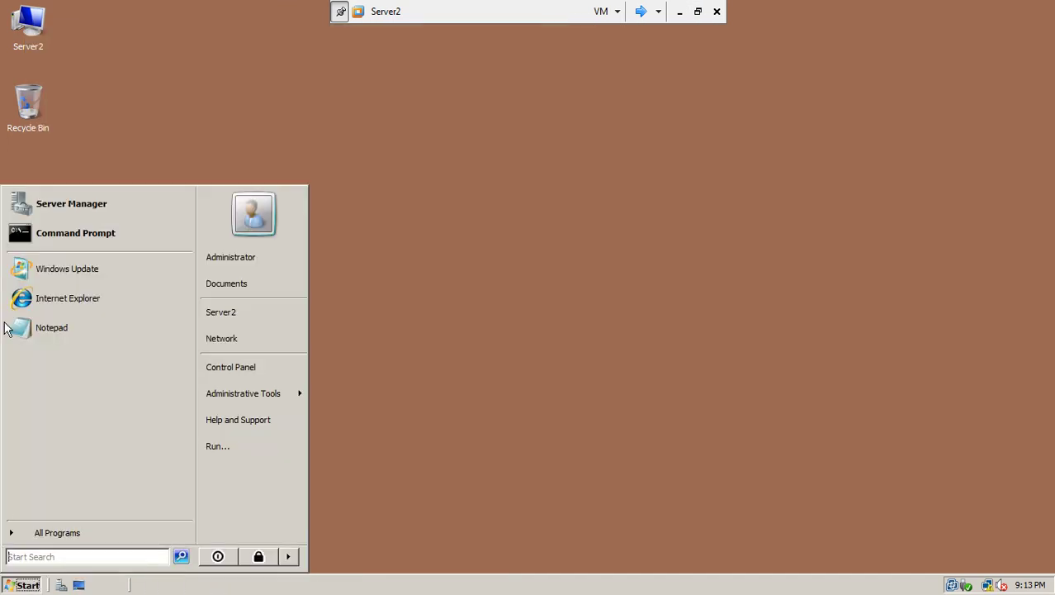
click(35, 232)
drag(463, 129, 836, 62)
text(ipcoinfig)
key(Return)
text(ipconfig)
key(Return)
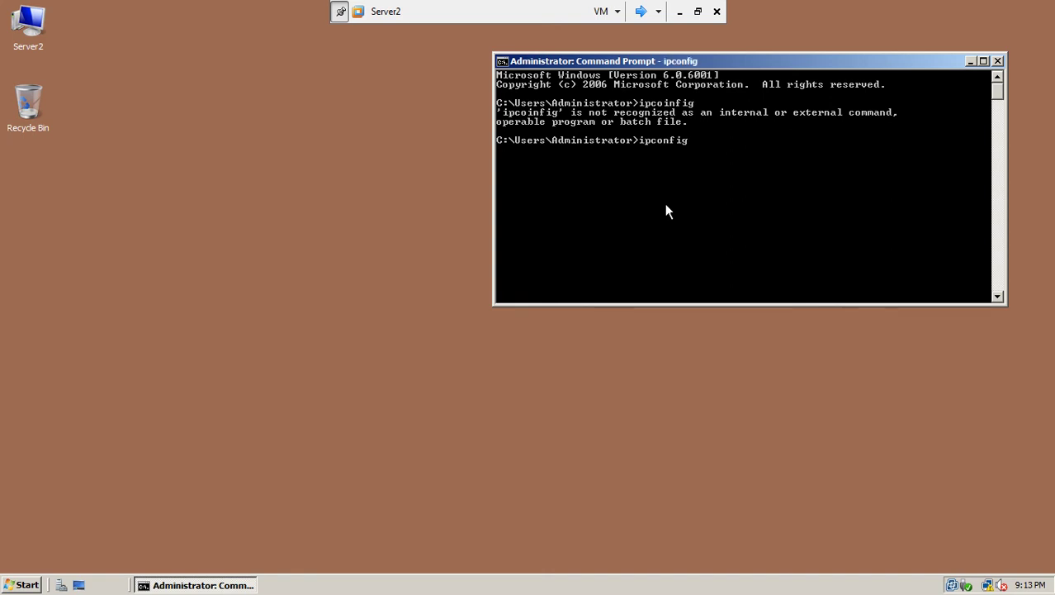
text(ping 192.168)
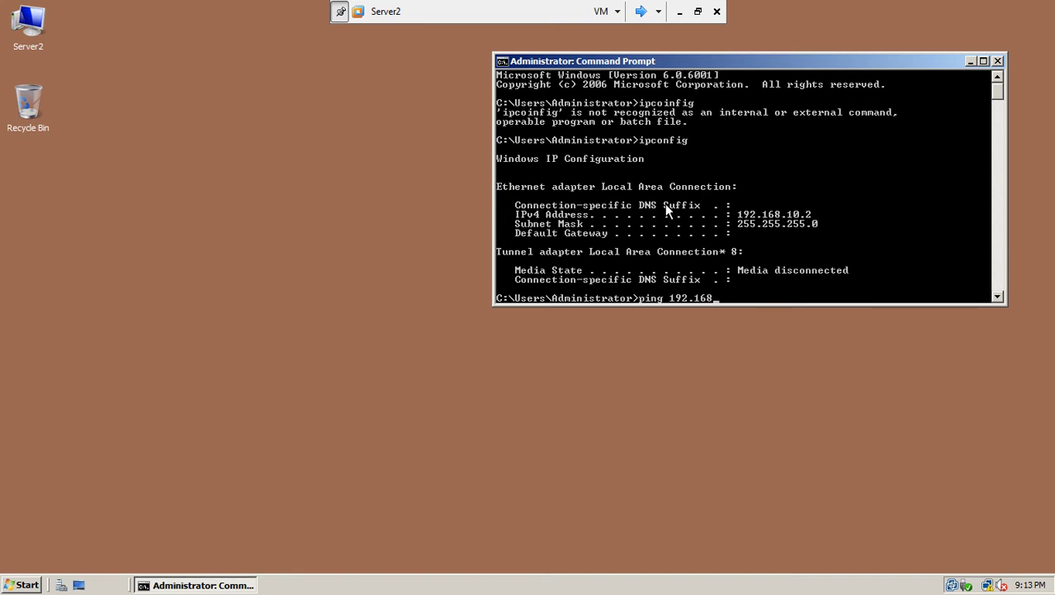
key(Return)
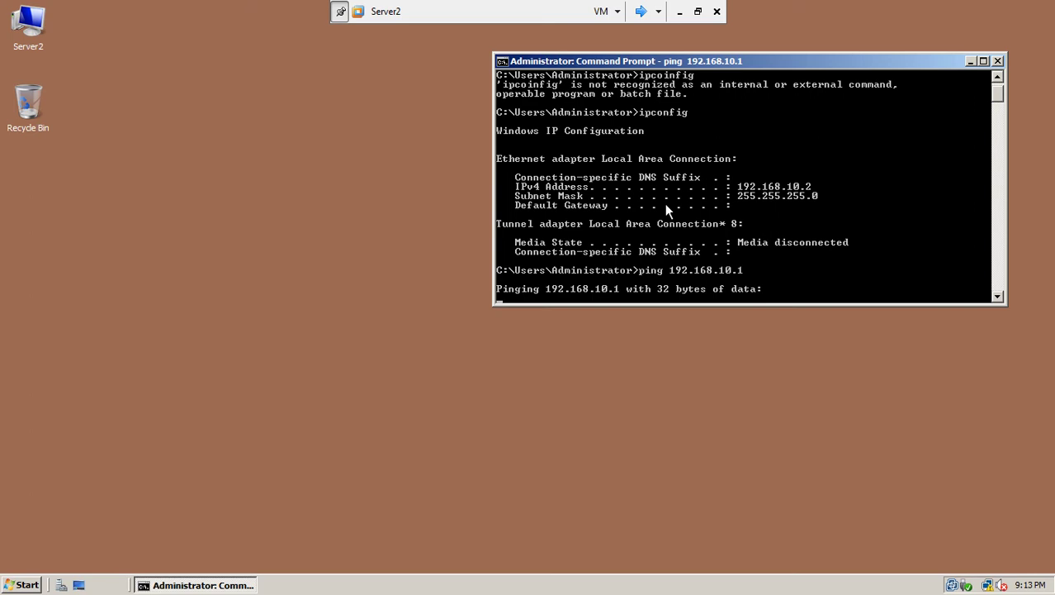
Step: Turn Server2's Windows Firewall off through Control Panel
click(22, 585)
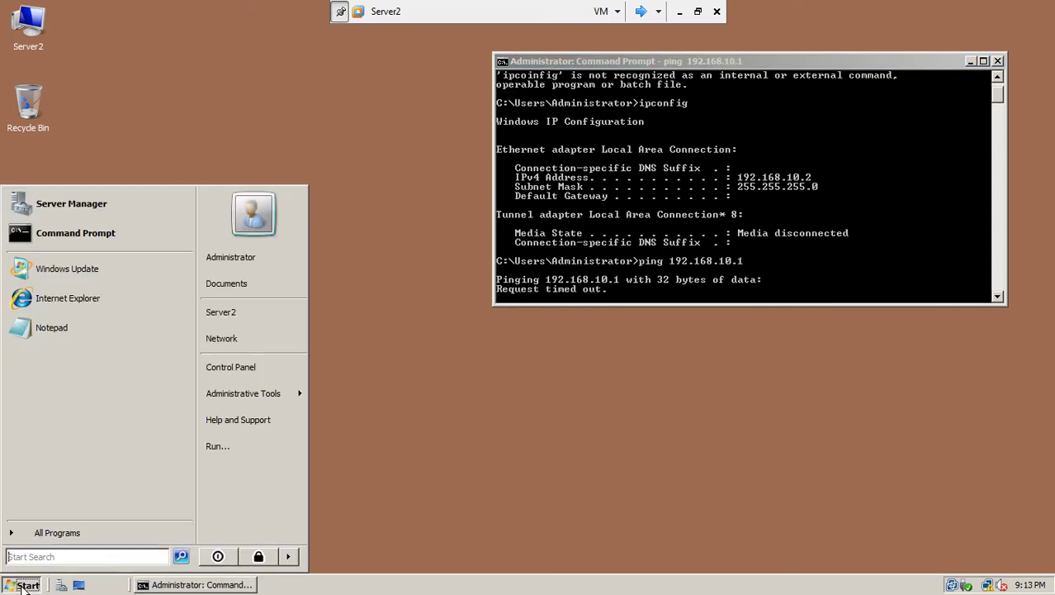
click(244, 369)
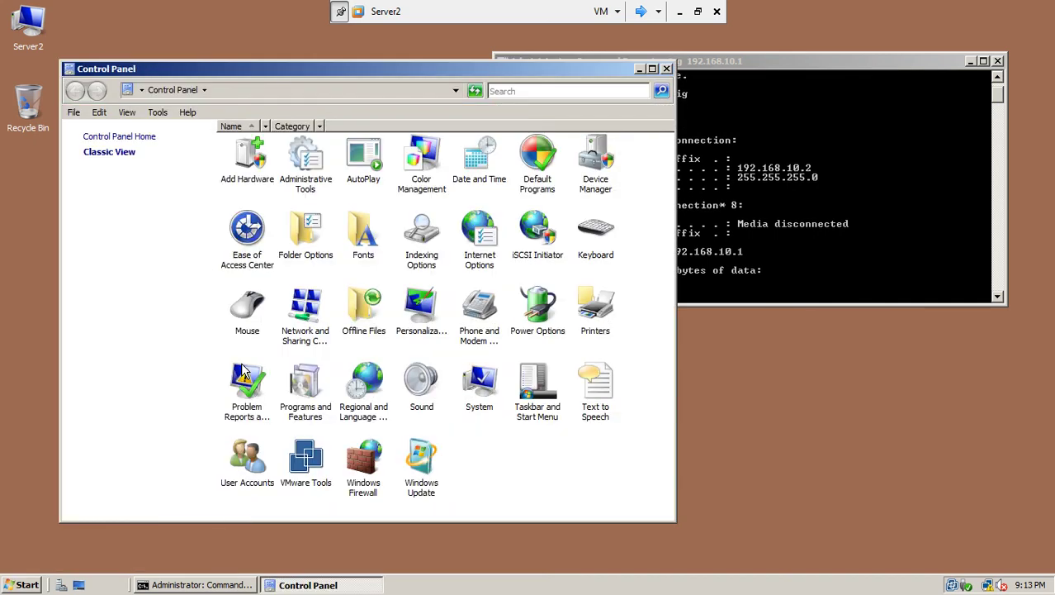
double_click(370, 466)
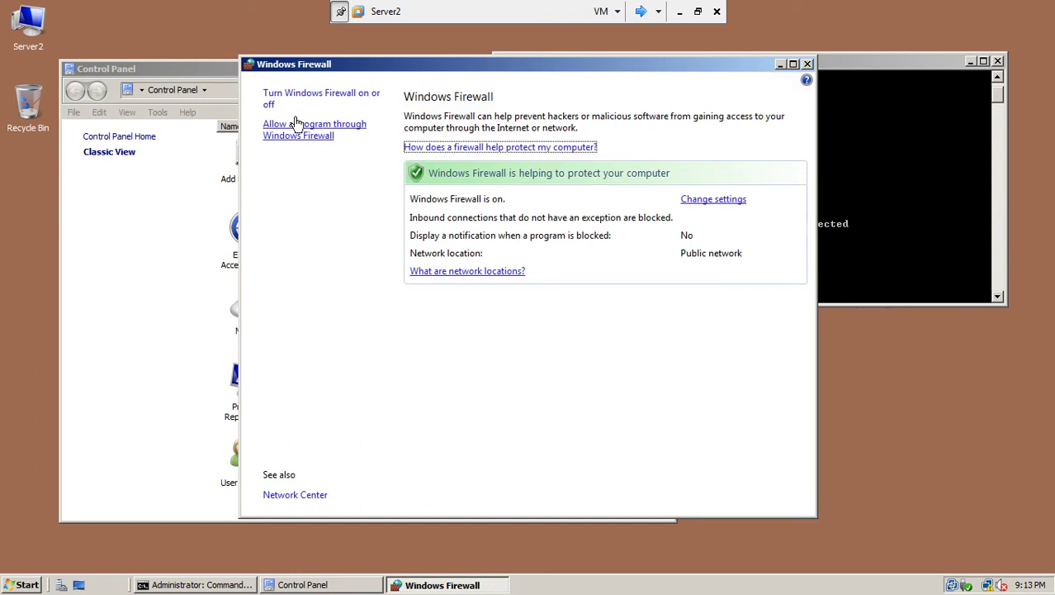
click(295, 97)
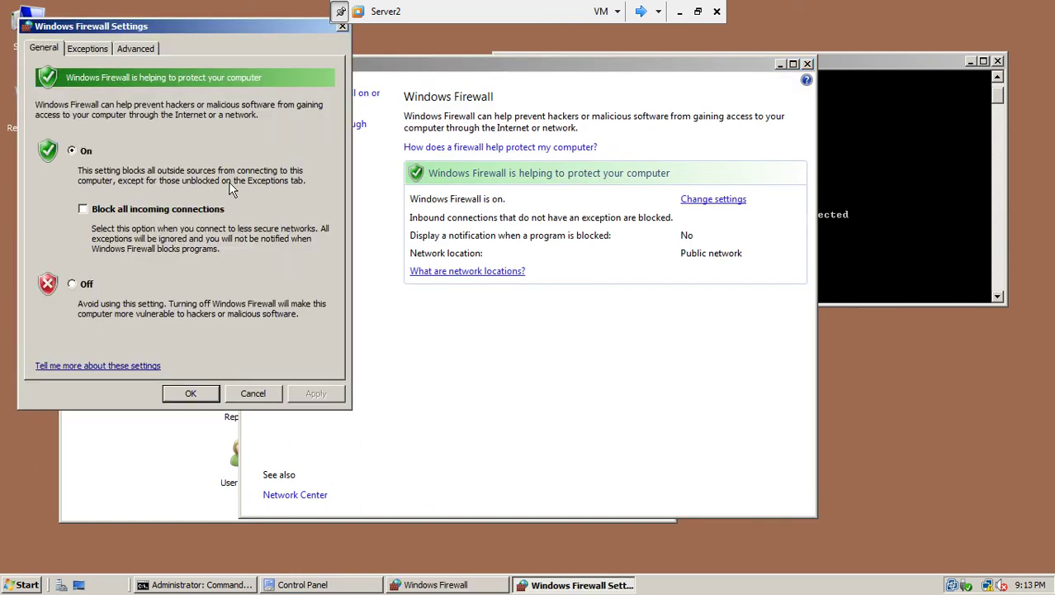
click(72, 284)
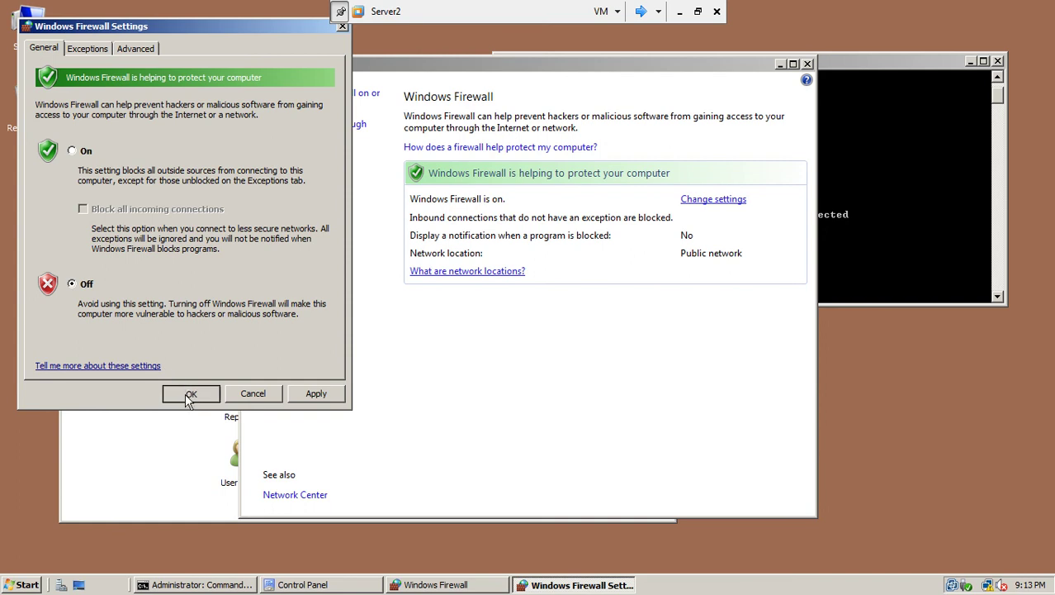
click(191, 393)
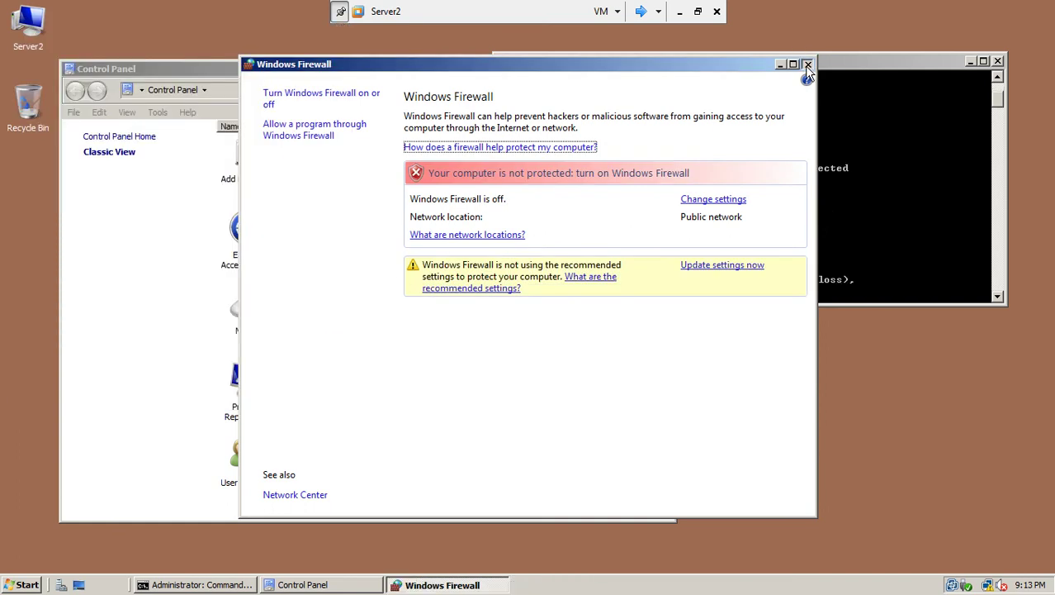
Step: Close the Windows Firewall and Control Panel windows and switch to win7-1's logon screen
click(806, 66)
click(668, 69)
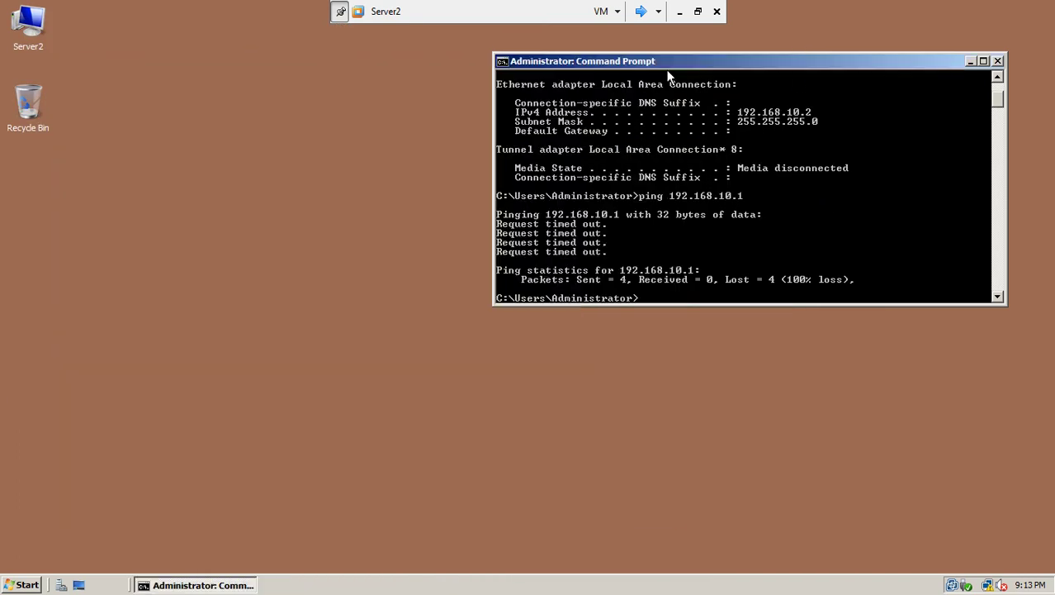
click(641, 11)
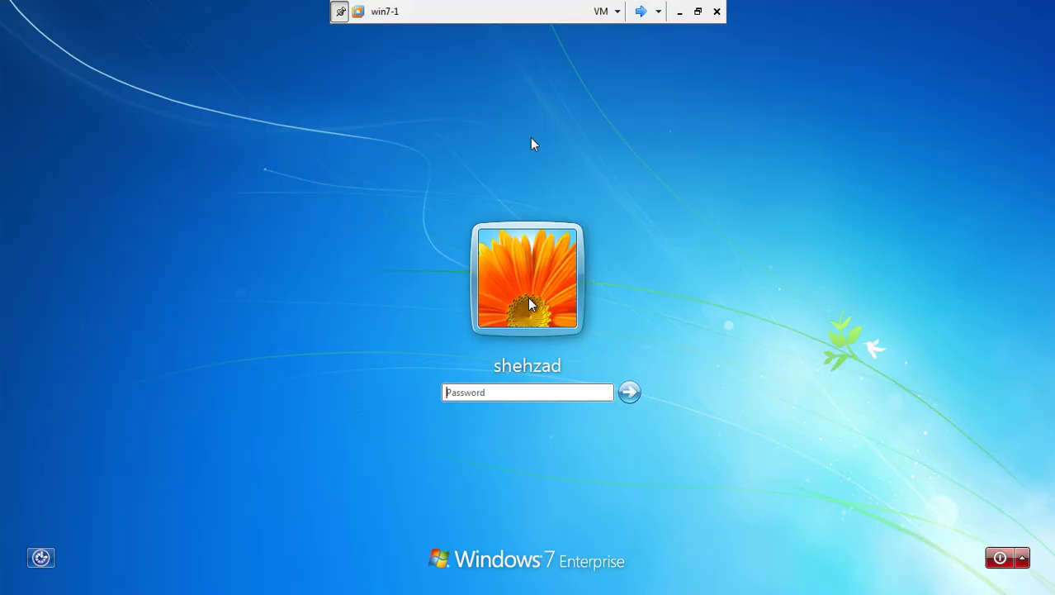
Step: Log in to win7-1 with its account password
click(507, 391)
text(***)
key(Return)
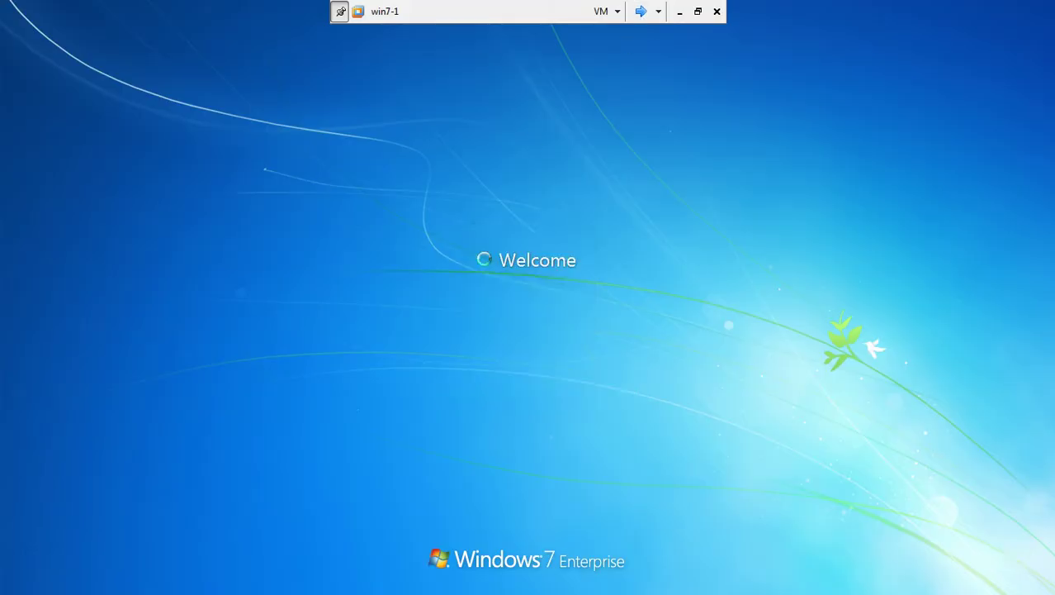
Step: On Server1, close Server Manager and turn Windows Firewall off through Control Panel
click(641, 12)
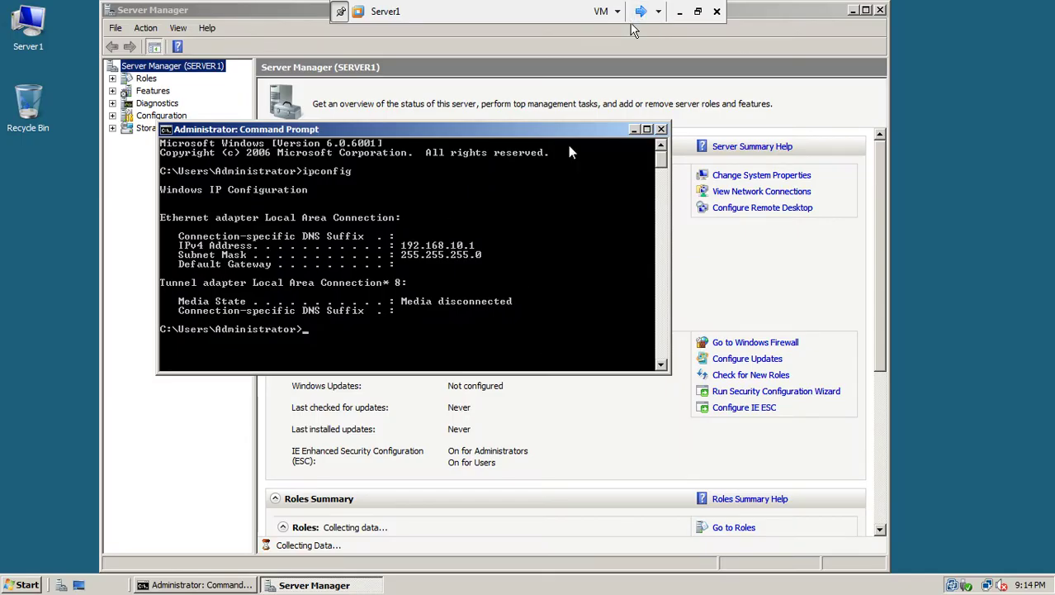
click(880, 10)
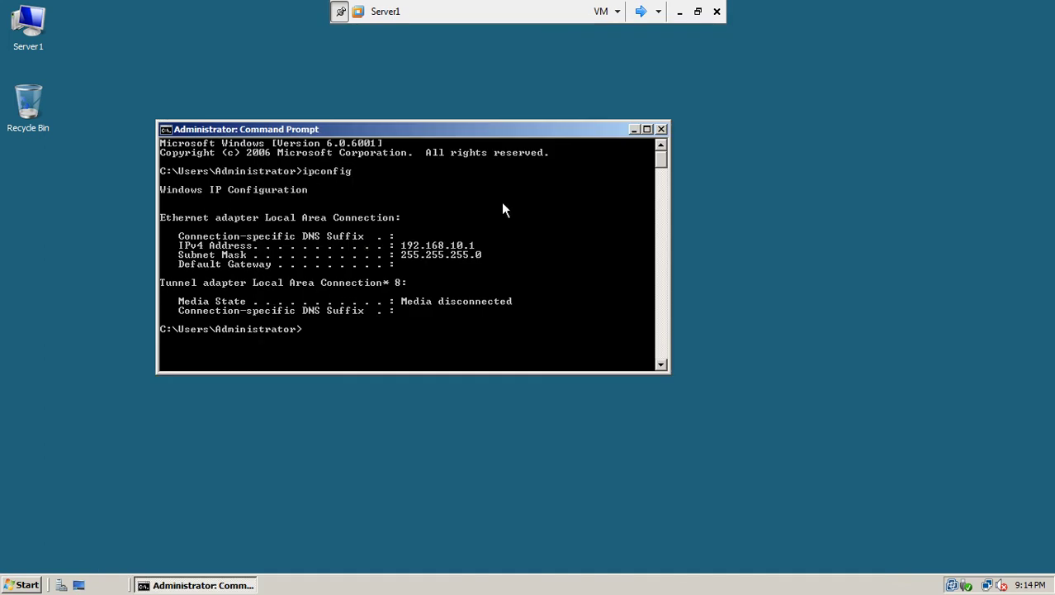
drag(437, 132, 785, 60)
click(35, 585)
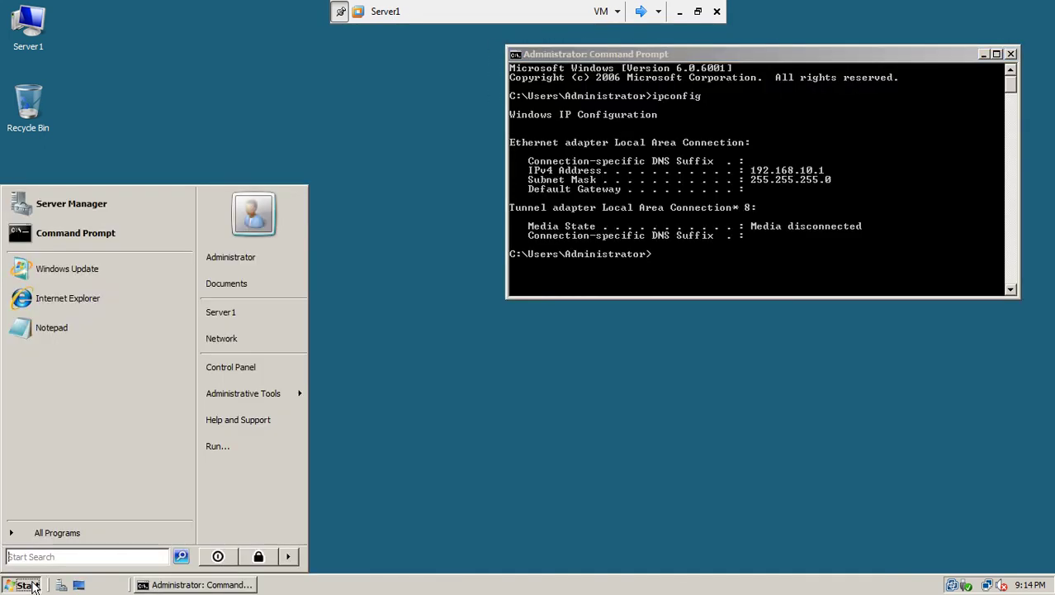
click(229, 368)
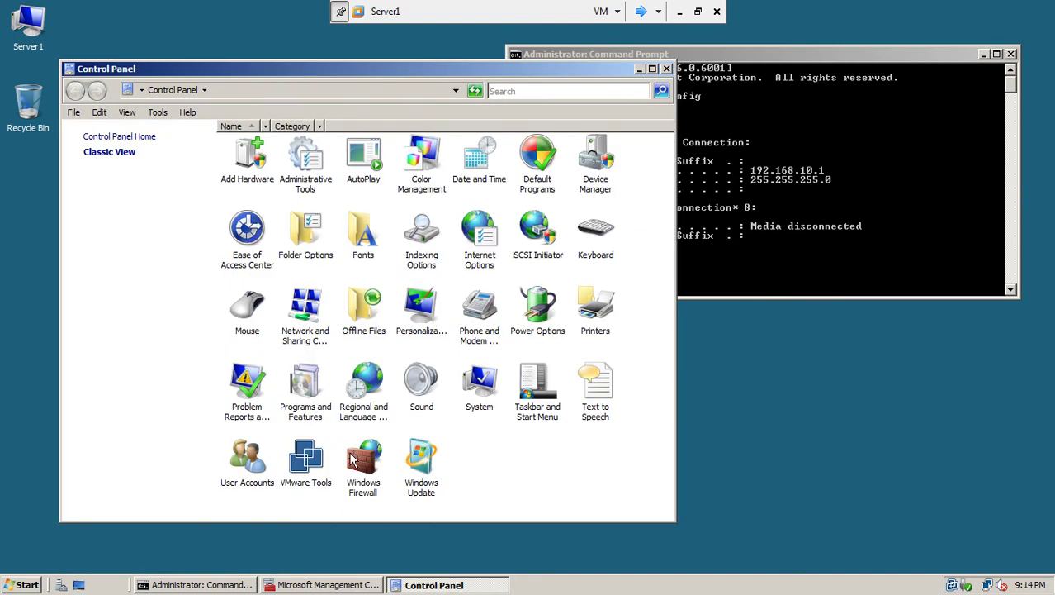
click(360, 468)
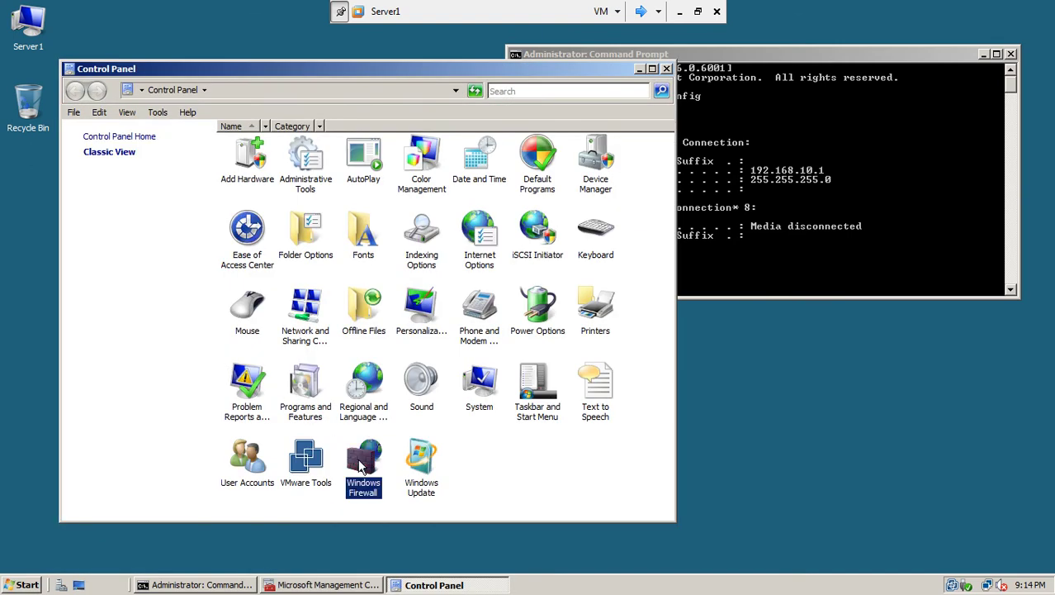
double_click(366, 467)
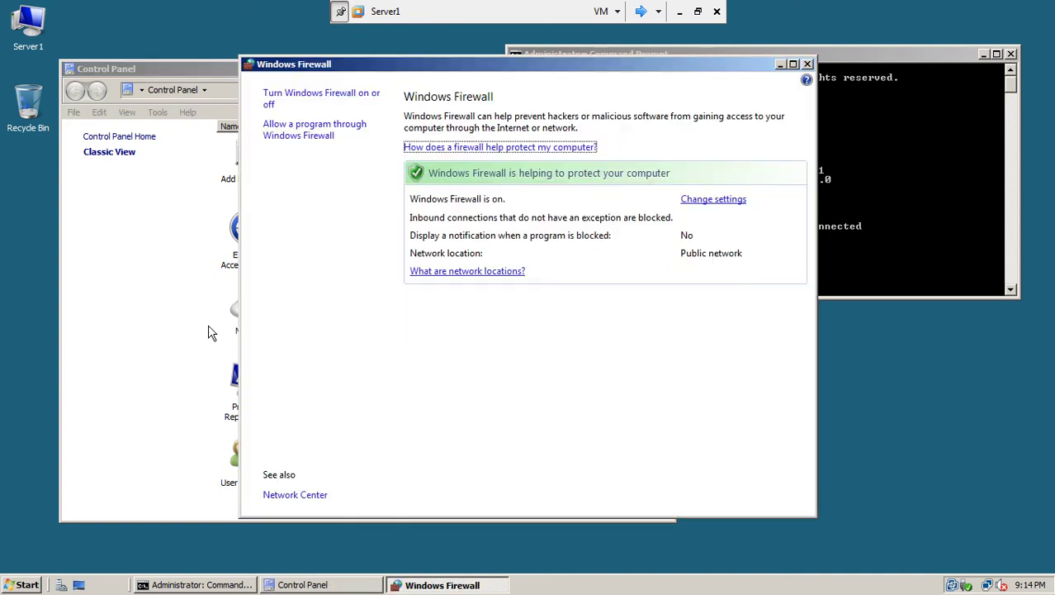
click(305, 96)
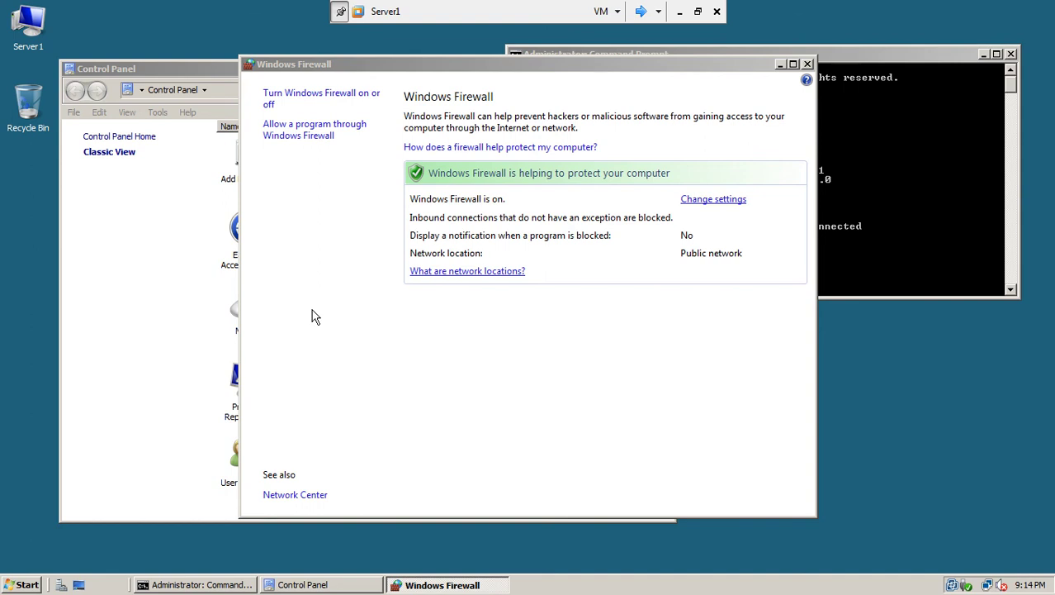
click(92, 282)
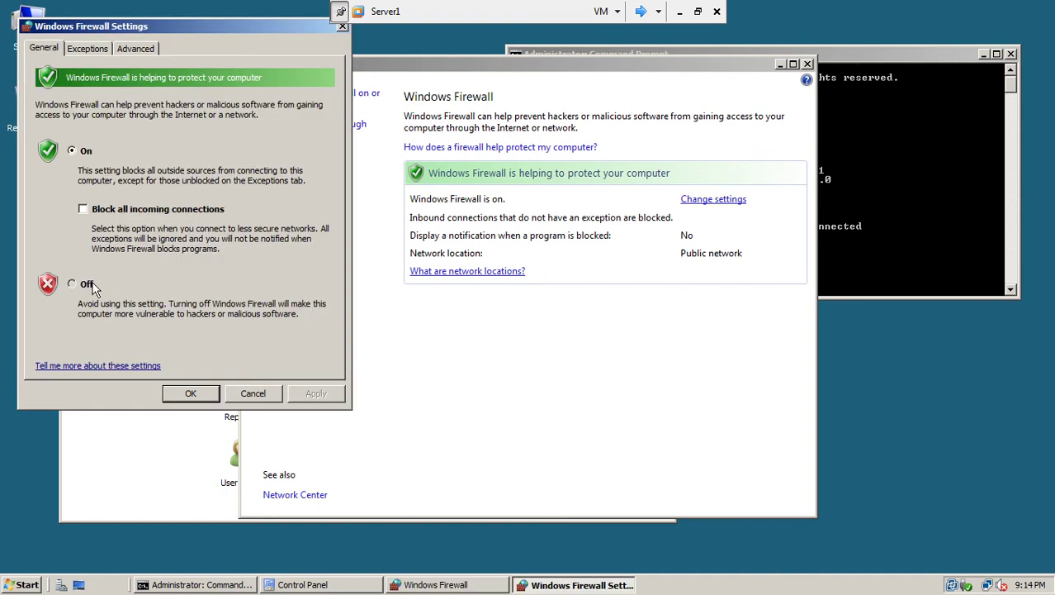
click(189, 395)
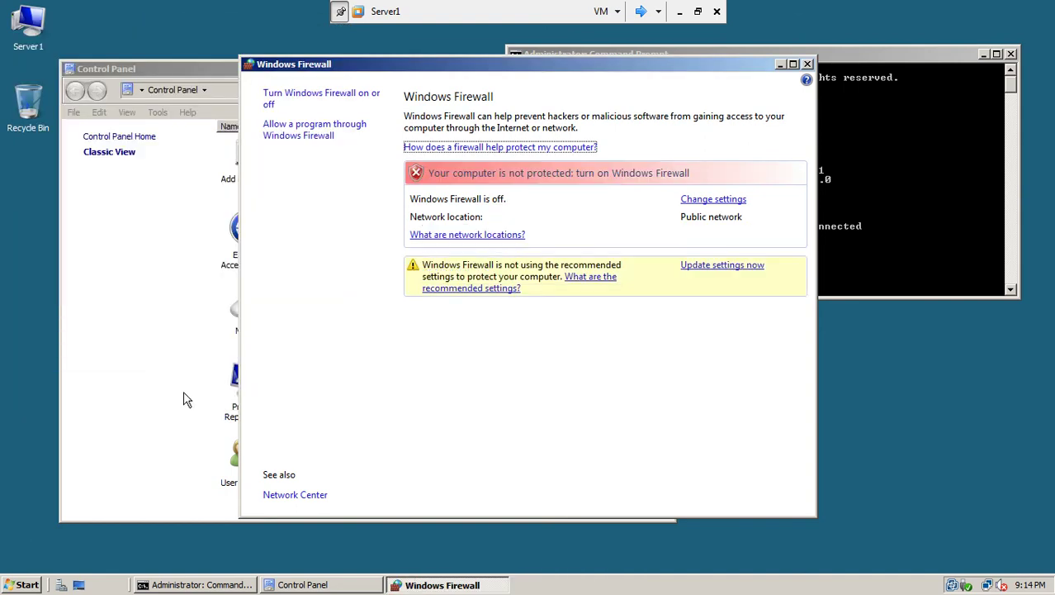
click(808, 64)
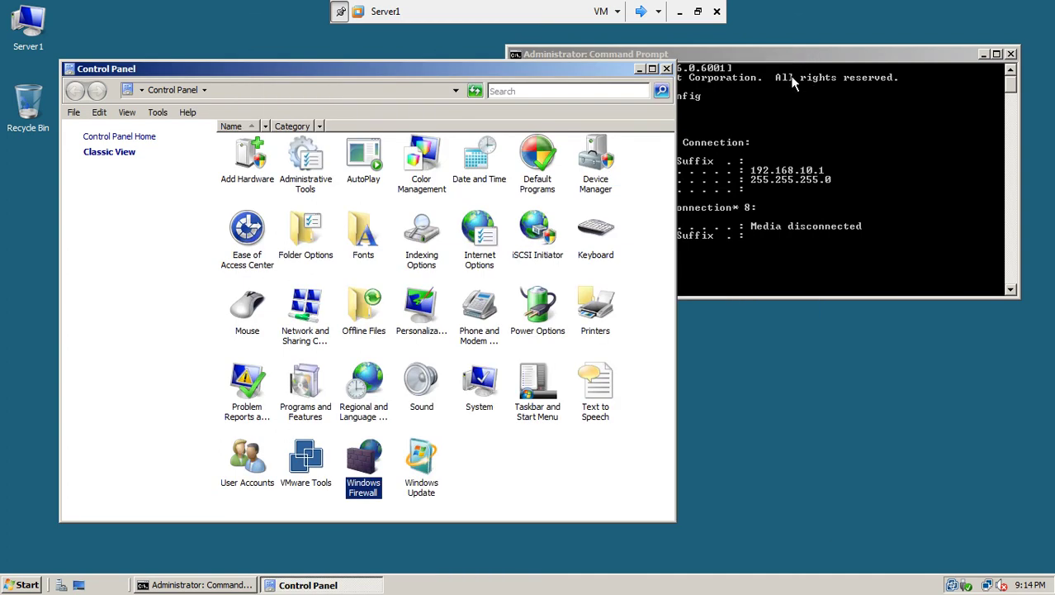
click(666, 69)
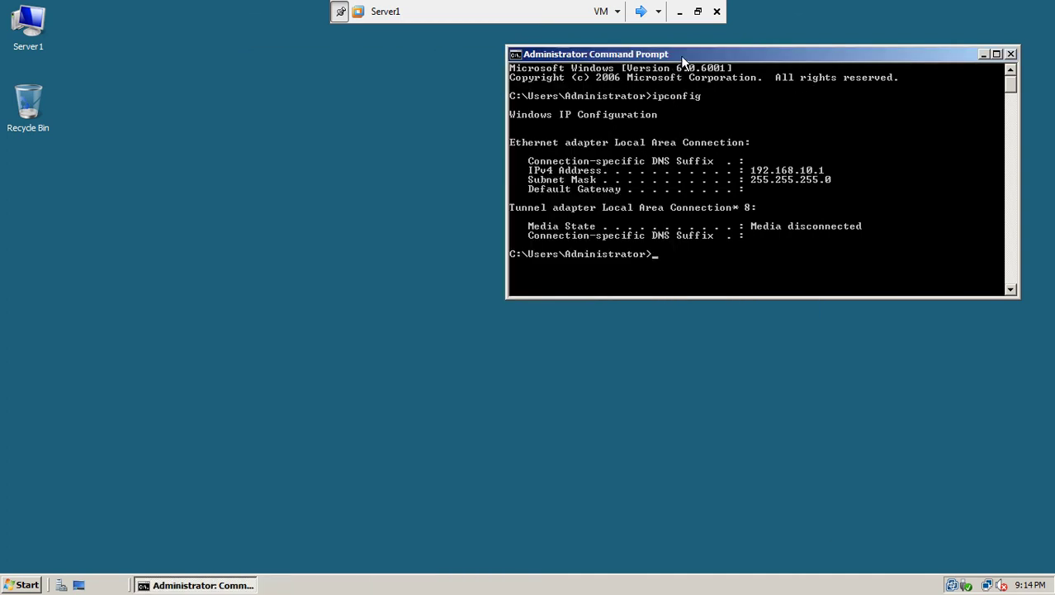
Step: On Server1, run ipconfig and ping 192.168.10.2
drag(682, 61, 669, 66)
text(ipco)
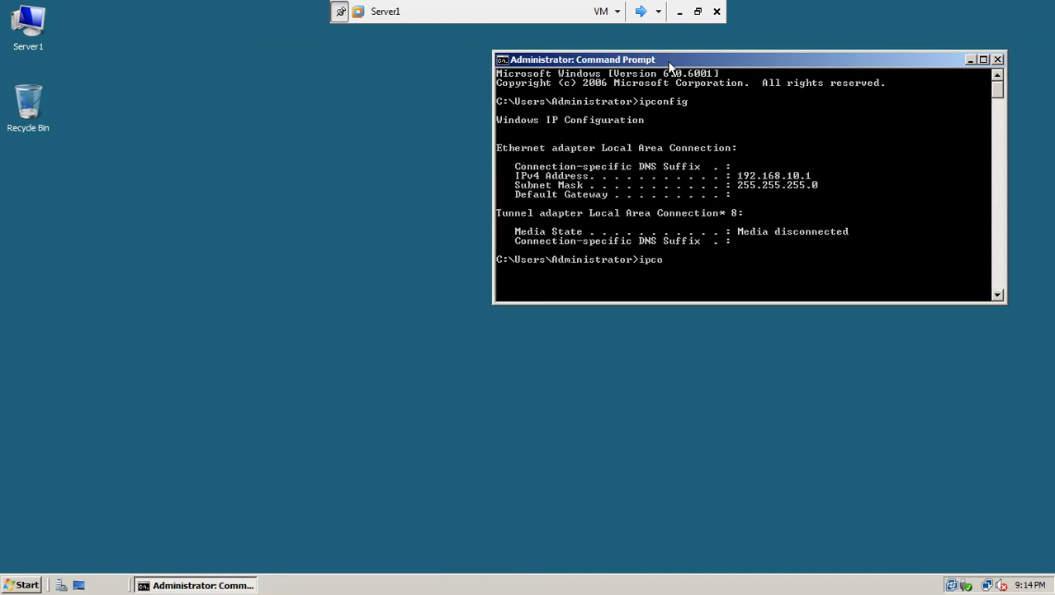
text(nfig)
key(Return)
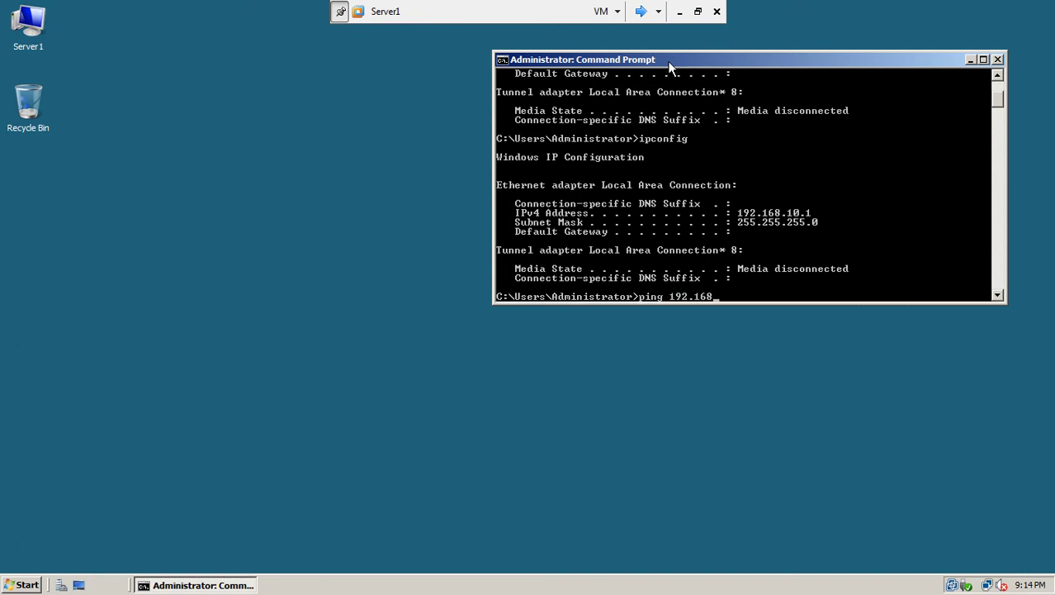
text(ping 192.168.10.2)
key(Return)
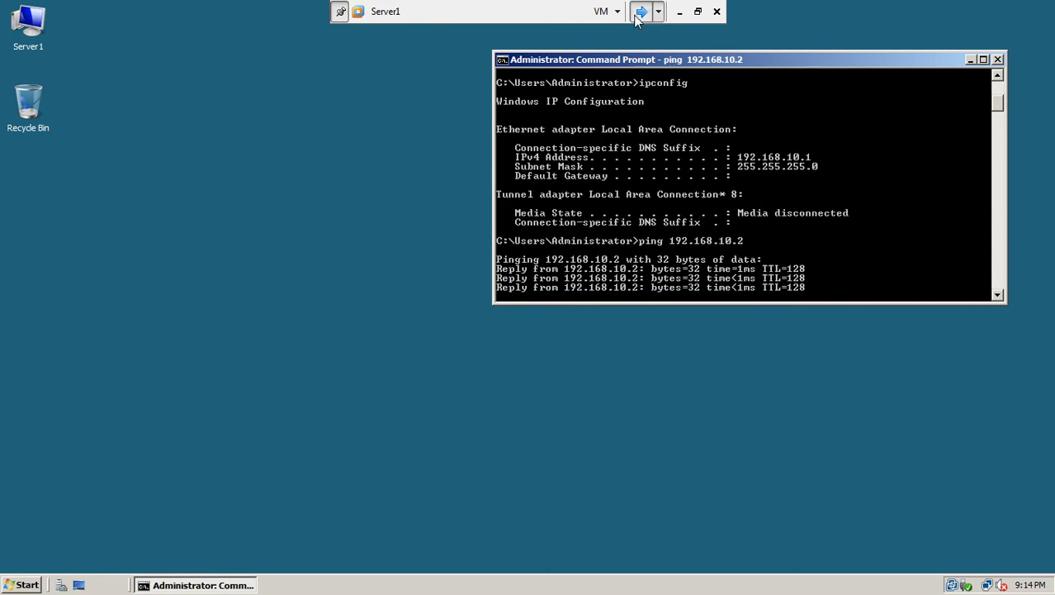
Step: On Server2, rerun the ping to 192.168.10.1, then move on to win7-1
click(641, 10)
key(Up)
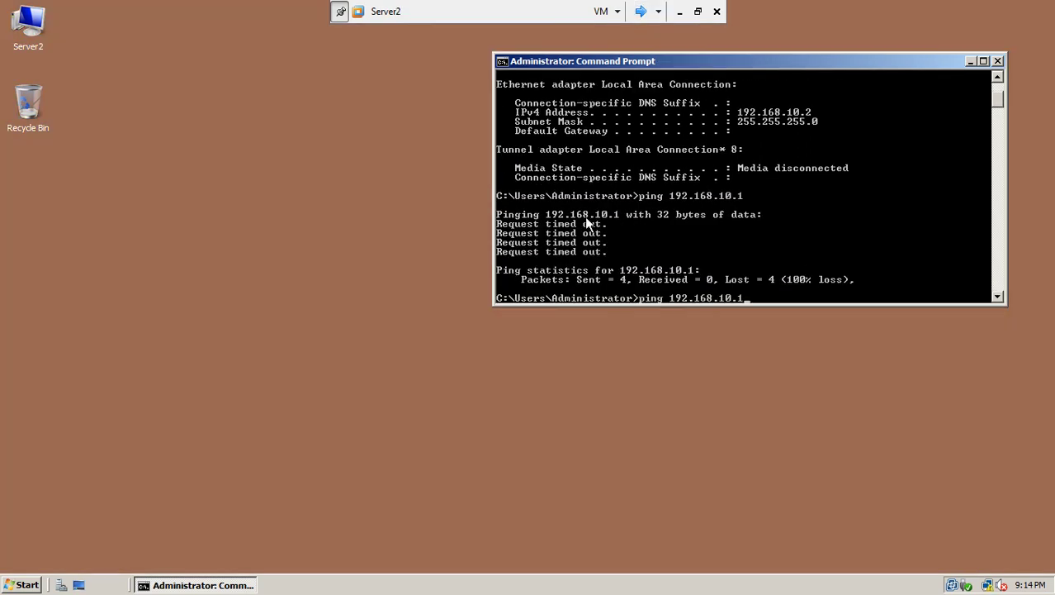
key(Return)
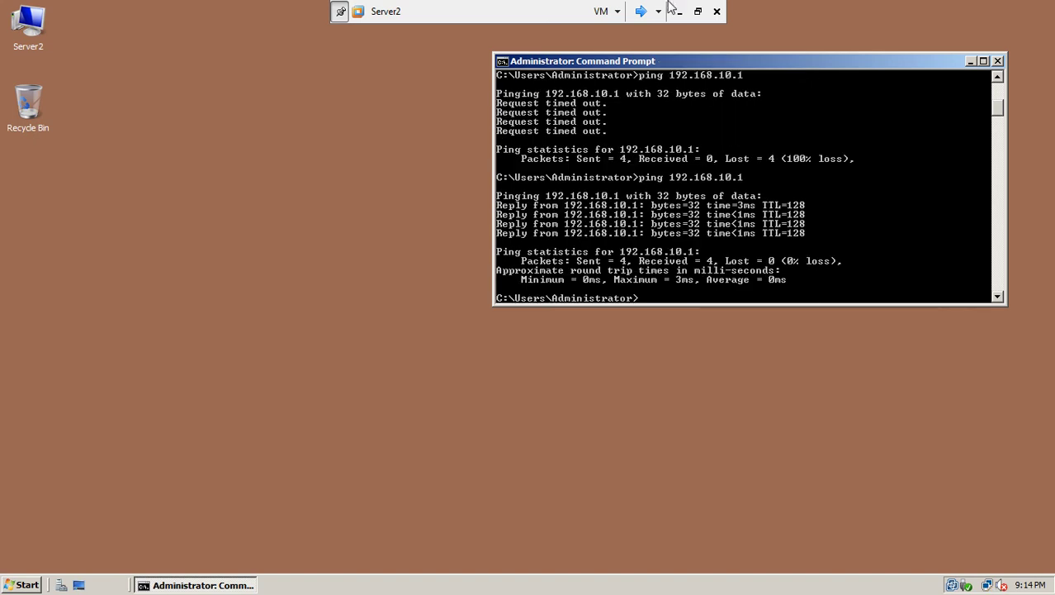
click(641, 12)
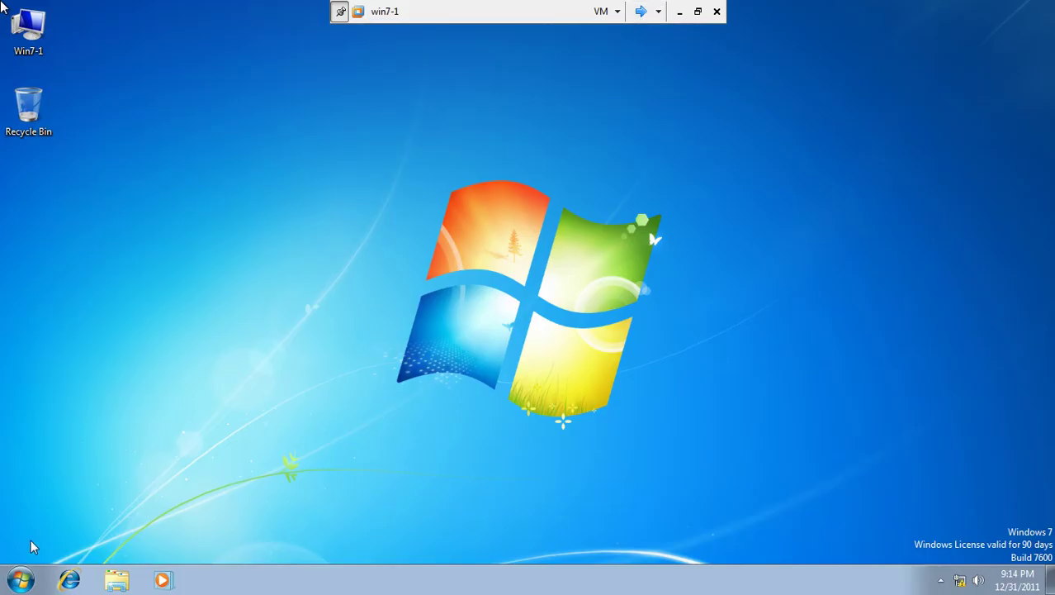
Step: Open win7-1's Local Area Connection properties from the Network and Sharing Center
click(965, 584)
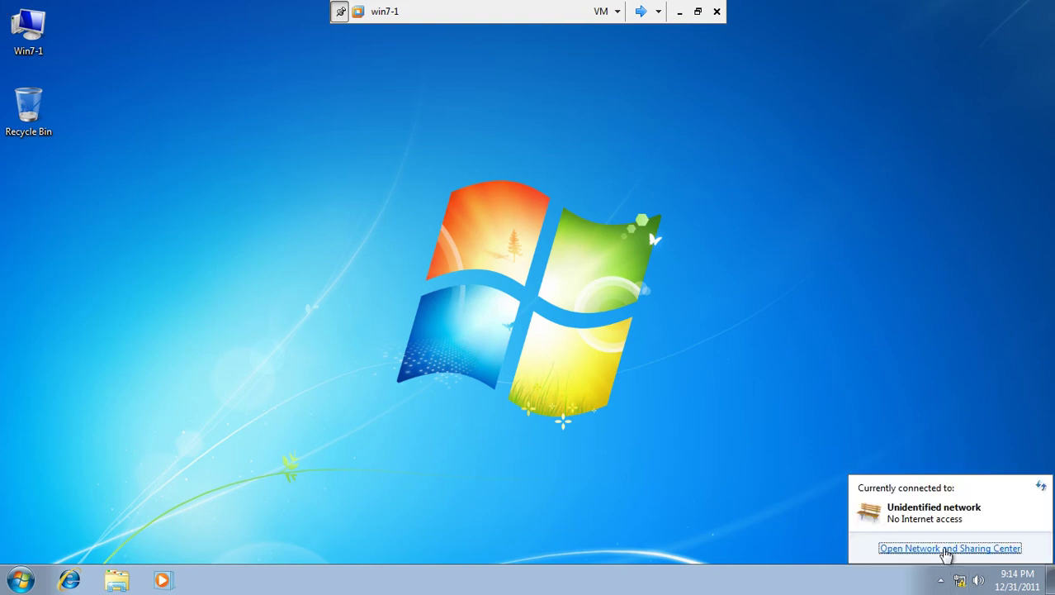
click(951, 548)
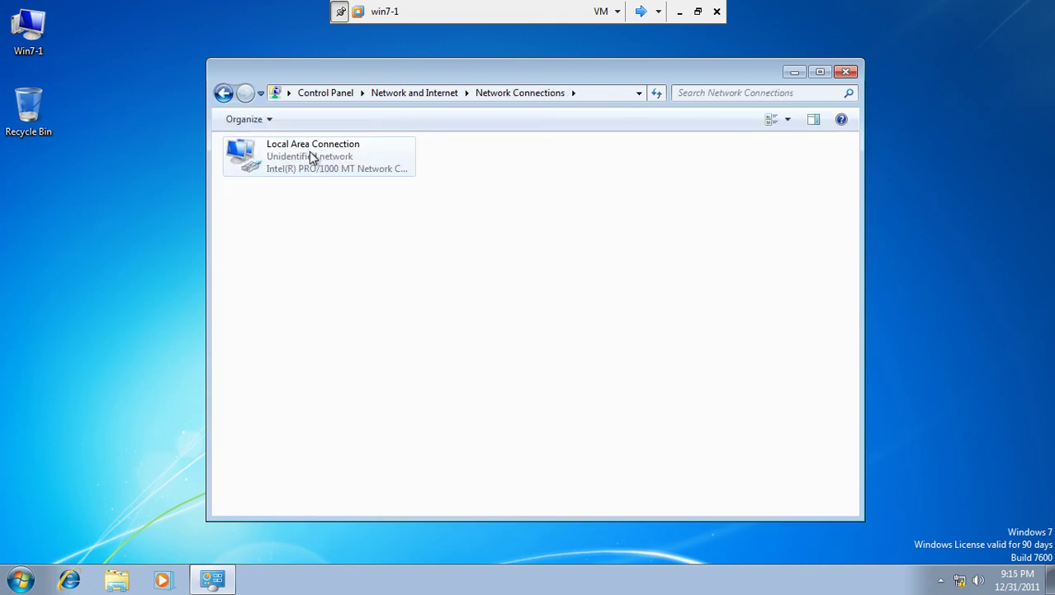
right_click(310, 157)
click(352, 301)
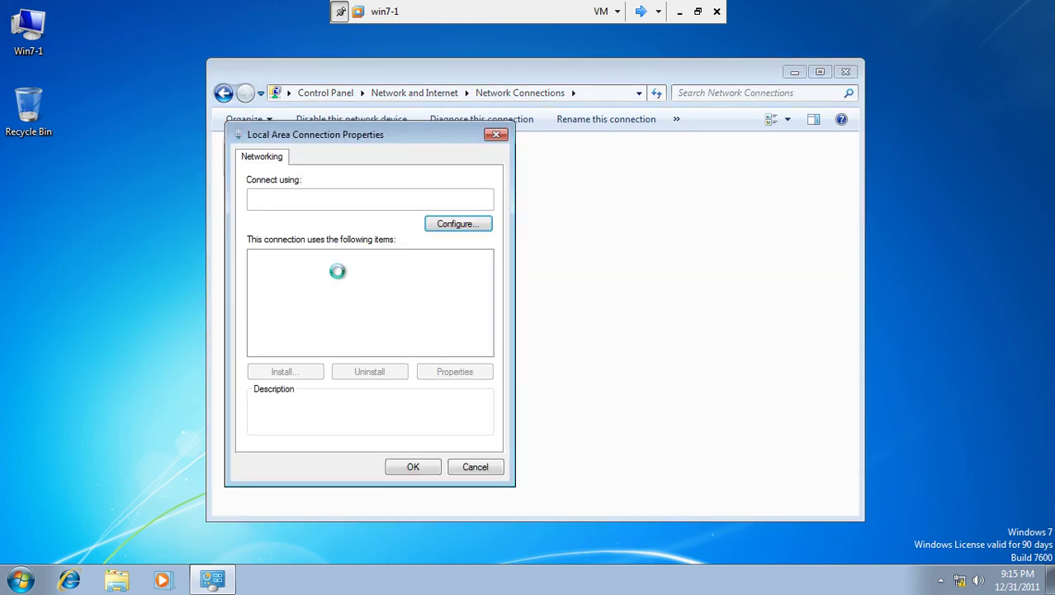
Step: Disable IPv6 and give IPv4 static address 192.168.10.3 with mask 255.255.255.0
click(258, 298)
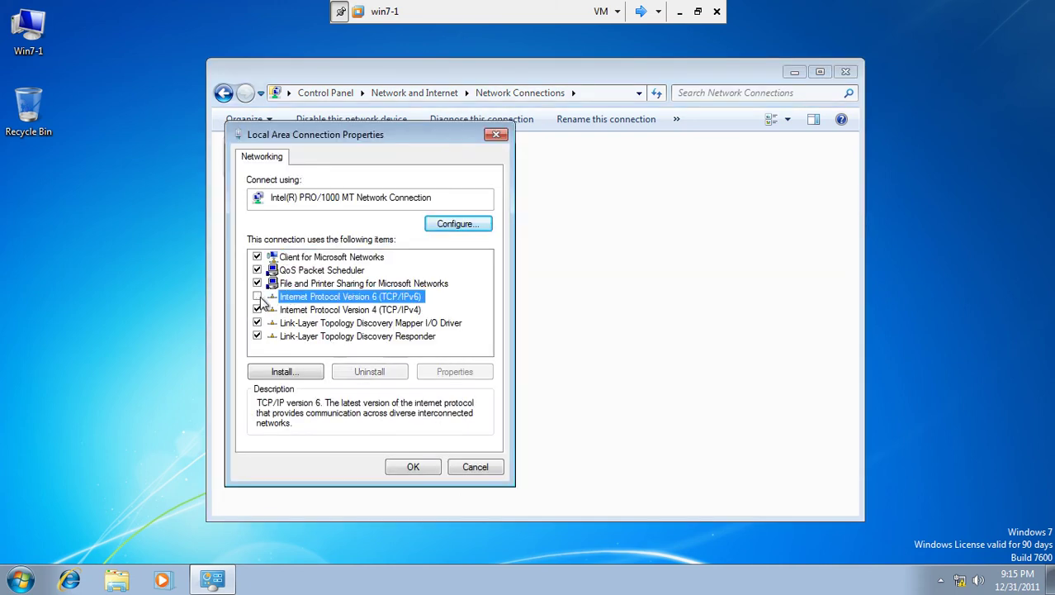
click(343, 310)
click(437, 373)
click(372, 302)
text(192 . 168 . 10 . 3)
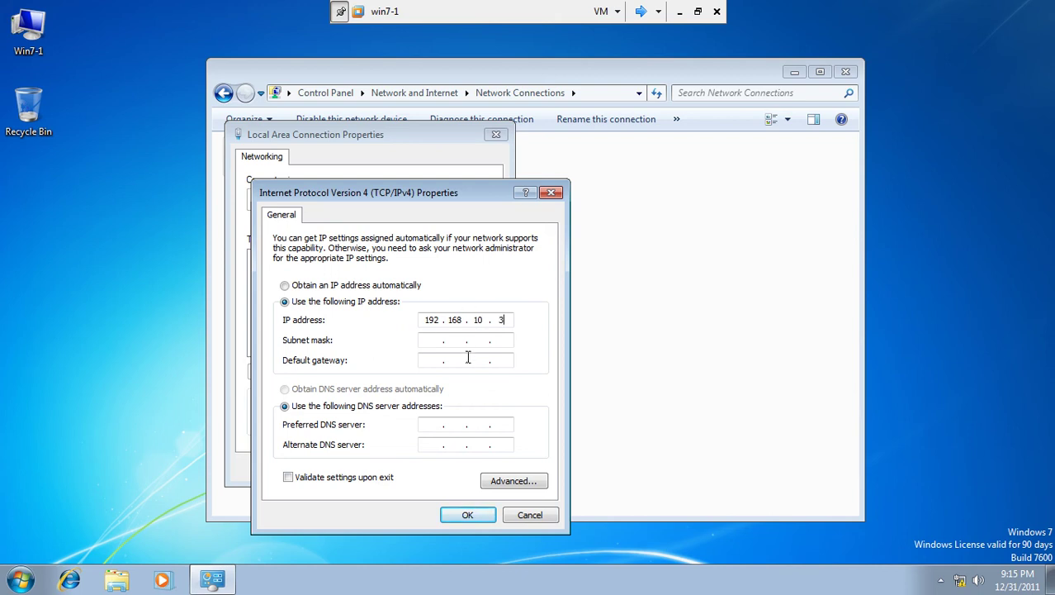
click(460, 340)
click(467, 515)
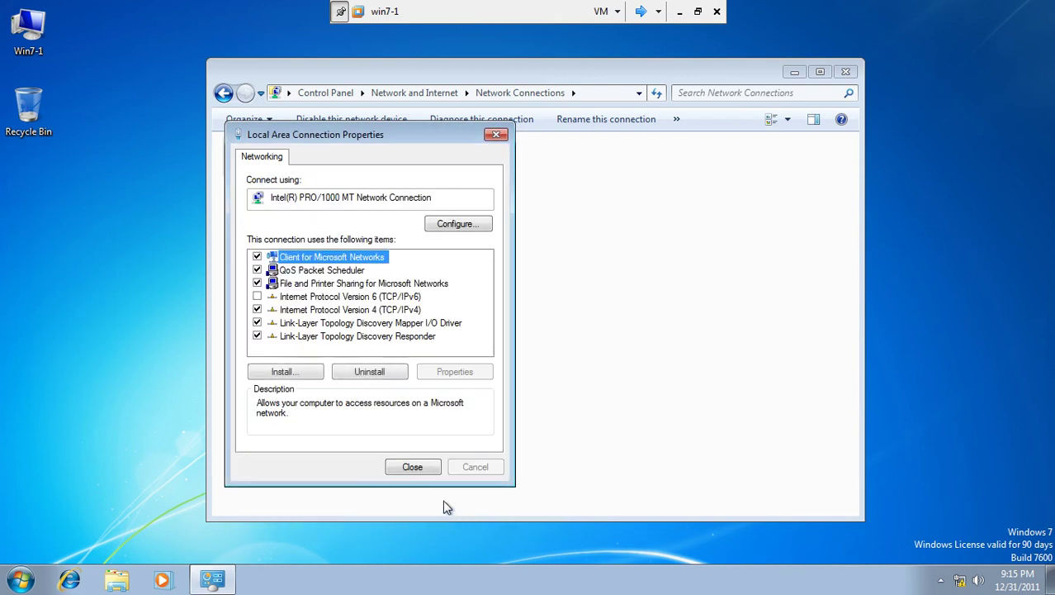
click(413, 467)
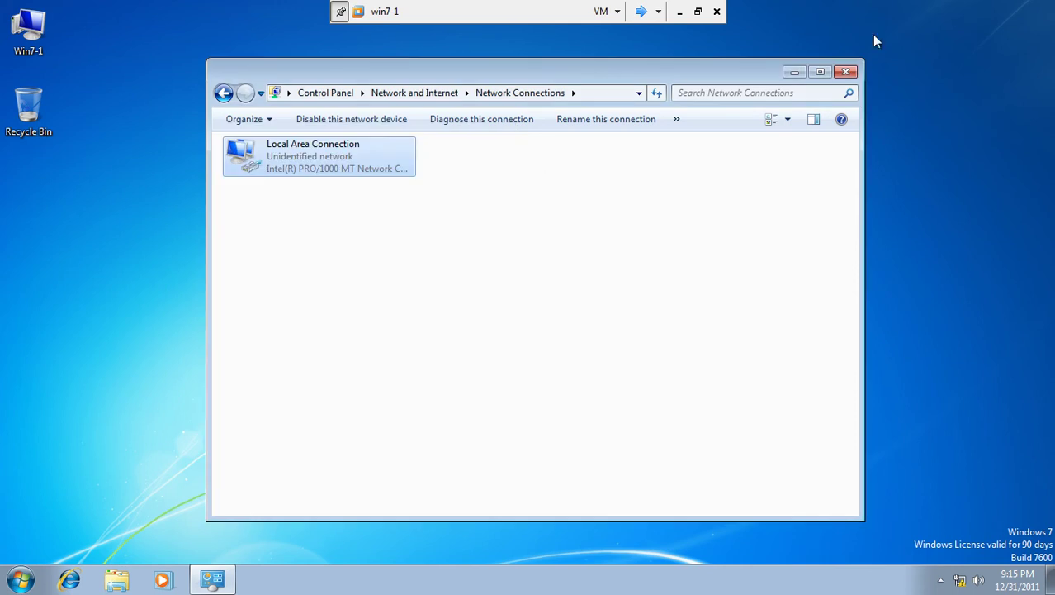
Step: Close Network Connections and switch off win7-1's firewall for home/work and public networks
click(844, 73)
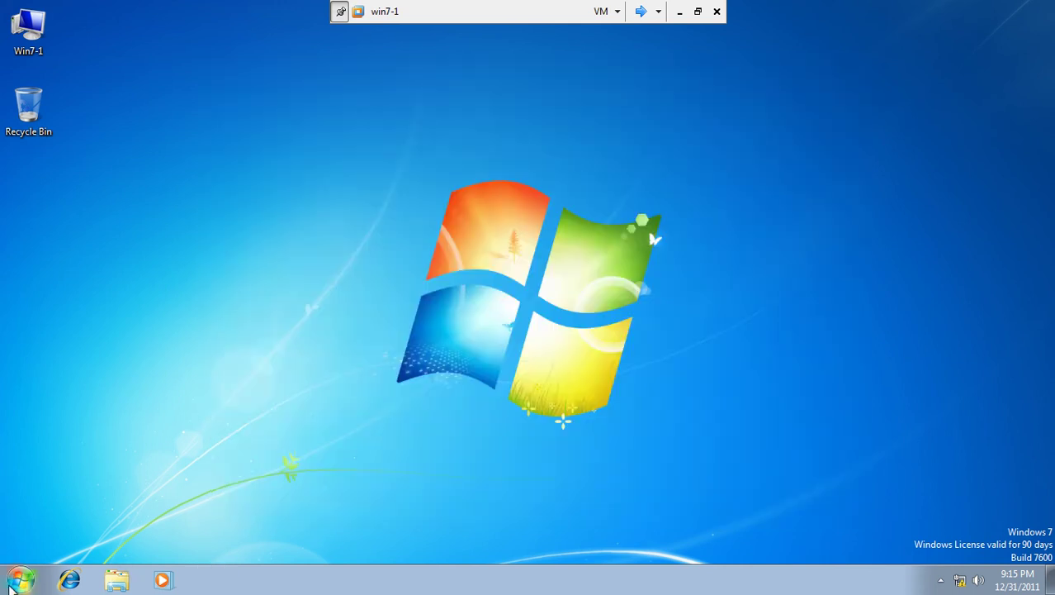
click(12, 583)
click(231, 406)
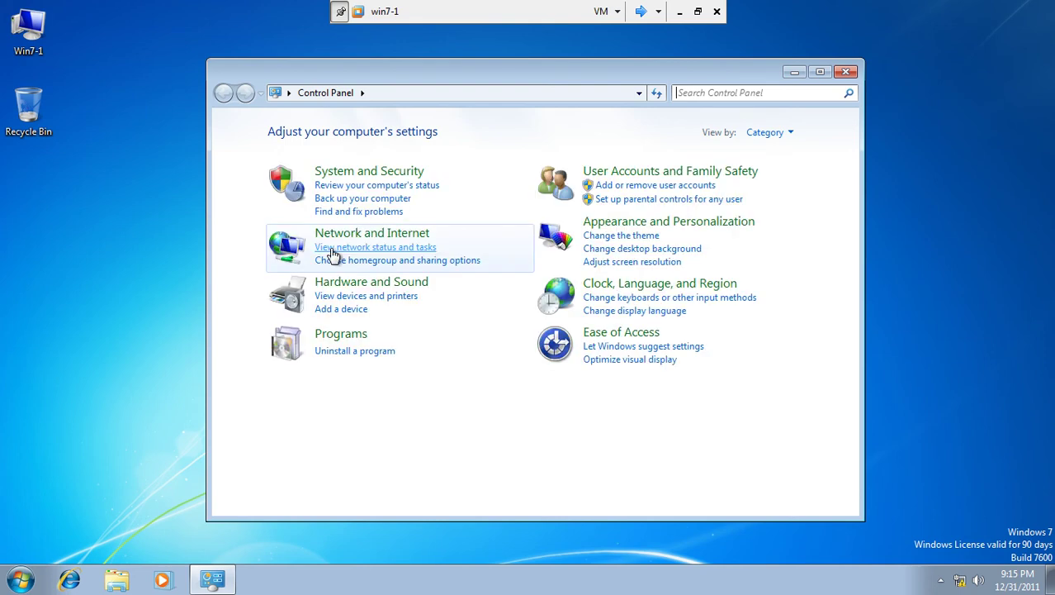
click(366, 177)
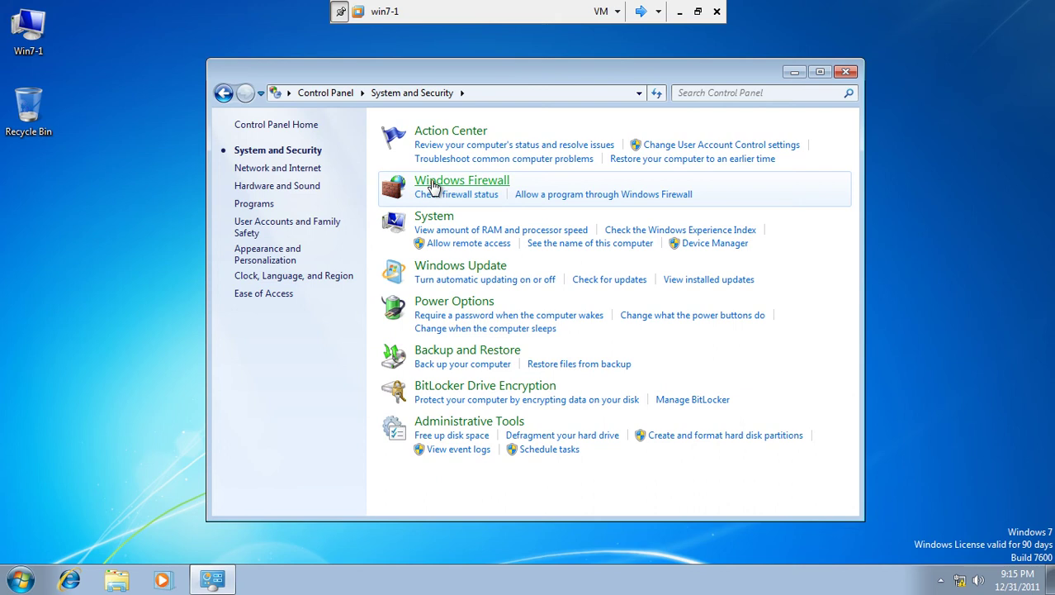
click(432, 185)
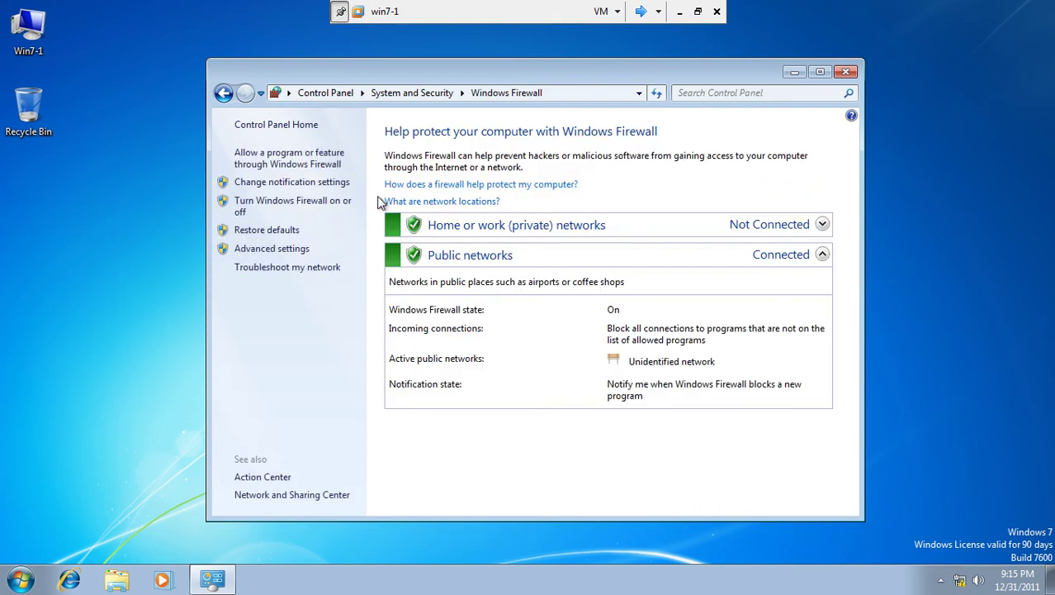
click(291, 206)
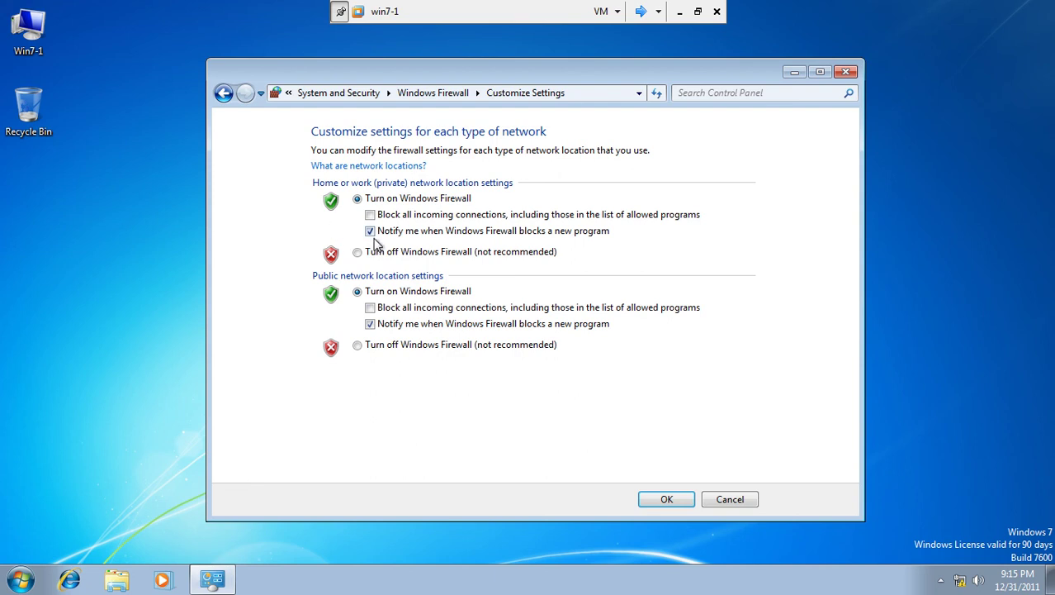
click(358, 252)
click(358, 345)
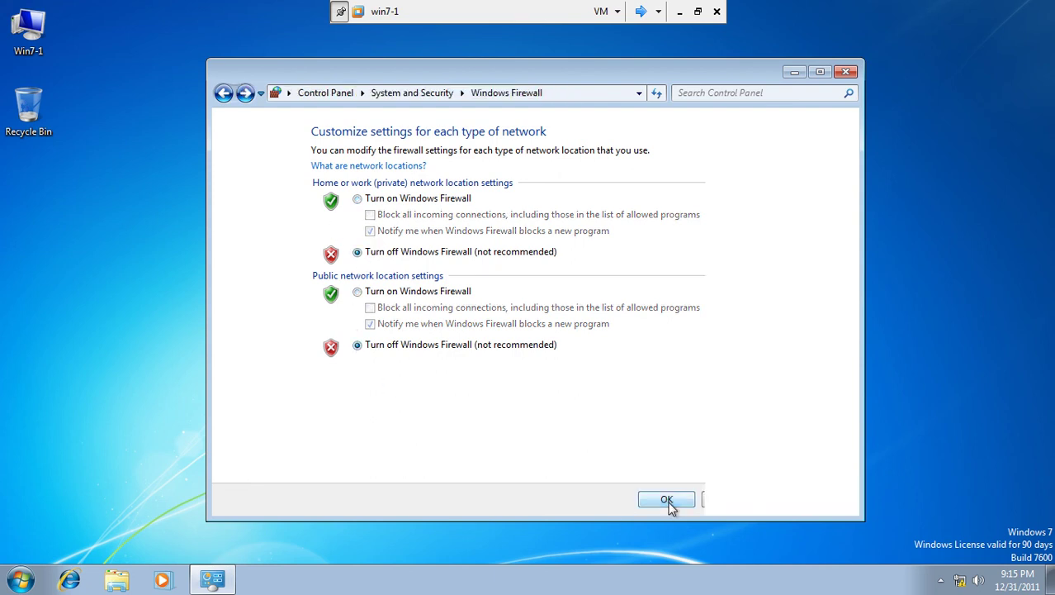
click(846, 74)
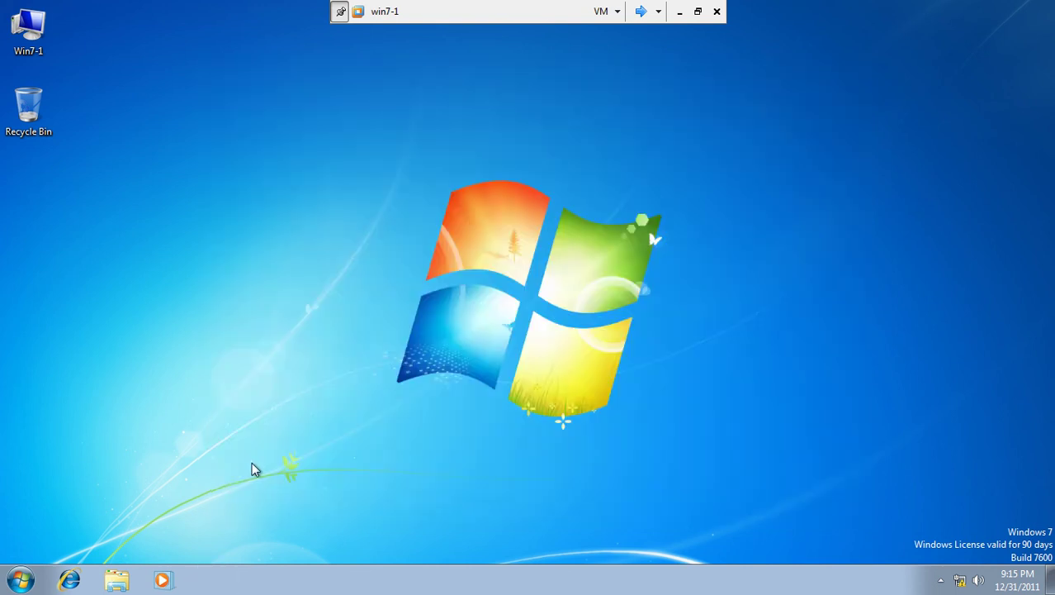
Step: Check the network status, then launch a Command Prompt by searching 'cmd'
click(961, 582)
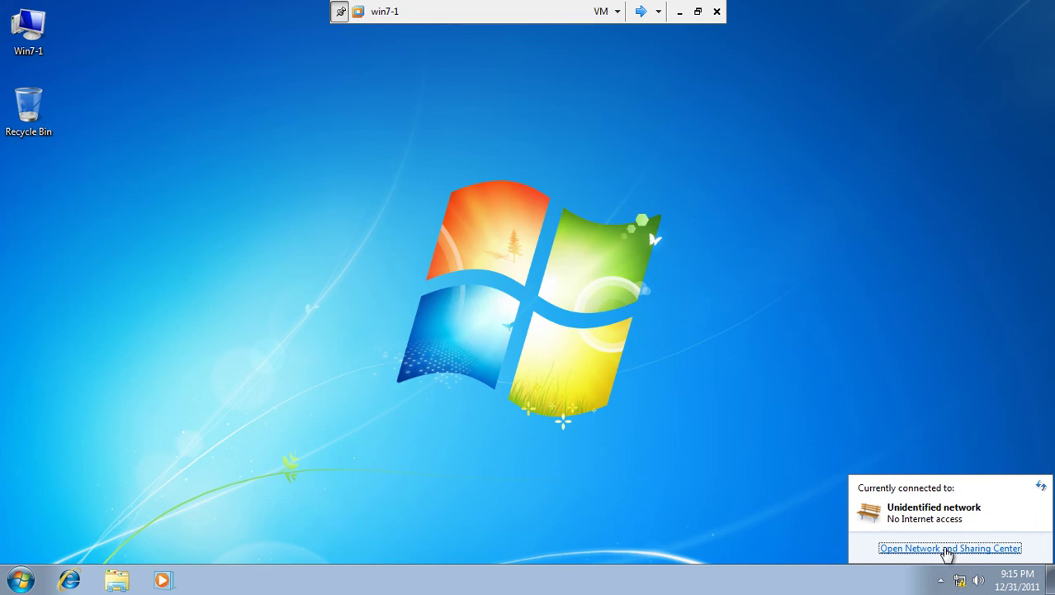
click(950, 545)
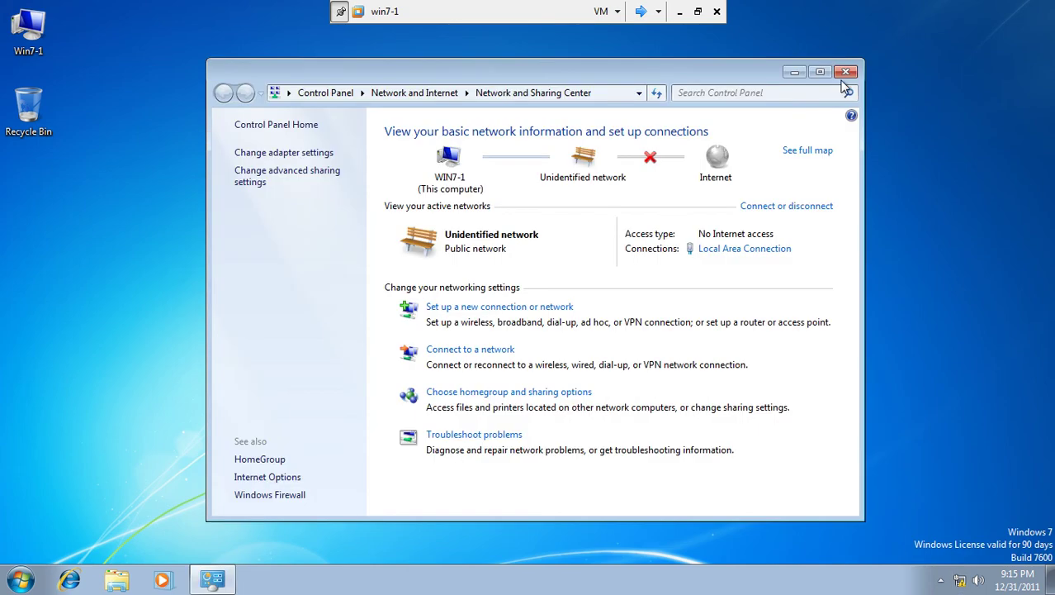
click(846, 73)
click(21, 581)
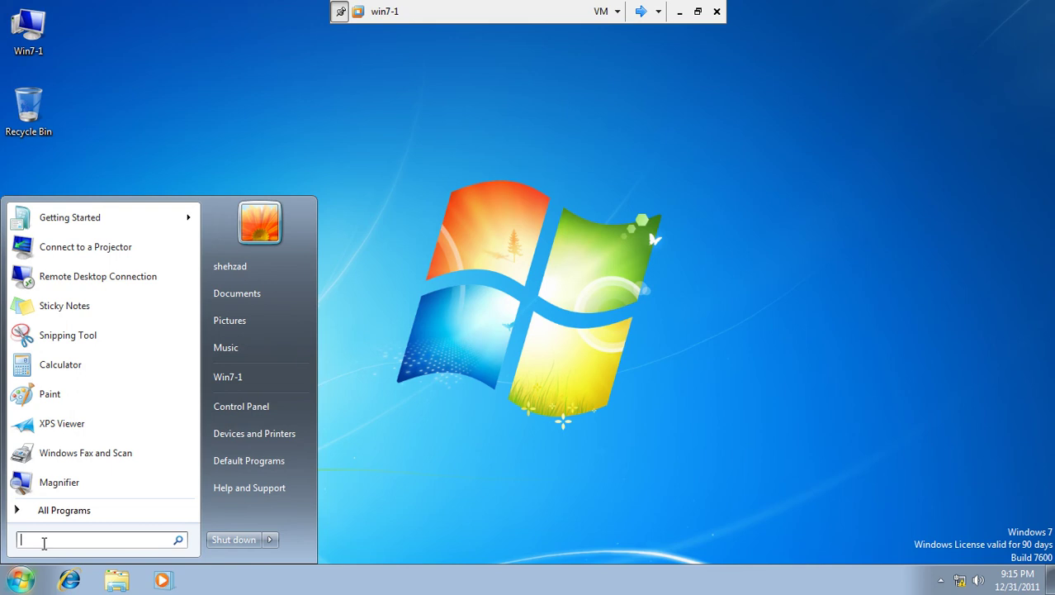
text(cmsd)
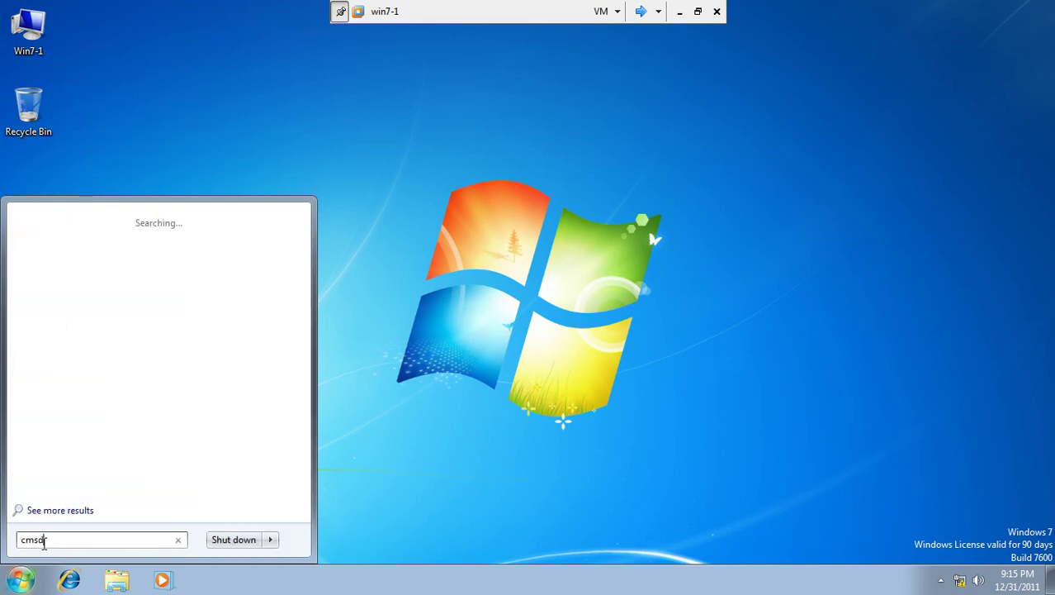
key(BackSpace)
key(BackSpace)
text(d)
key(Return)
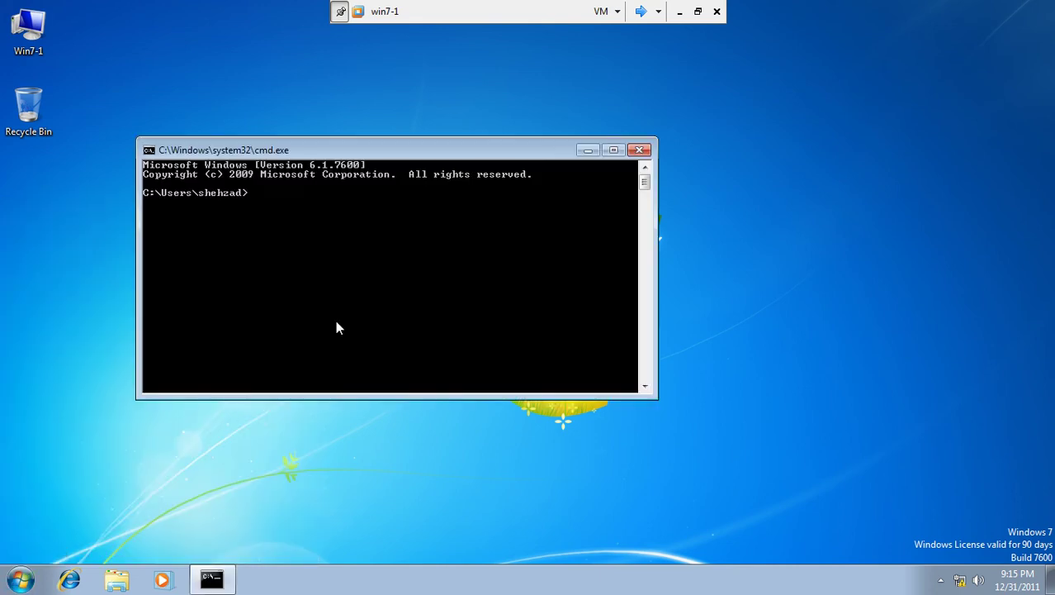
Step: Run ipconfig and ping 192.168.10.1
text(ipconfig)
key(Return)
text(ping)
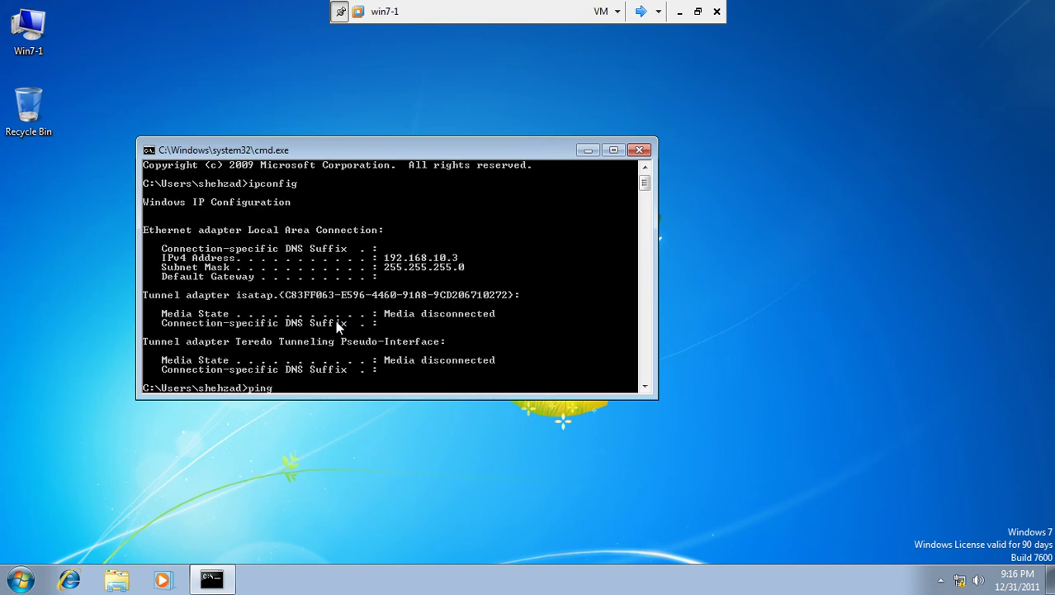
text( 192.168.10.1)
key(Return)
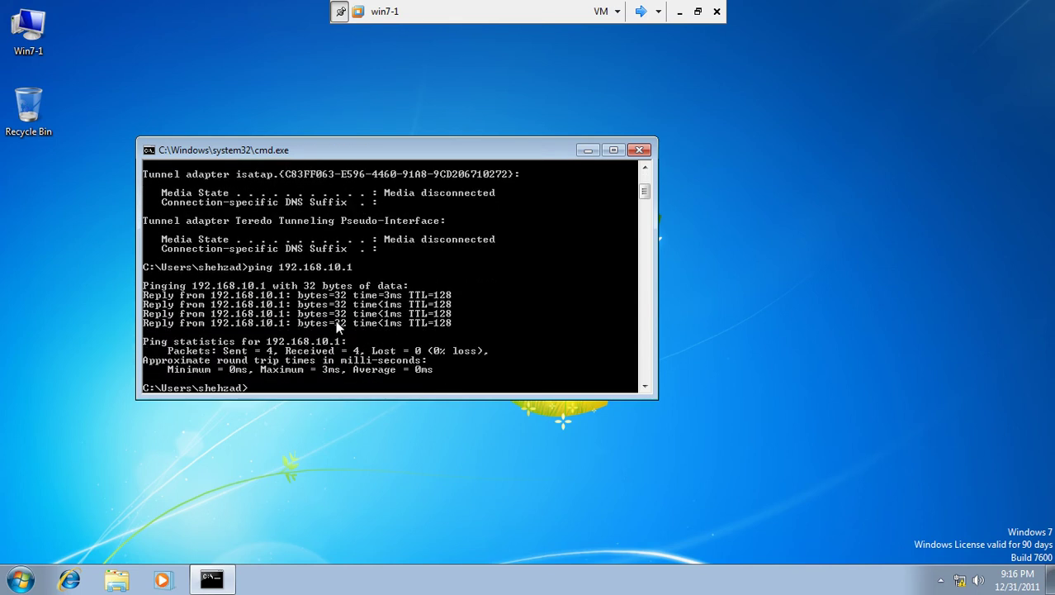
Step: Ping 192.168.10.2, then recall the 192.168.10.1 ping and append -t
key(Up)
key(BackSpace)
text(2)
key(Return)
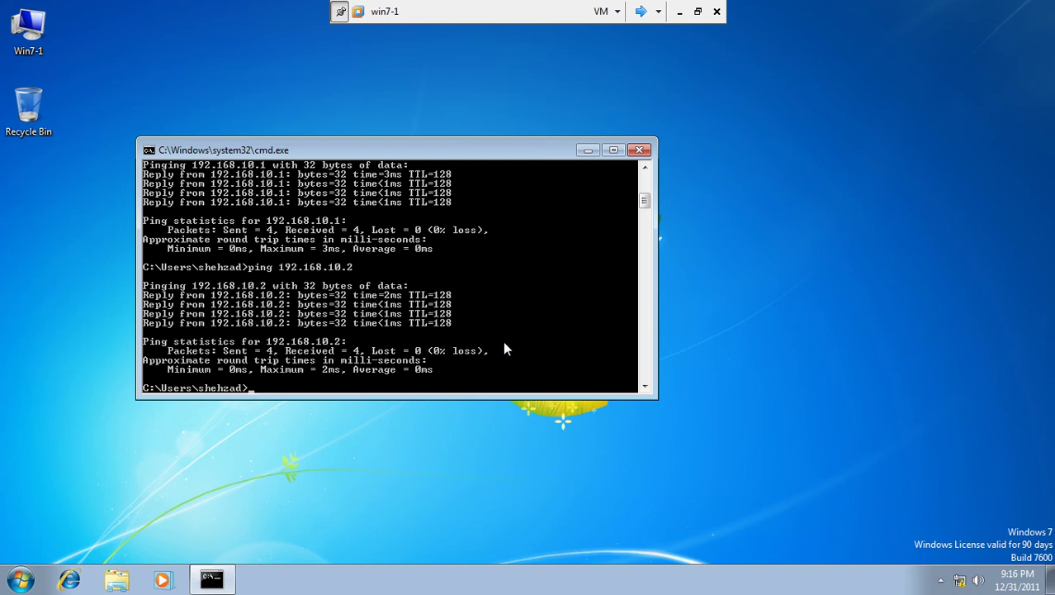
key(Up)
key(Up)
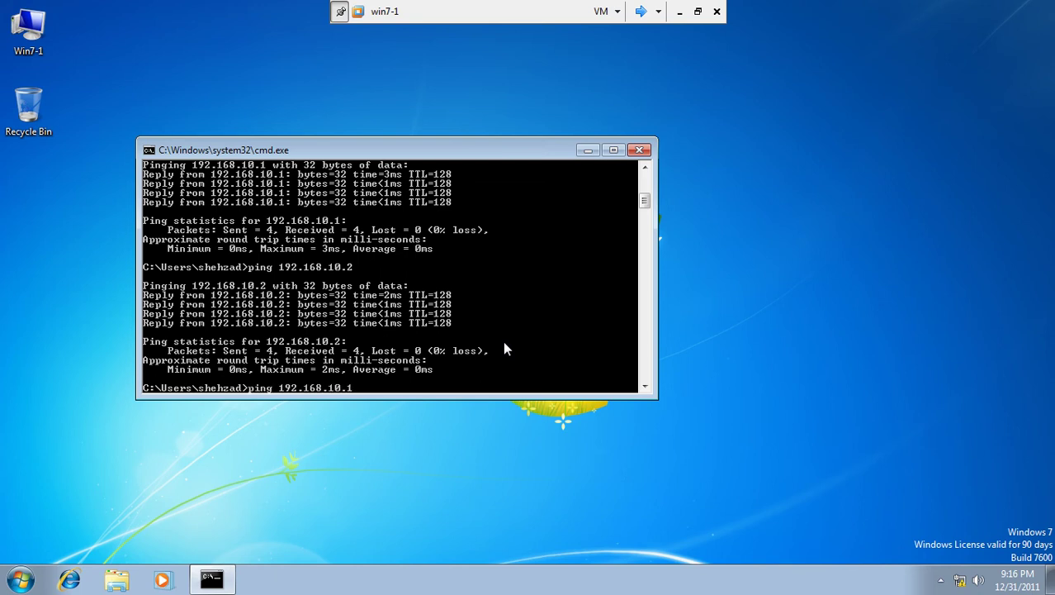
text(-t)
Step: Start the continuous ping to 192.168.10.1 on win7-1
drag(443, 155, 793, 66)
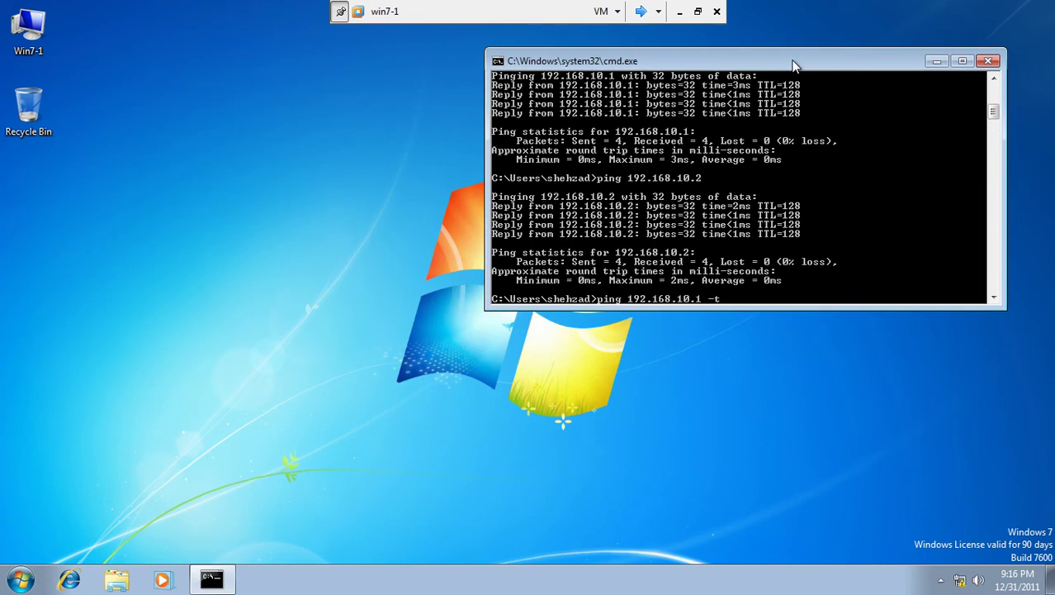
key(Return)
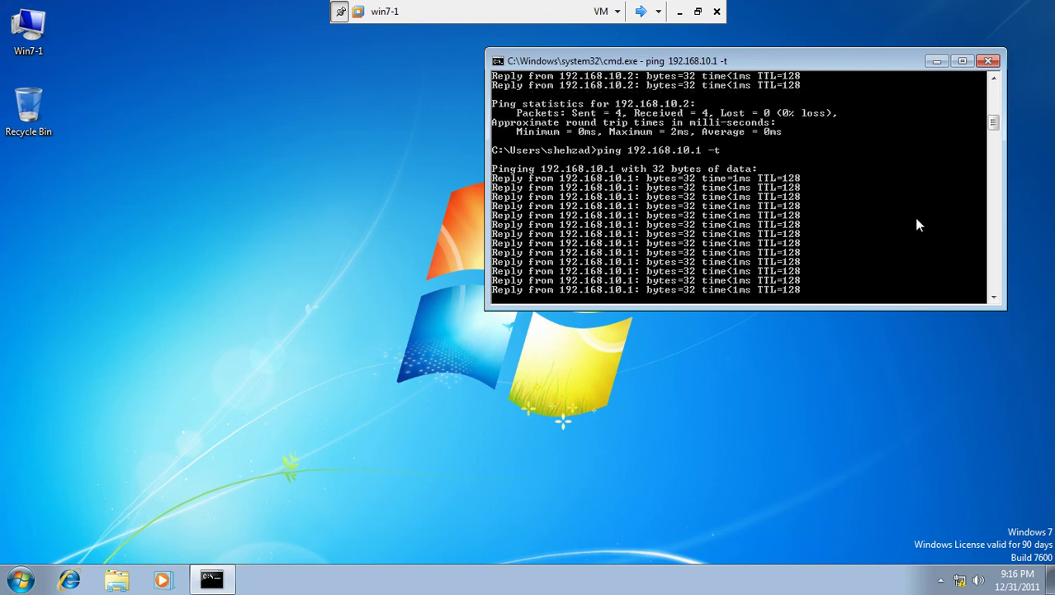
drag(776, 57, 787, 61)
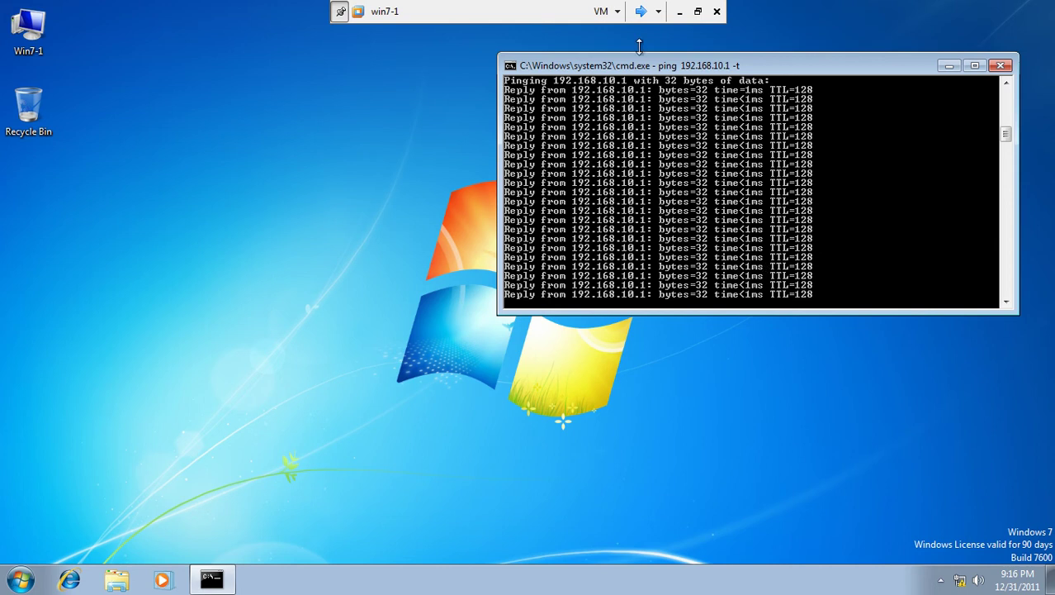
Step: On Server2, run ping 192.168.10.1 -t continuously
click(640, 13)
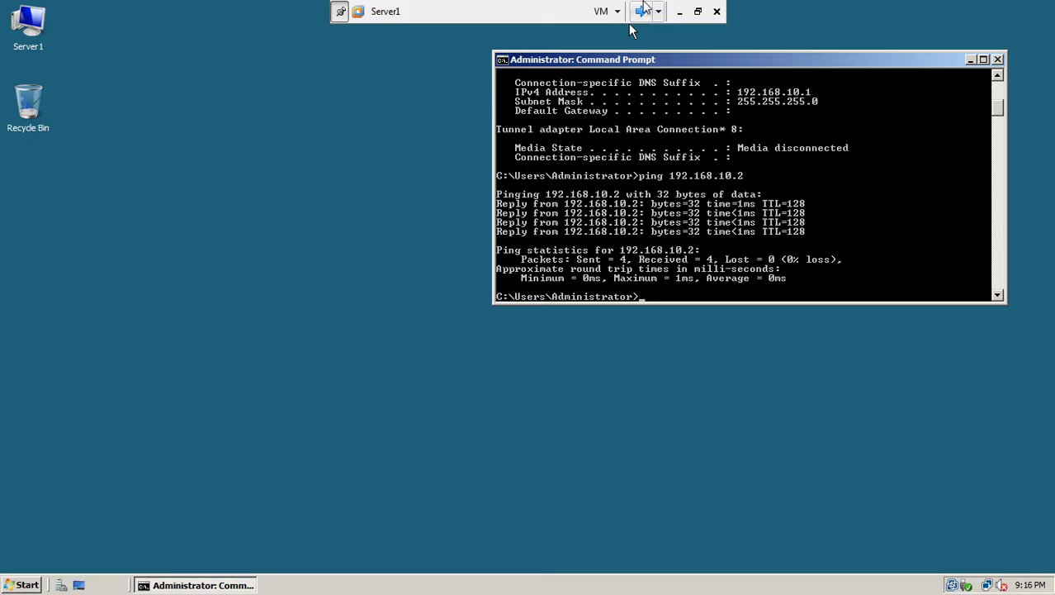
click(640, 12)
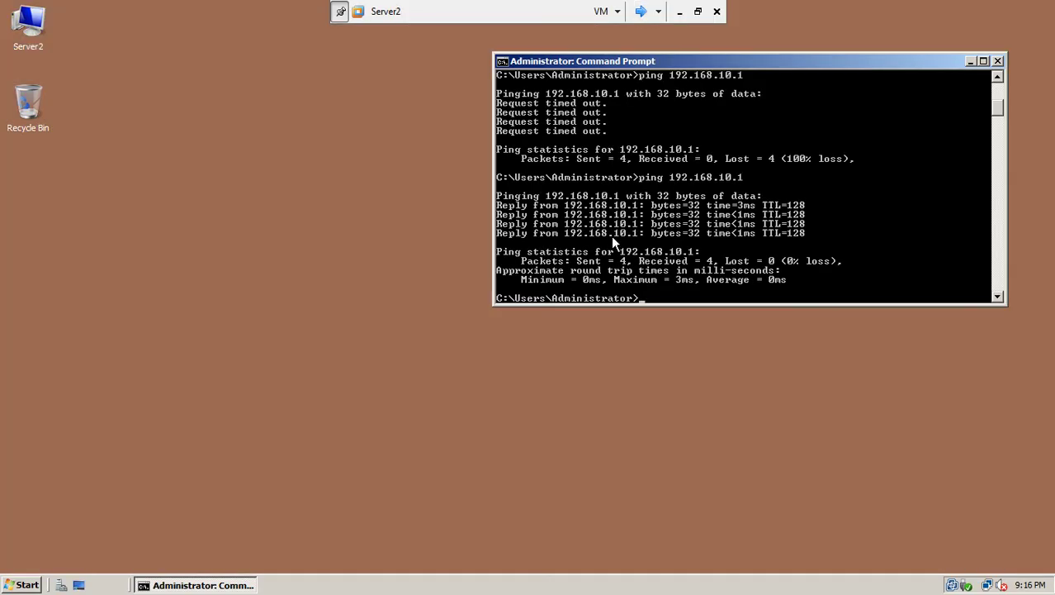
key(Up)
text(-t)
key(Return)
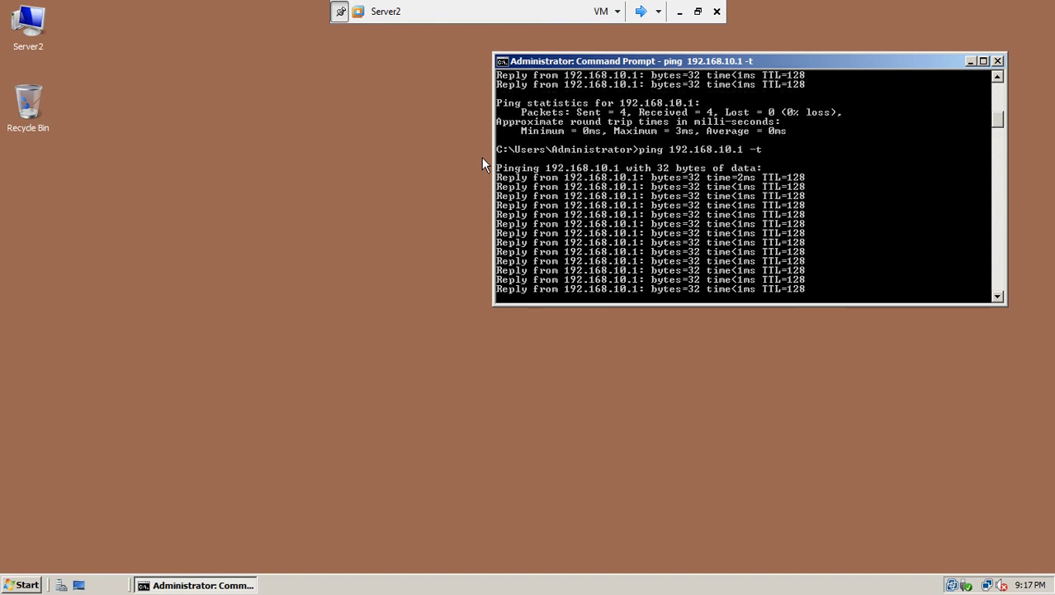
drag(660, 66, 681, 60)
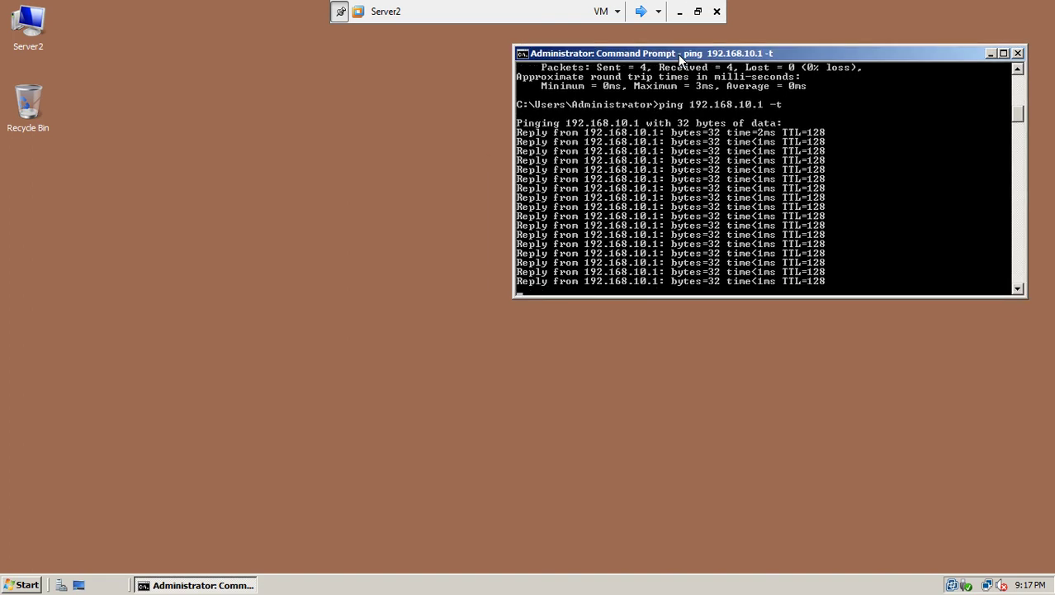
Step: Cycle through the virtual machines to reach Server1's console
click(651, 12)
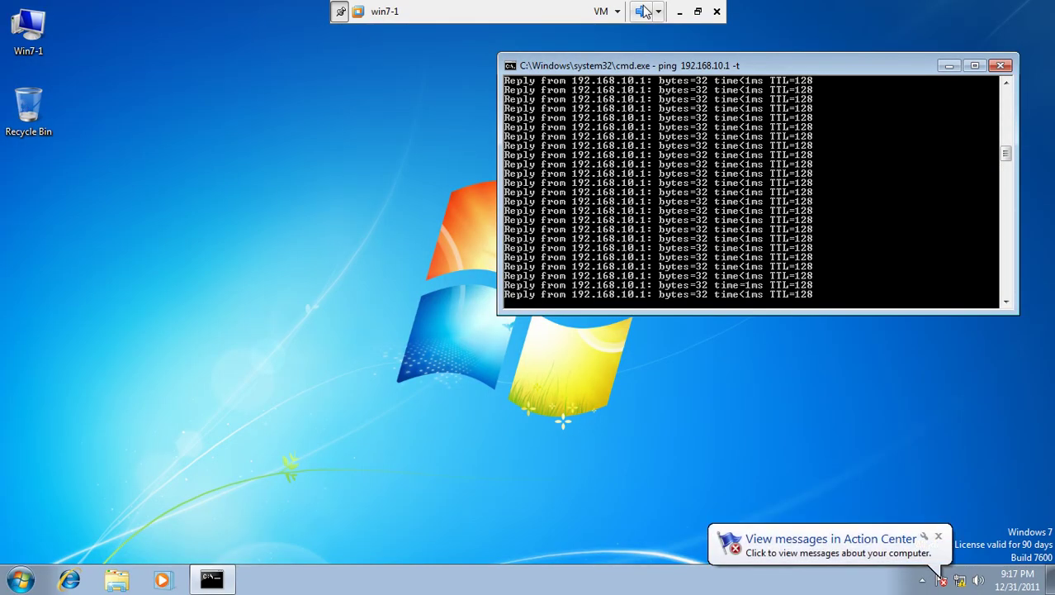
click(642, 13)
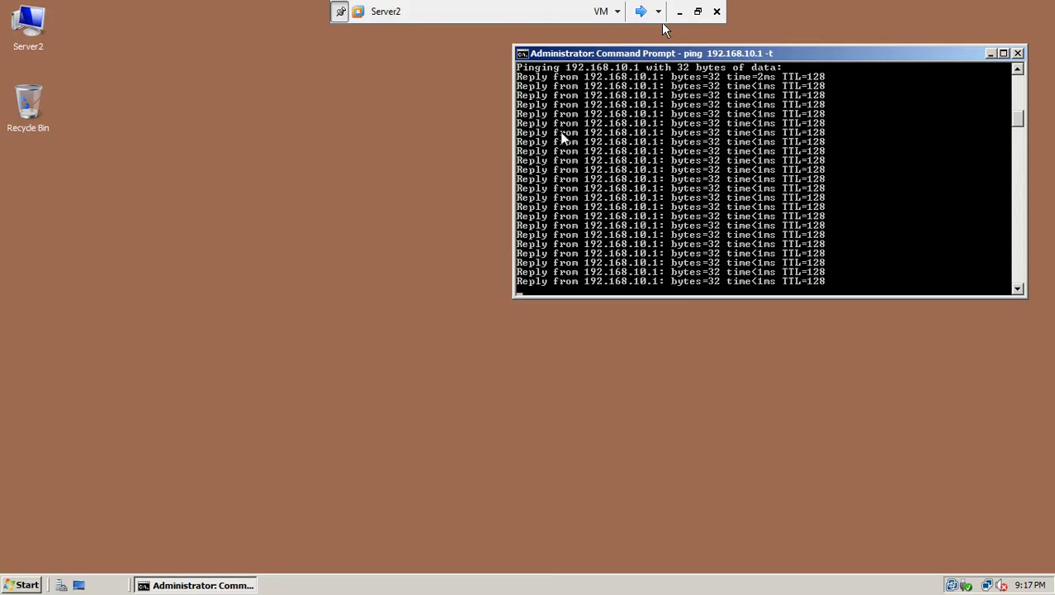
click(636, 12)
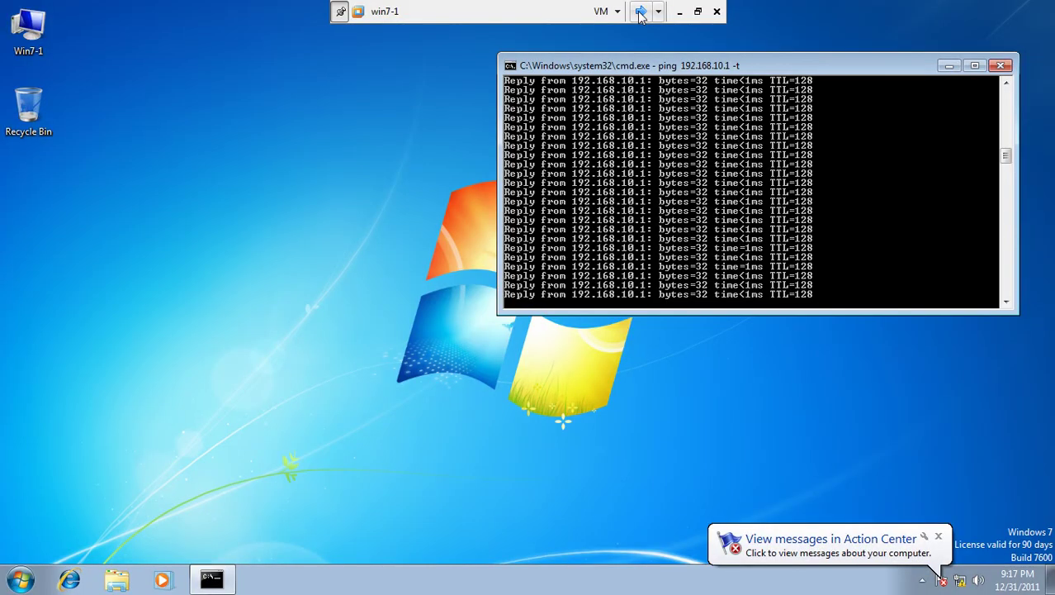
click(640, 11)
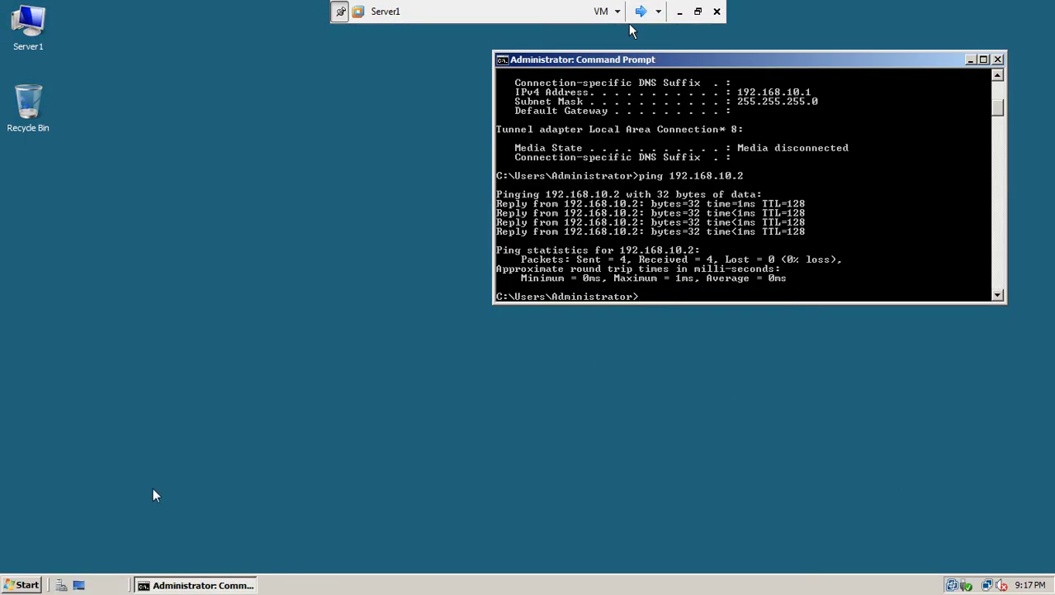
Step: Open Local Security Policy from Start and select IP Security Policies on Local Computer
click(28, 584)
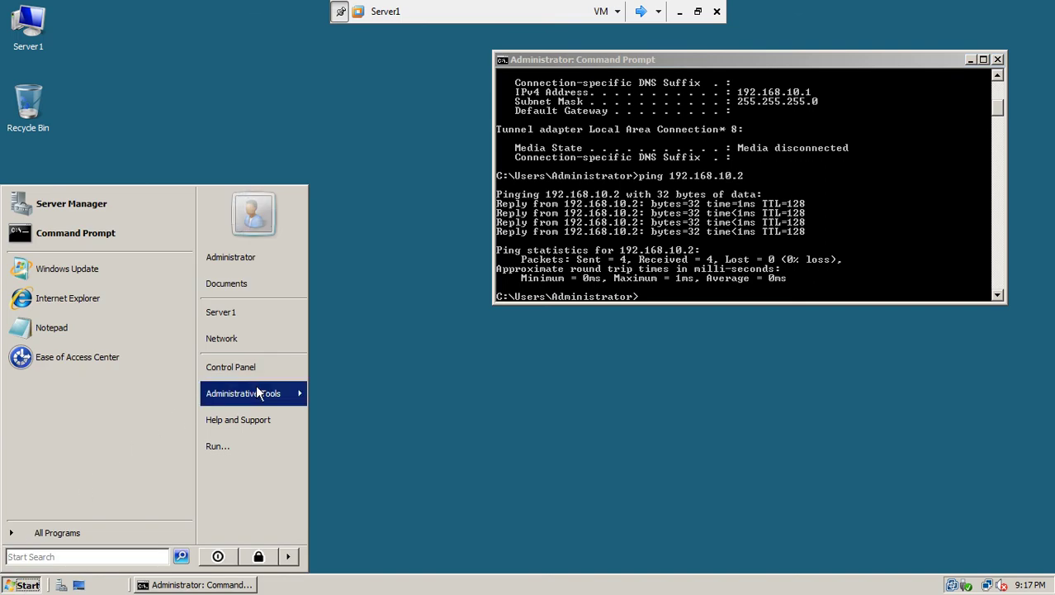
mouse_move(258, 394)
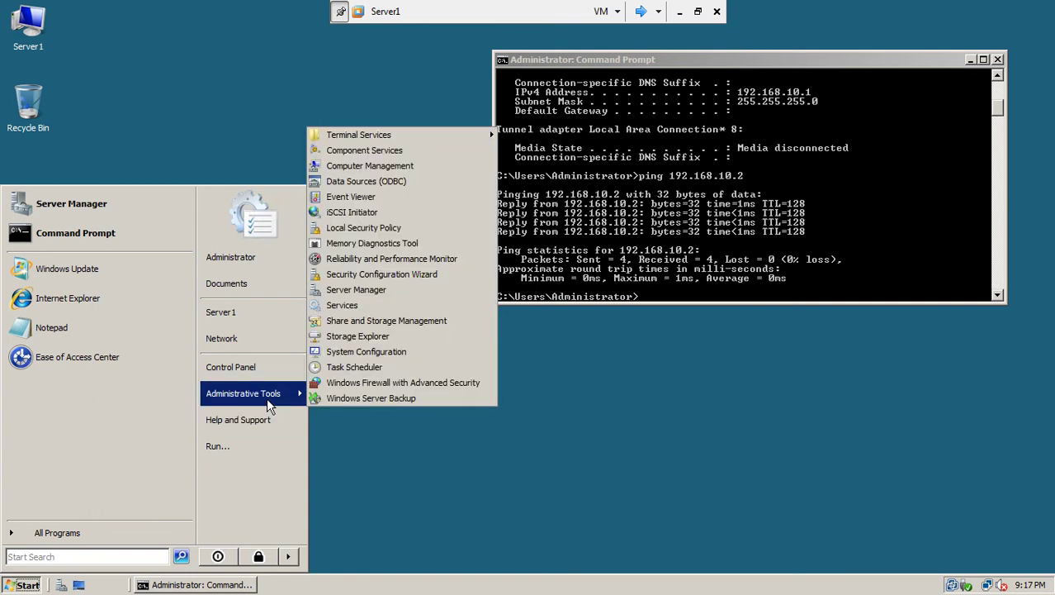
click(393, 232)
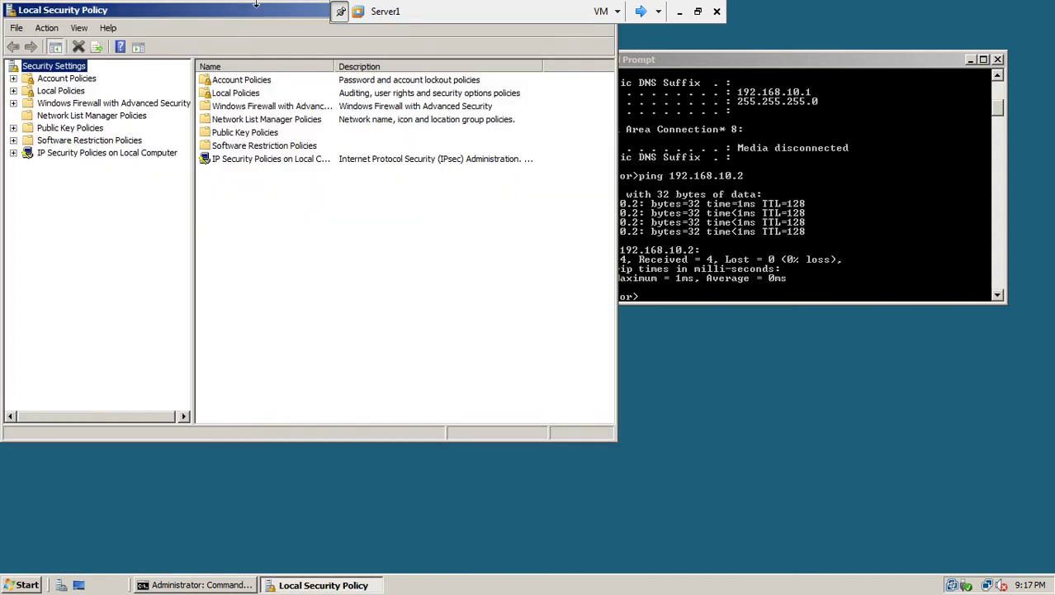
drag(261, 15, 321, 93)
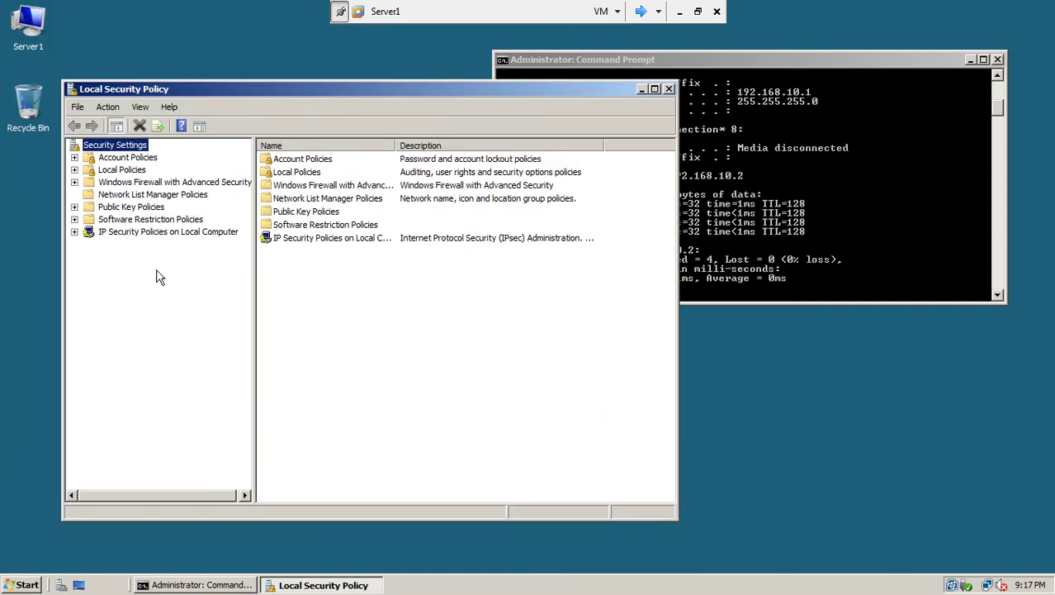
click(134, 233)
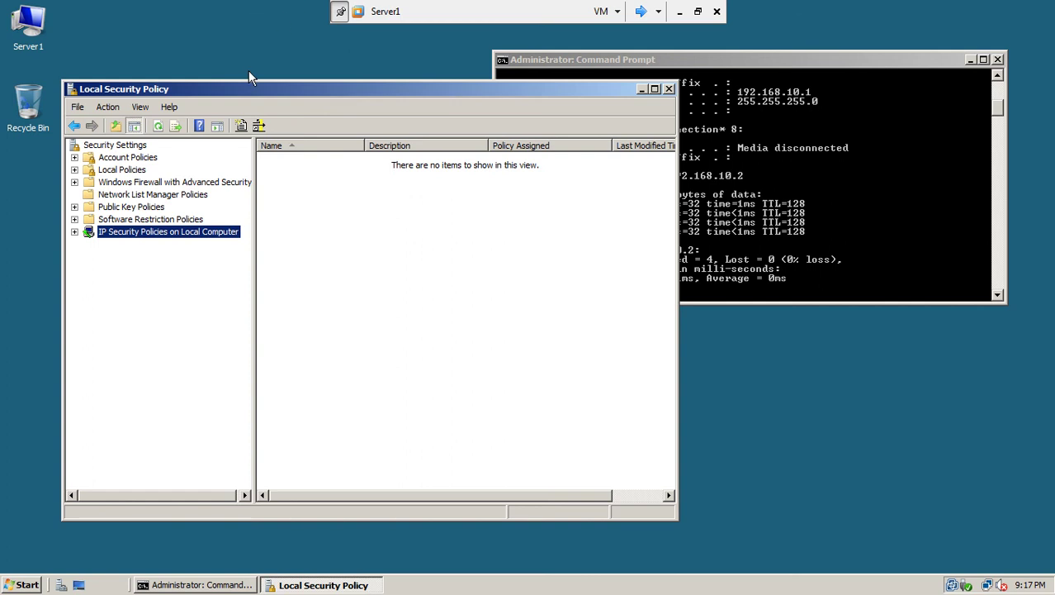
drag(255, 85, 242, 90)
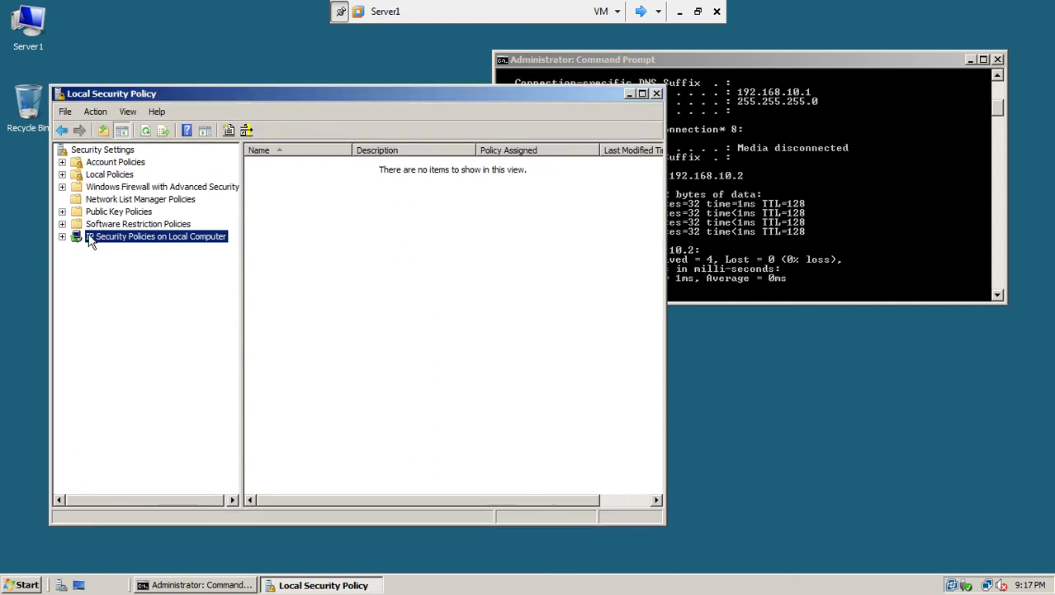
Step: Create an IP security policy named 'block ping trafic' and advance the wizard to its last page
click(62, 236)
right_click(195, 242)
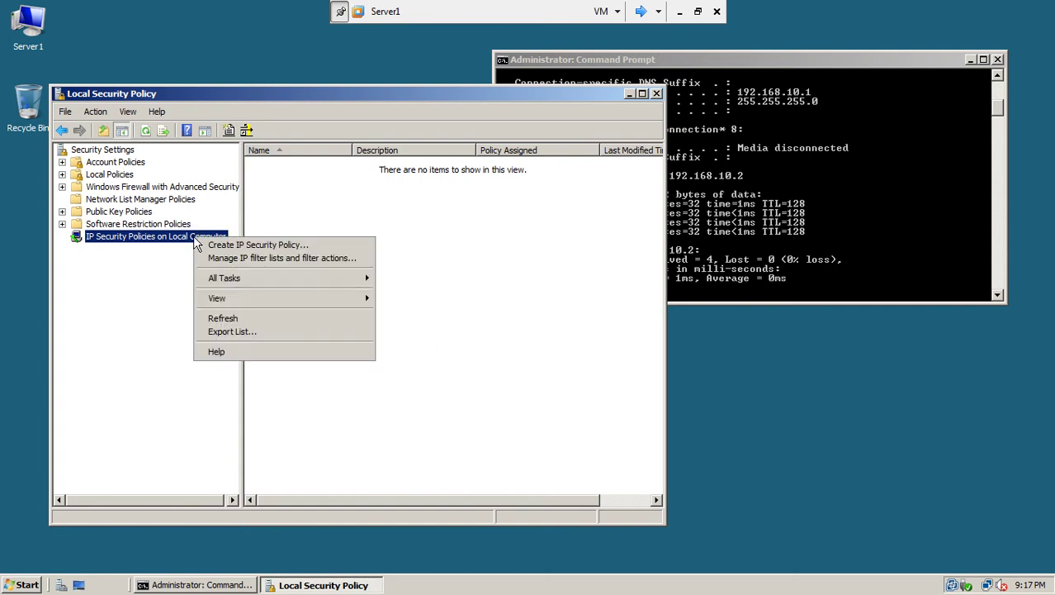
click(242, 246)
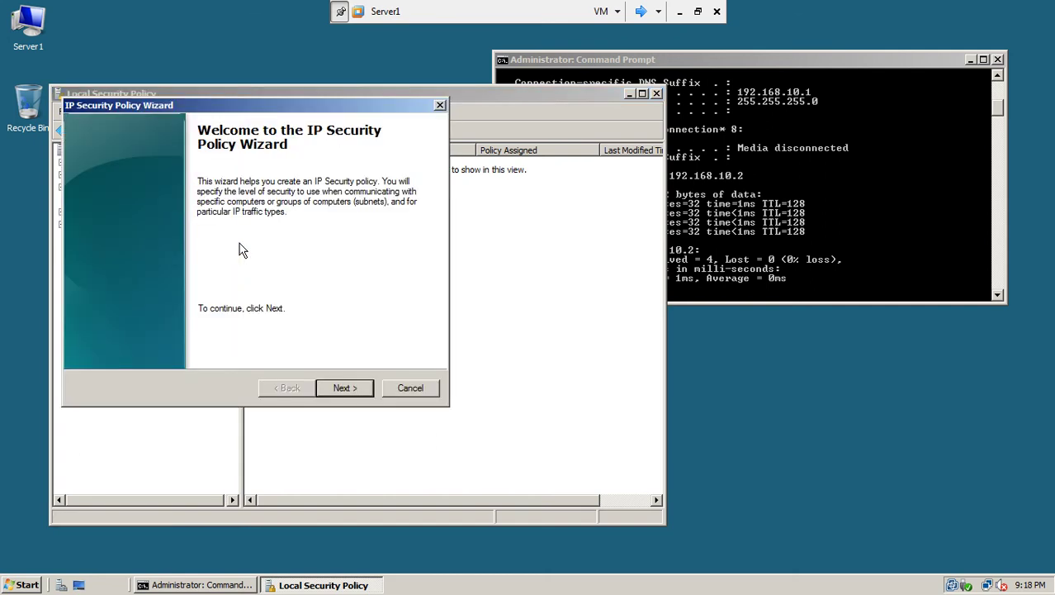
drag(328, 106, 365, 80)
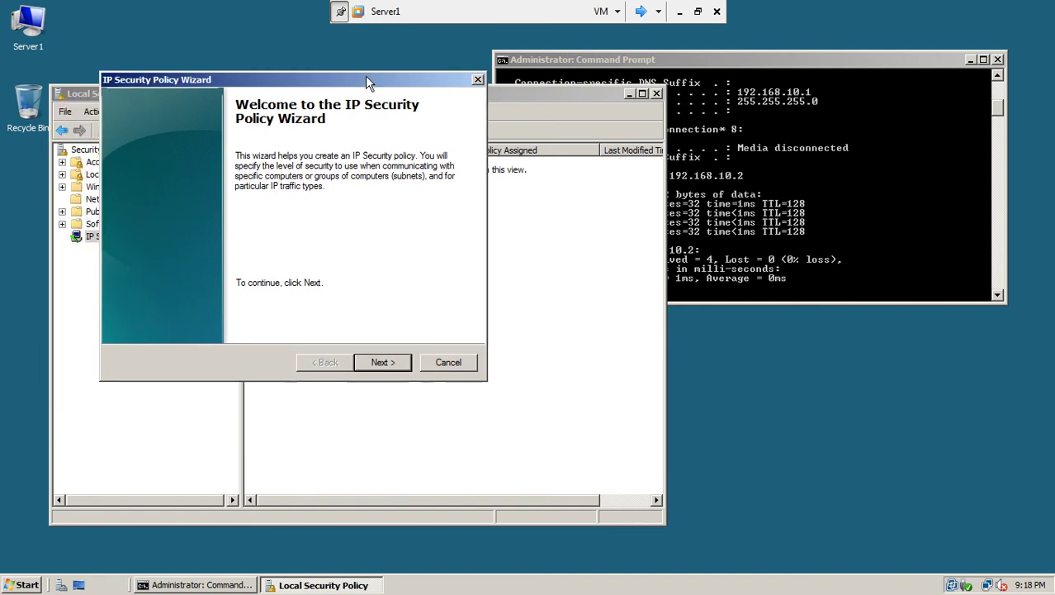
click(383, 361)
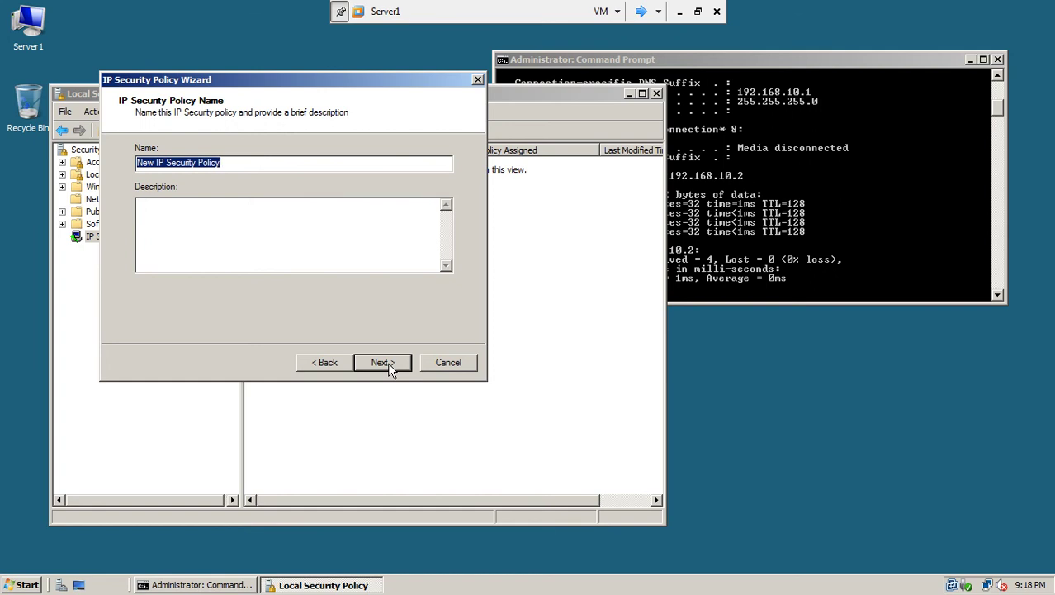
text(block )
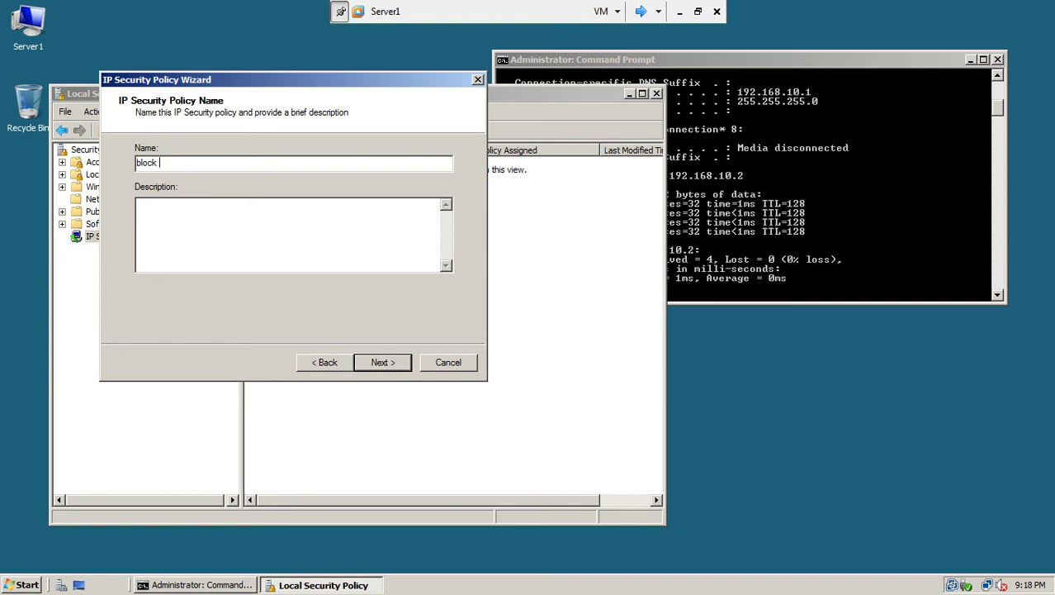
text(ping trafic)
click(379, 363)
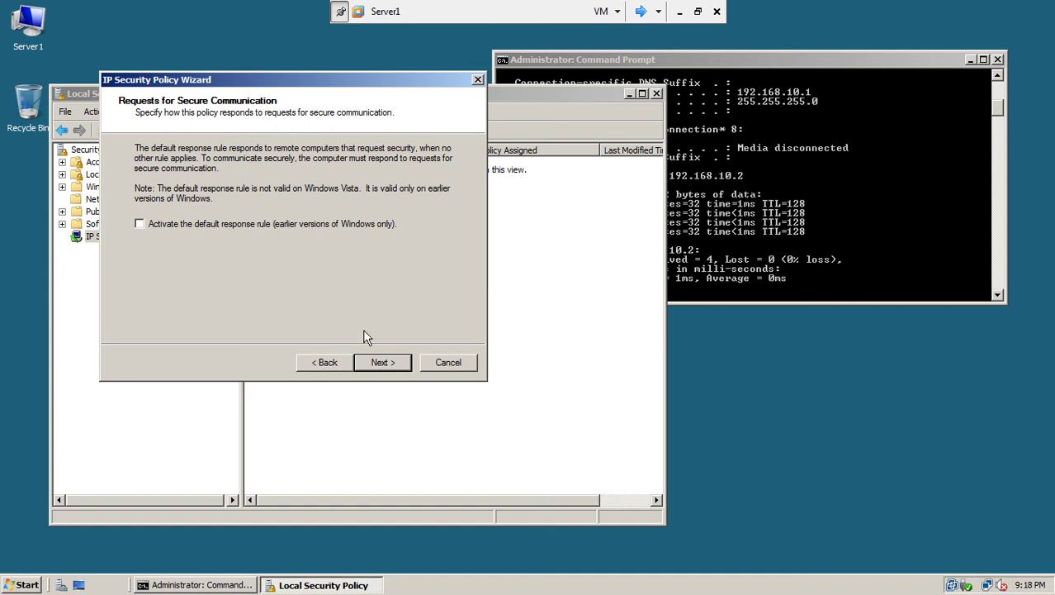
click(390, 361)
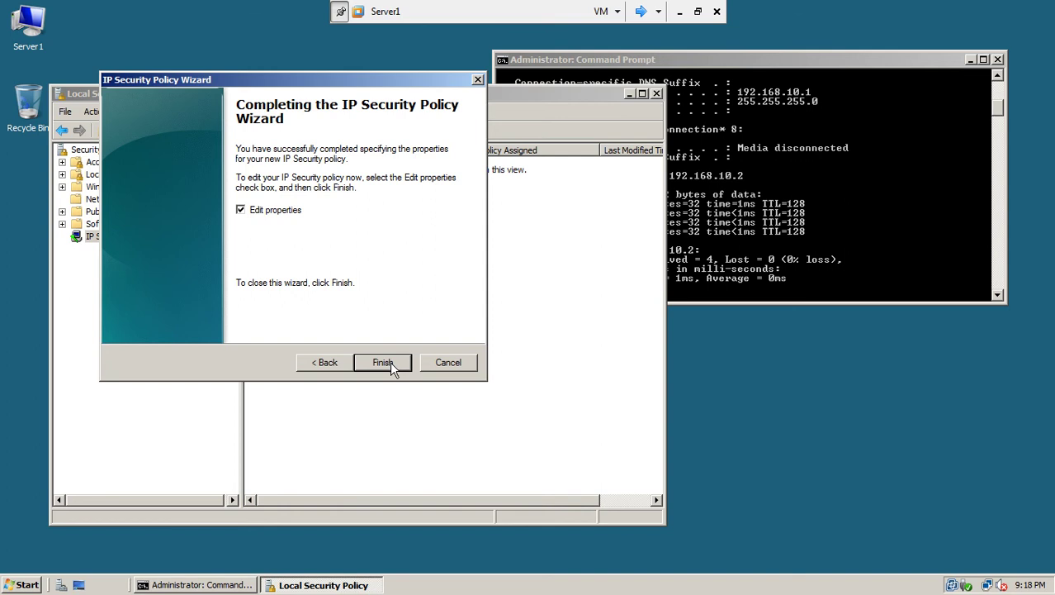
drag(364, 81, 554, 192)
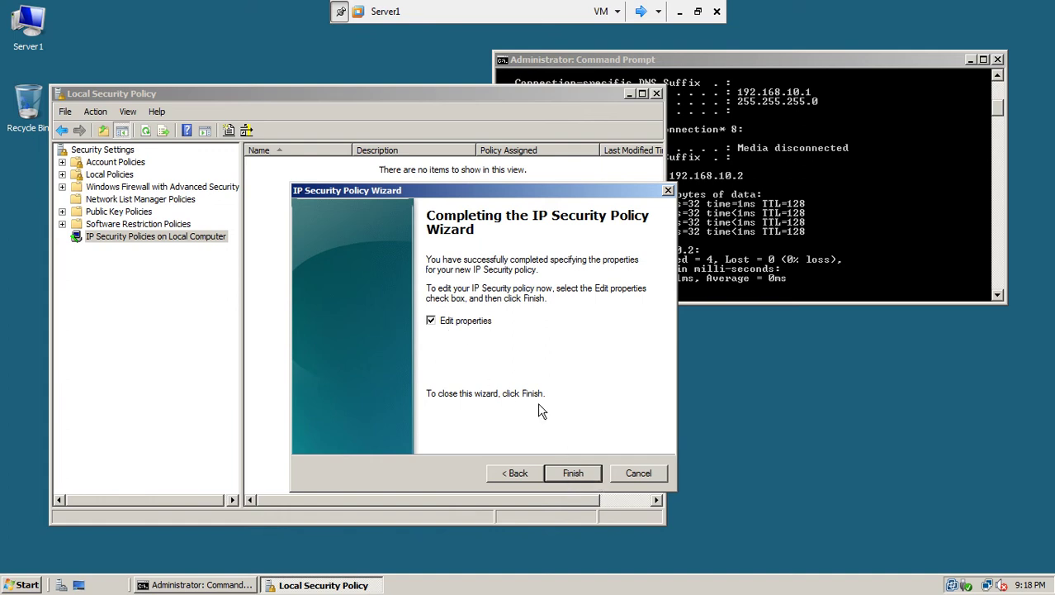
Step: Finish the policy wizard, add a rule with no tunnel applying to all network connections
click(574, 474)
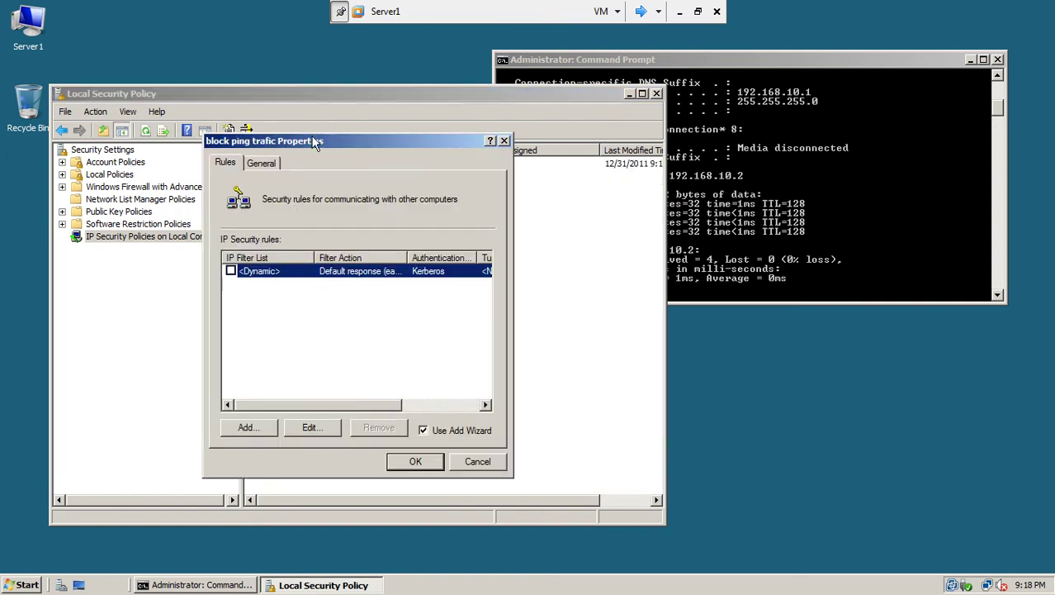
drag(309, 136, 356, 121)
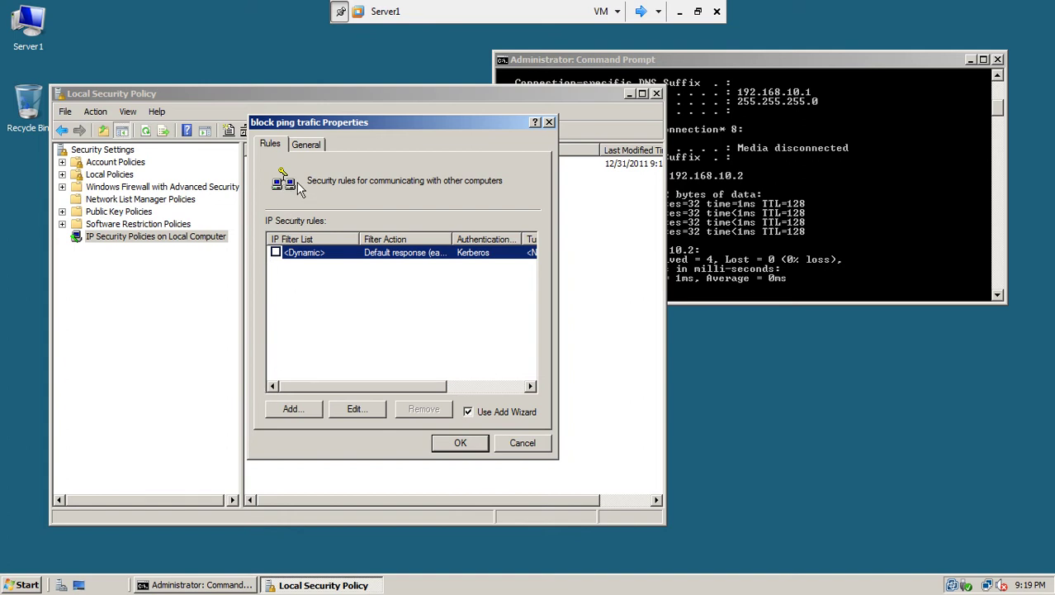
click(289, 408)
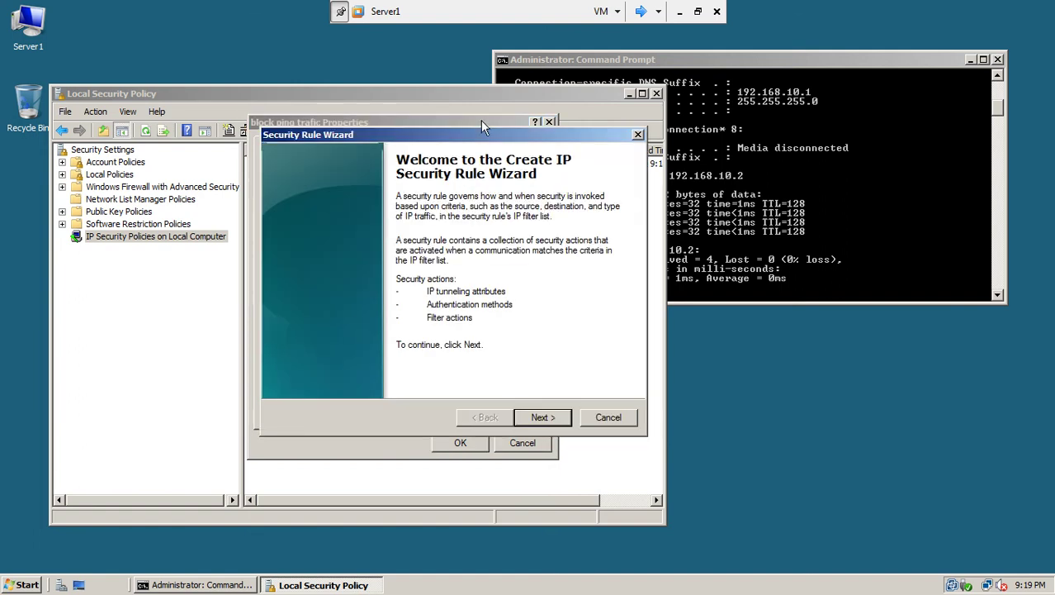
drag(482, 122, 475, 94)
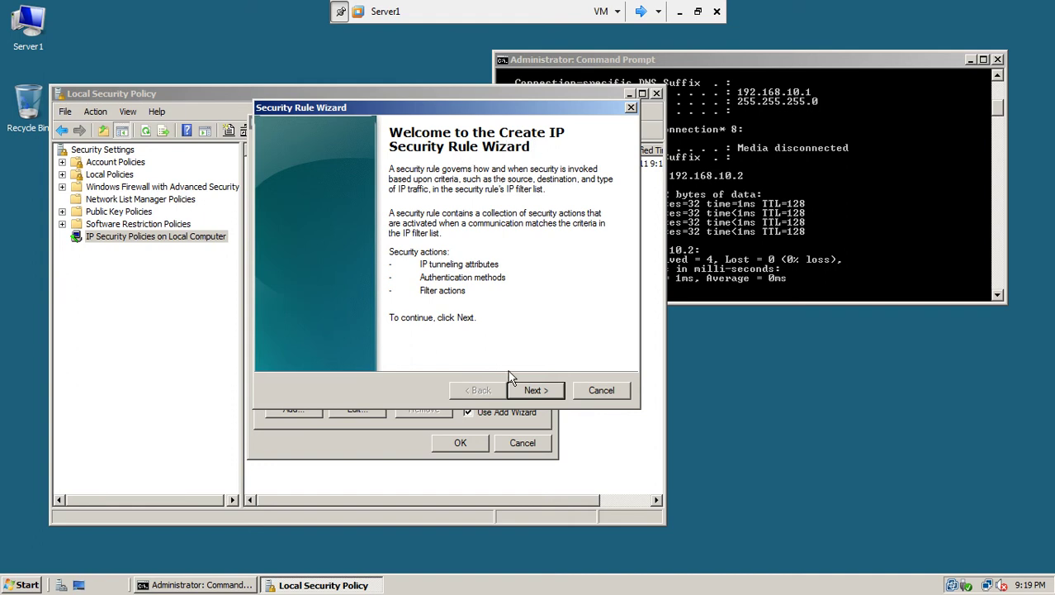
click(535, 394)
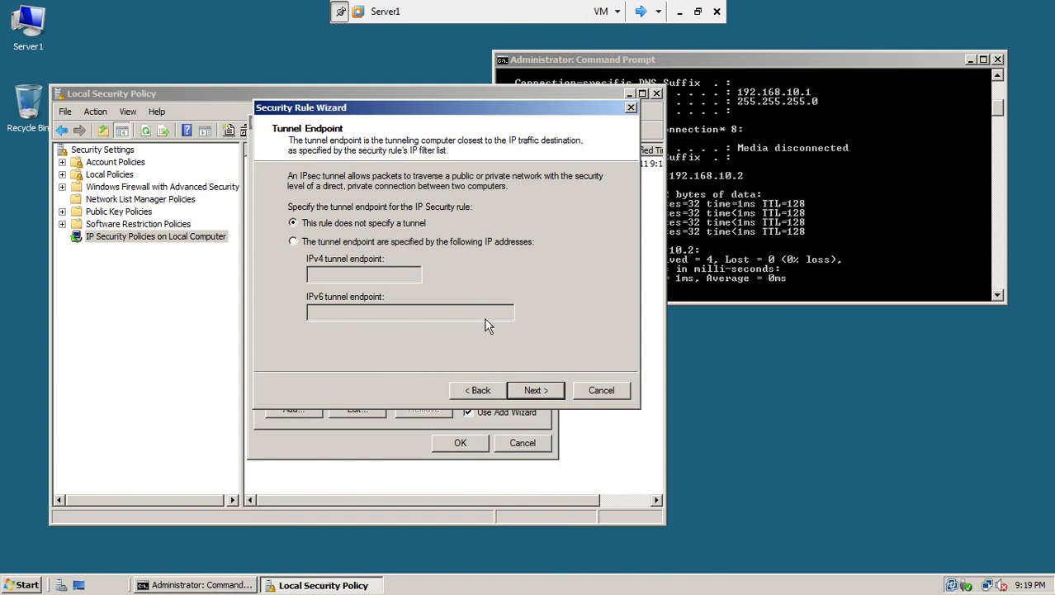
click(530, 391)
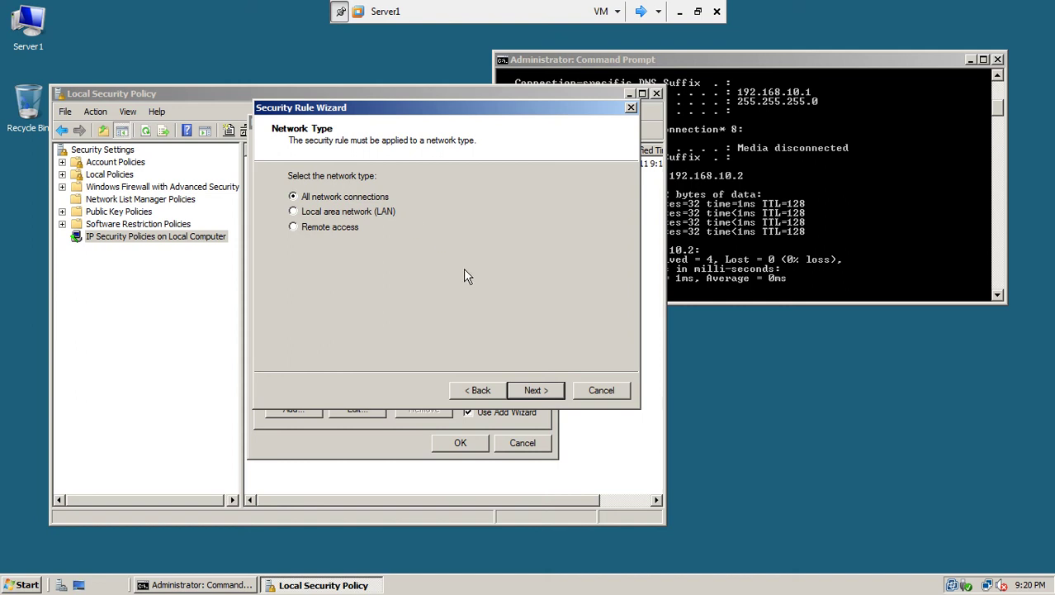
click(529, 395)
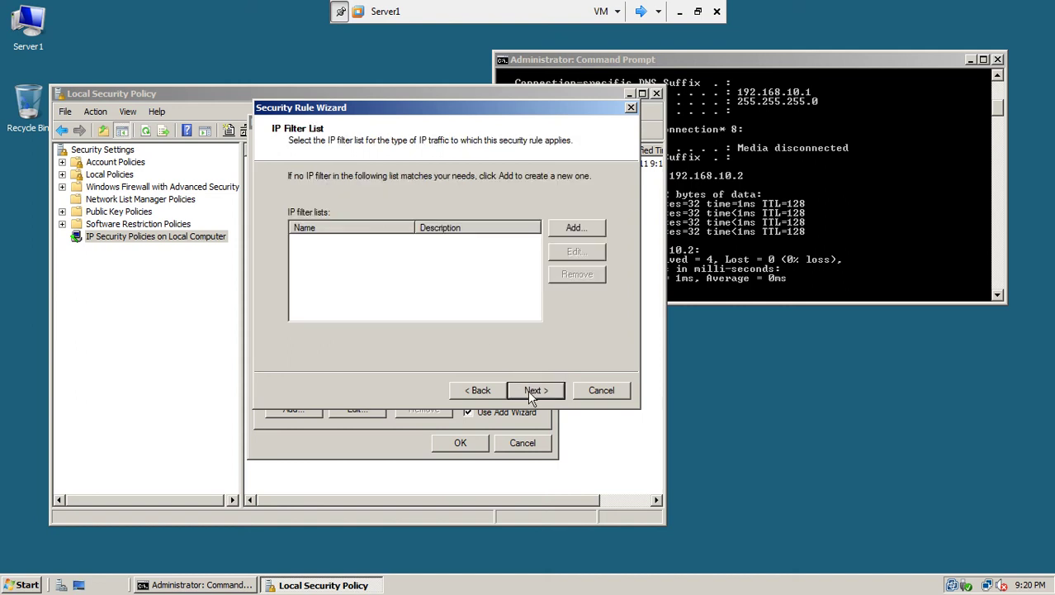
Step: Start adding a new IP filter list, then switch to Server2's console
click(575, 228)
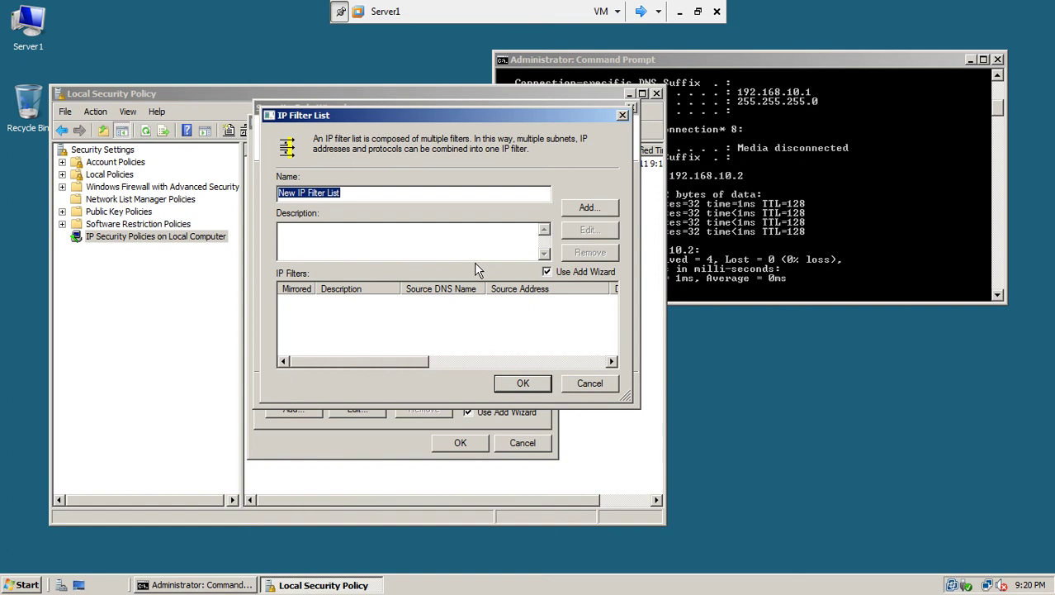
click(642, 12)
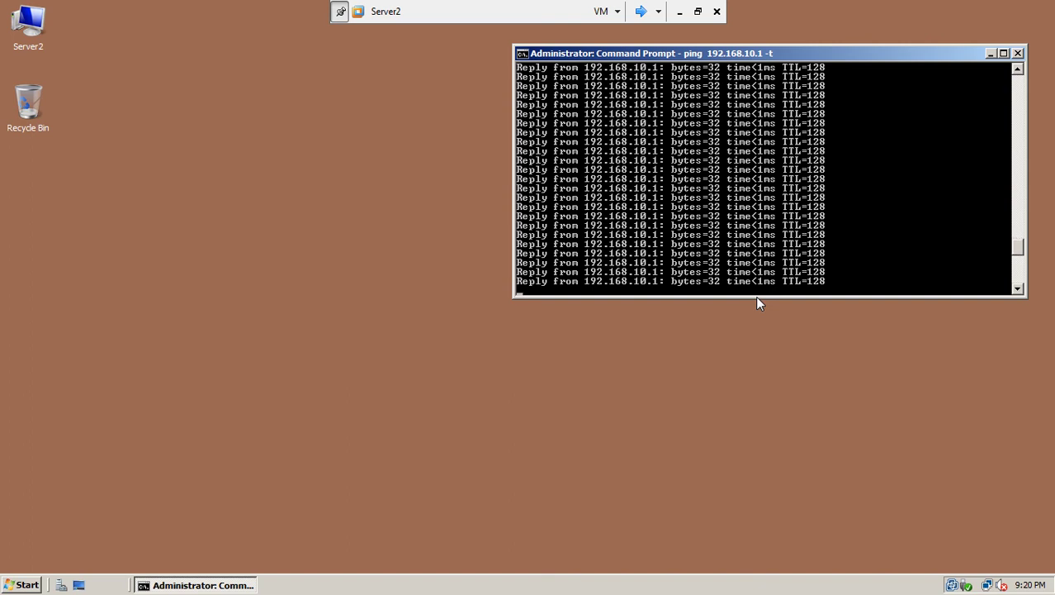
Step: Switch to the win7-1 virtual machine, then back toward Server1
click(641, 12)
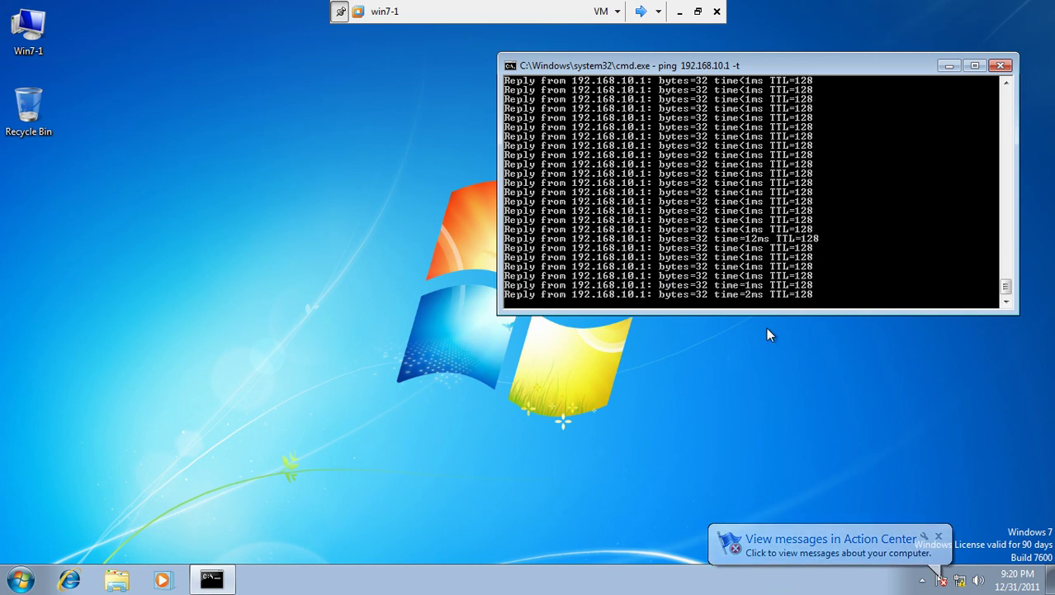
click(641, 13)
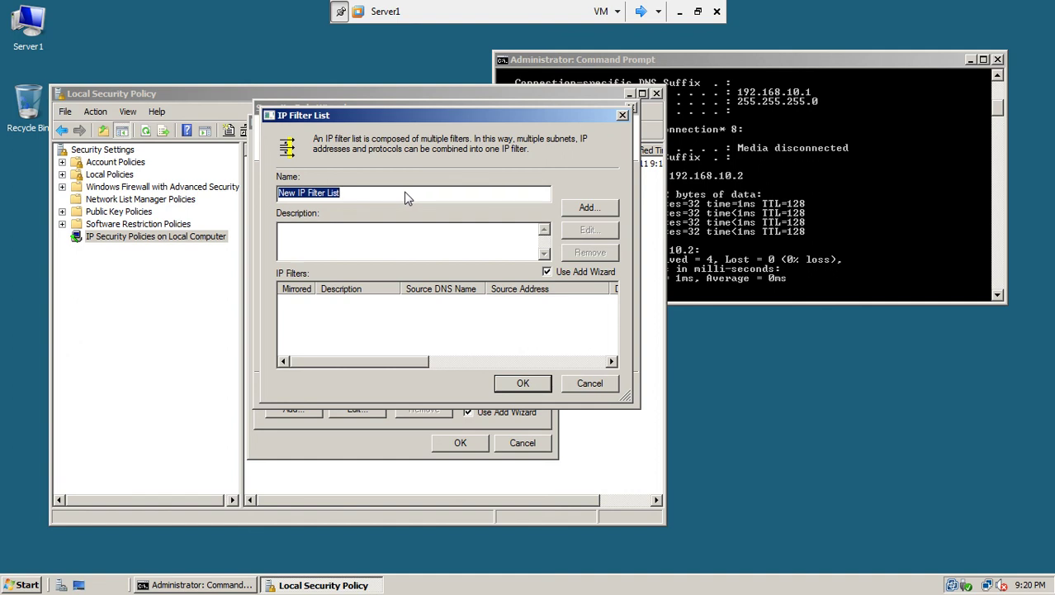
Step: Name the filter list 'block ICMP' and add a mirrored filter from any source address
drag(391, 195, 252, 203)
text(block I)
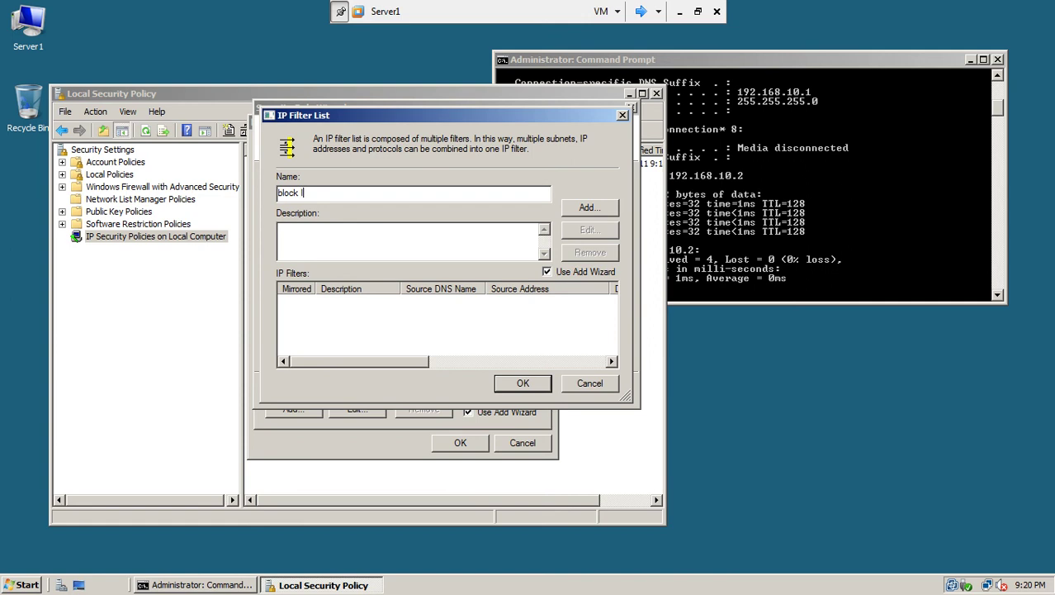
text(CMP)
click(590, 207)
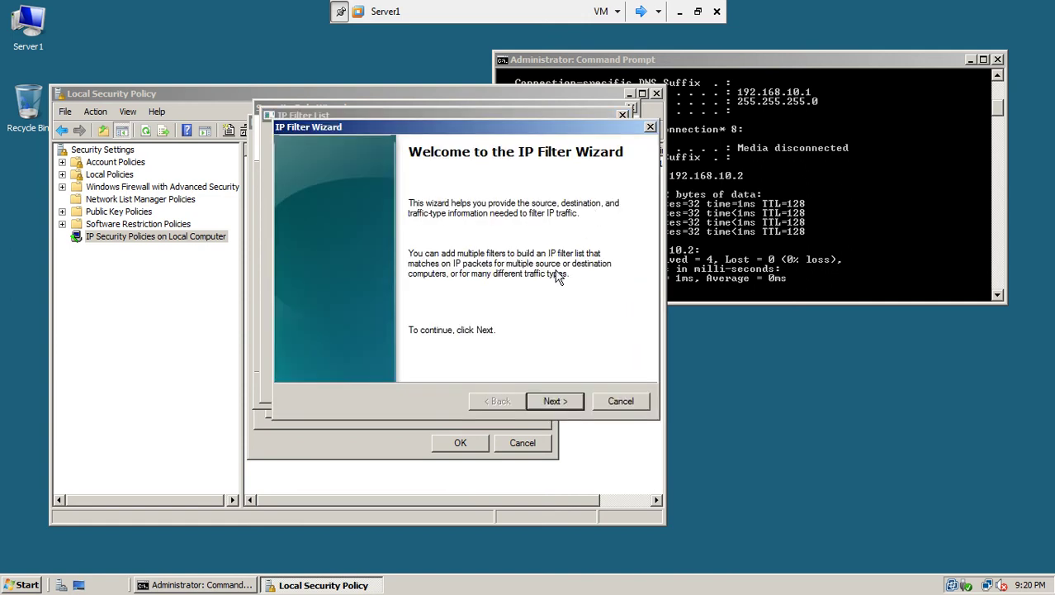
click(565, 401)
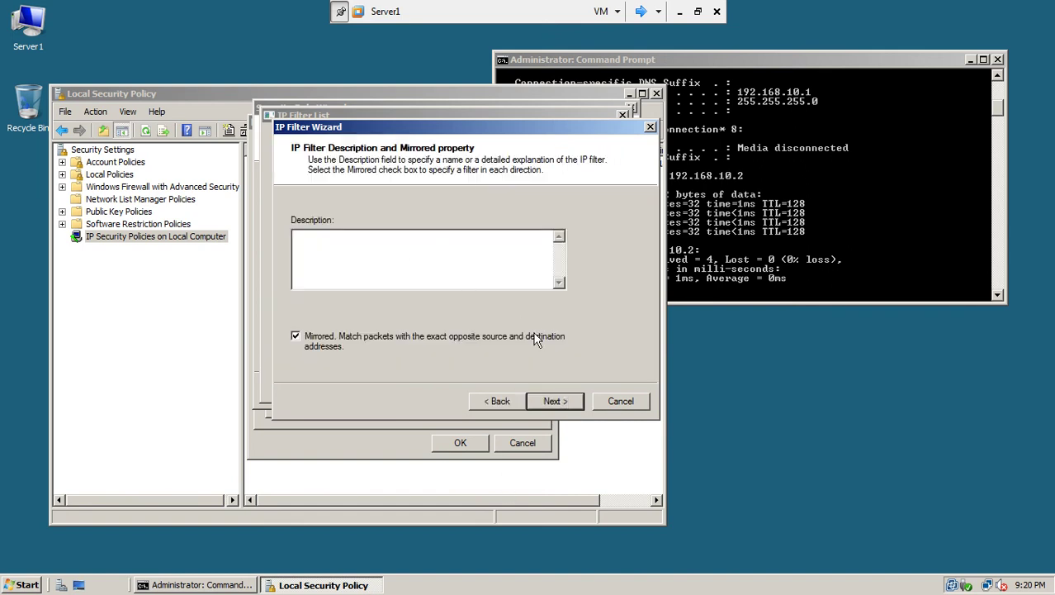
click(561, 403)
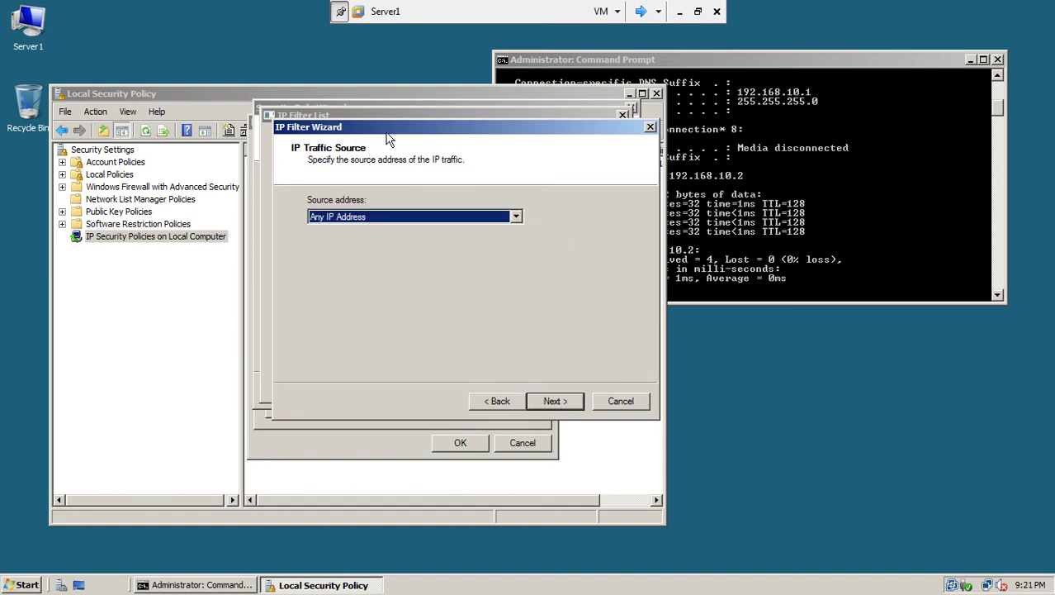
drag(384, 135, 296, 85)
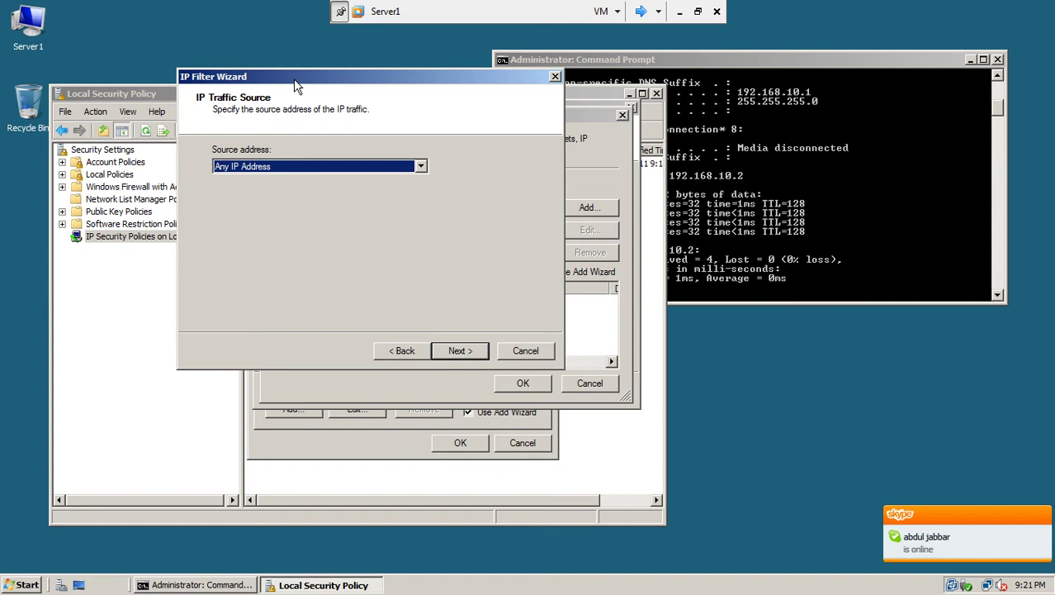
click(460, 351)
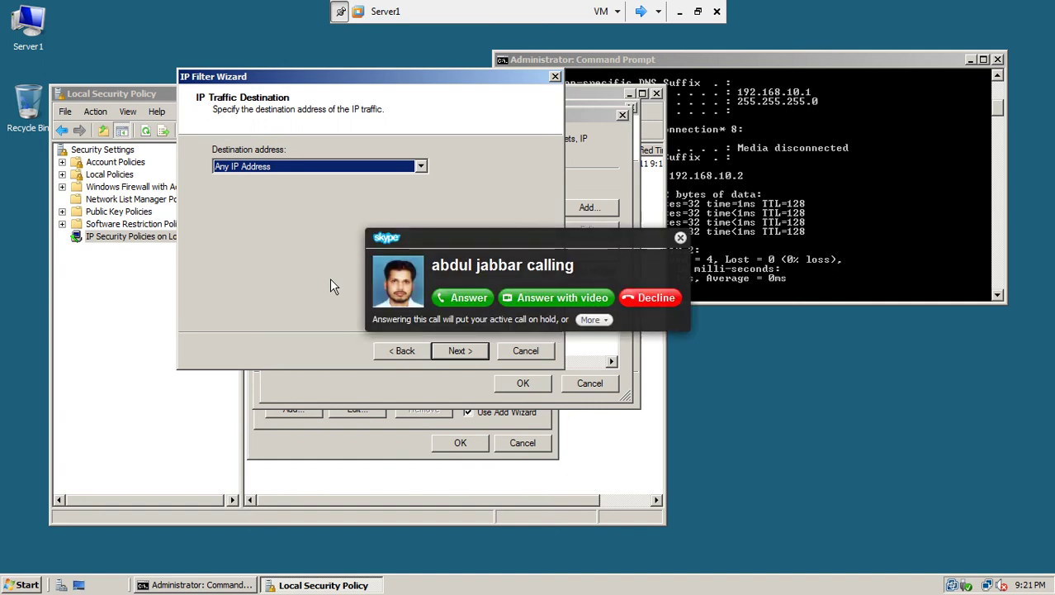
Step: Decline the incoming Skype call and minimise VMware Workstation to the host desktop
click(643, 301)
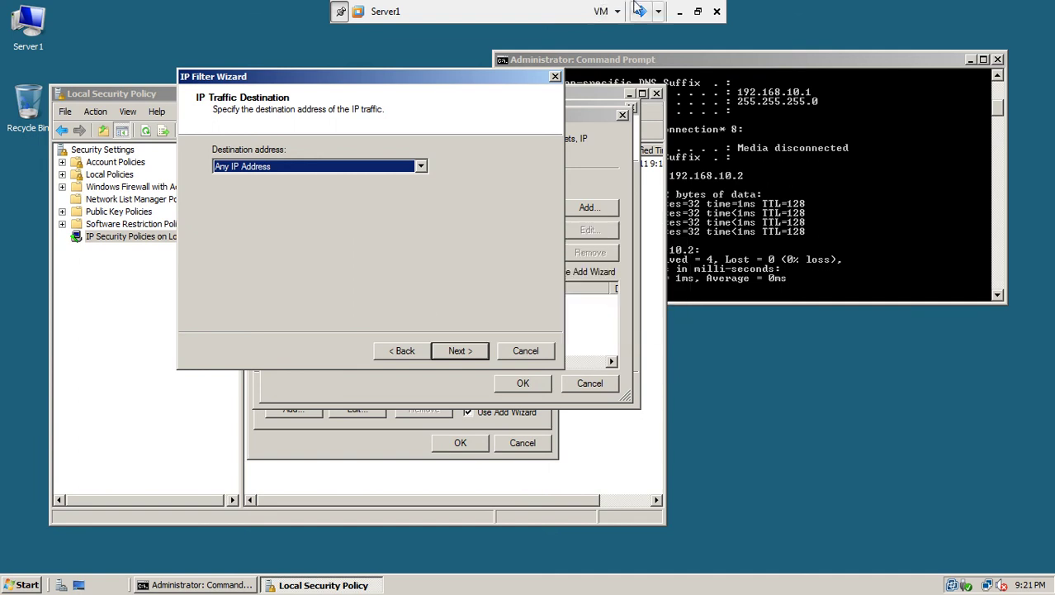
click(680, 11)
mouse_move(221, 580)
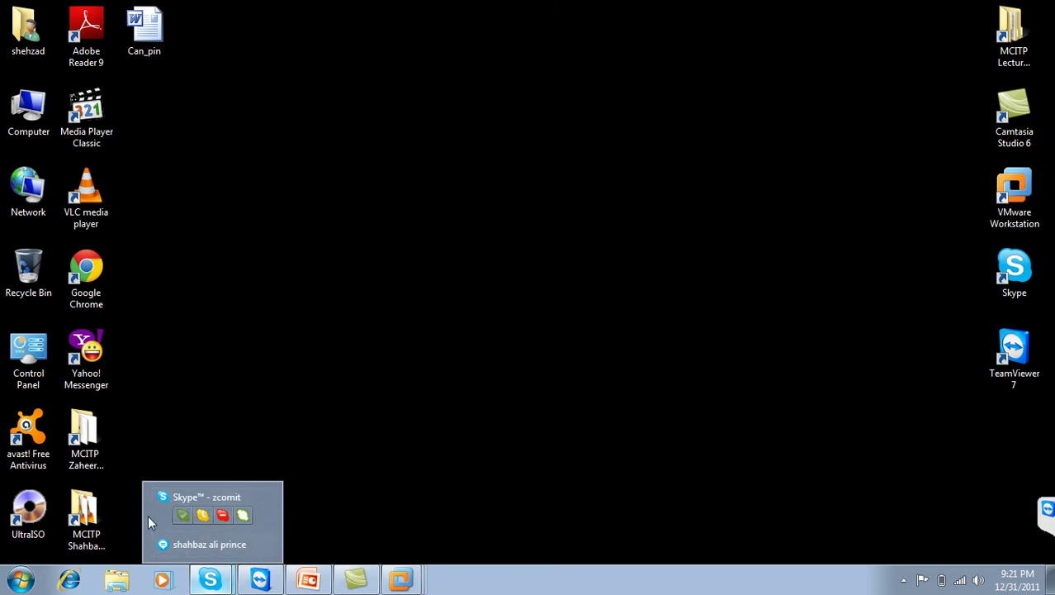
Step: Block the first contact in the Skype contact list
click(169, 505)
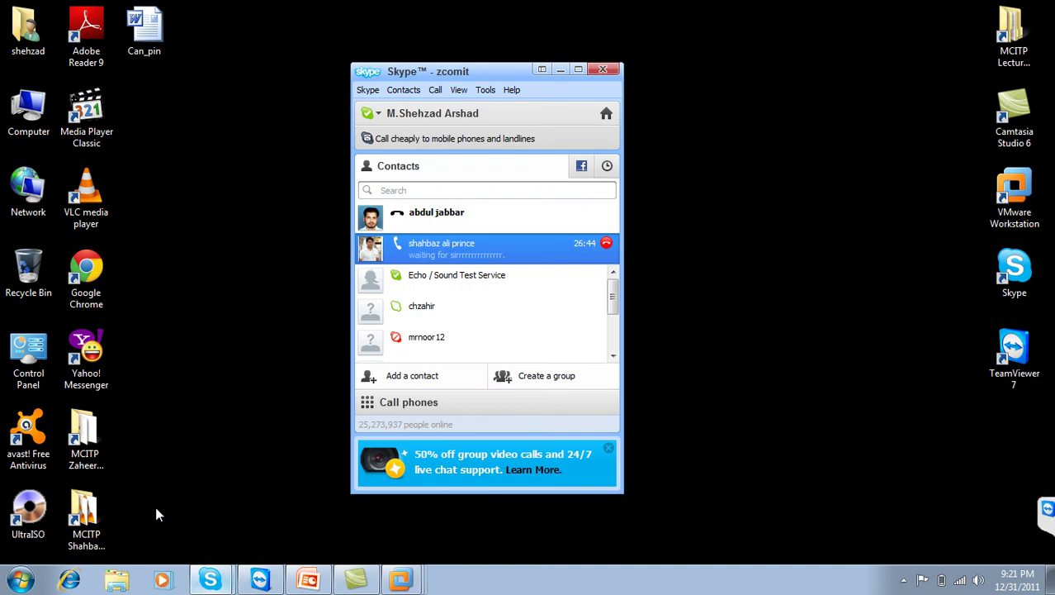
right_click(431, 221)
click(428, 218)
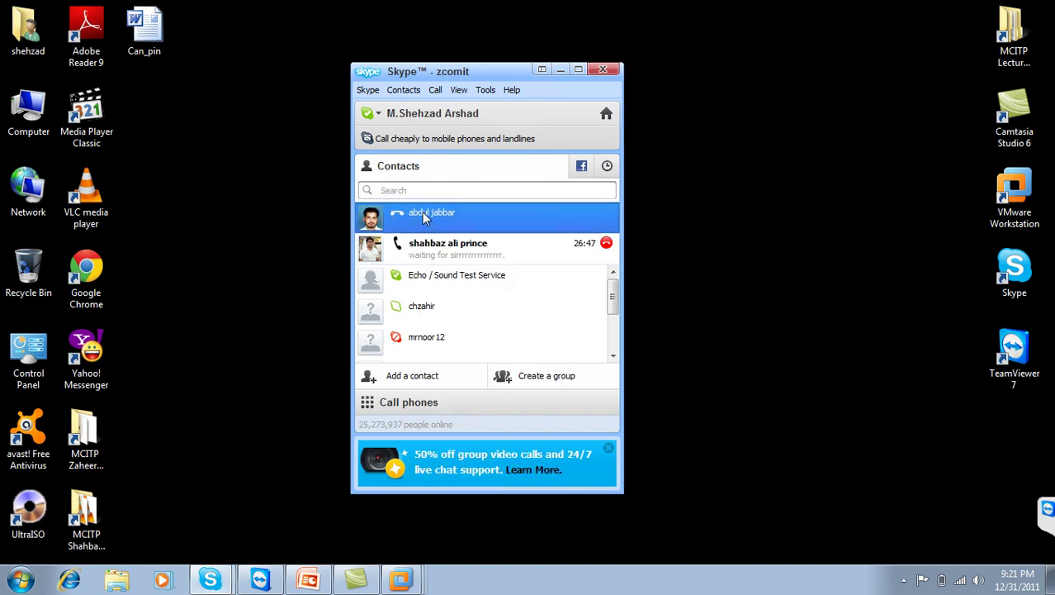
right_click(423, 214)
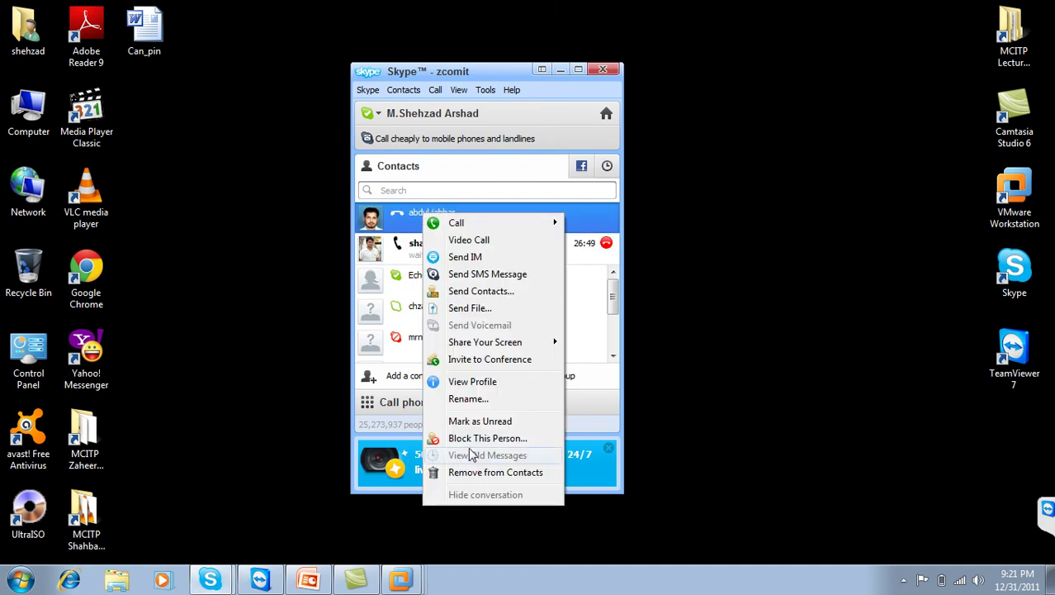
click(479, 438)
click(571, 386)
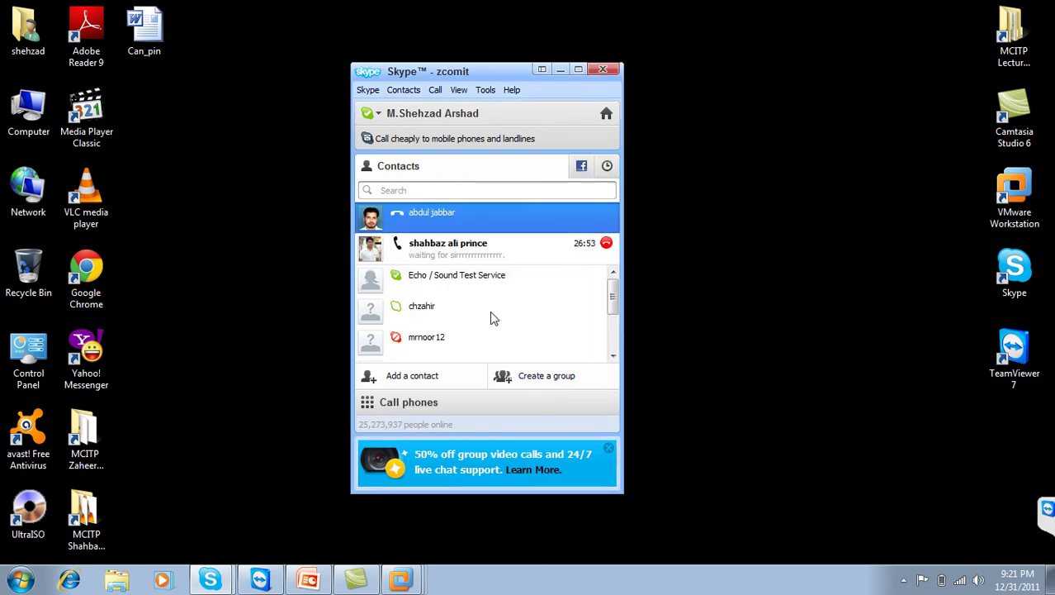
drag(612, 299, 626, 243)
Step: Minimise Skype and open VMware Workstation's Home page from its taskbar jump list
click(561, 69)
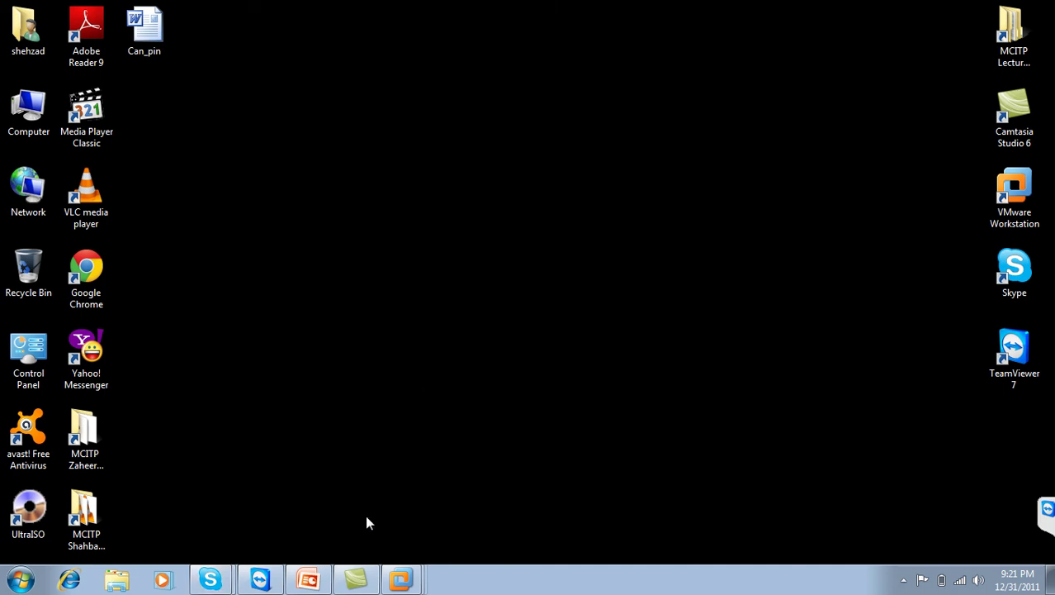
right_click(402, 577)
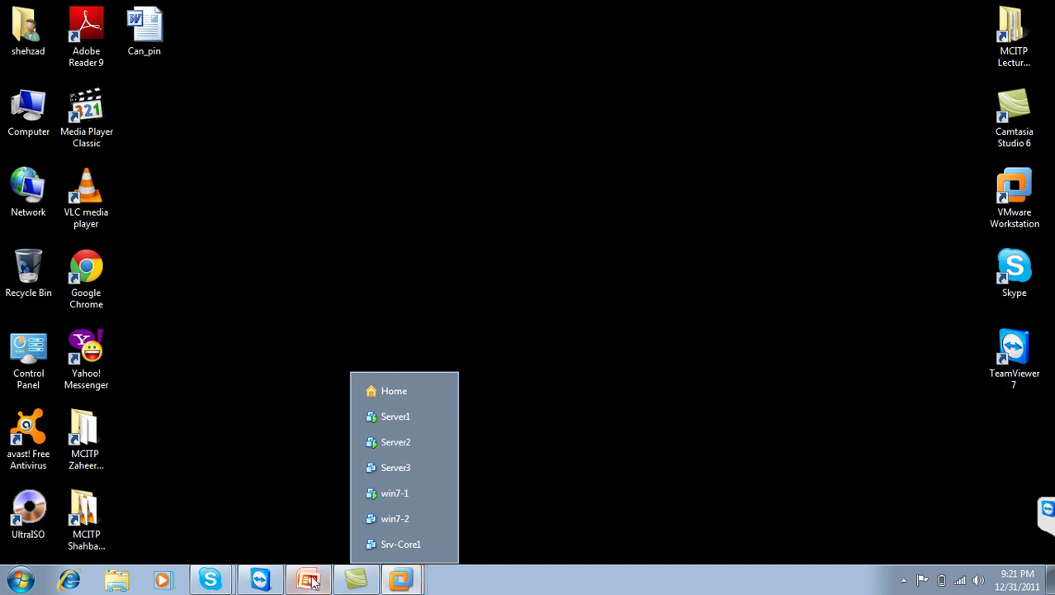
click(405, 393)
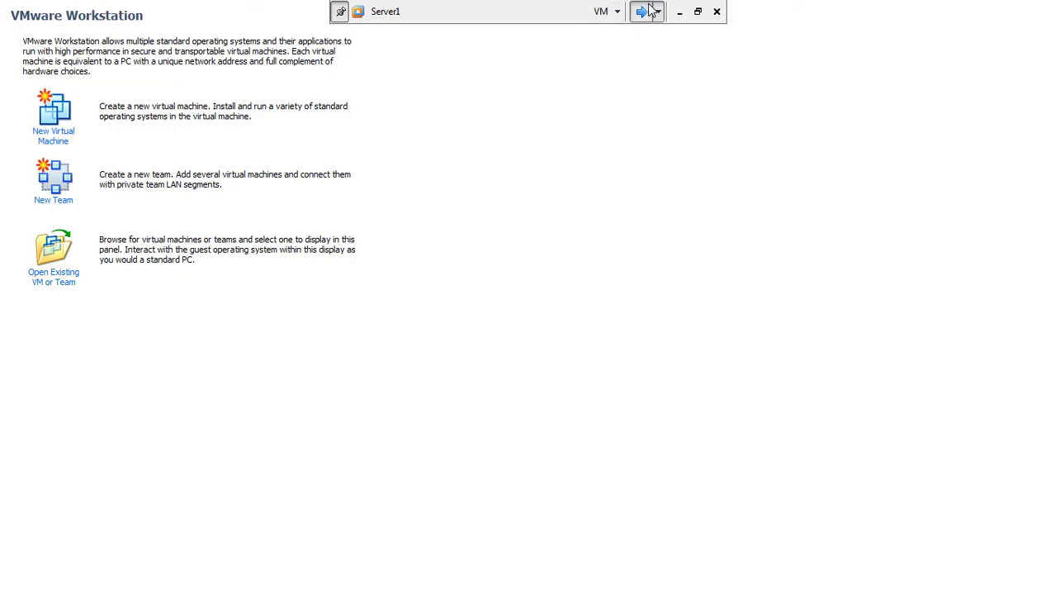
Step: On Server1, finish the filter with any destination address and ICMP as the protocol
click(643, 11)
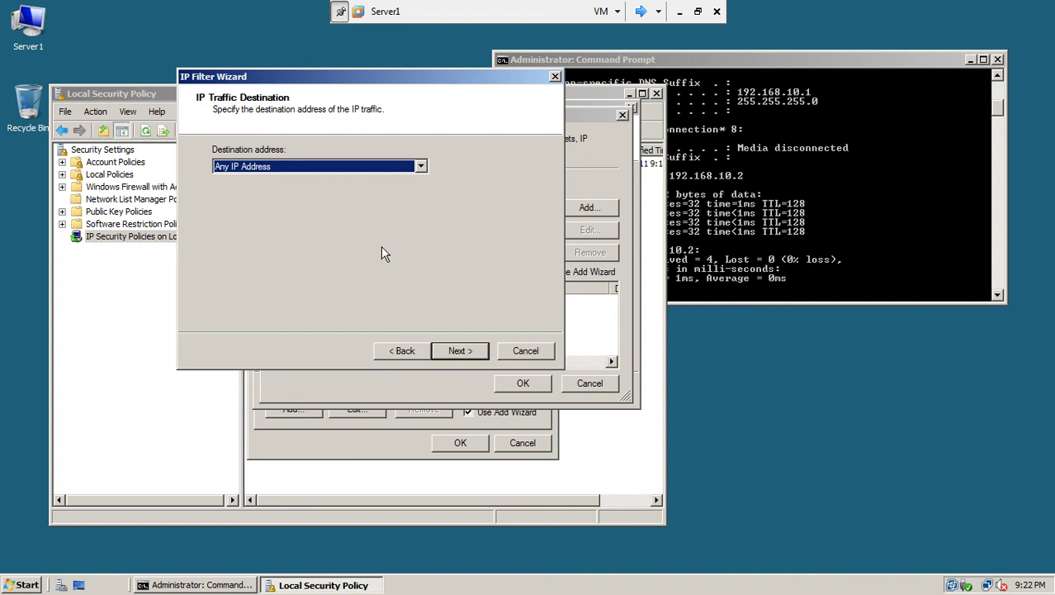
click(474, 351)
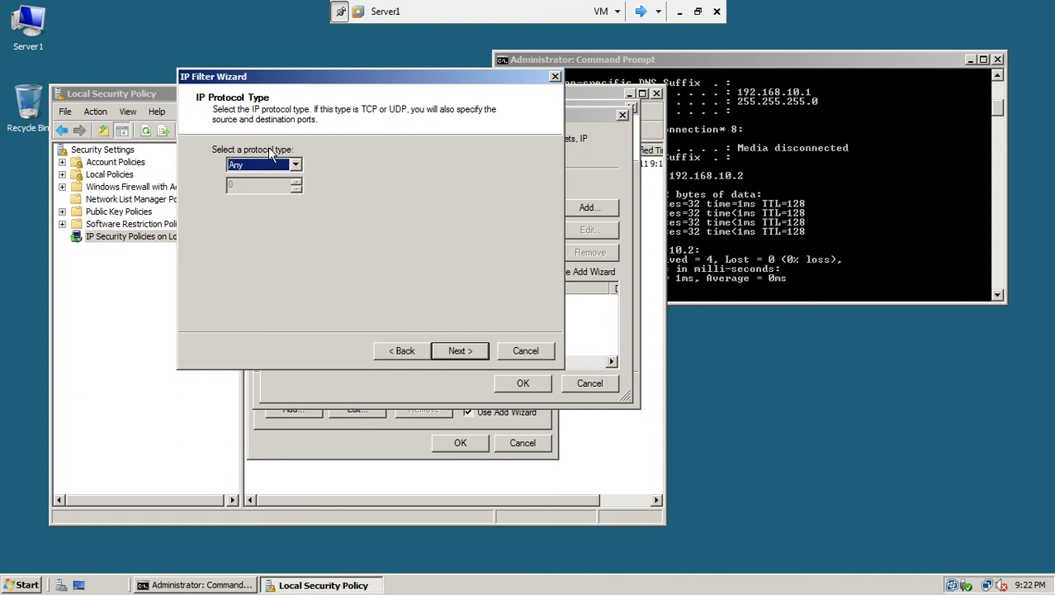
click(294, 165)
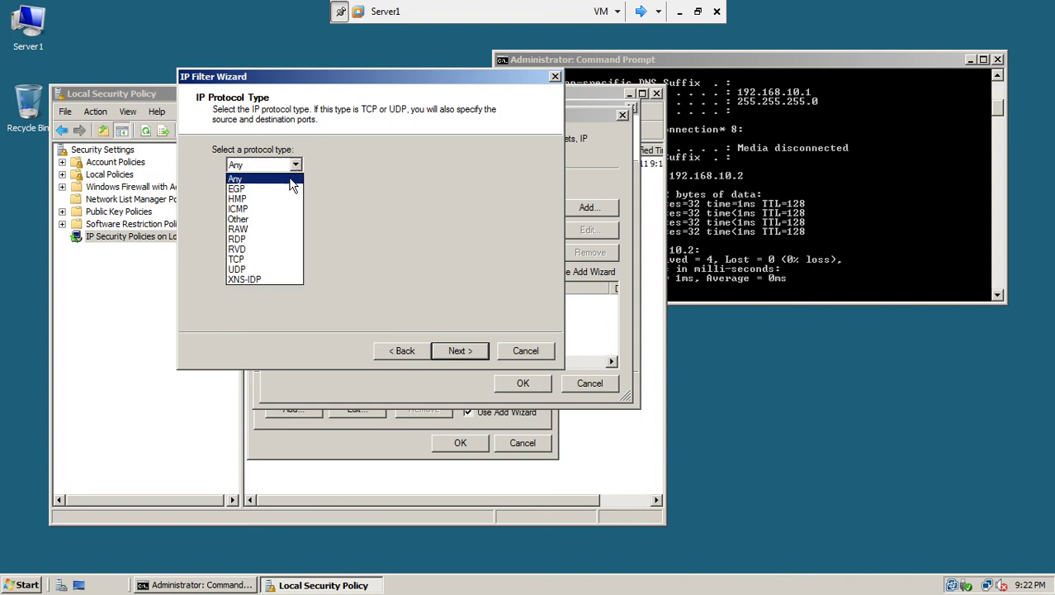
click(252, 211)
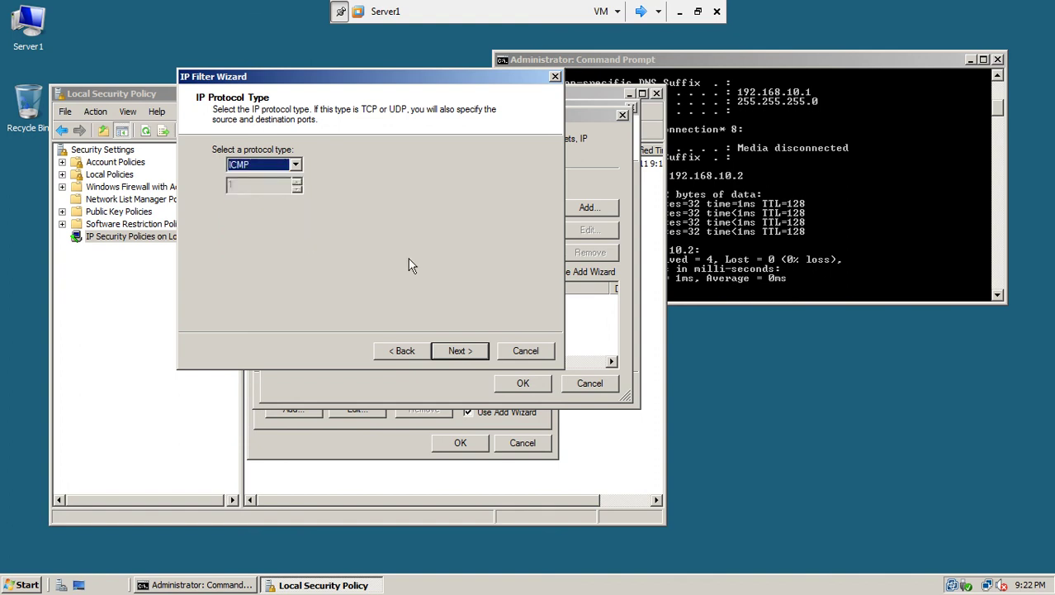
click(458, 351)
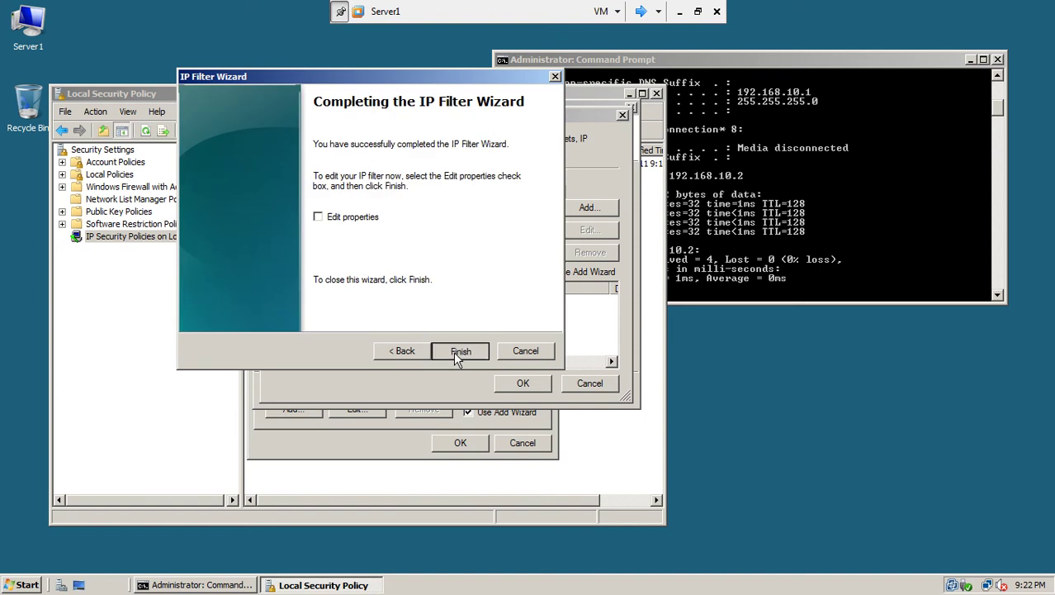
click(458, 351)
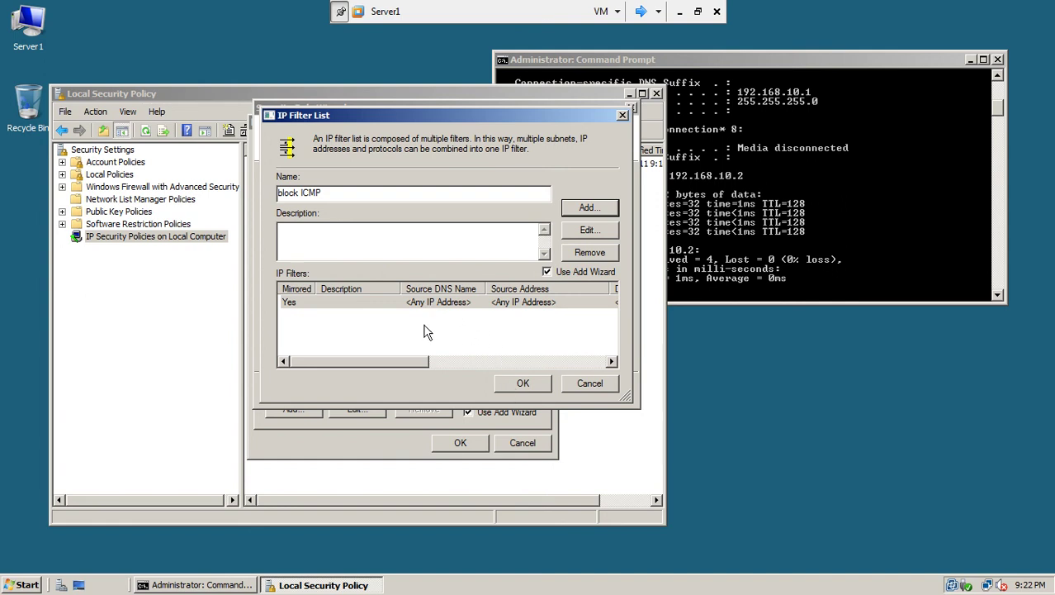
Step: Save the block ICMP filter list and select it for the security rule
drag(415, 364, 602, 351)
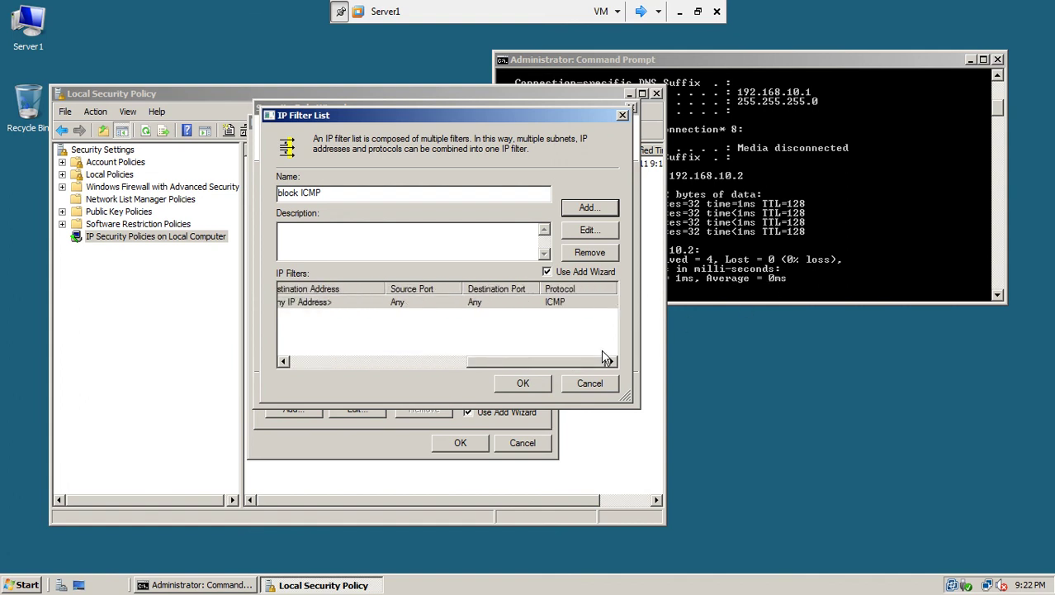
drag(557, 303, 392, 376)
click(532, 384)
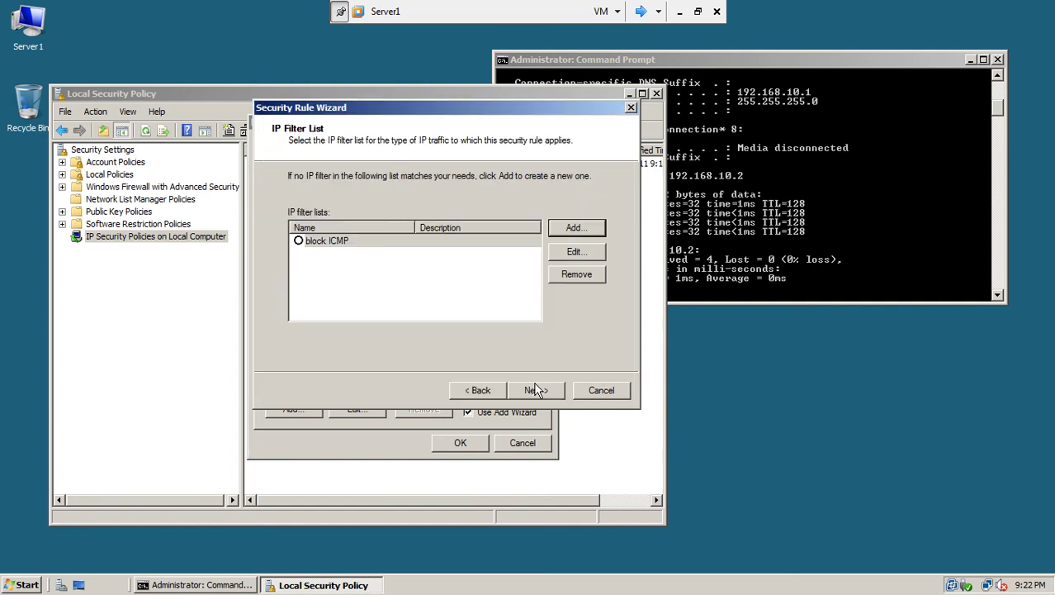
click(299, 242)
click(533, 391)
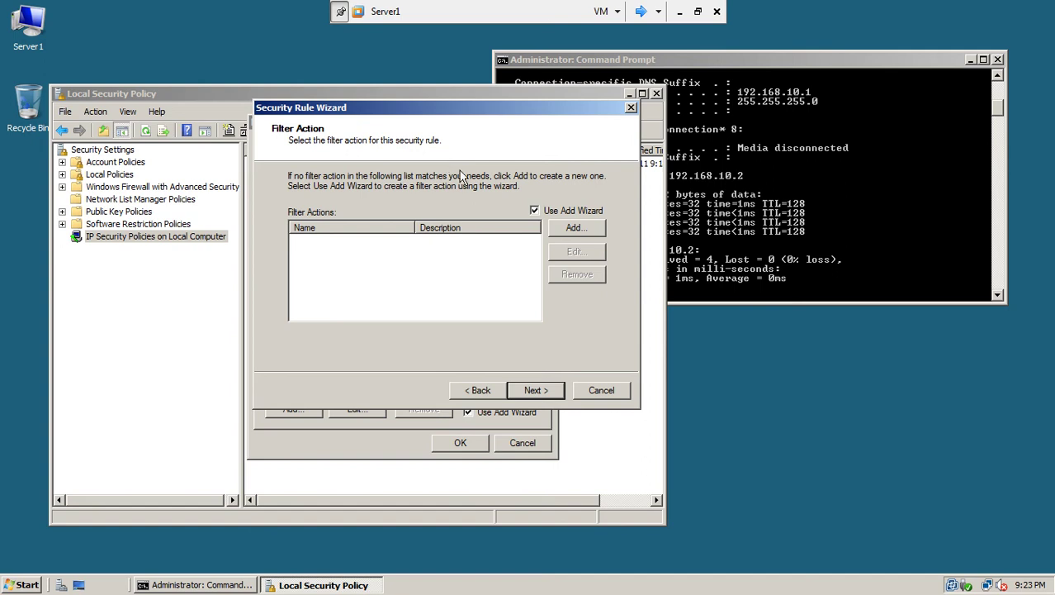
Step: Add a filter action with the default name, Negotiate security, and no unsecured communication
click(585, 238)
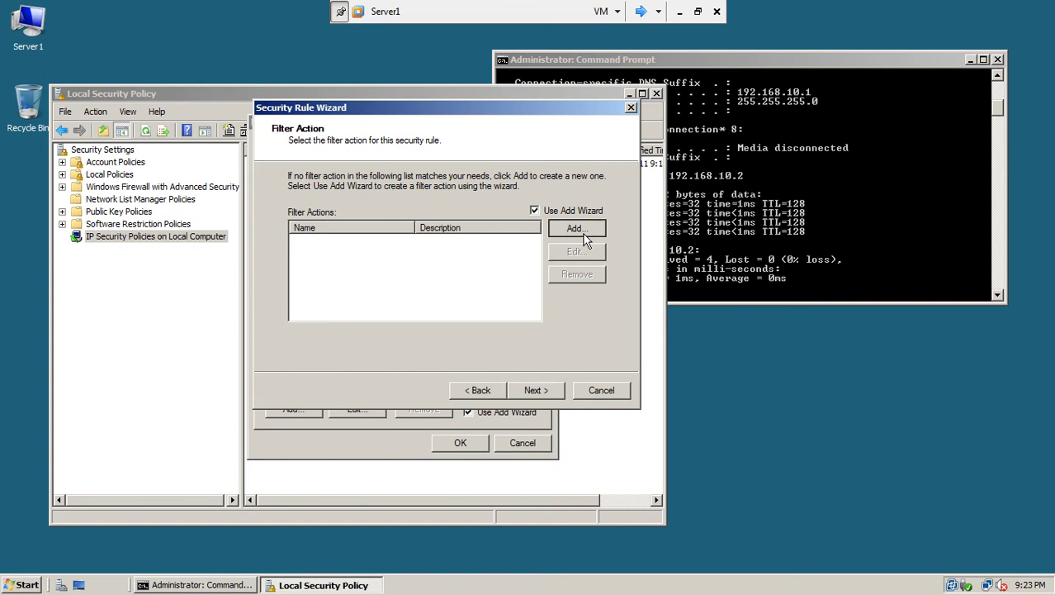
click(548, 389)
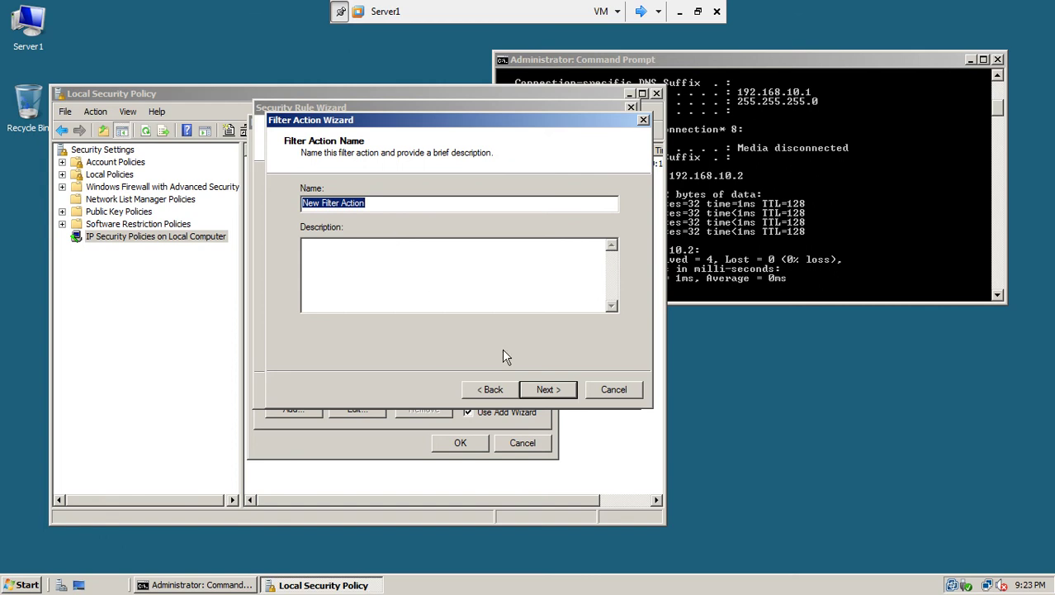
click(545, 393)
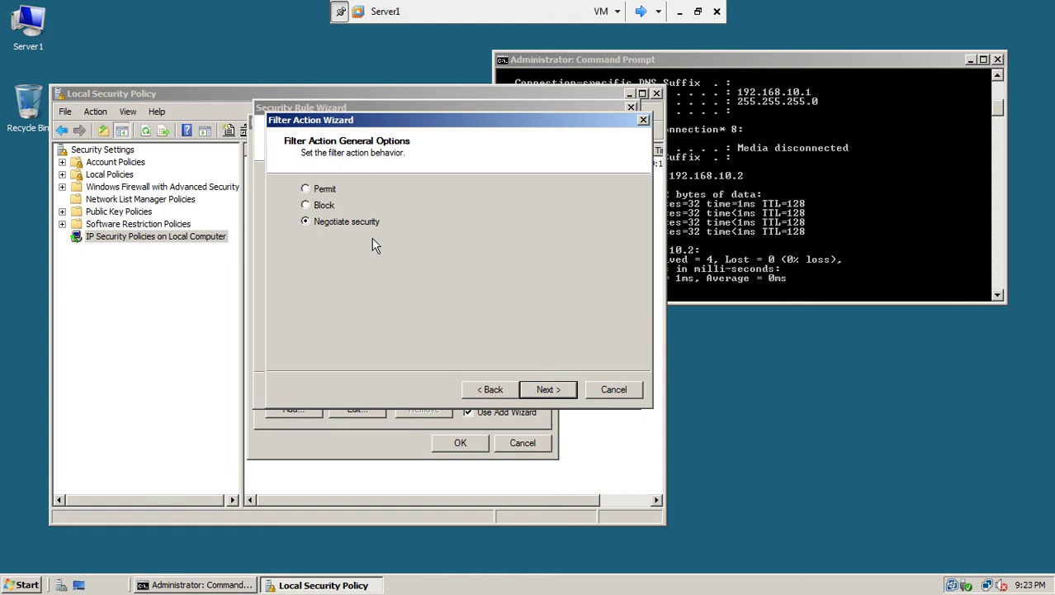
click(549, 389)
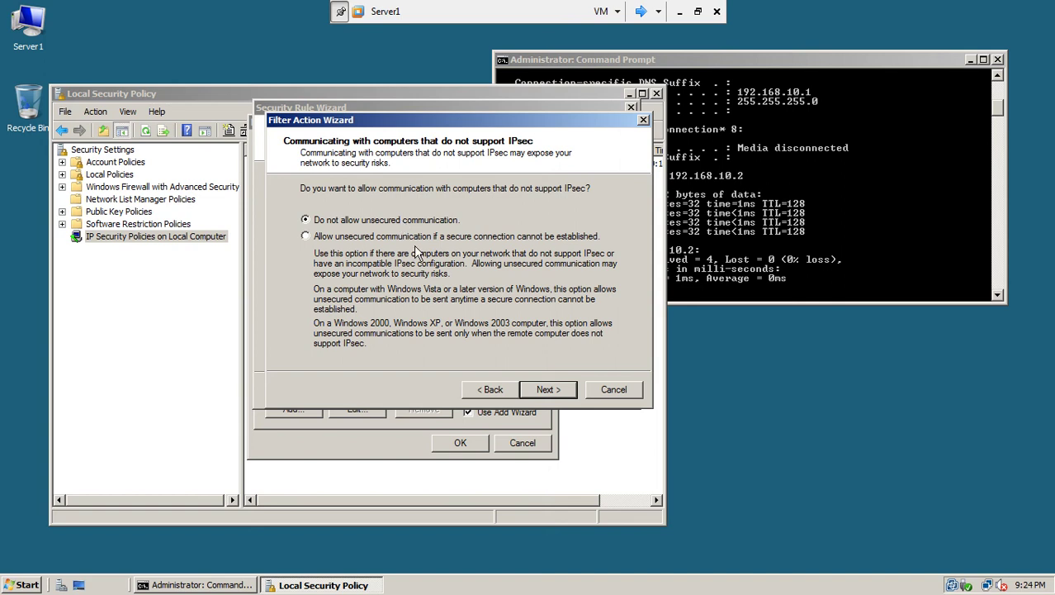
click(548, 388)
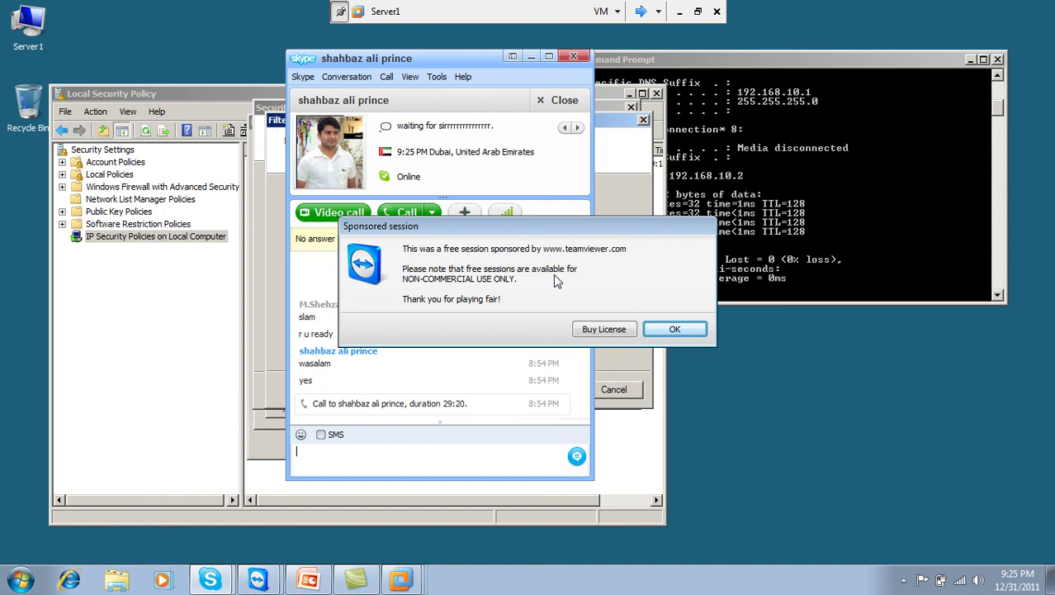
Step: Dismiss the sponsored session notice, put Skype away, and minimise the virtual machine
click(679, 328)
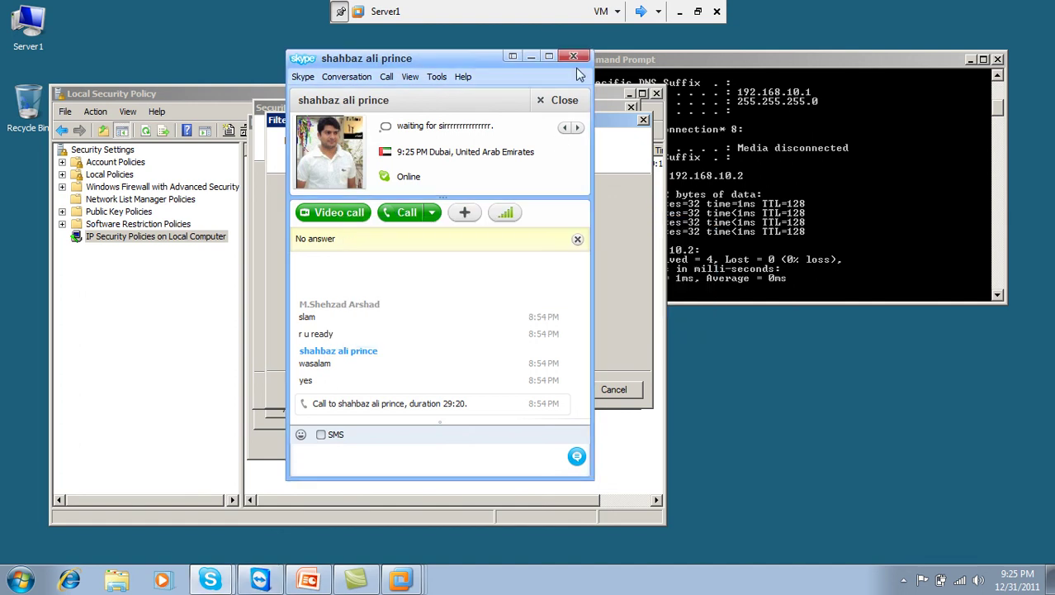
click(531, 56)
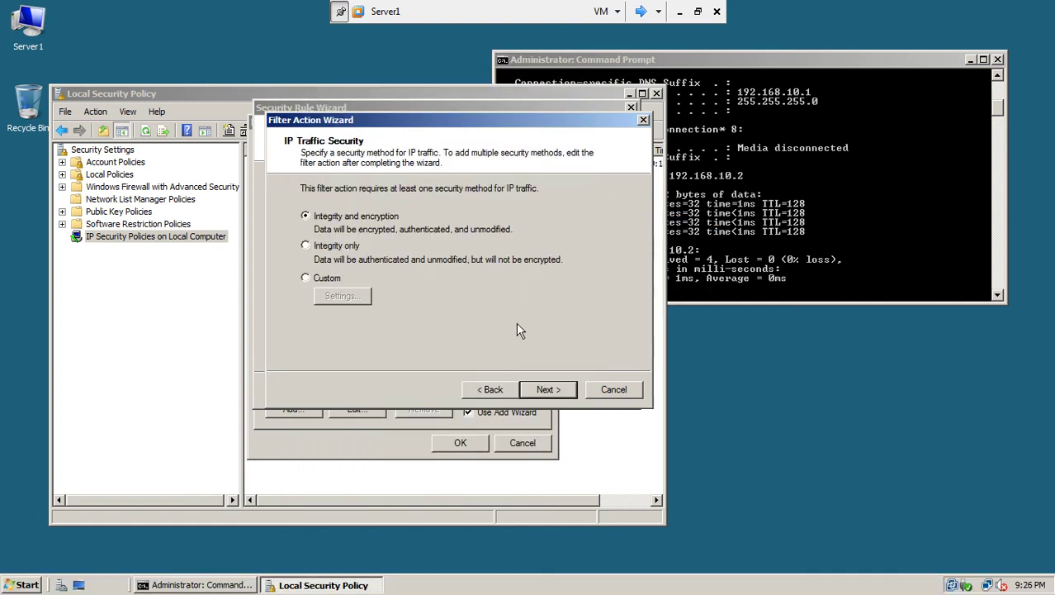
drag(520, 121, 475, 147)
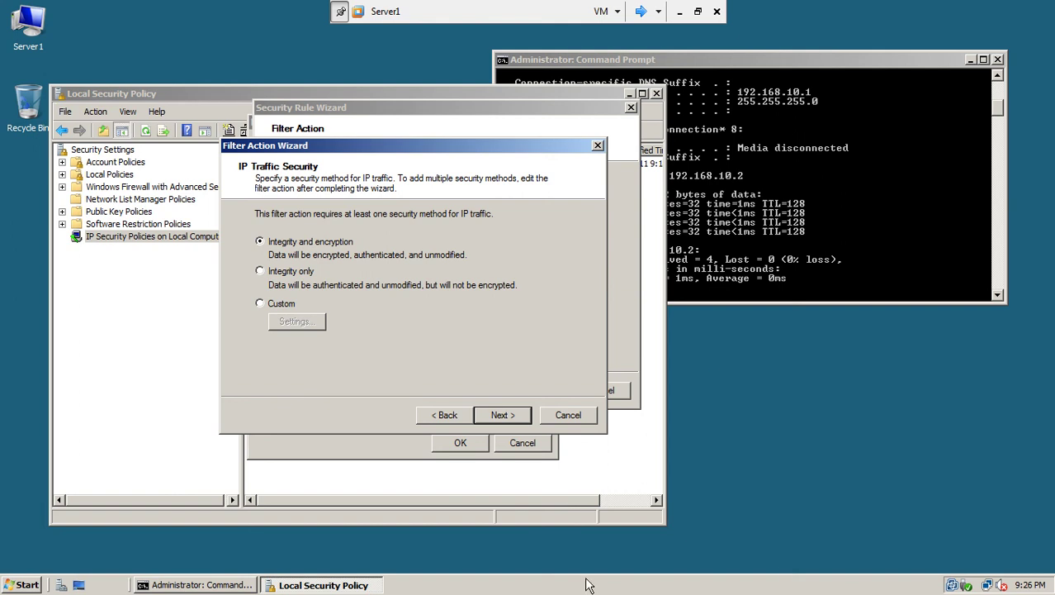
click(679, 12)
Step: Restore TeamViewer, start a Skype voice call with the contact, then hide the call window
click(904, 580)
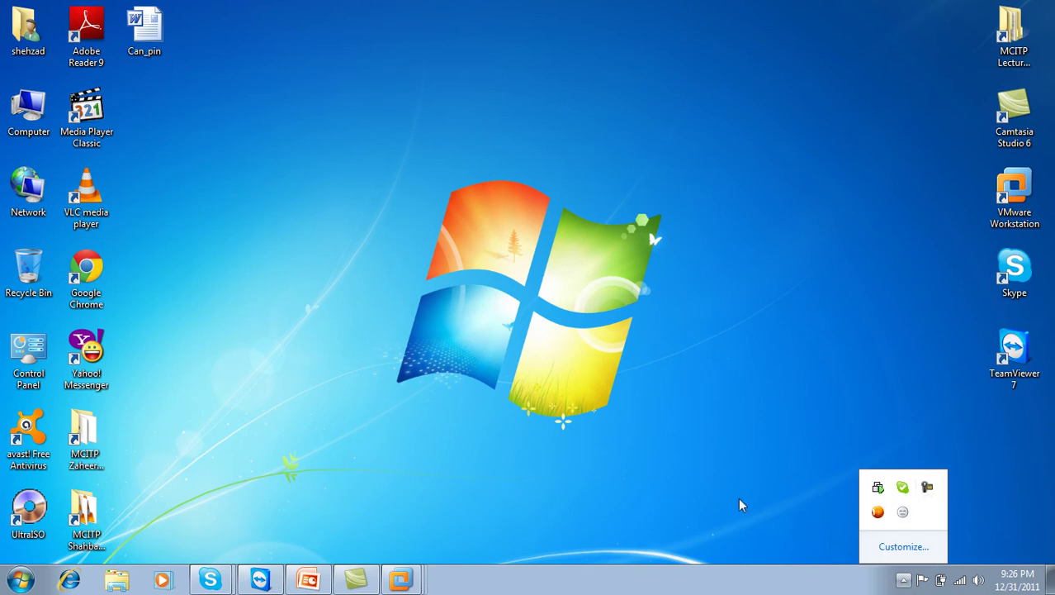
click(255, 584)
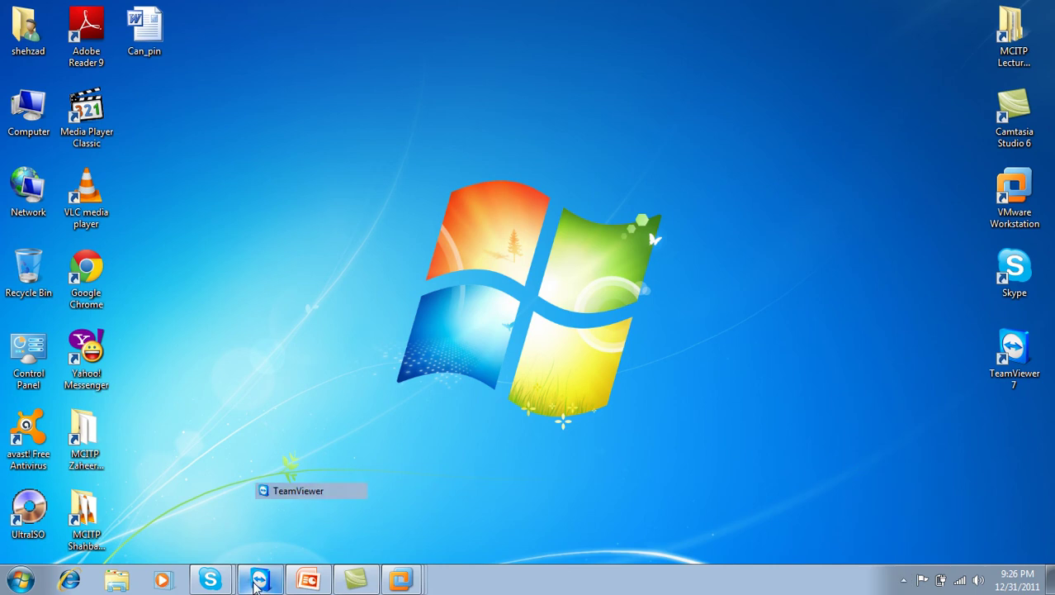
click(255, 584)
mouse_move(210, 577)
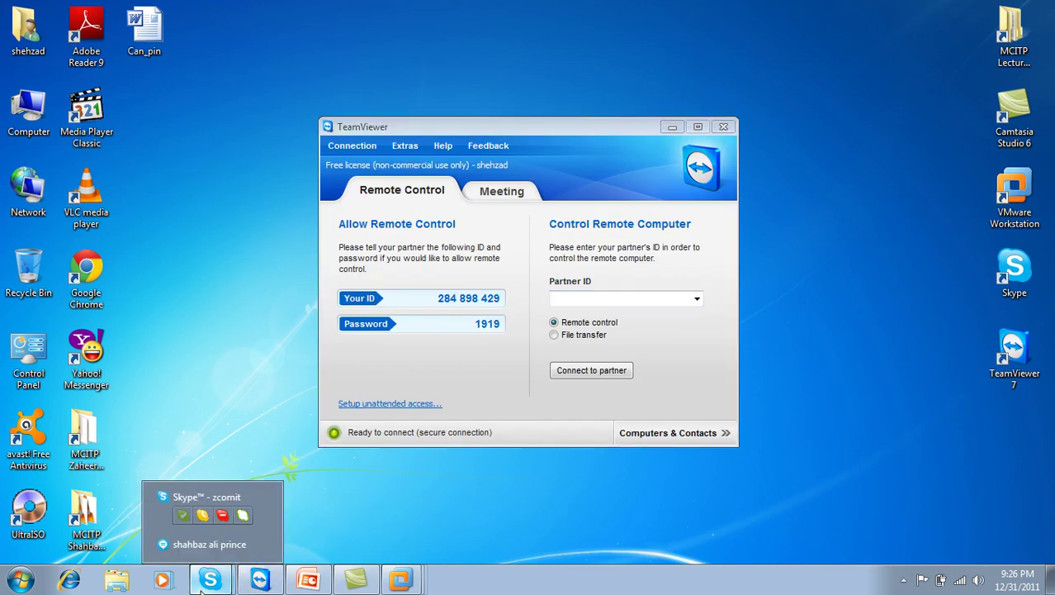
click(209, 545)
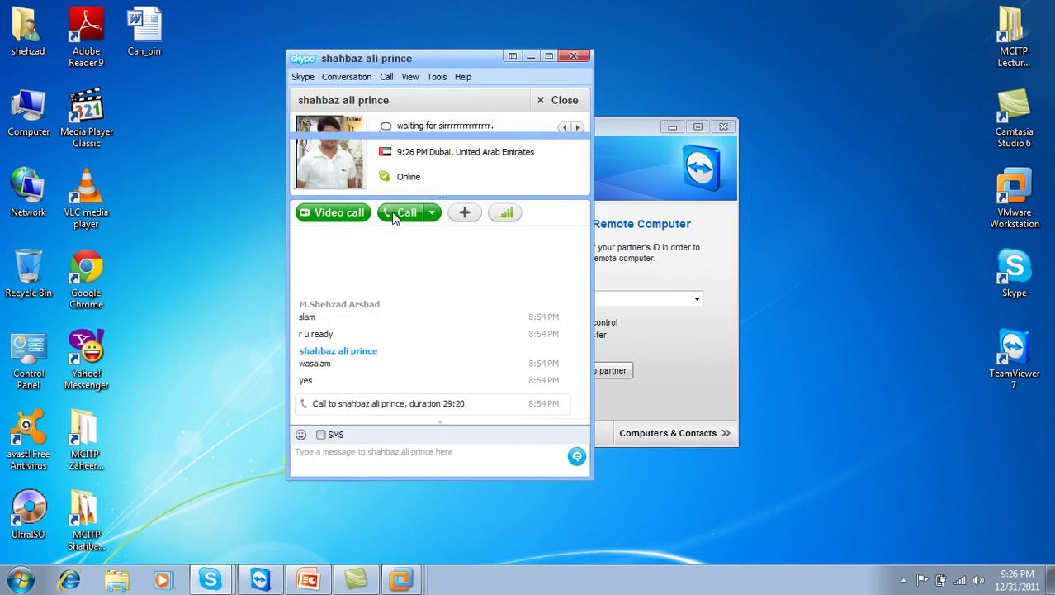
click(405, 212)
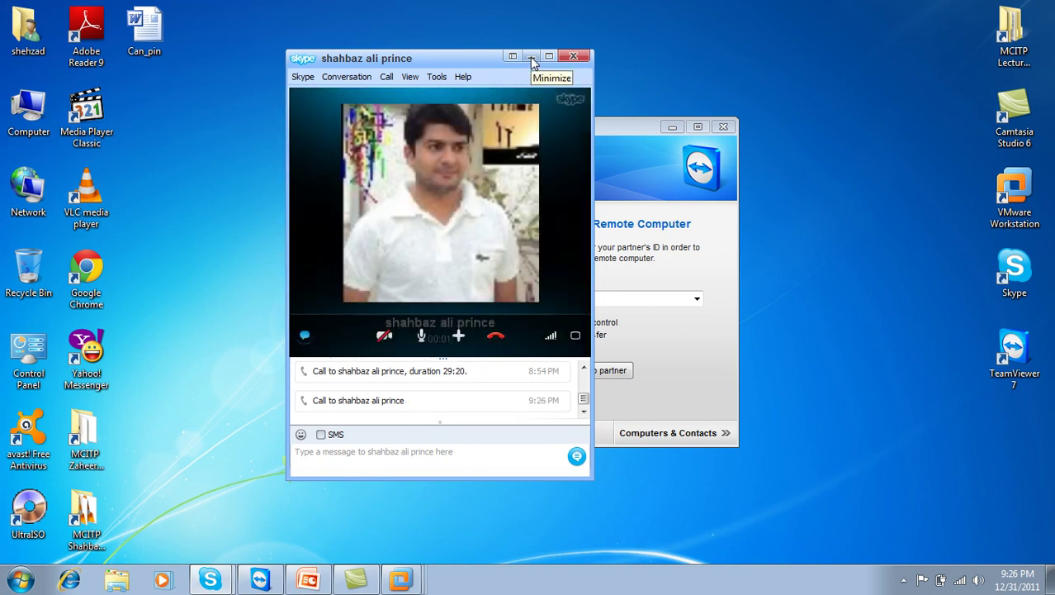
click(531, 57)
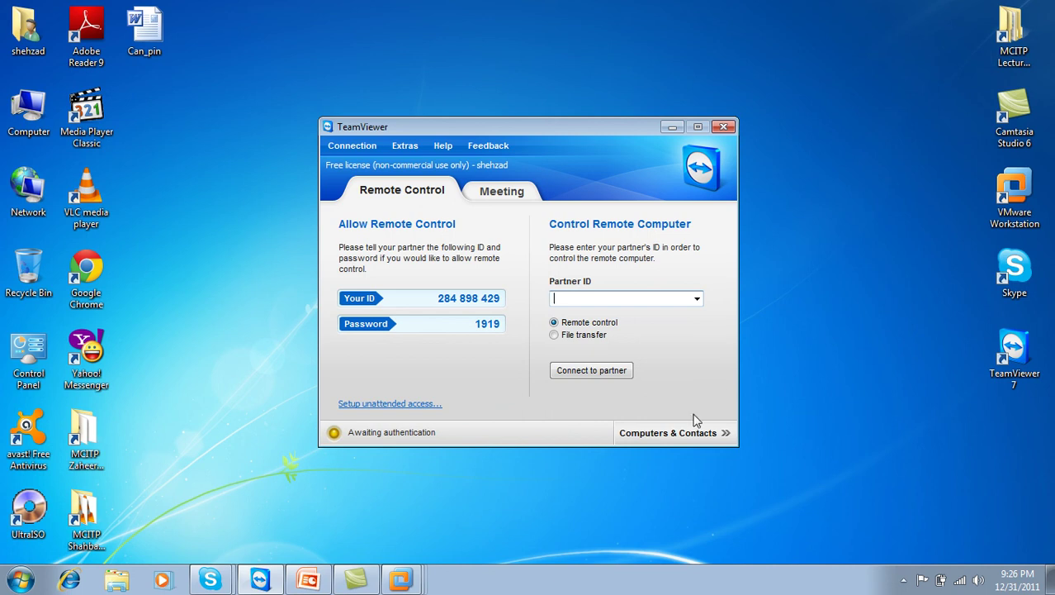
Step: Collapse the TeamViewer session panel and show VMware Workstation full screen
click(901, 580)
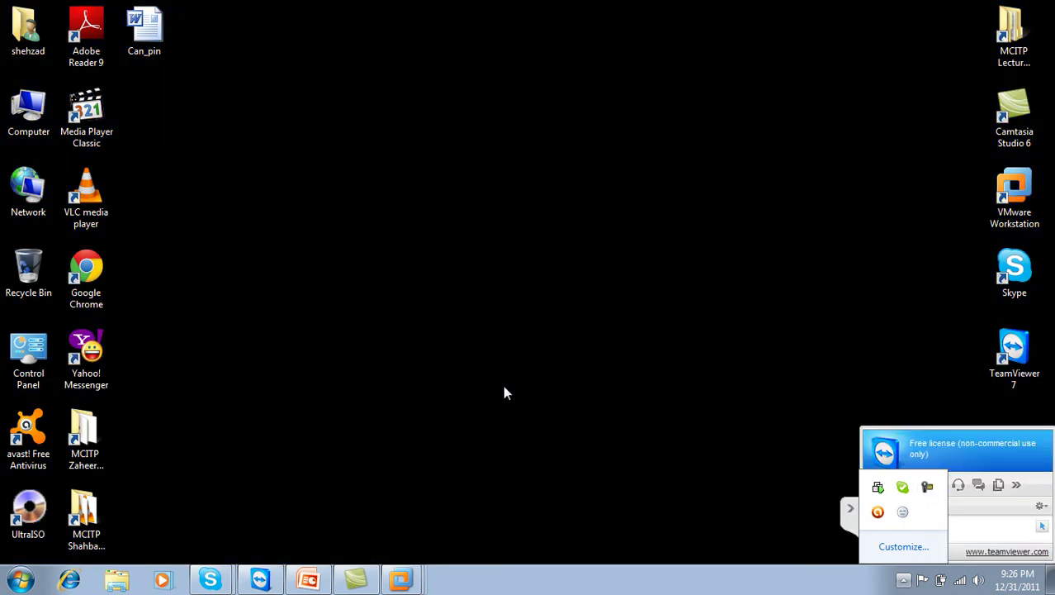
click(847, 512)
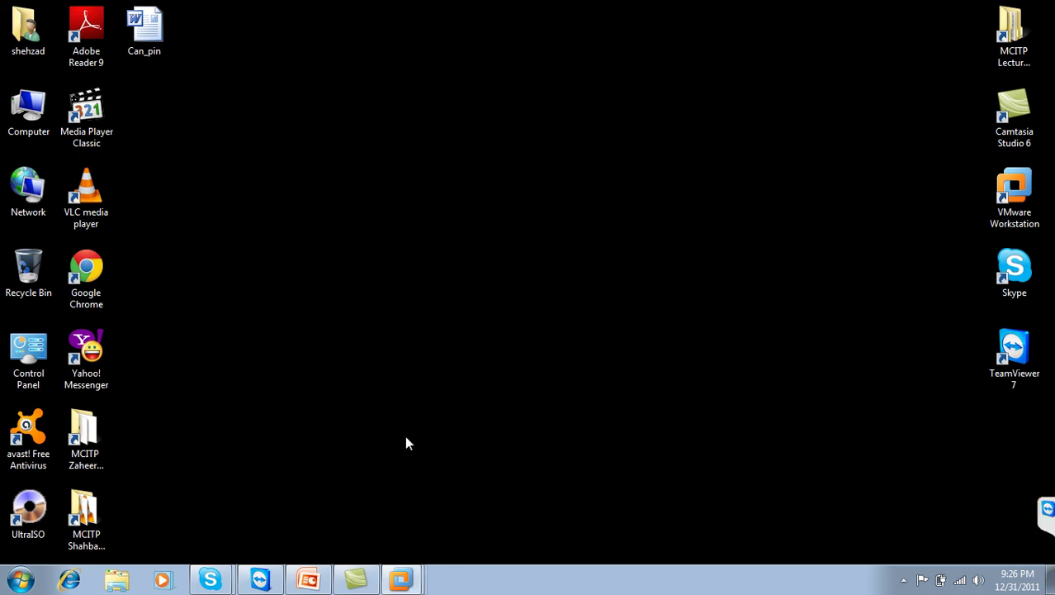
click(401, 578)
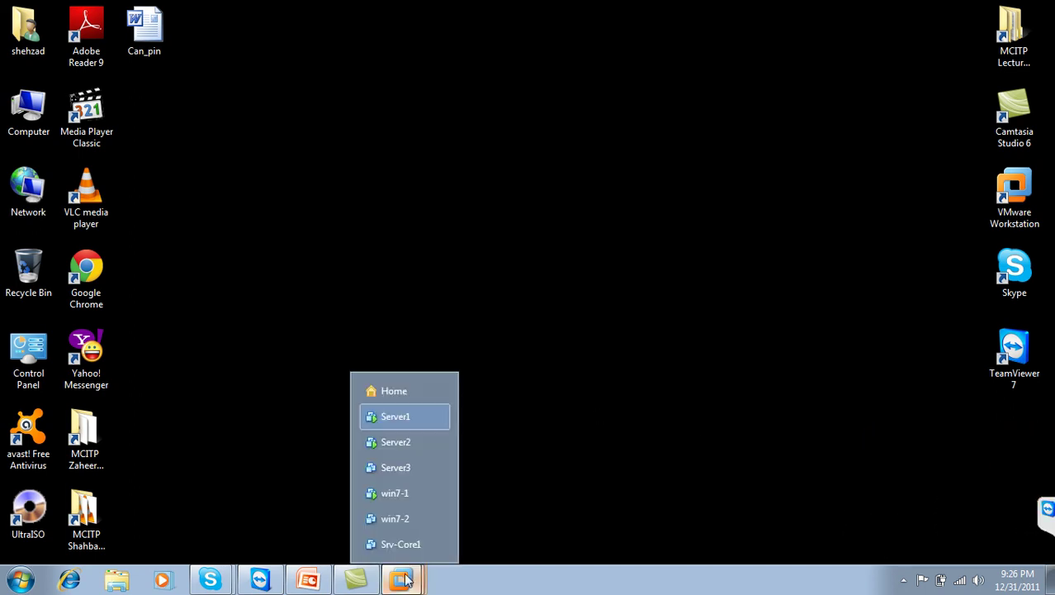
click(396, 385)
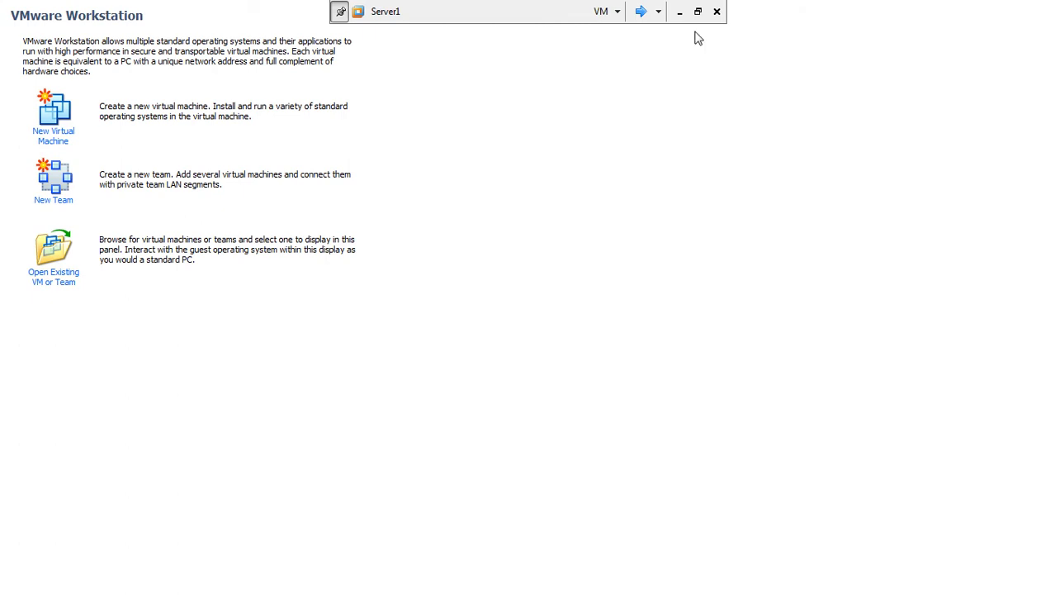
Step: On Server1, finish the filter action with Integrity and encryption, then select New Filter Action
click(640, 12)
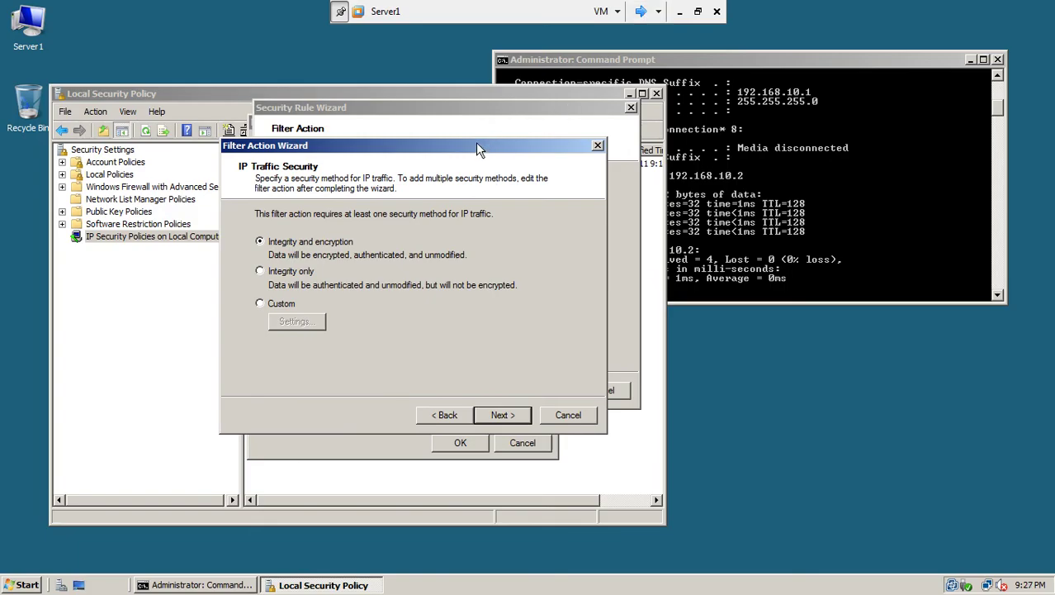
drag(478, 145, 458, 131)
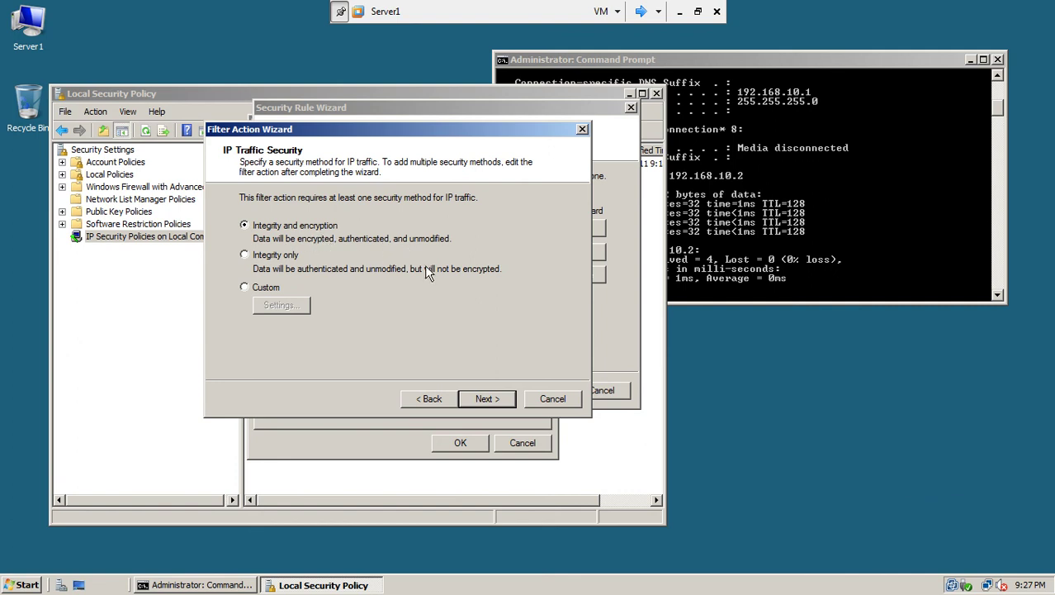
click(487, 399)
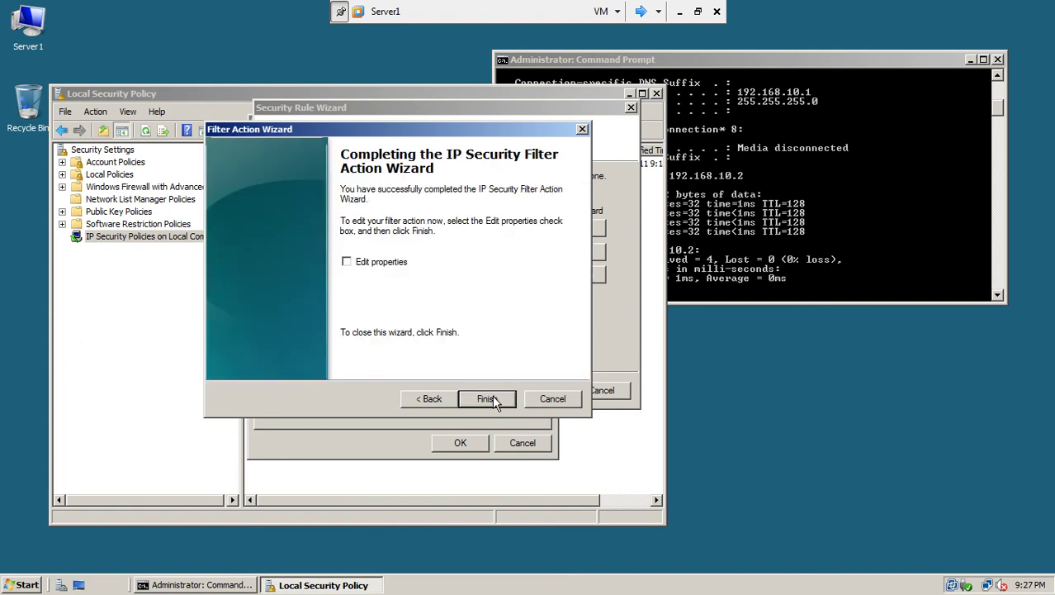
click(488, 399)
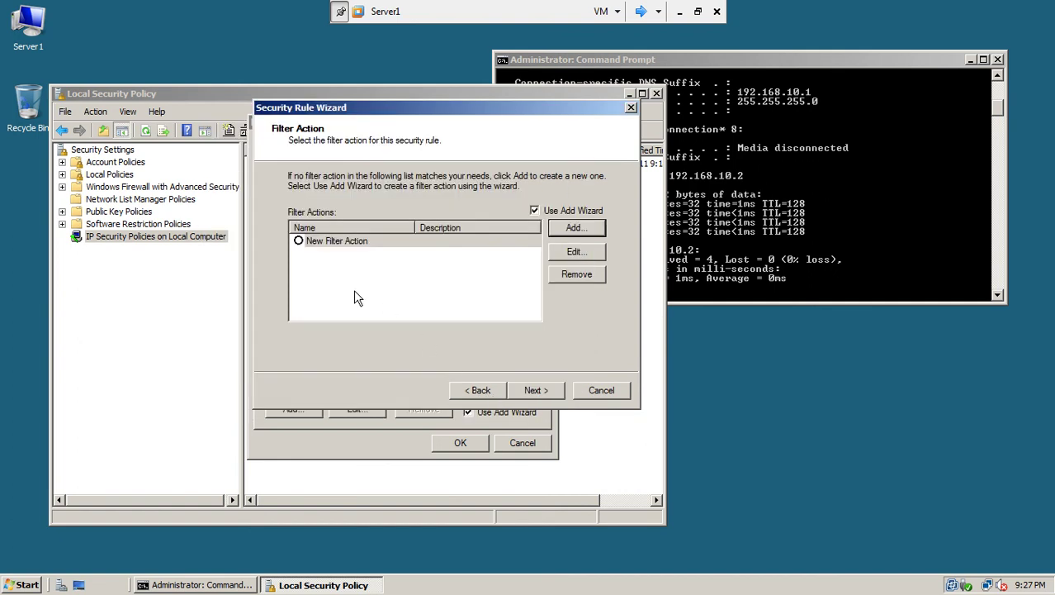
click(299, 241)
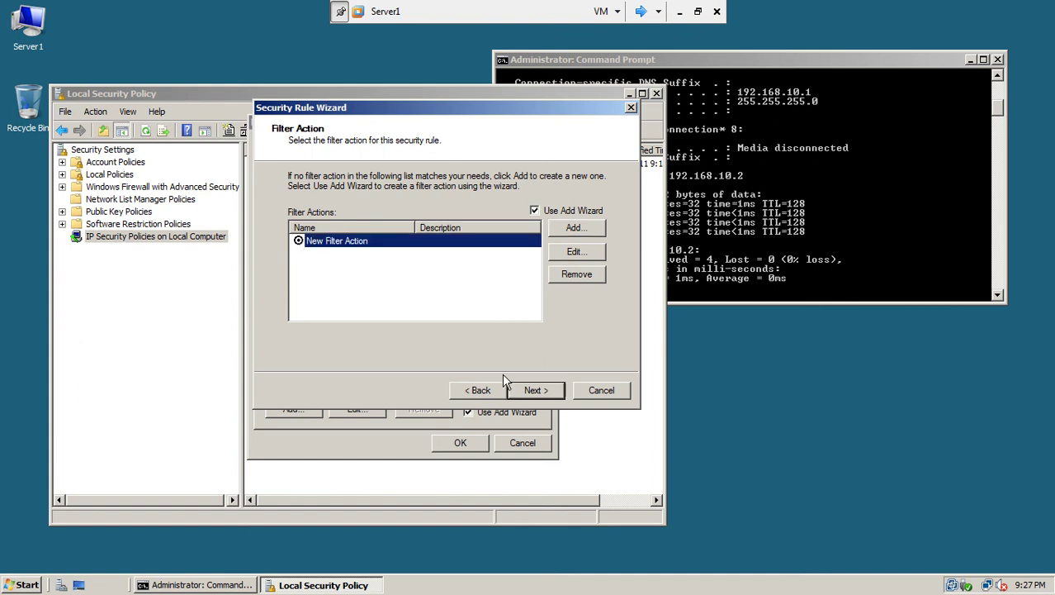
Step: Authenticate the block ICMP rule with a typed preshared key, finish the rule, and confirm with OK
click(534, 393)
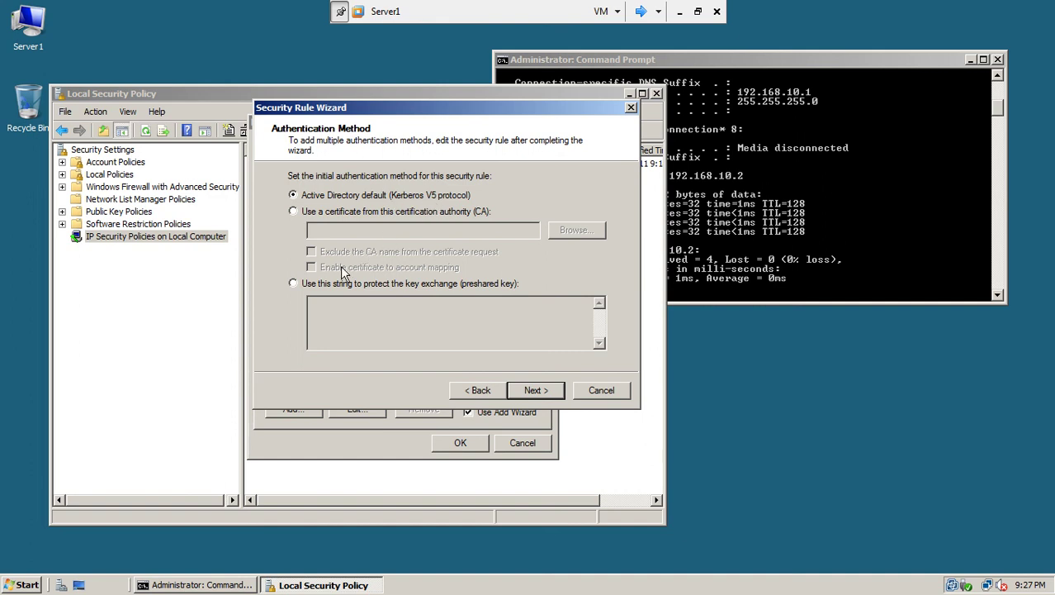
click(294, 283)
click(335, 313)
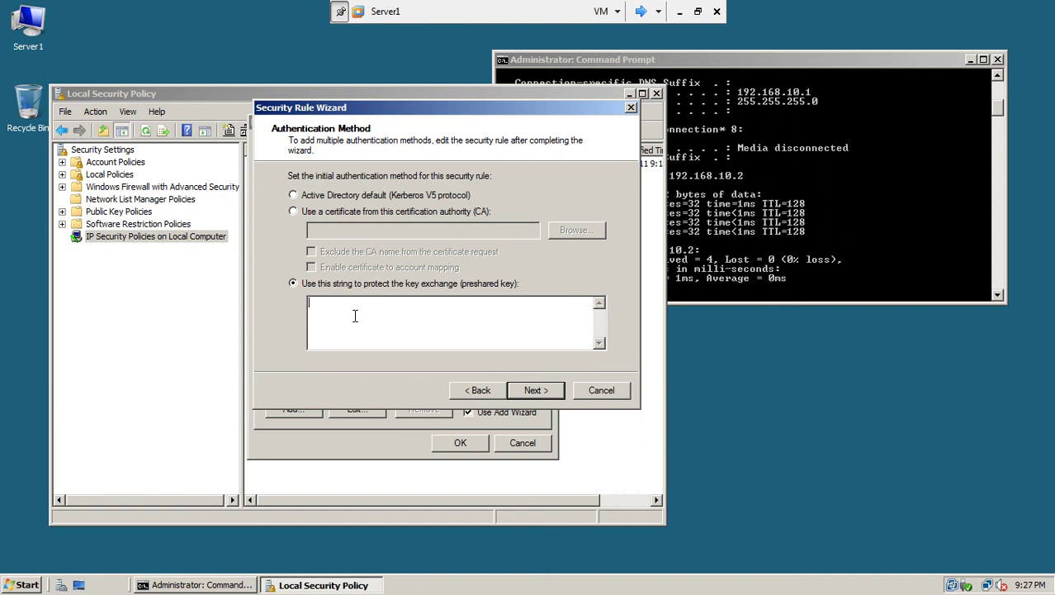
text(123abc)
click(531, 392)
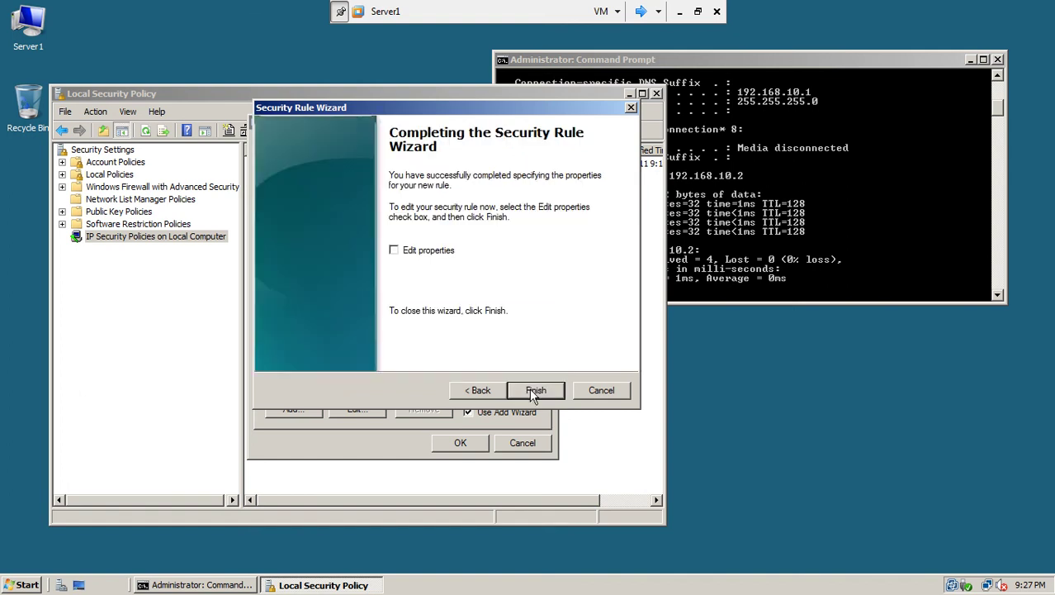
click(533, 391)
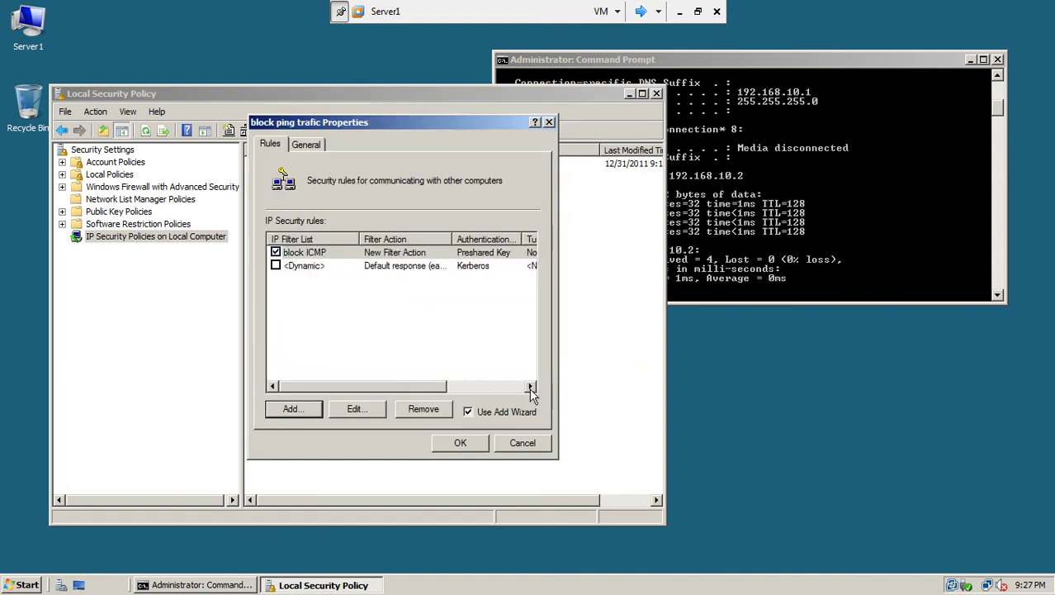
click(456, 445)
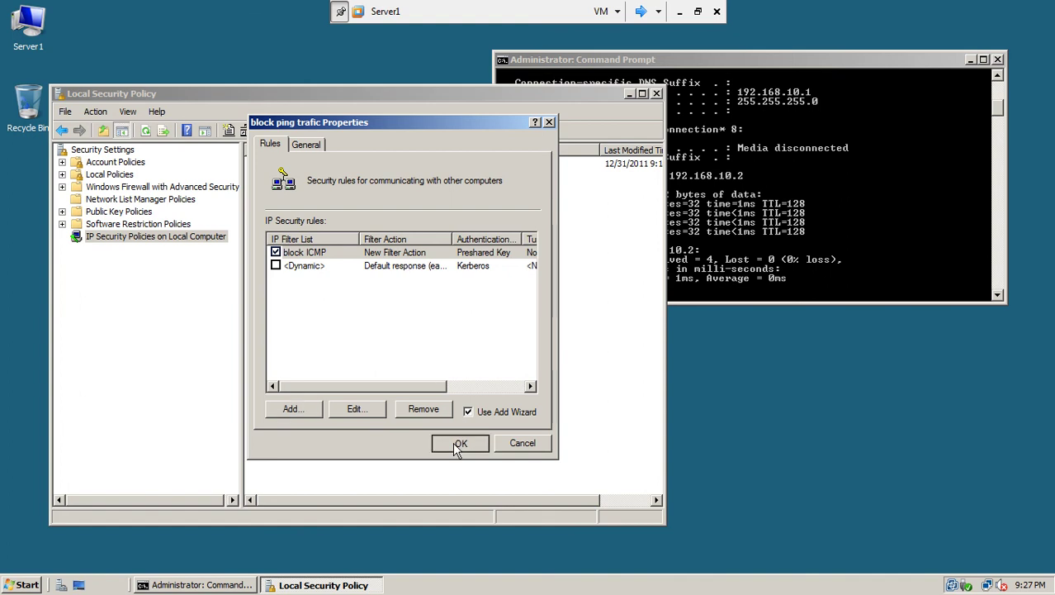
click(305, 164)
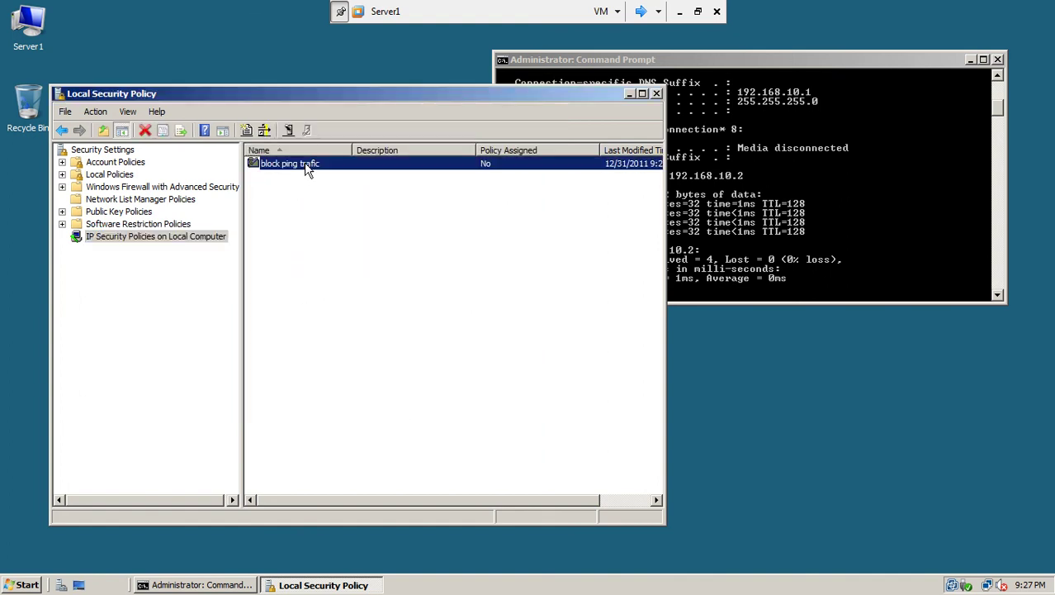
click(744, 69)
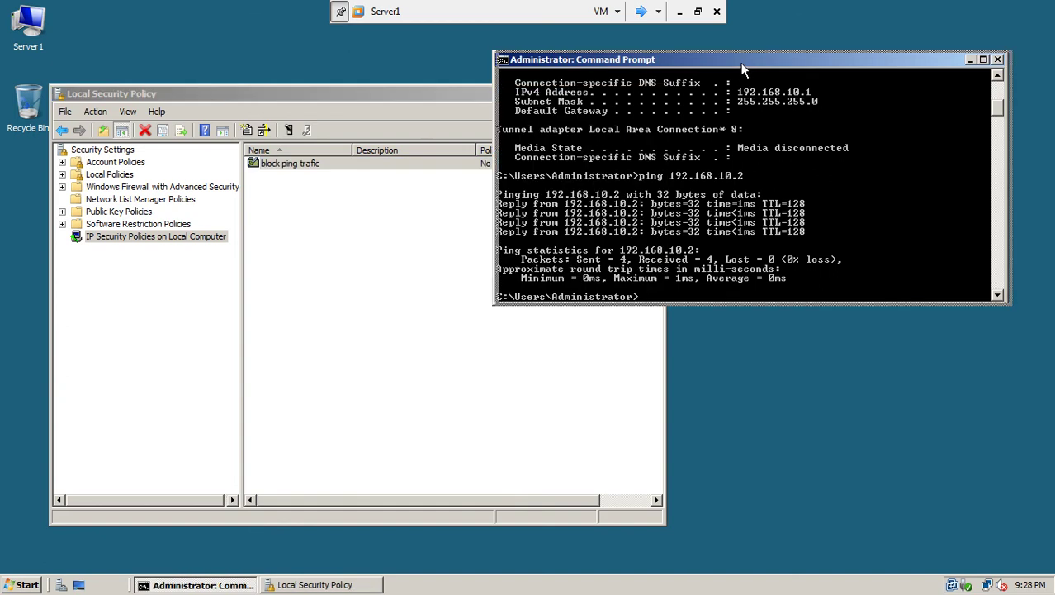
click(641, 12)
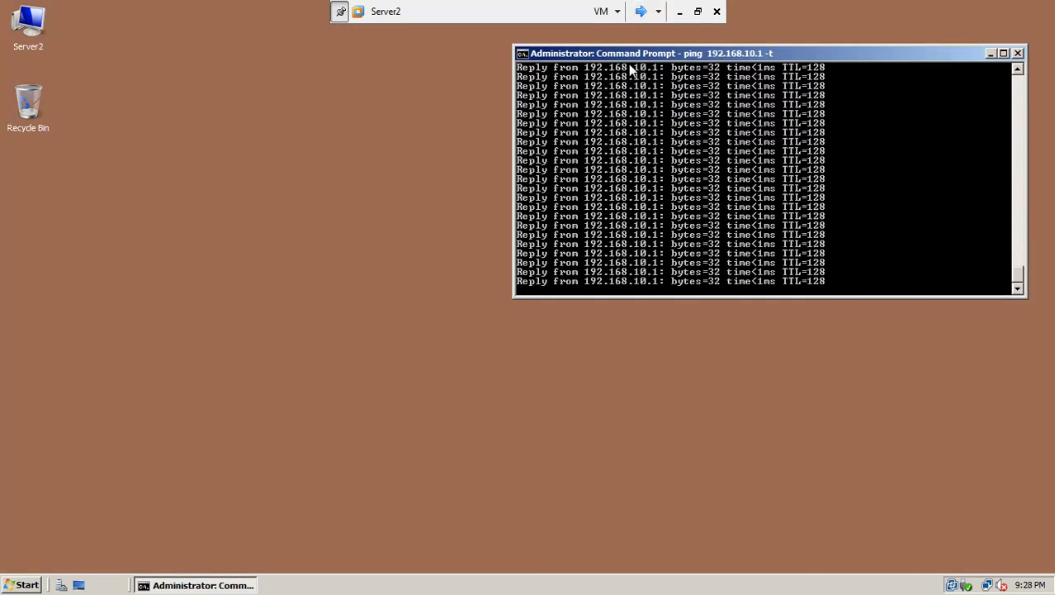
click(640, 12)
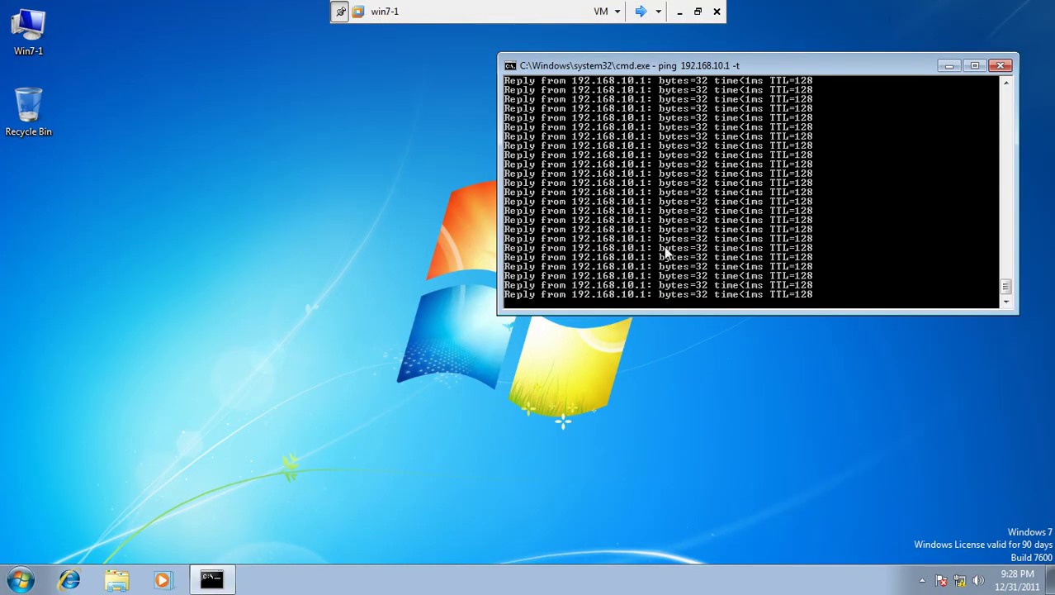
click(641, 12)
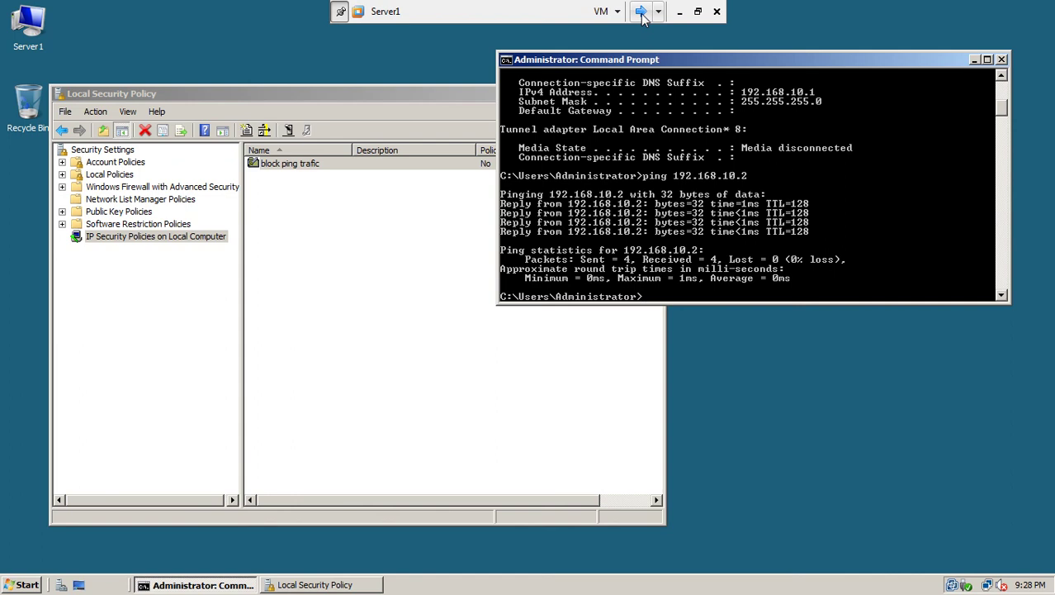
Step: Close Command Prompt and assign the block ping trafic policy on Server1
click(420, 93)
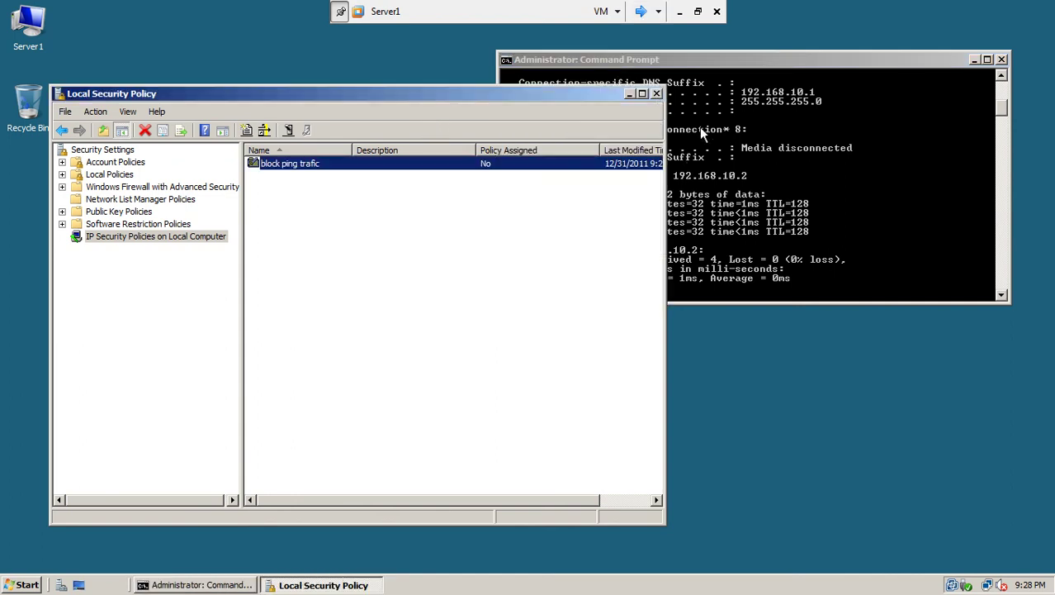
click(1002, 59)
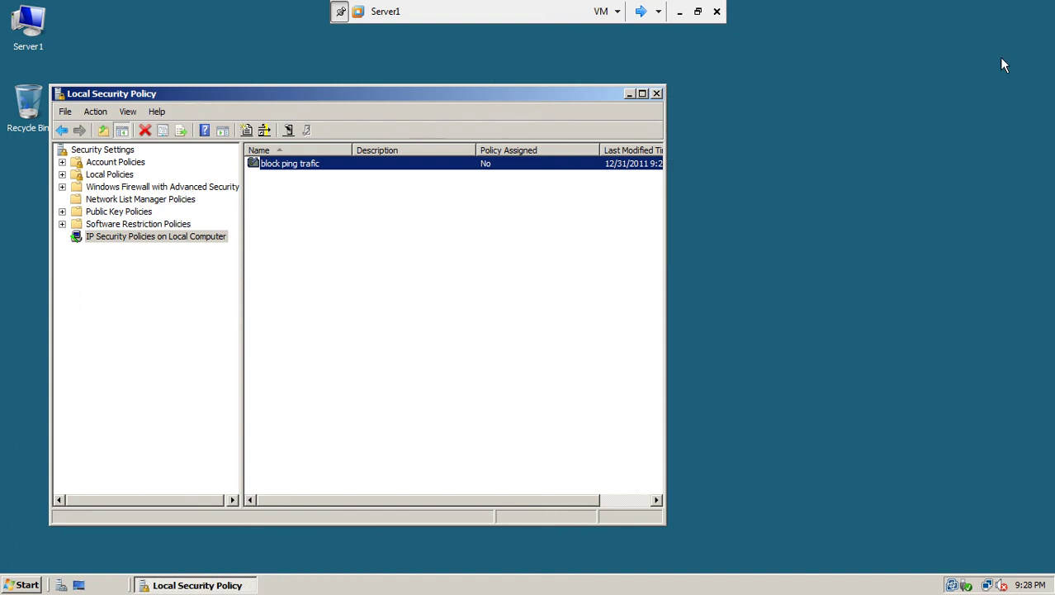
right_click(339, 170)
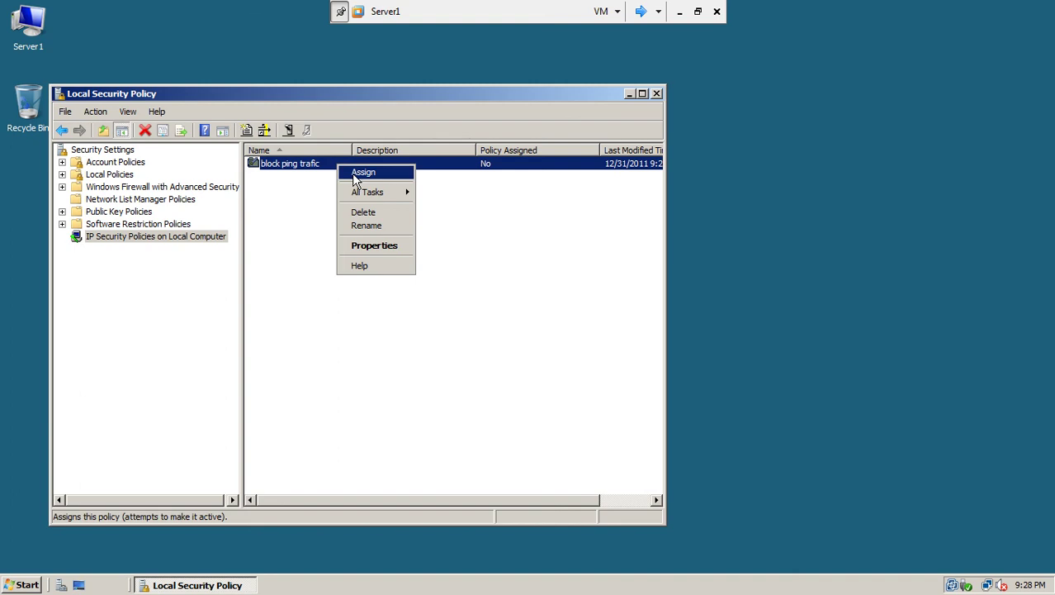
click(356, 175)
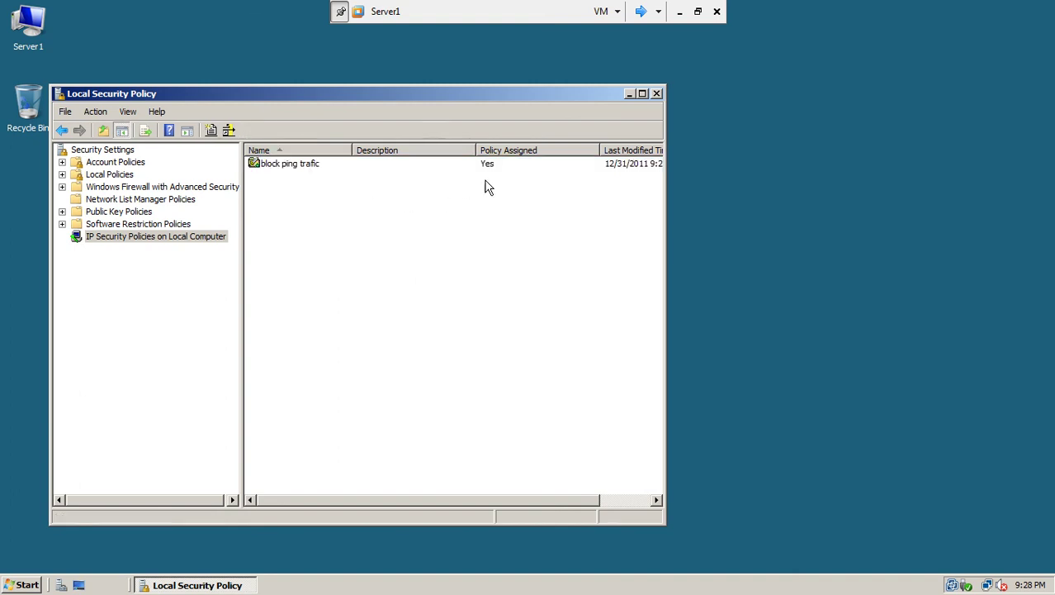
Step: Cycle through Server2, win7-1 and Server1 to check that pings now time out, ending on Server2
click(661, 11)
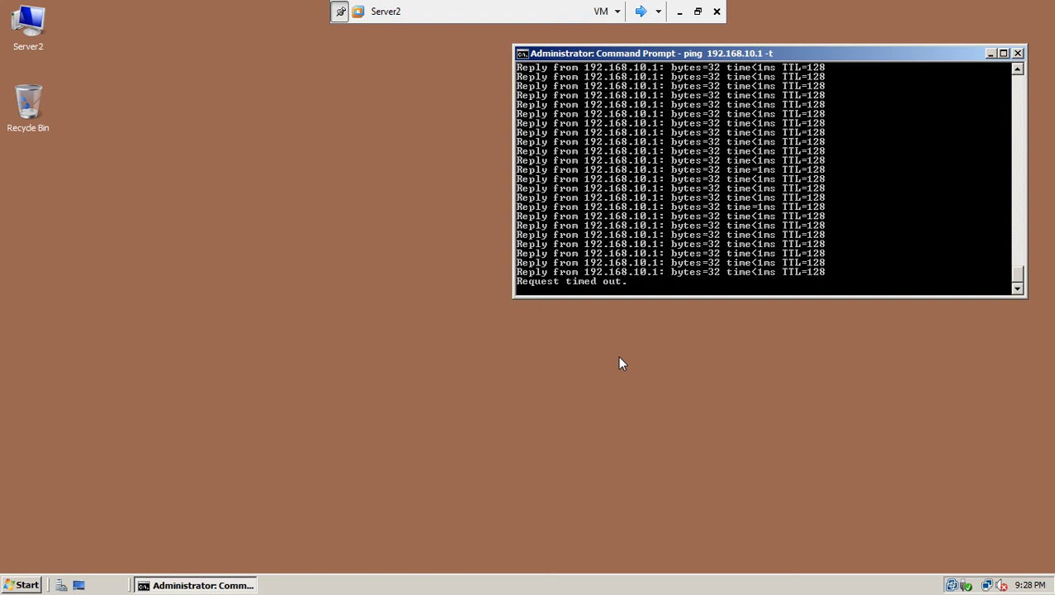
click(640, 11)
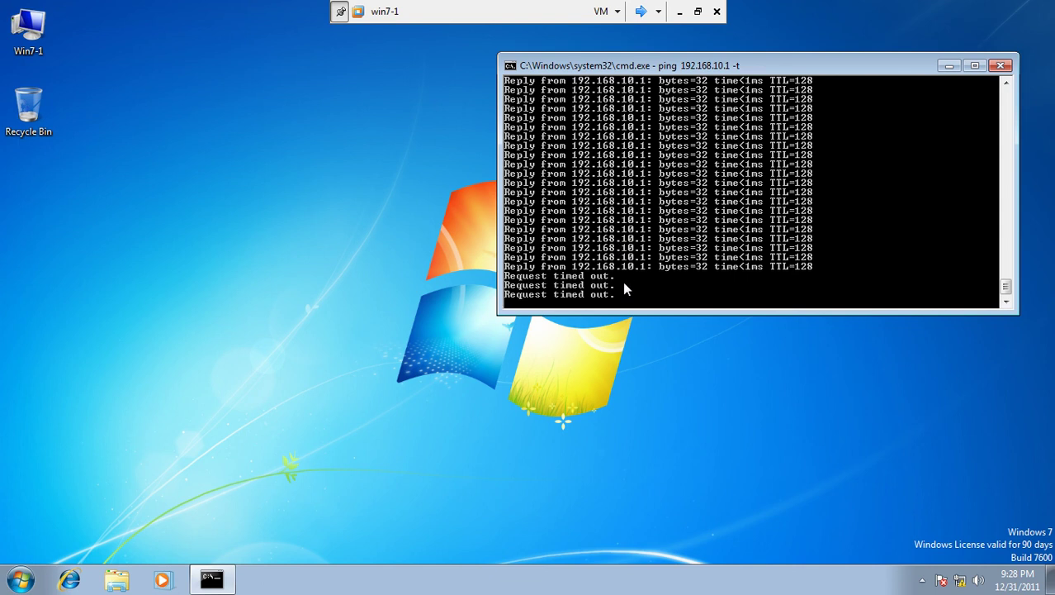
click(641, 12)
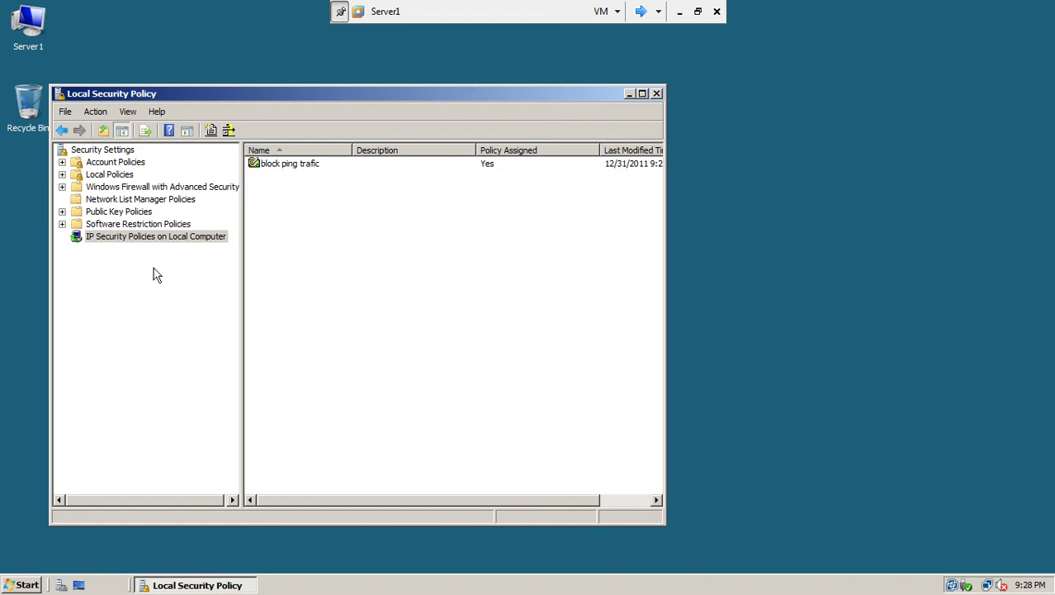
click(640, 18)
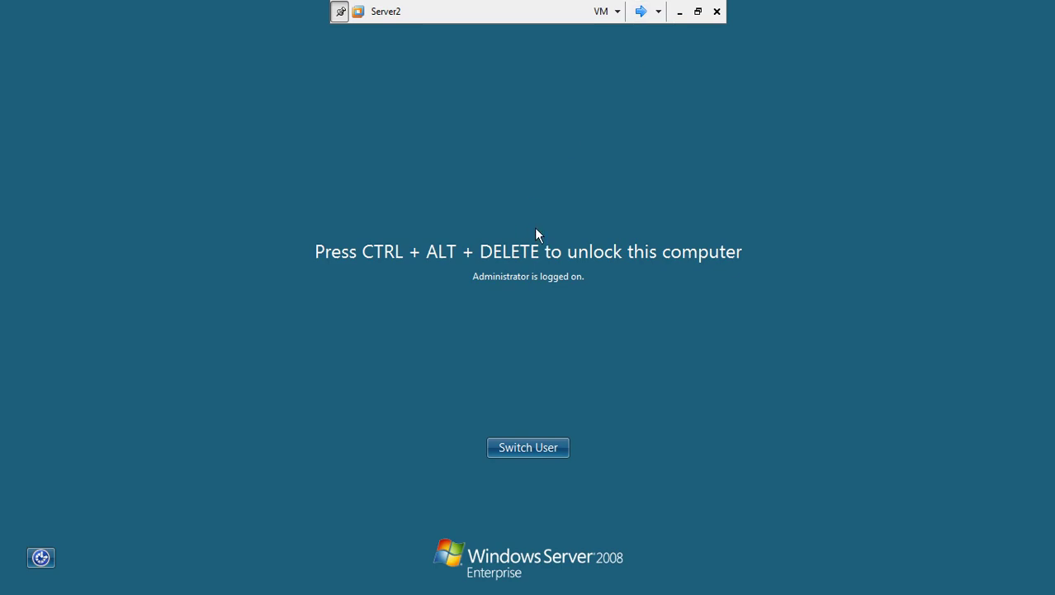
Step: Unlock Server2 by entering the administrator password
key(ctrl+alt+Insert)
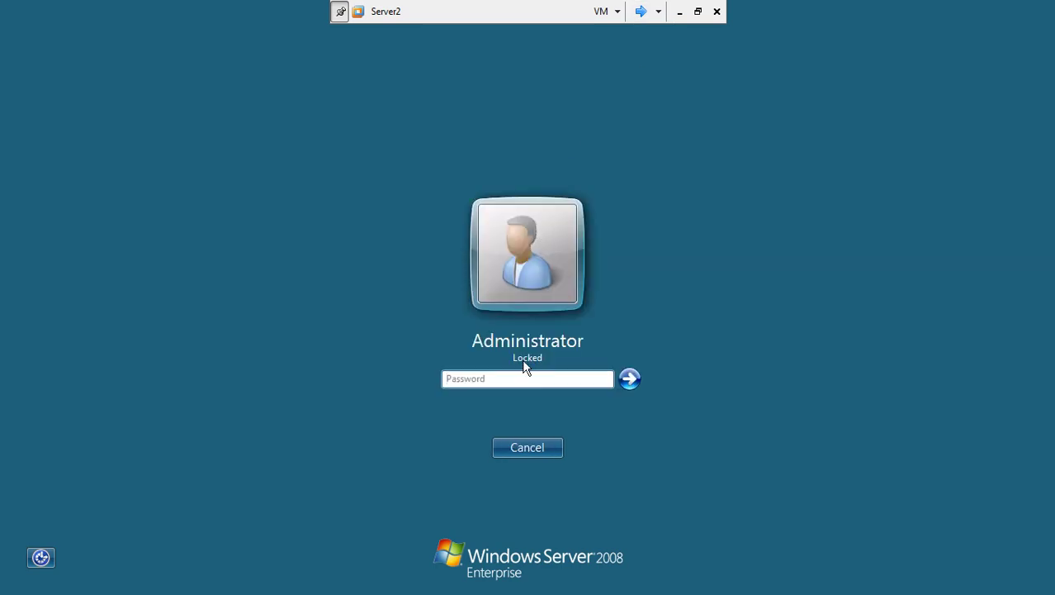
text(Pa$$w0rd)
key(Return)
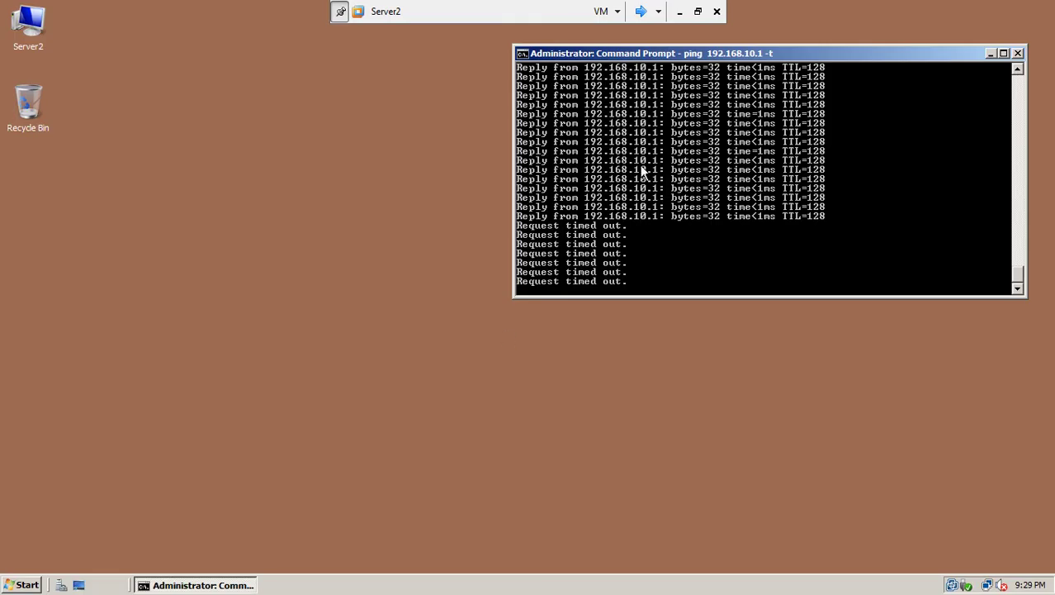
drag(683, 54, 670, 65)
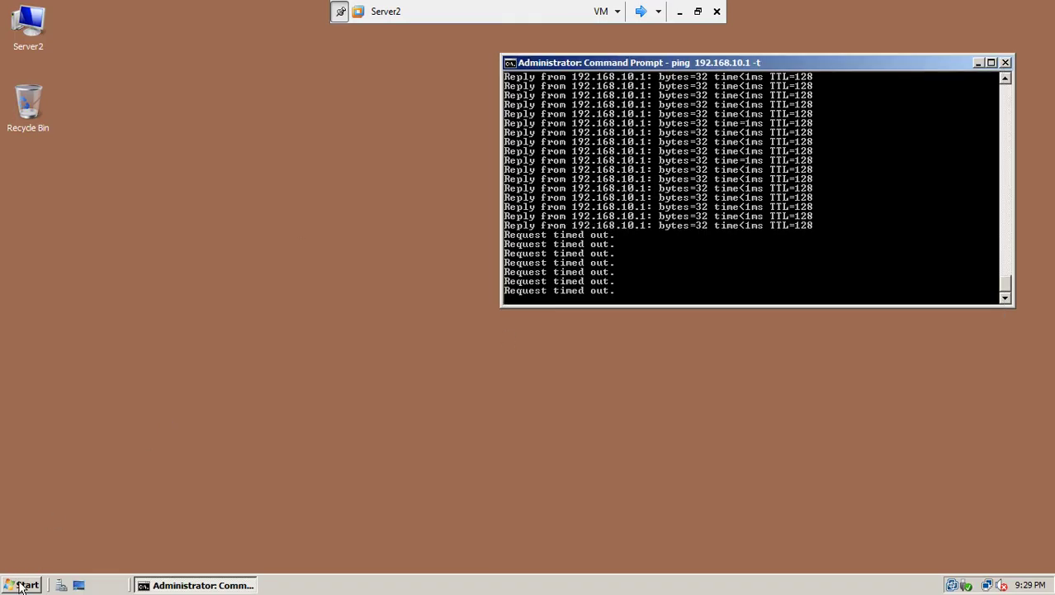
Step: Open Local Security Policy from Administrative Tools and show IP Security Policies on Local Computer
click(23, 585)
mouse_move(233, 394)
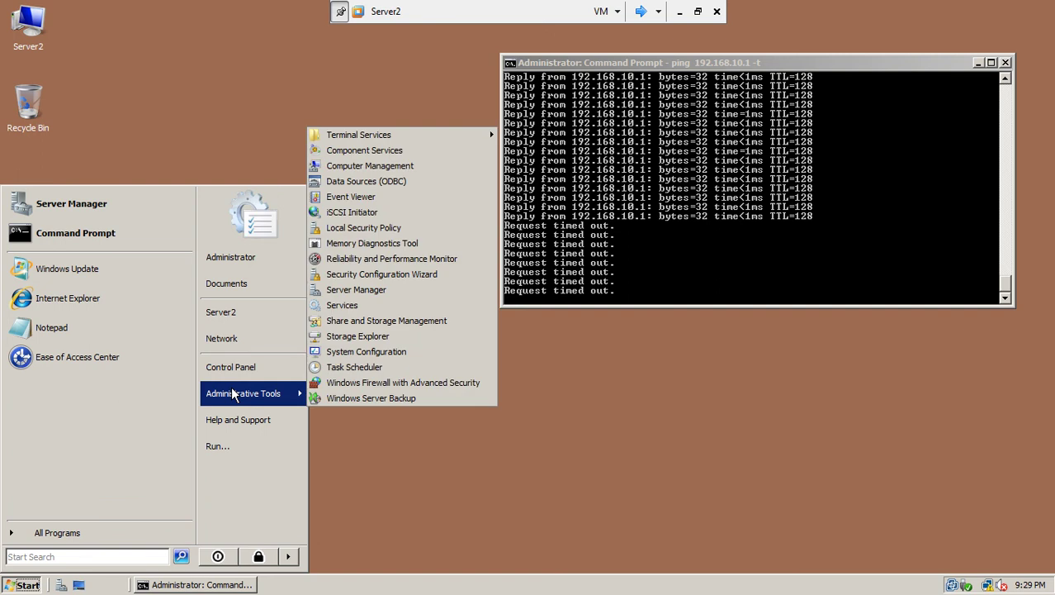
click(401, 229)
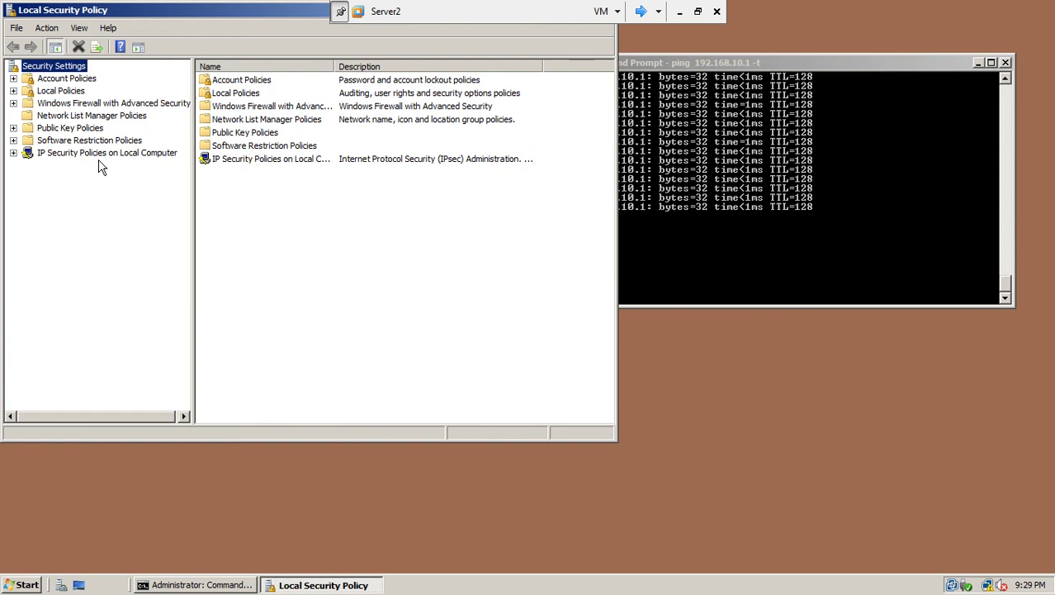
click(100, 155)
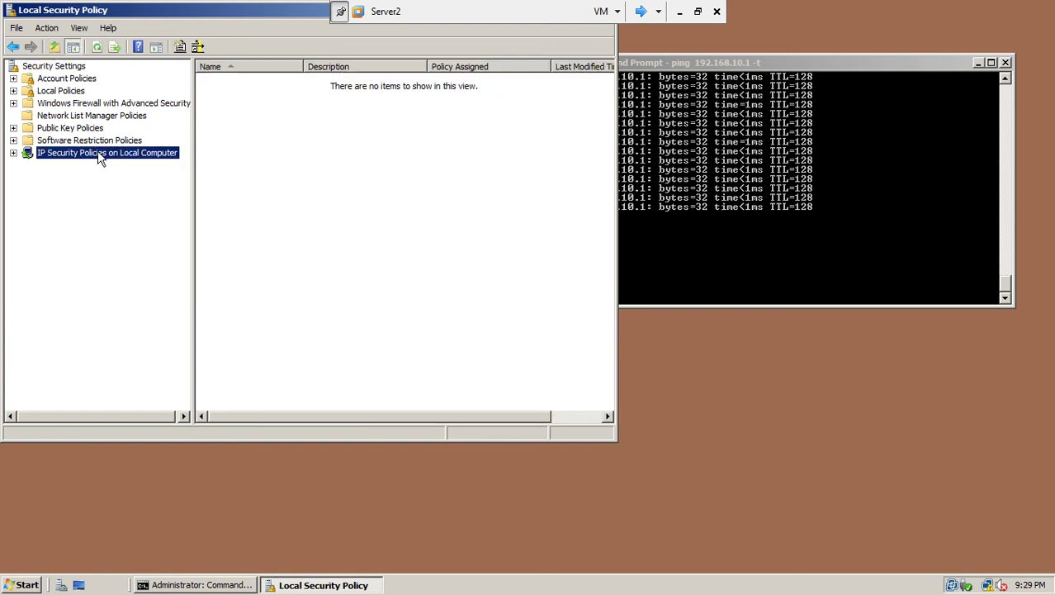
Step: Create a new IP security policy on Server2 with the default name and no default response rule
right_click(99, 154)
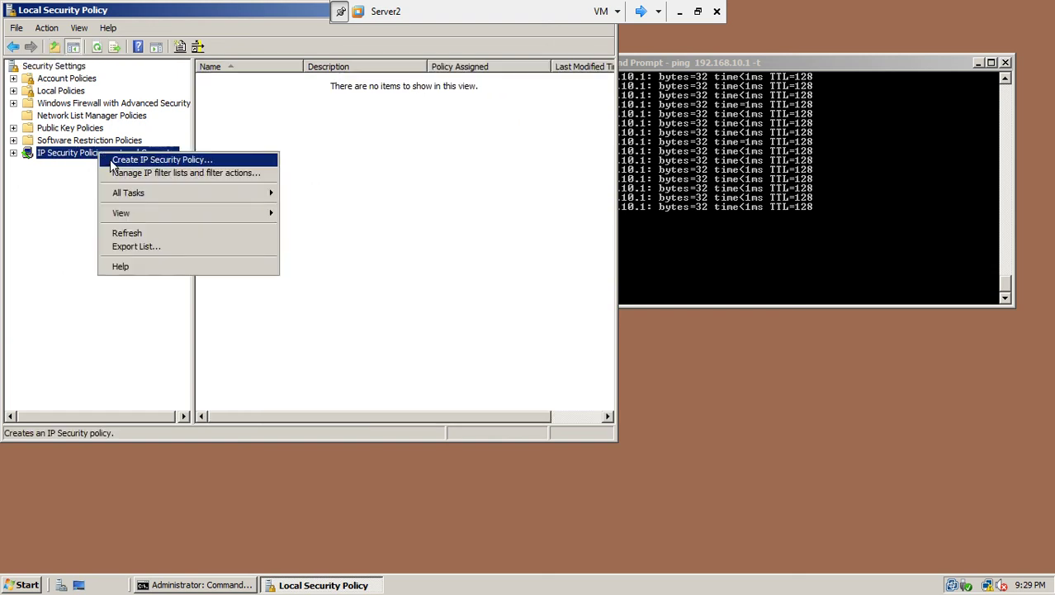
click(110, 160)
click(294, 305)
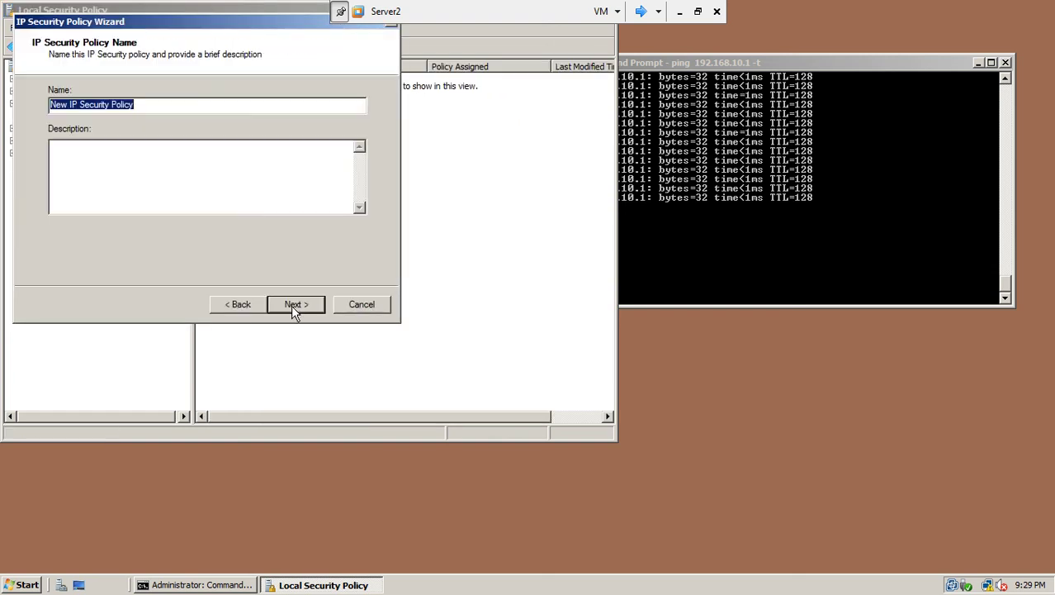
click(290, 305)
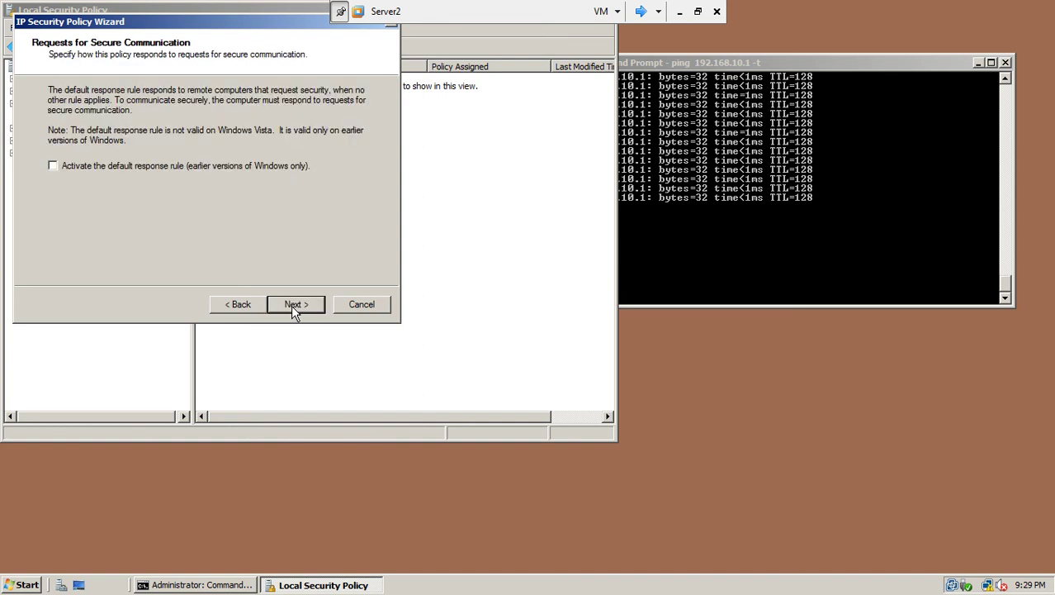
click(290, 305)
click(290, 305)
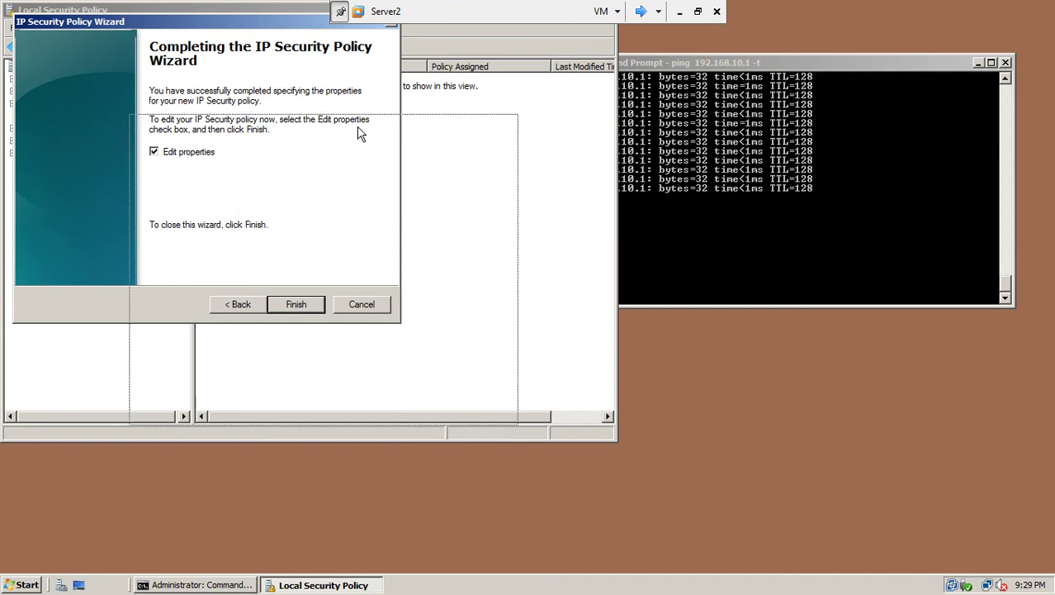
drag(360, 133, 360, 133)
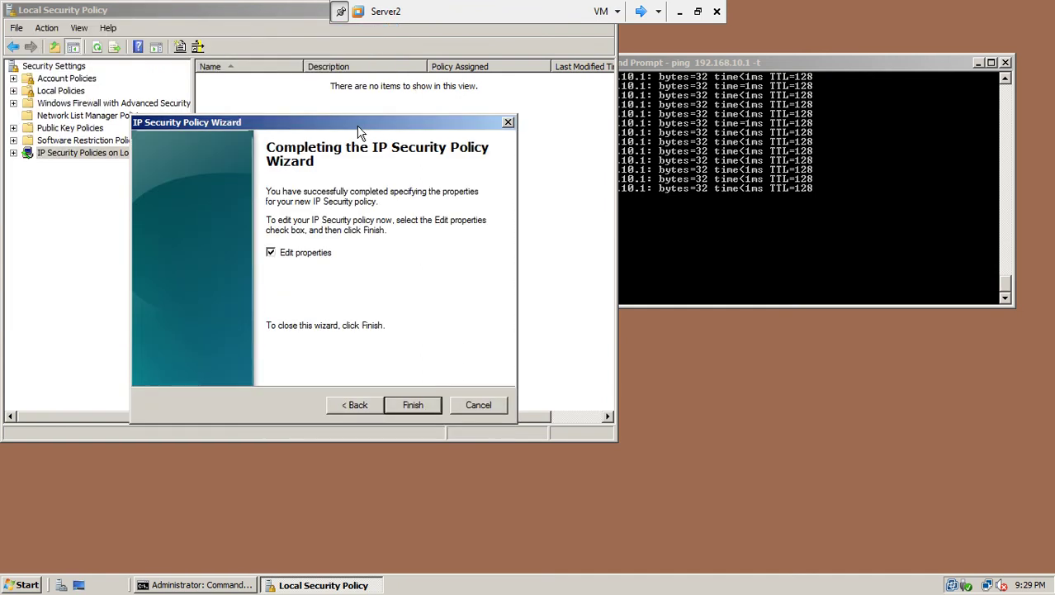
click(429, 402)
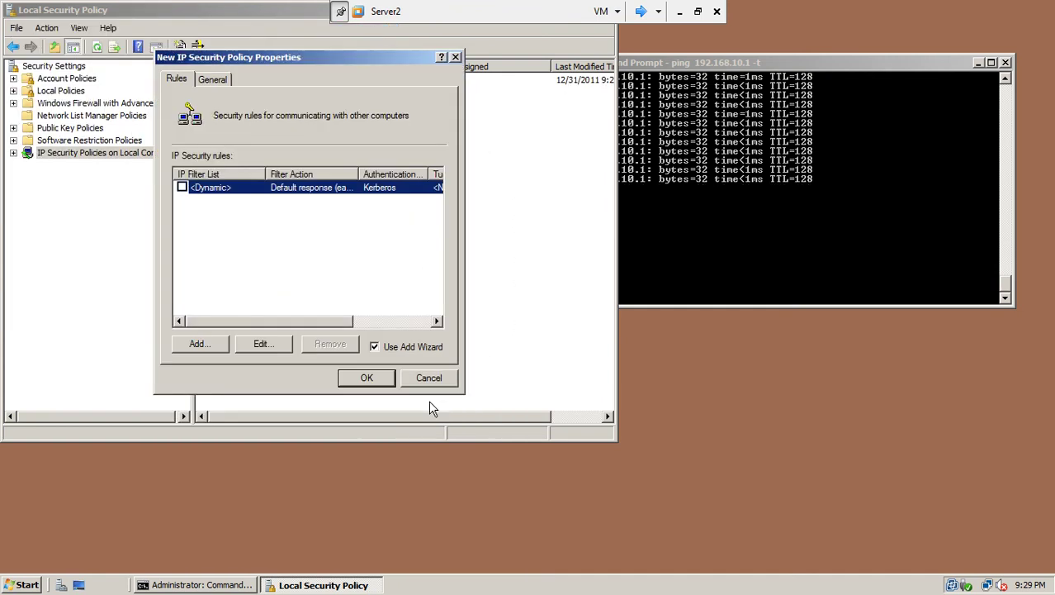
Step: Add a security rule with no tunnel endpoint, applied to all network connections
click(200, 344)
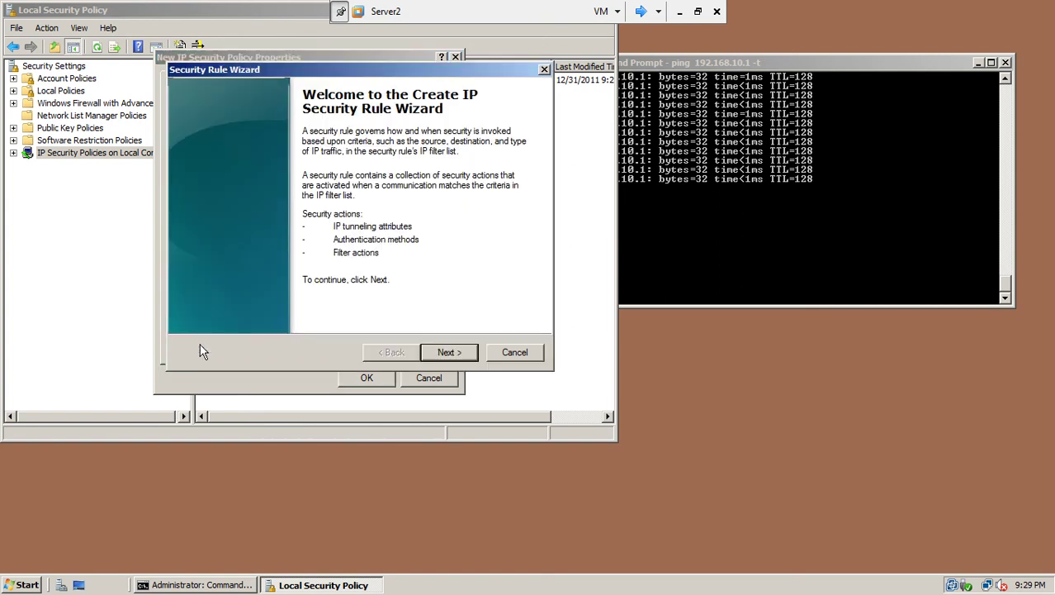
click(440, 349)
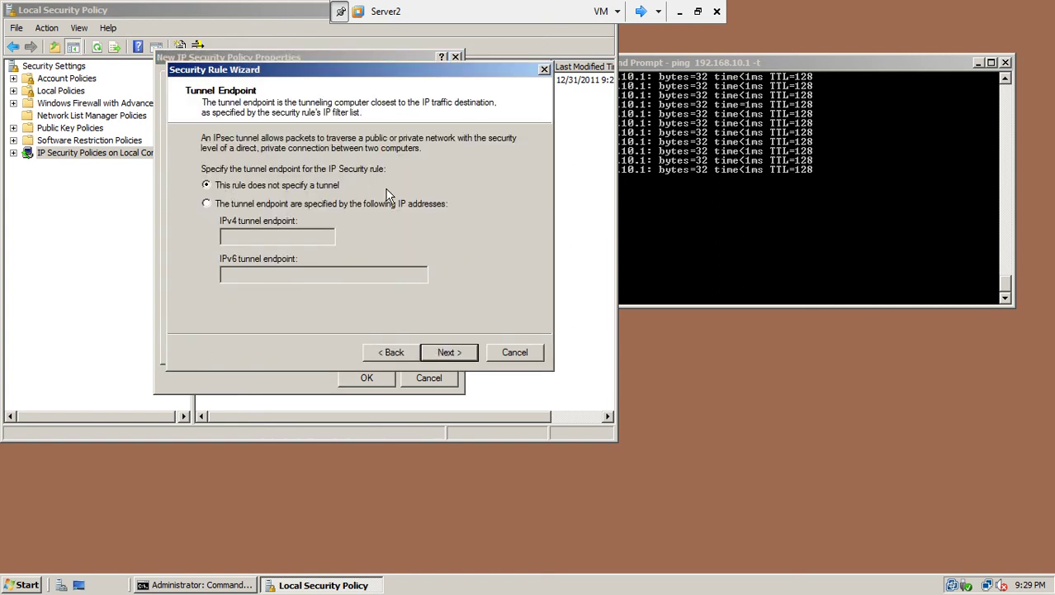
click(466, 353)
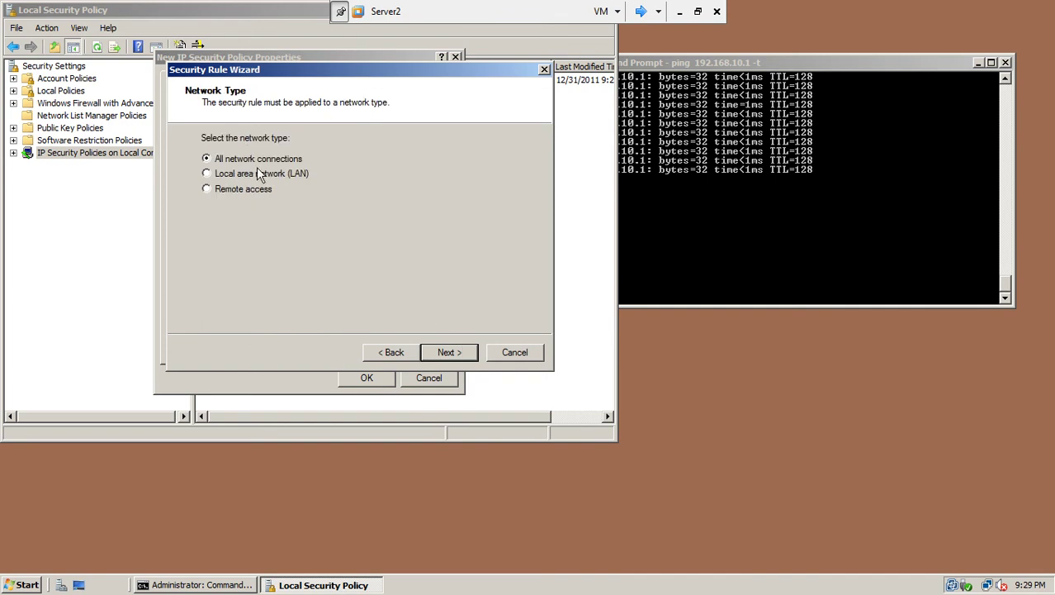
click(464, 354)
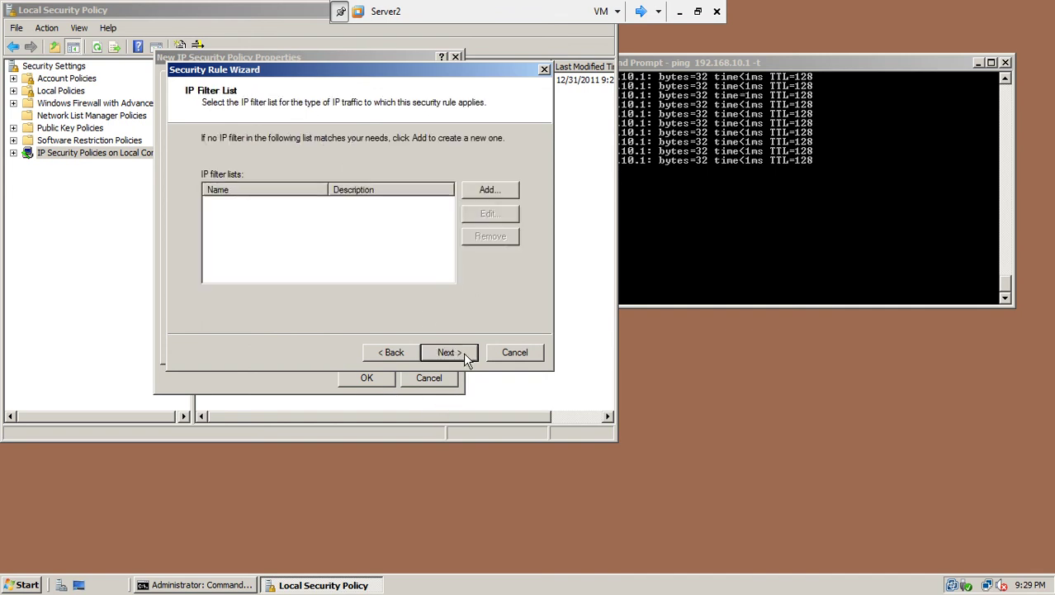
Step: Create the 'block icmp' filter list and add a mirrored filter from any IP address to any IP address
click(509, 192)
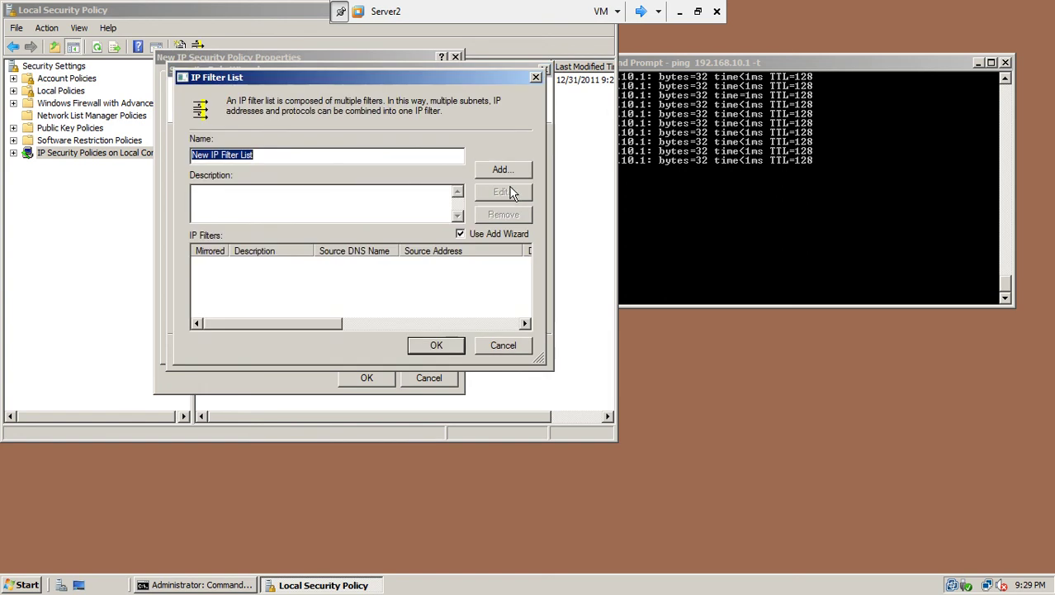
text(block icmp)
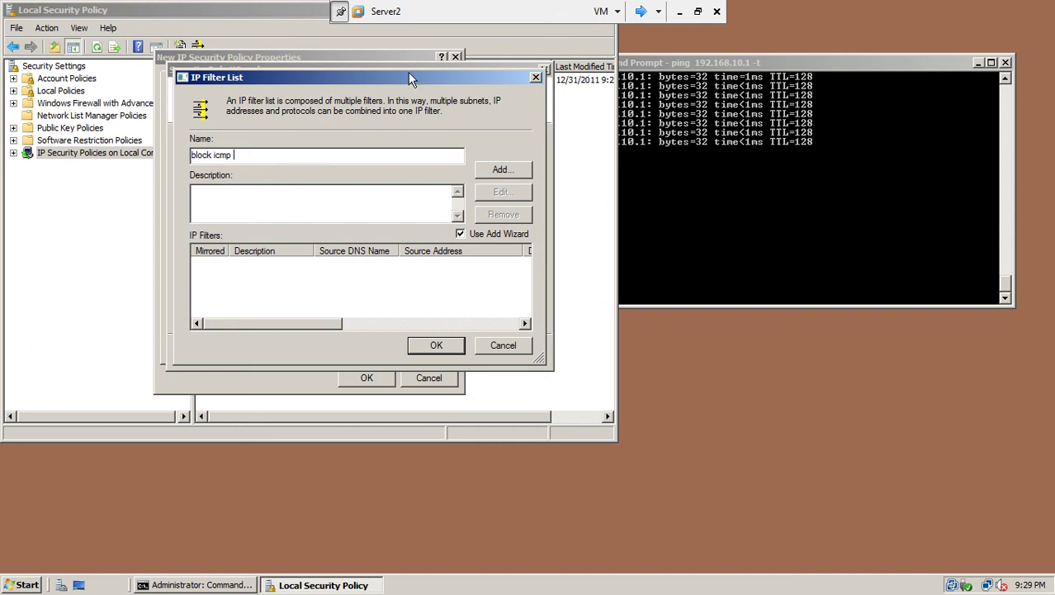
click(502, 169)
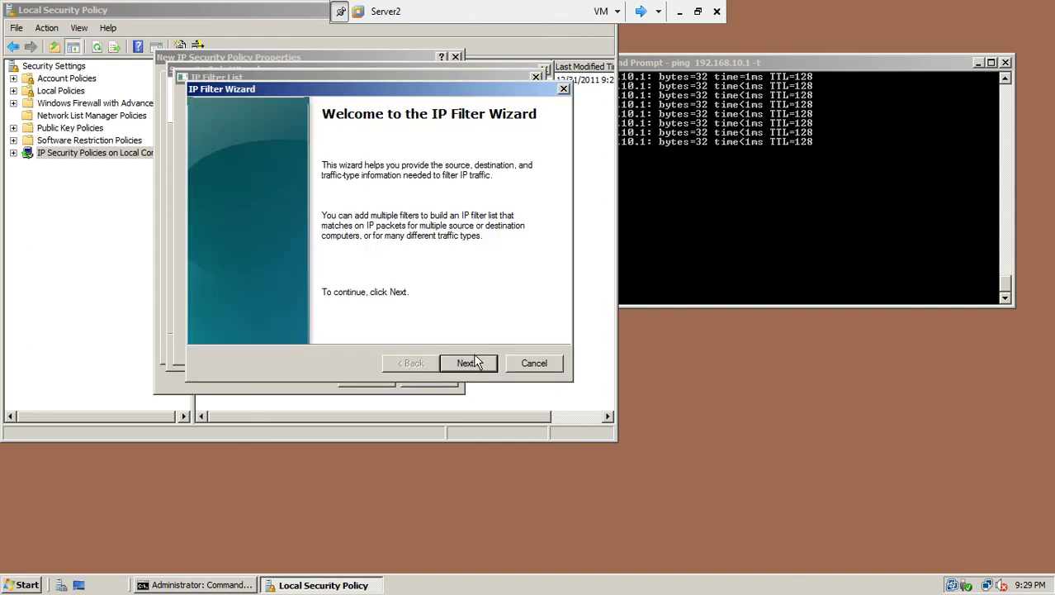
click(475, 362)
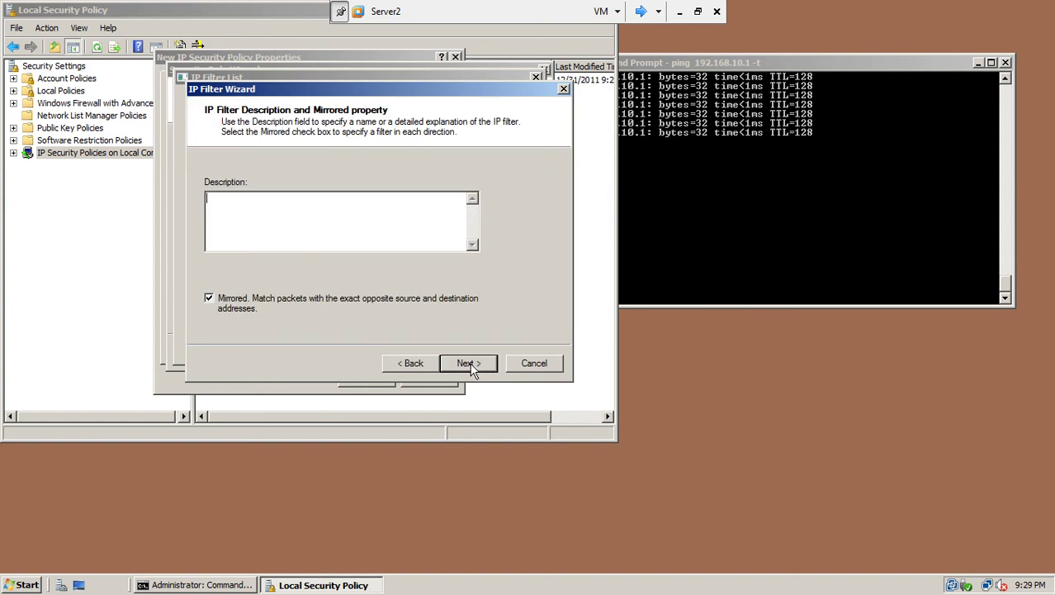
click(472, 367)
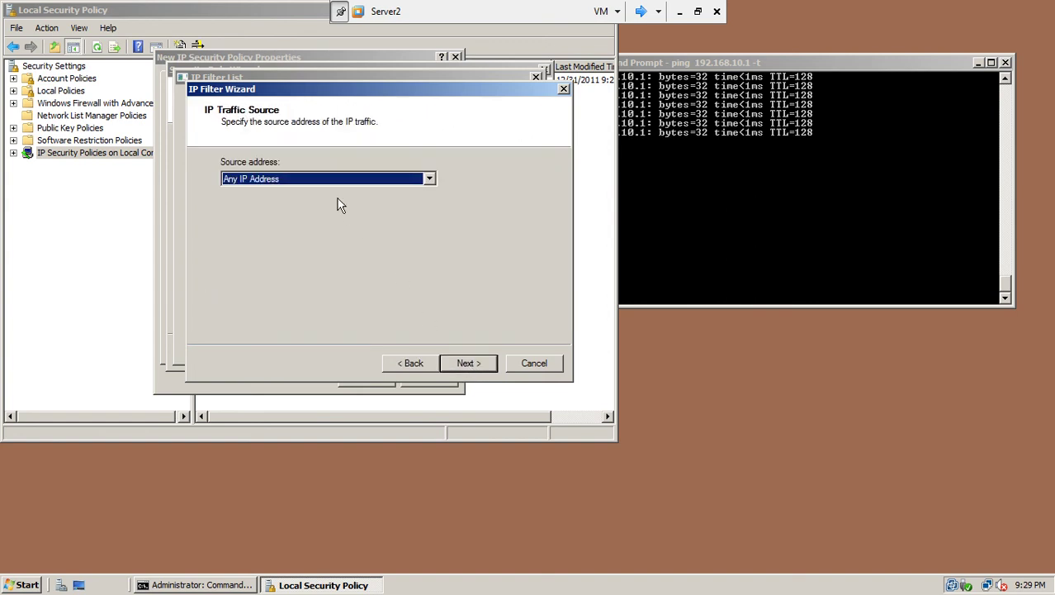
click(476, 363)
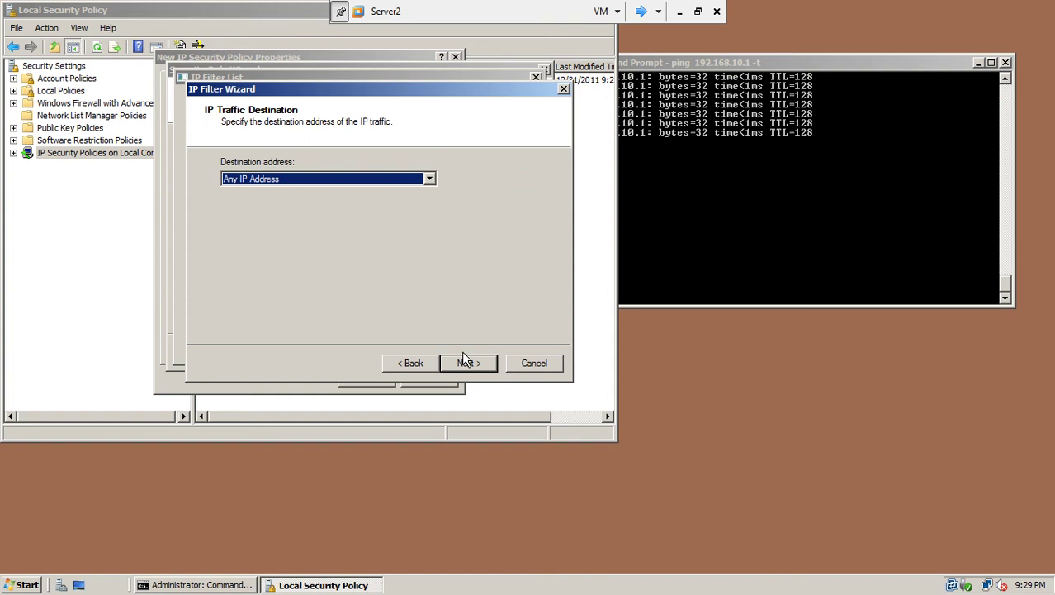
click(464, 358)
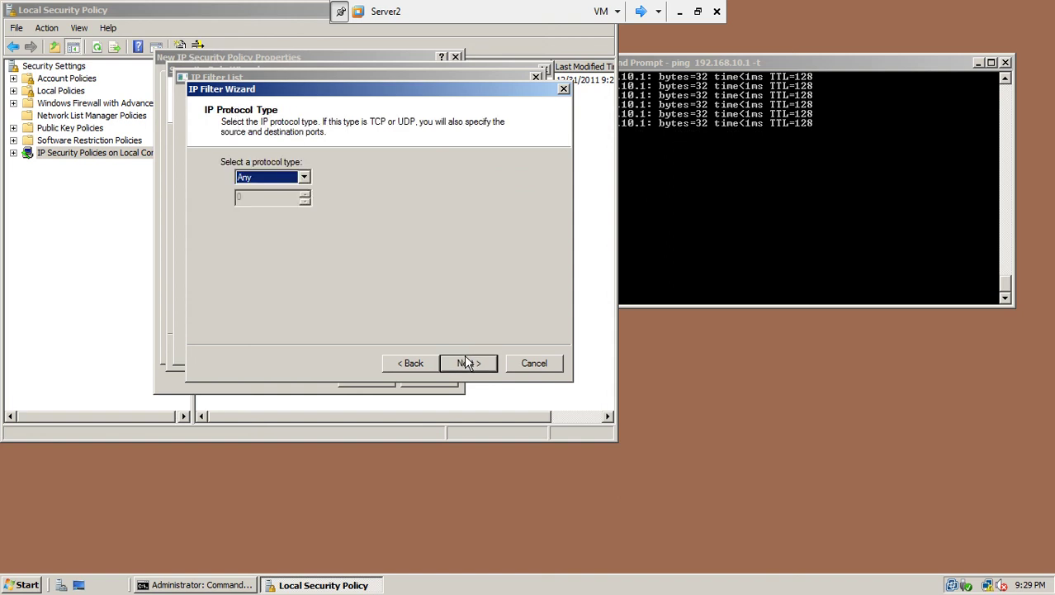
Step: Set the filter's protocol to ICMP and save the block icmp filter list
click(304, 179)
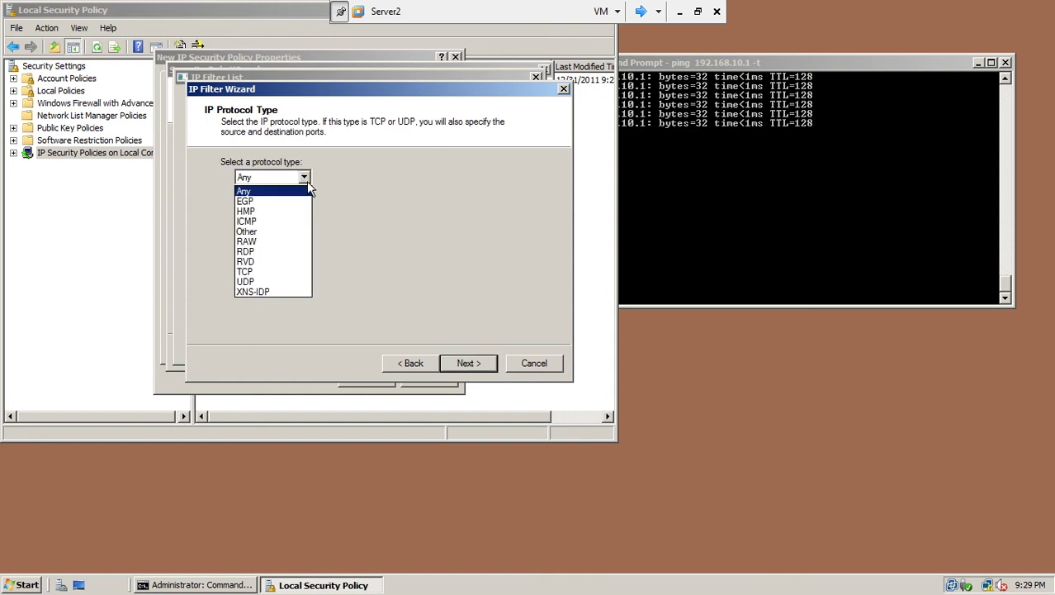
click(295, 222)
click(464, 365)
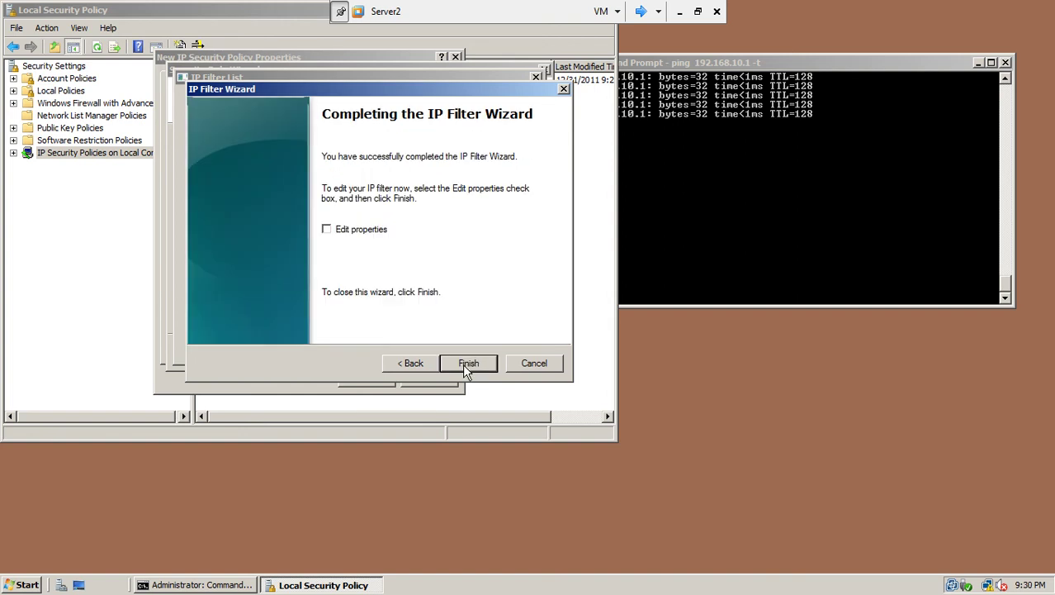
click(463, 365)
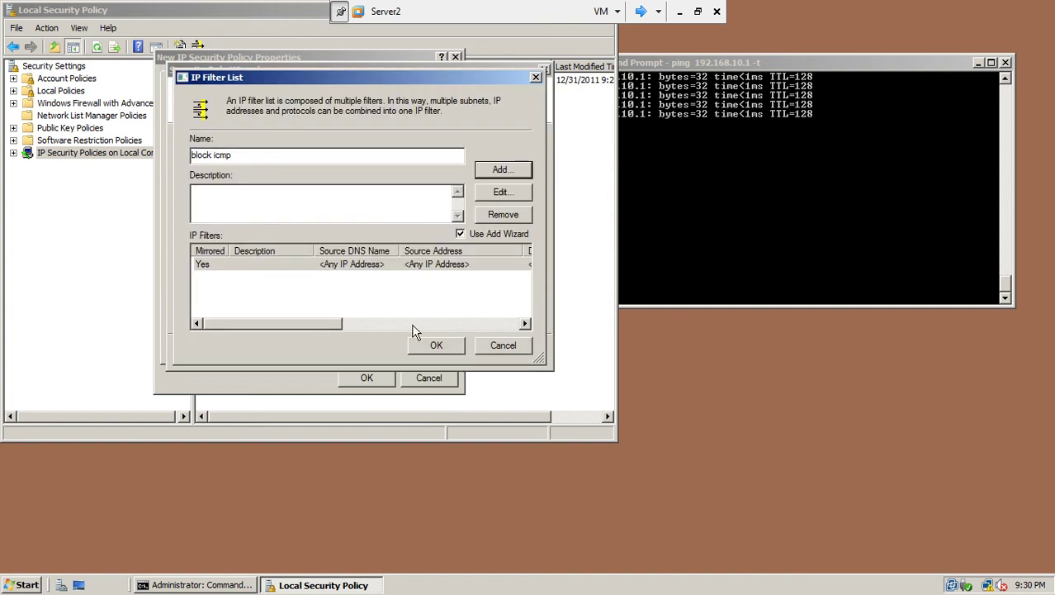
click(385, 273)
click(449, 350)
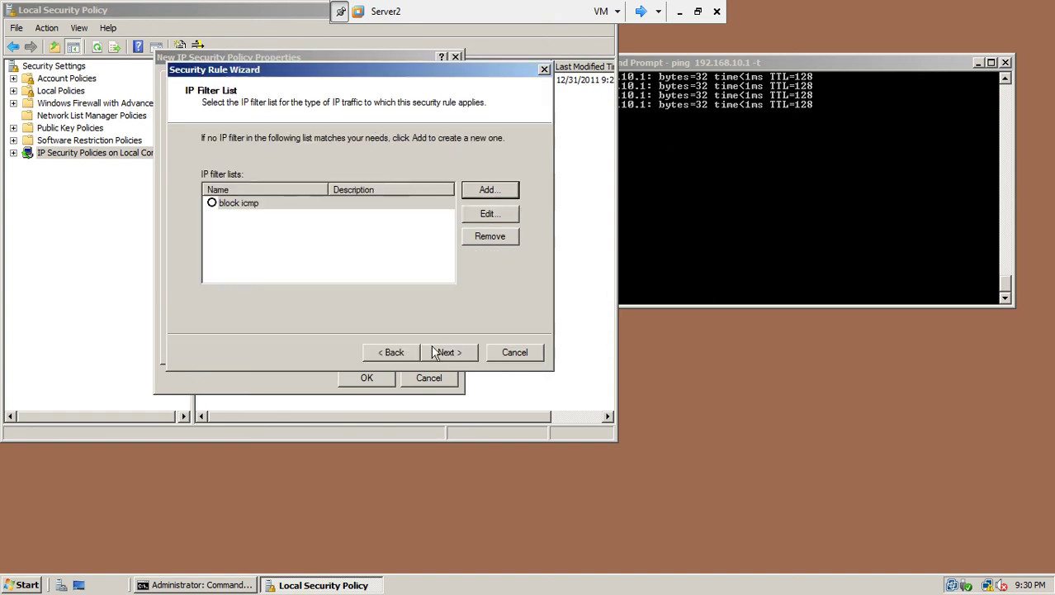
Step: Select block icmp, then create a default-named Negotiate security filter action using integrity and encryption
click(213, 204)
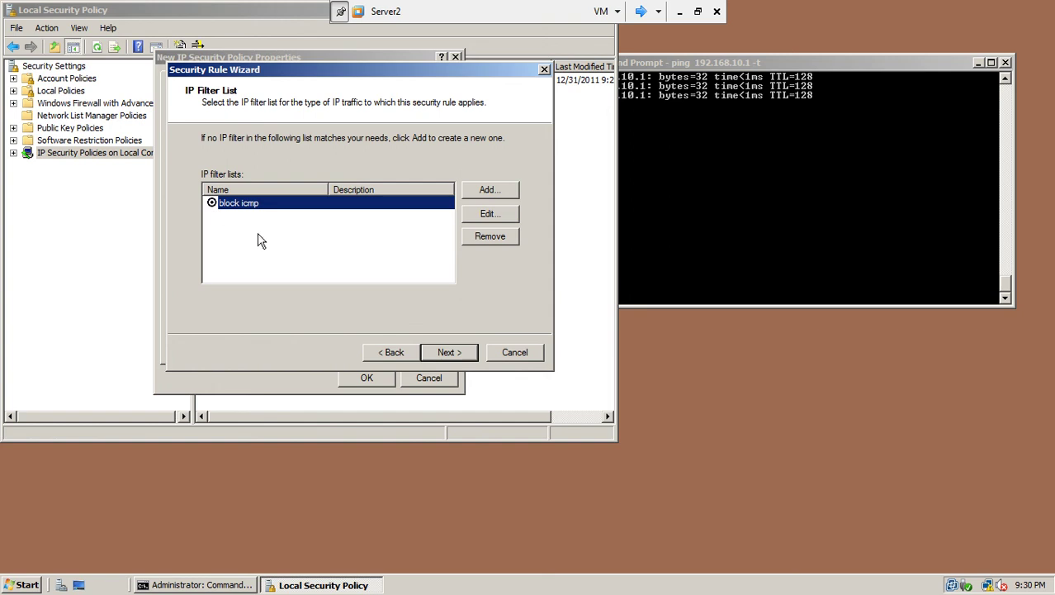
click(450, 352)
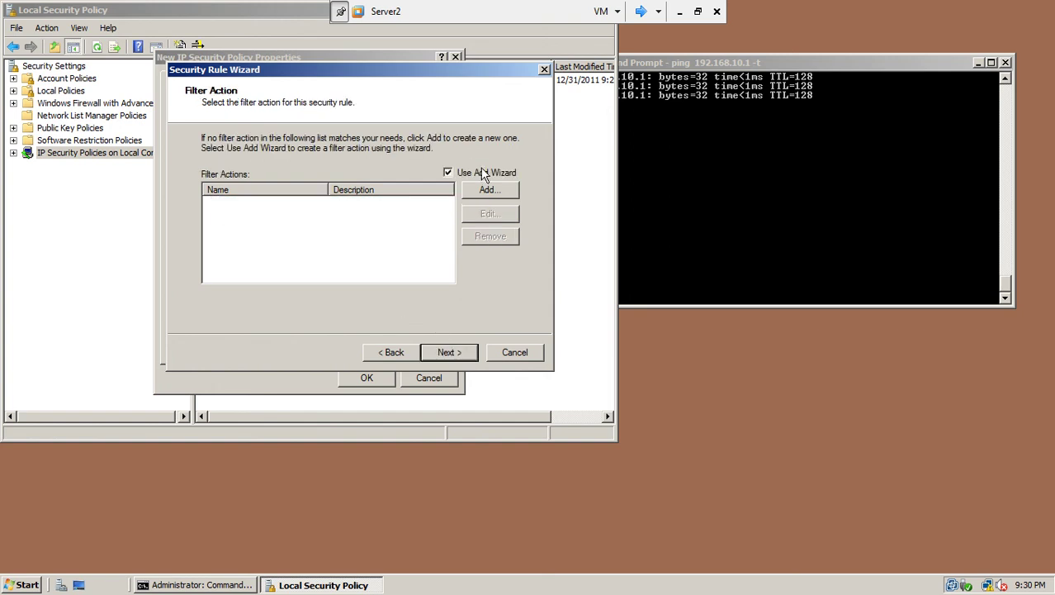
click(488, 190)
click(469, 353)
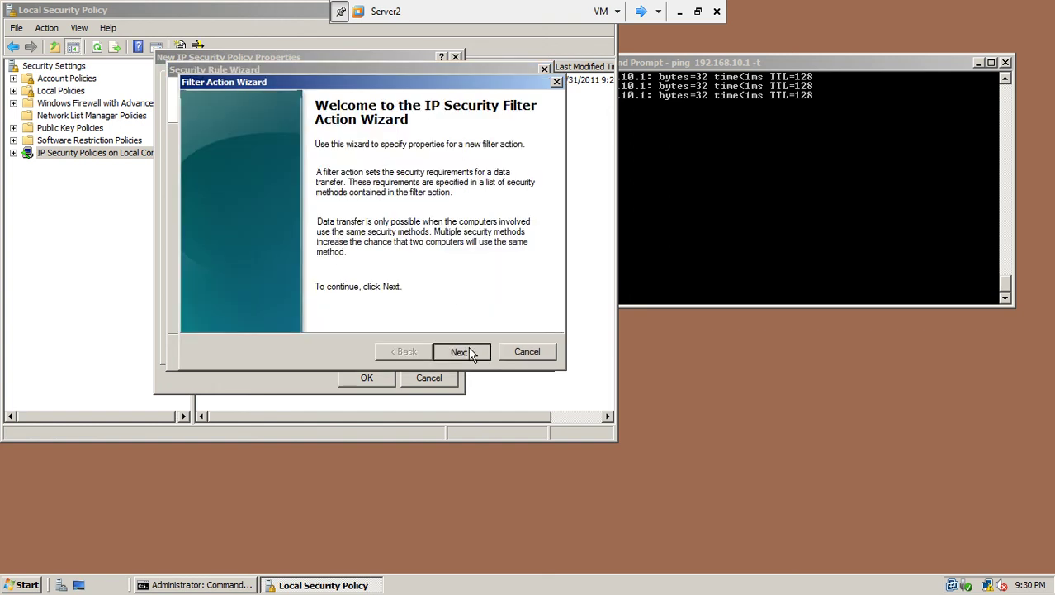
click(469, 350)
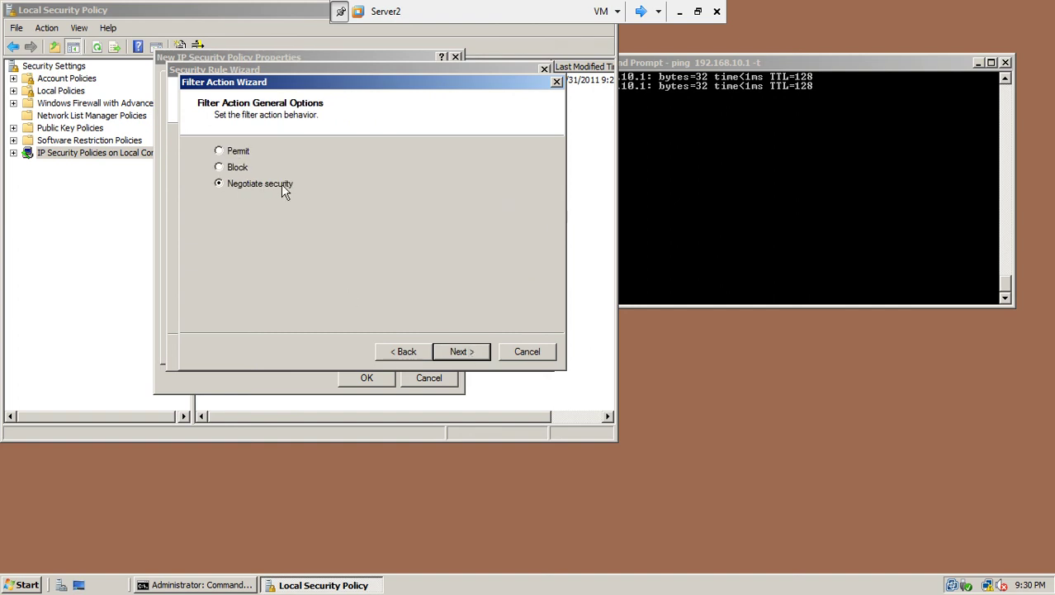
click(484, 351)
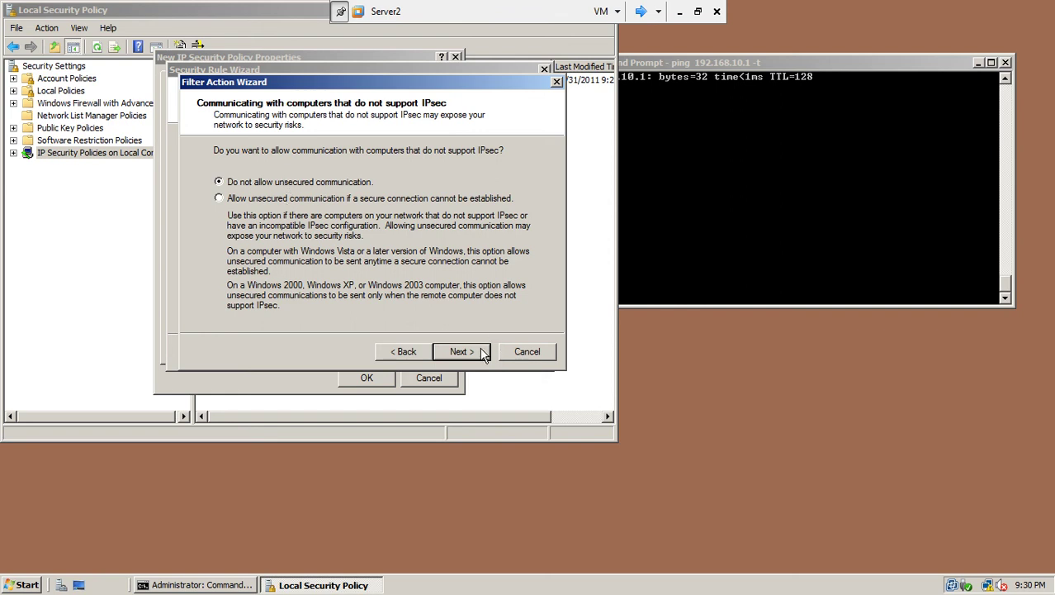
click(484, 352)
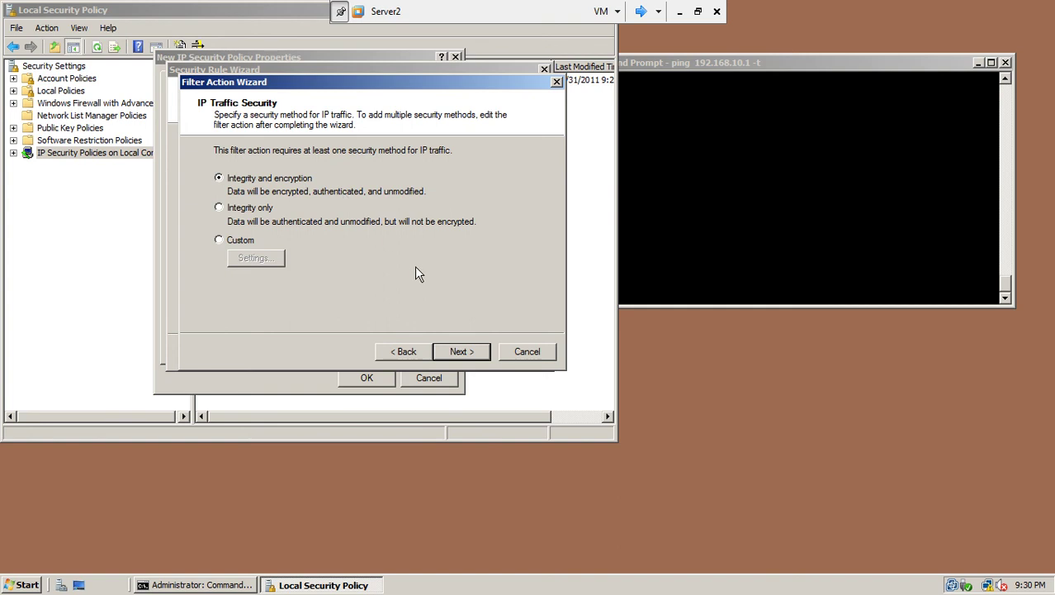
click(465, 354)
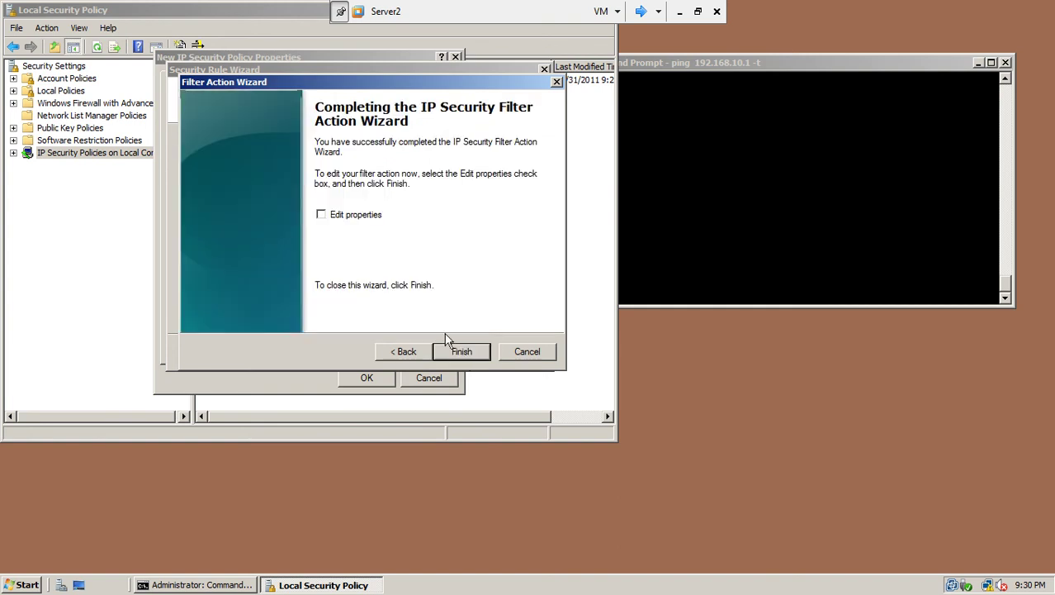
click(460, 353)
Step: Assign New Filter Action to the rule and authenticate with a preshared key
click(213, 203)
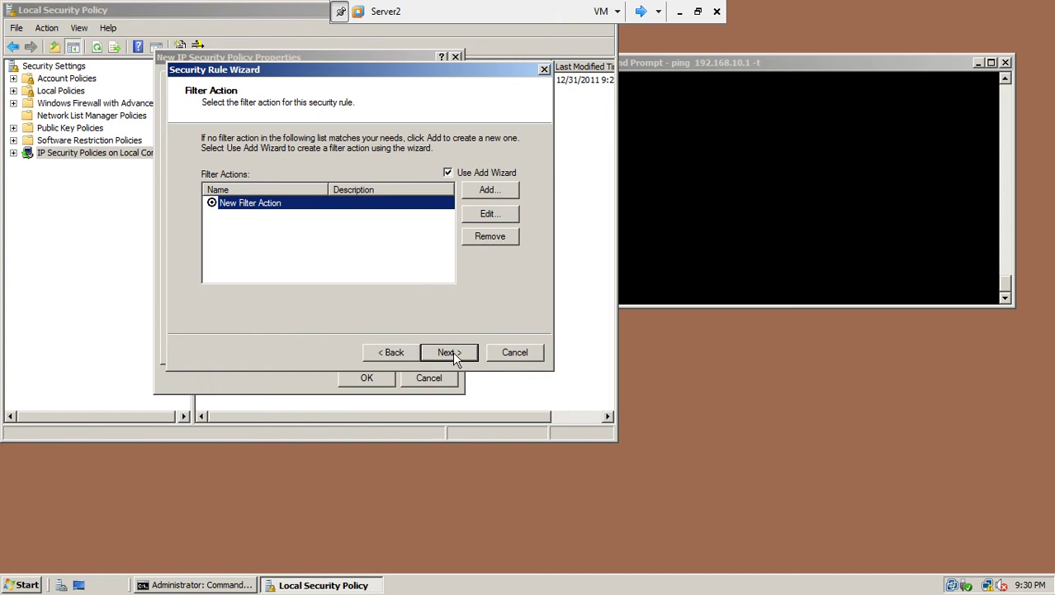
click(452, 353)
click(228, 250)
click(237, 267)
text(123abc)
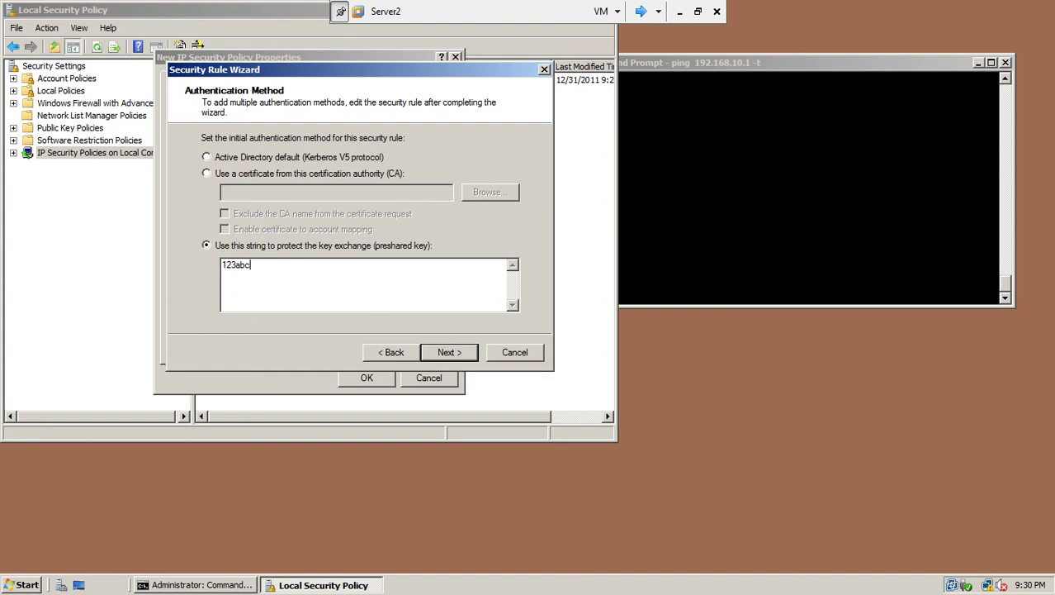
Step: Finish Server2's preshared-key security rule and save New IP Security Policy into the console list
click(450, 351)
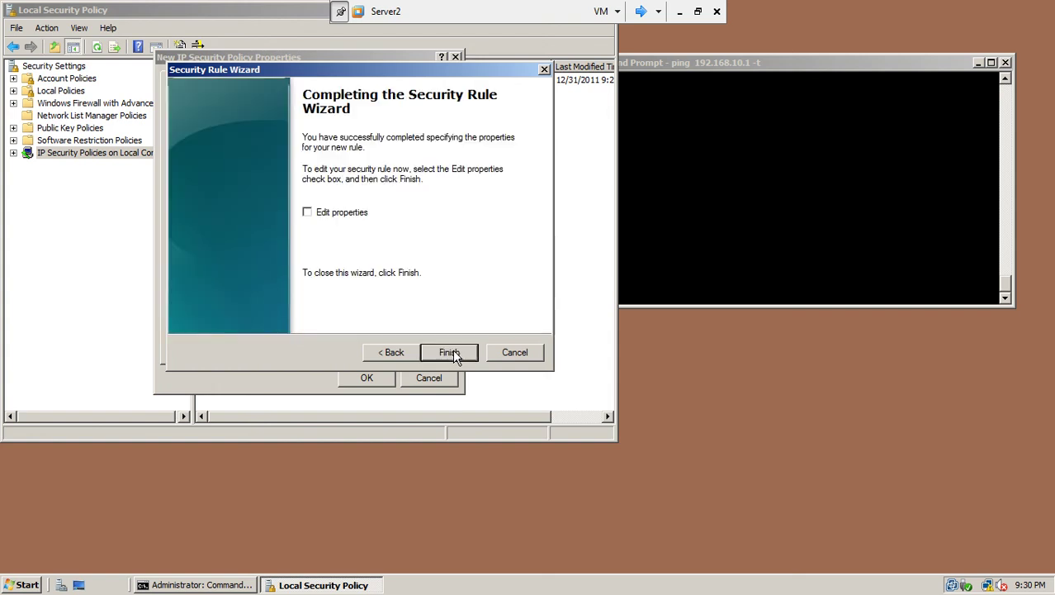
click(450, 352)
click(372, 380)
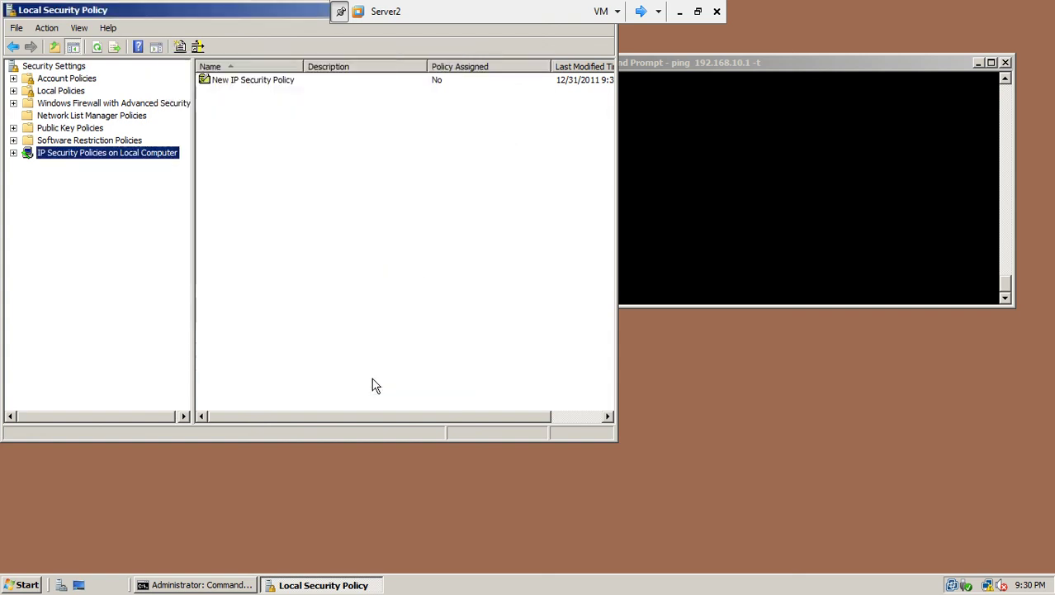
click(256, 81)
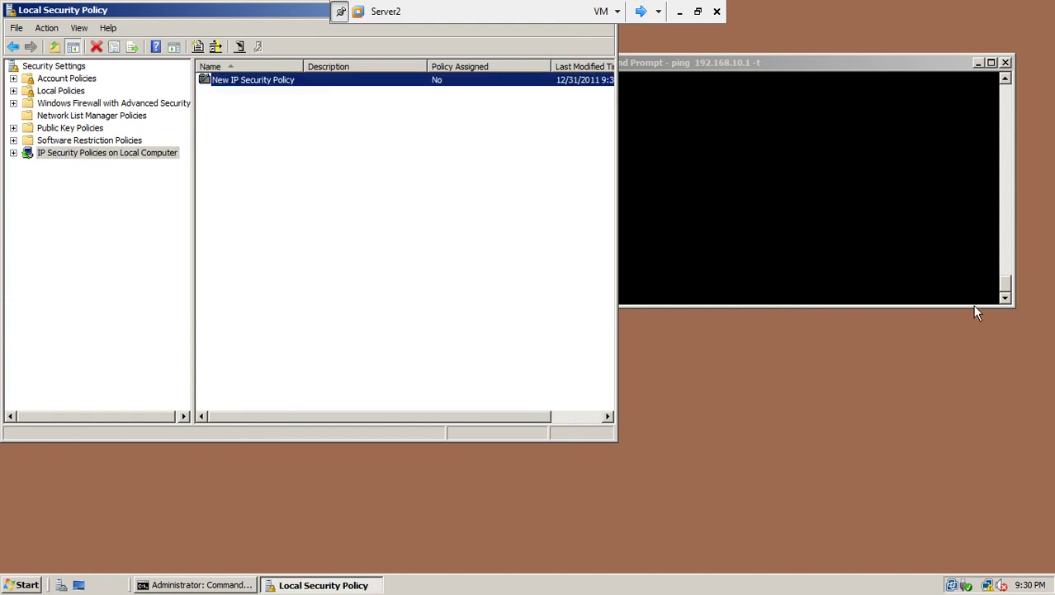
Step: Assign New IP Security Policy on Server2 so the ping to 192.168.10.1 gets replies
drag(723, 64, 866, 71)
drag(641, 151, 760, 151)
drag(846, 66, 722, 65)
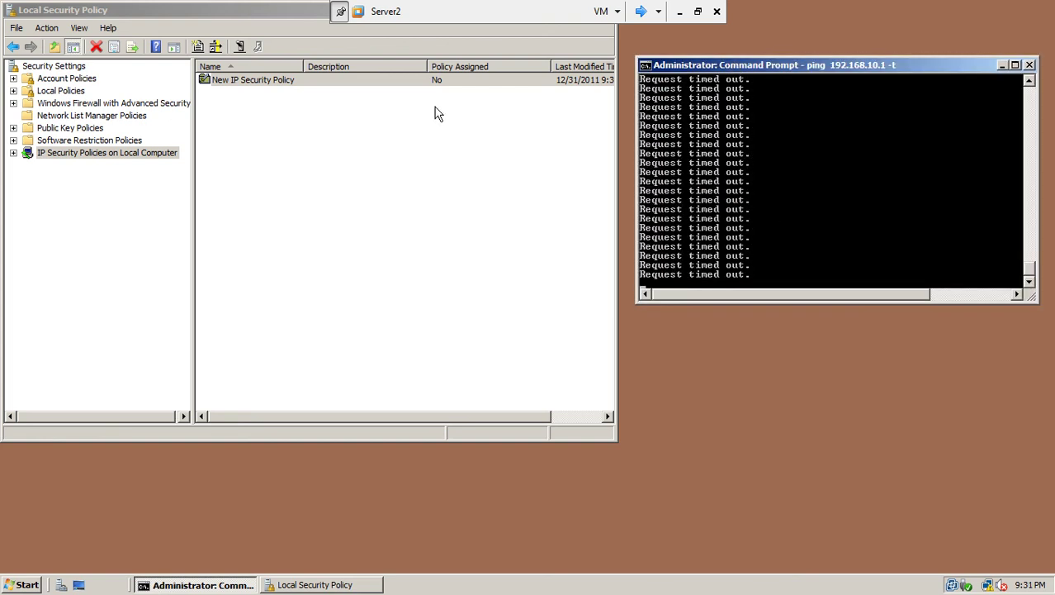
click(288, 85)
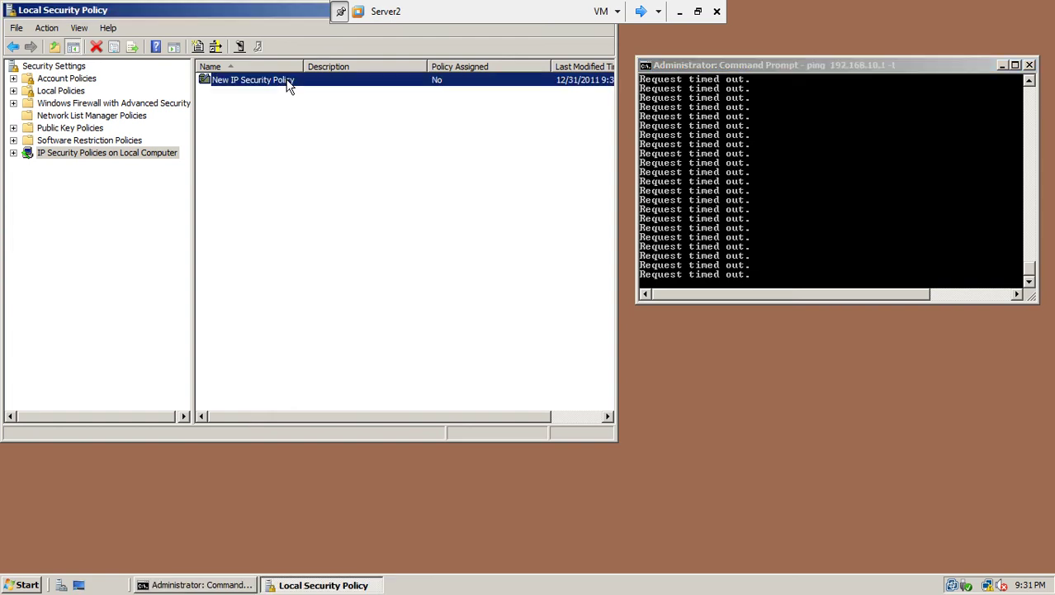
right_click(288, 85)
click(294, 85)
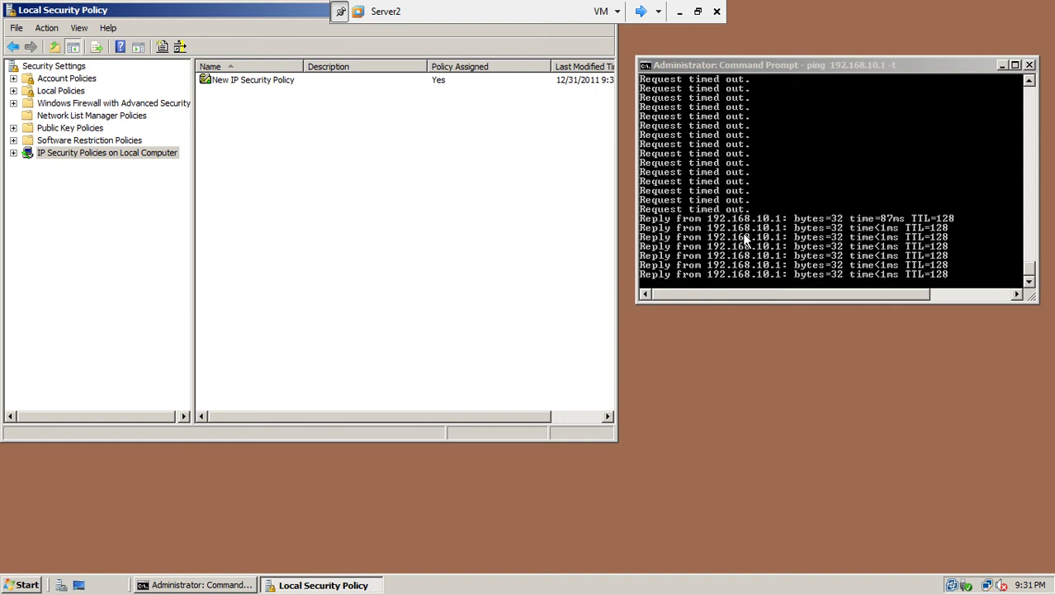
Step: On win7-1, stop the ping and start a continuous ping to 192.168.10.2 with -t
click(640, 12)
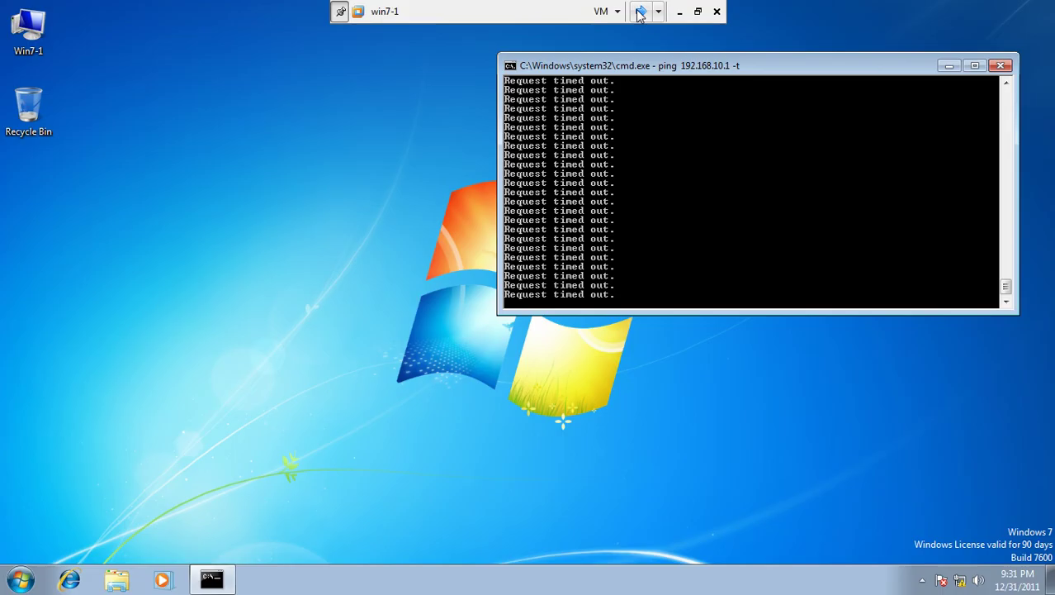
key(ctrl+c)
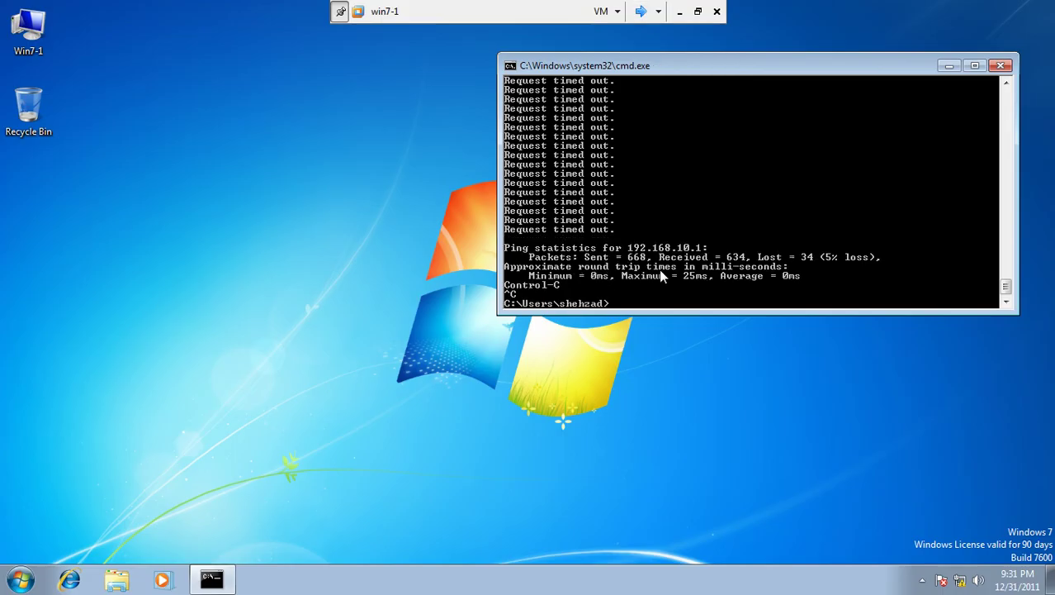
key(Up)
key(BackSpace)
key(BackSpace)
key(BackSpace)
key(BackSpace)
text(2 -t)
key(Return)
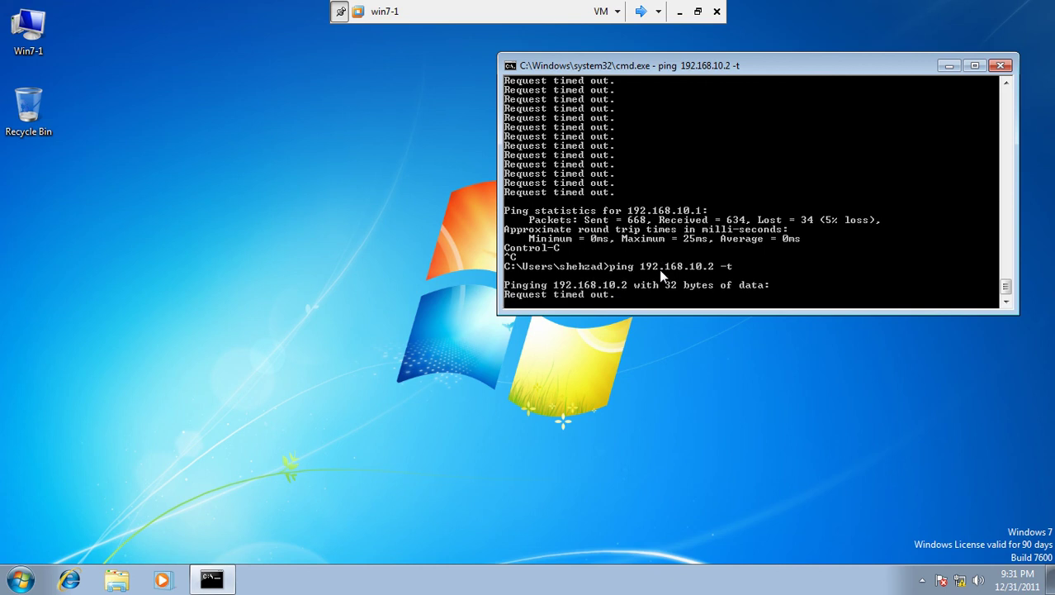
Step: Search 'admi' on win7-1 and launch Local Security Policy from Administrative Tools
click(20, 580)
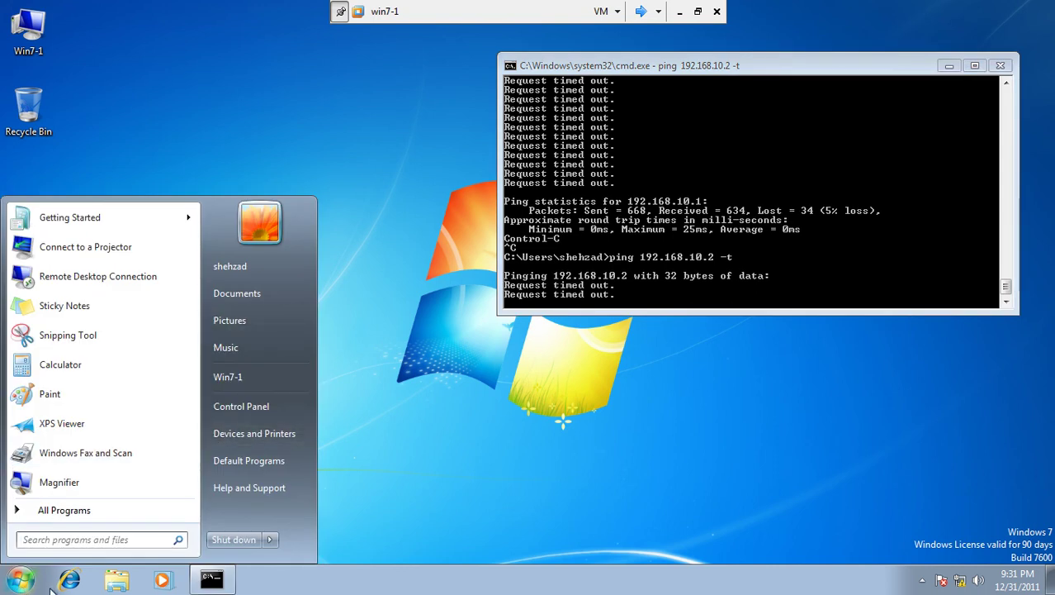
click(92, 539)
text(sys)
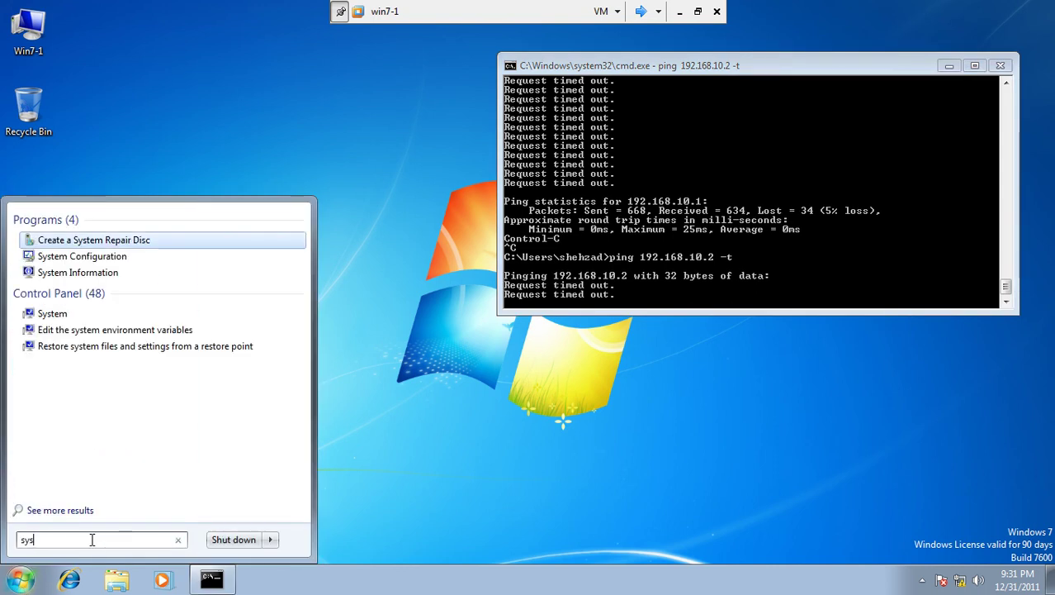
key(Escape)
text(admi)
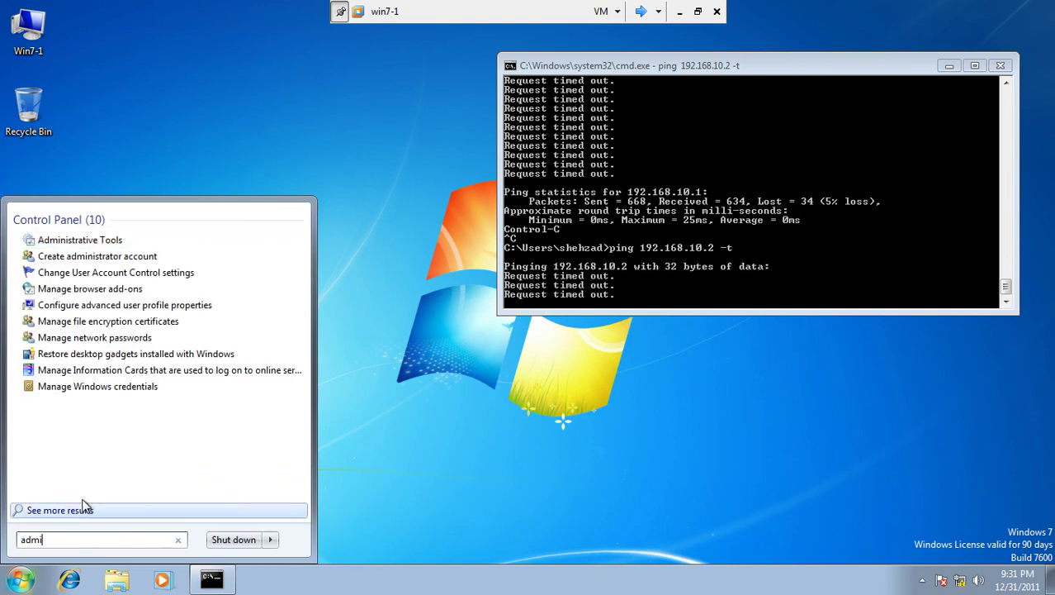
click(122, 241)
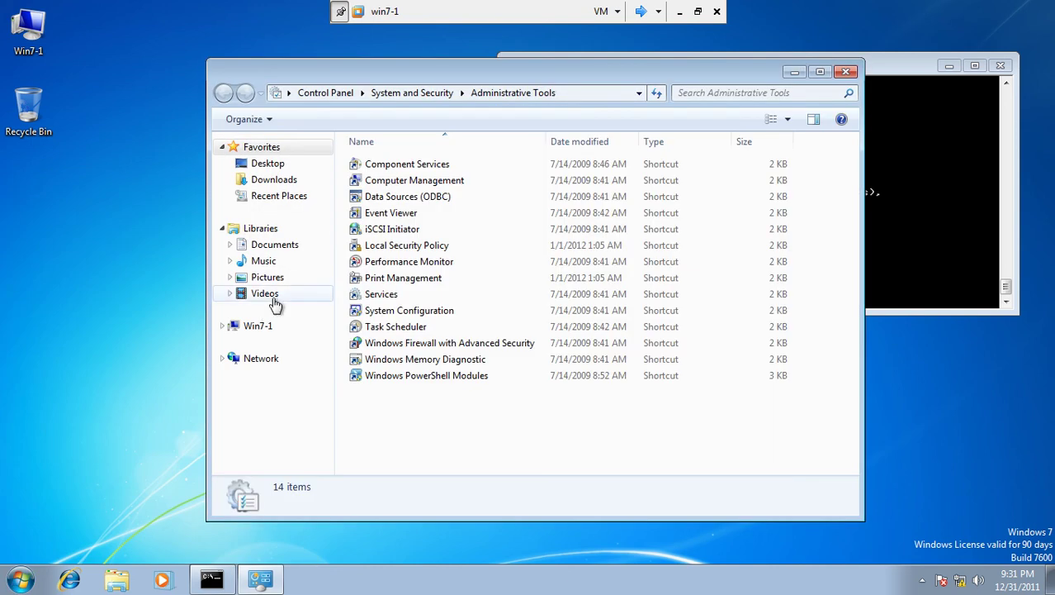
click(393, 251)
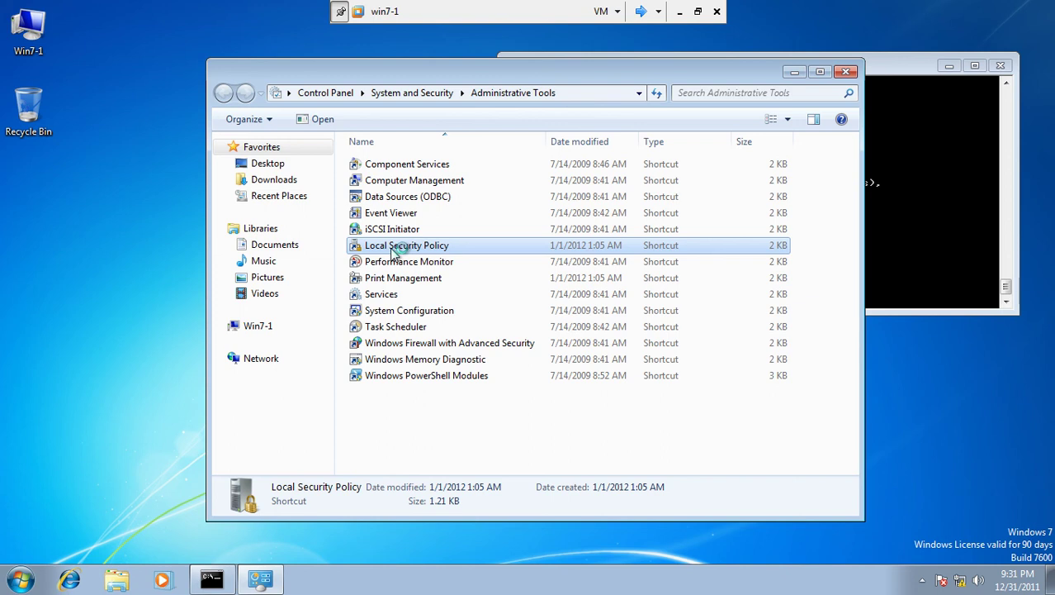
Step: Close the Administrative Tools folder and show the empty IP Security Policies on Local Computer
click(846, 72)
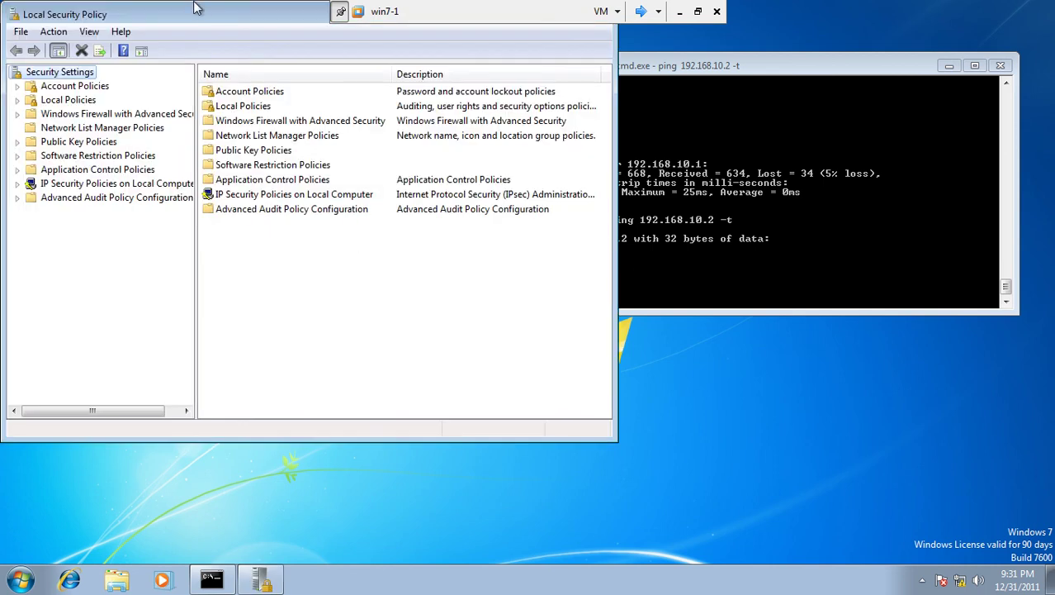
drag(198, 14, 198, 88)
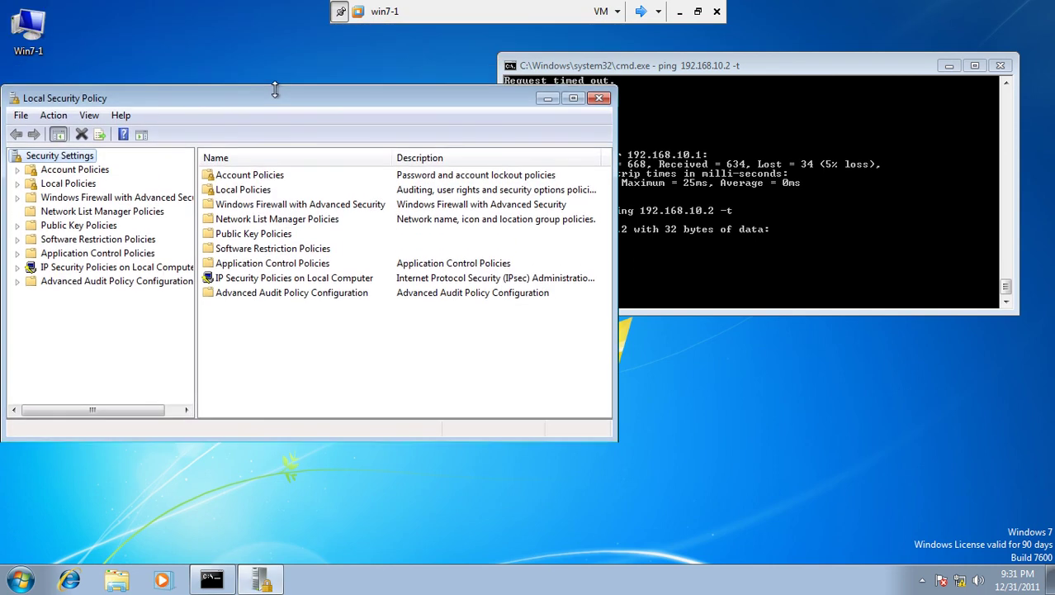
drag(264, 89, 307, 183)
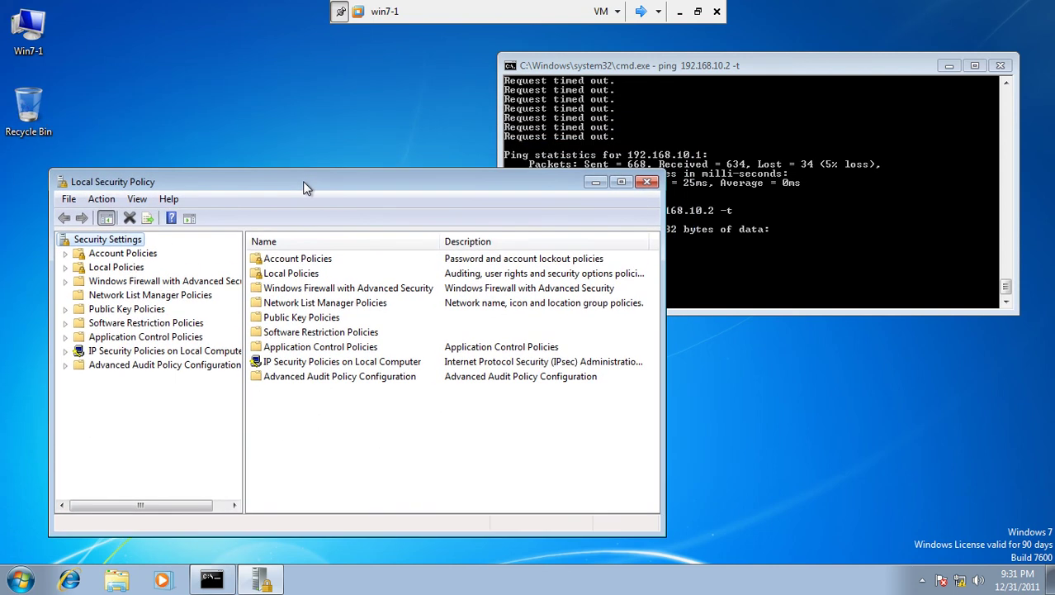
click(198, 355)
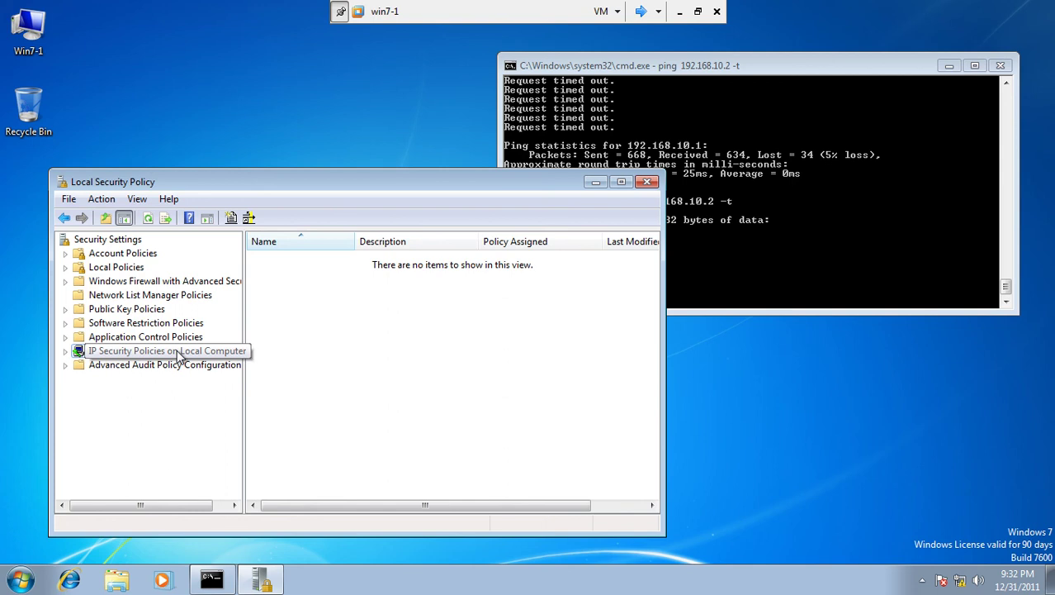
Step: Run the IP Security Policy Wizard on win7-1 with the default name and edit its properties
right_click(178, 355)
click(201, 358)
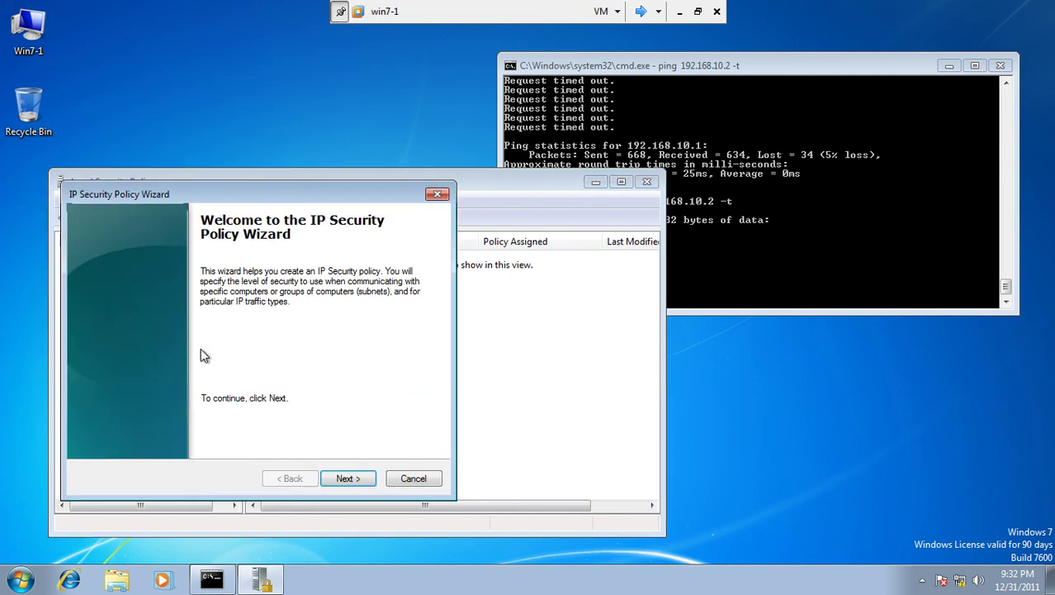
click(347, 479)
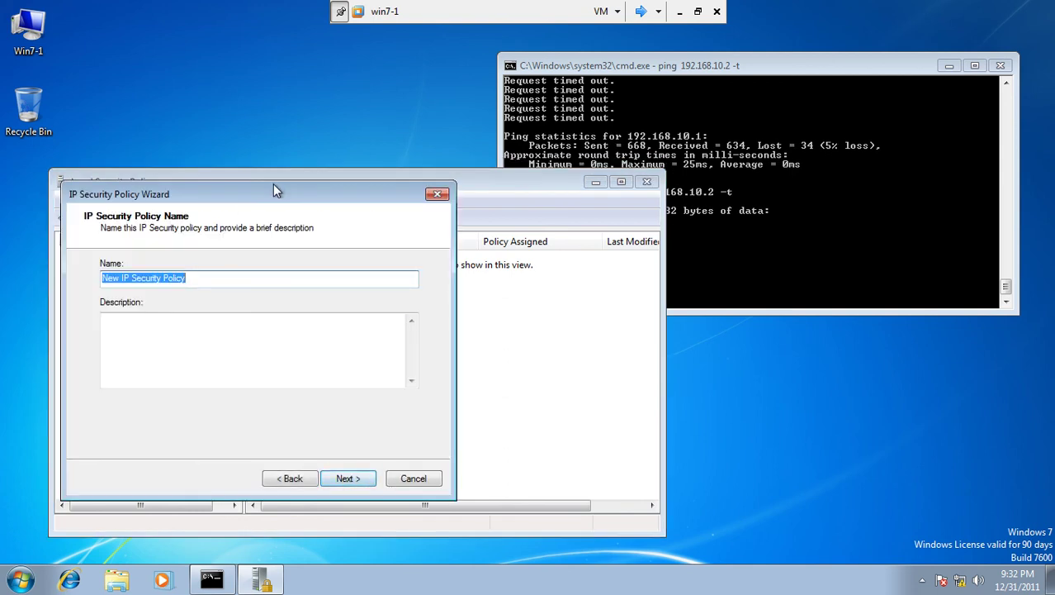
drag(275, 190, 302, 50)
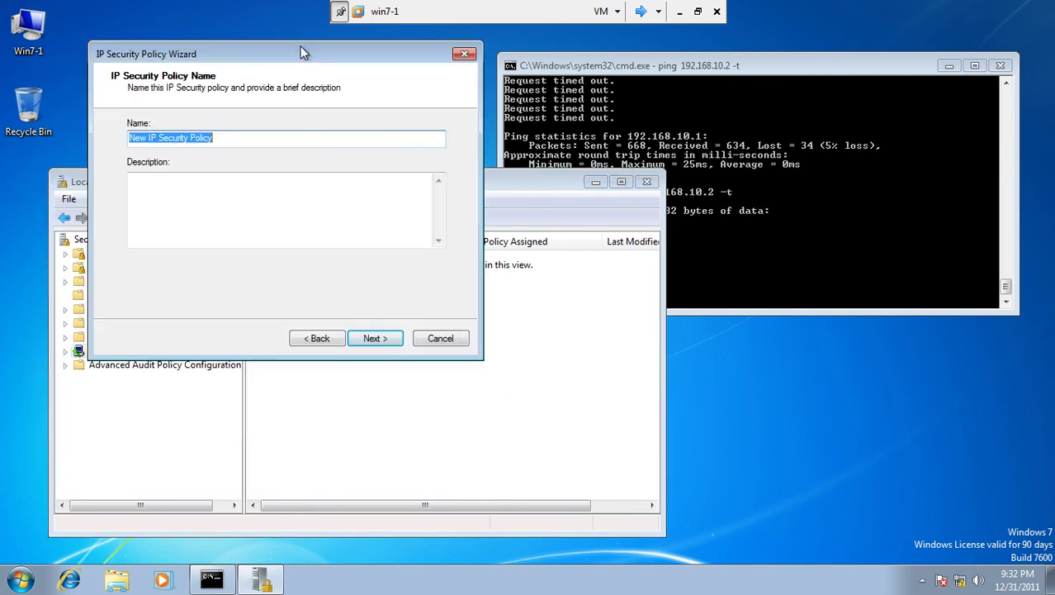
click(372, 340)
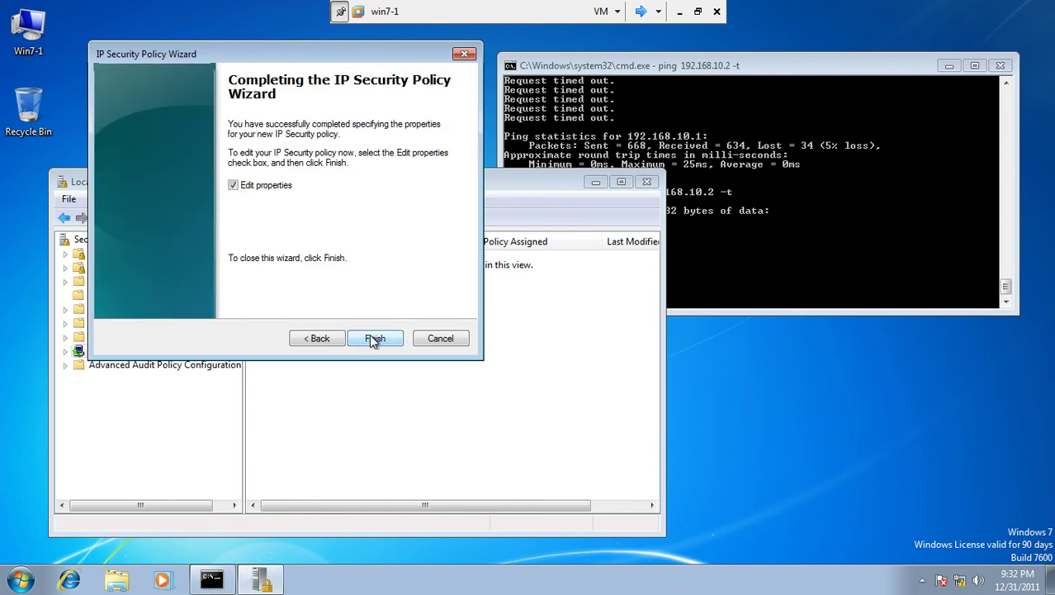
click(373, 340)
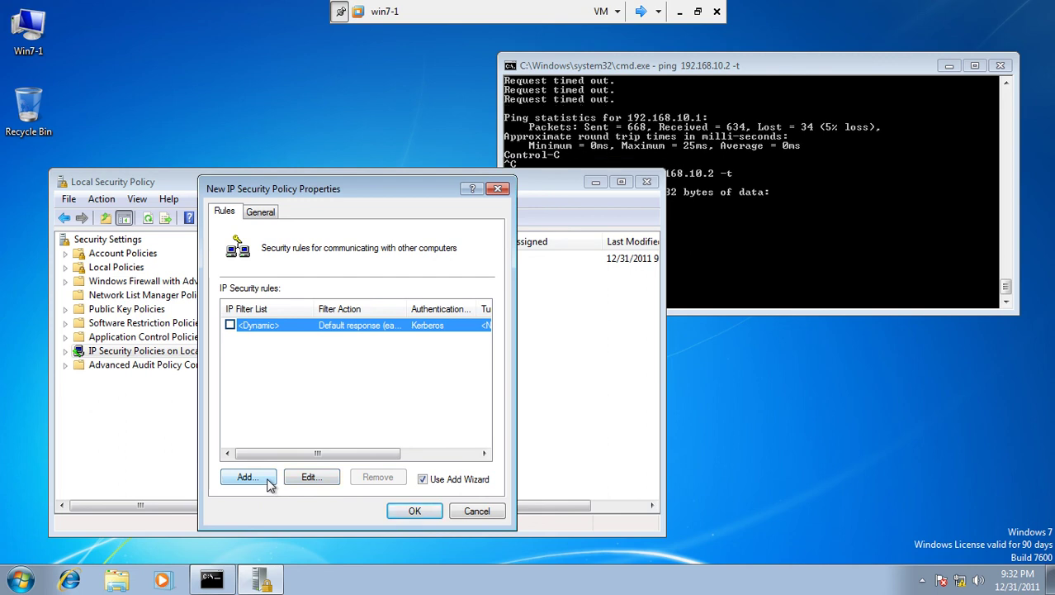
Step: Start a new security rule with no tunnel, applying to all network types
click(267, 483)
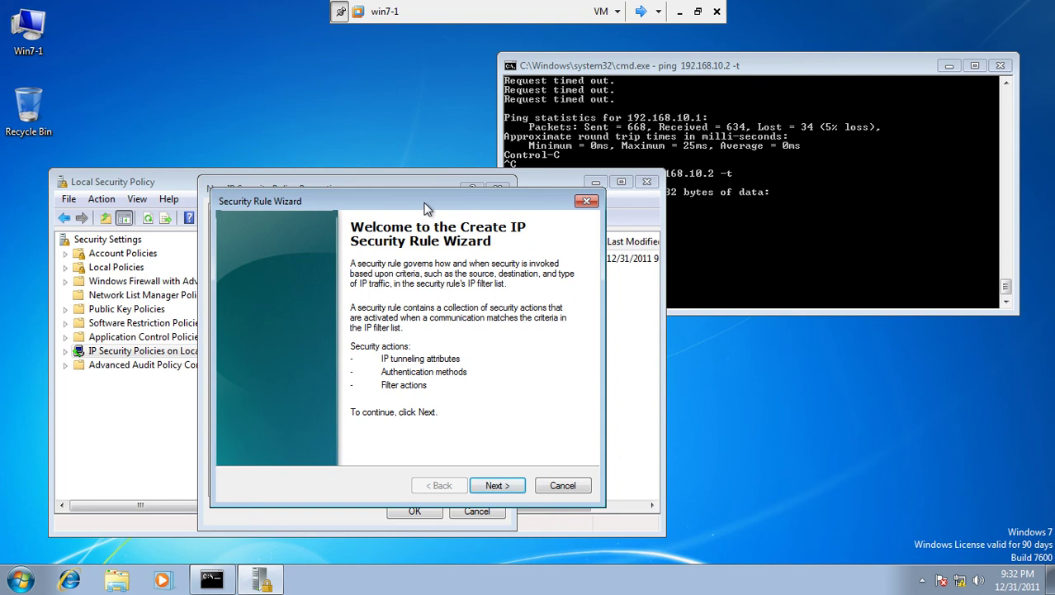
drag(426, 206, 305, 128)
click(375, 405)
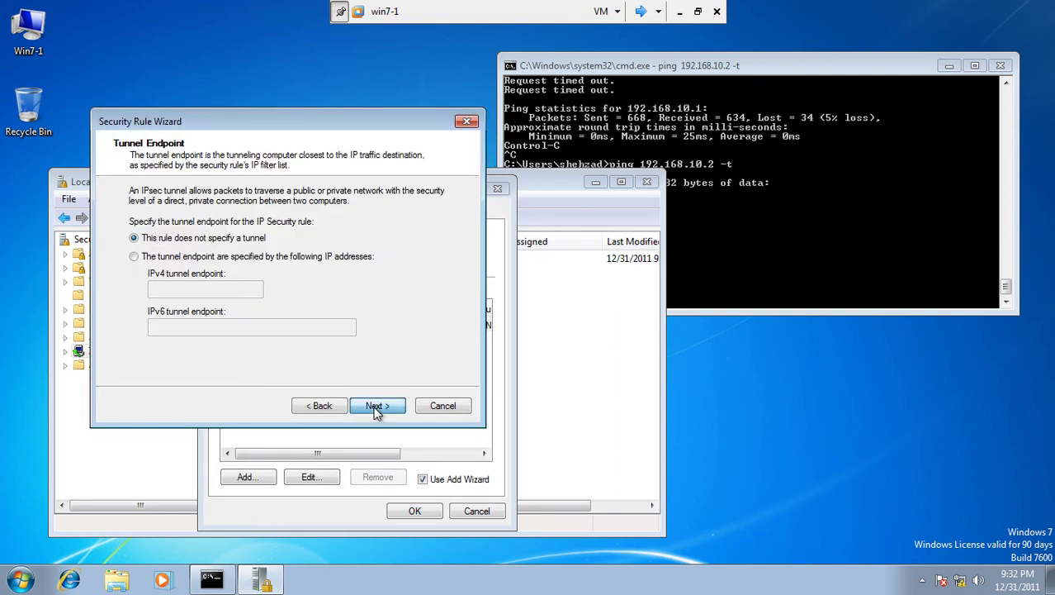
click(376, 407)
click(376, 407)
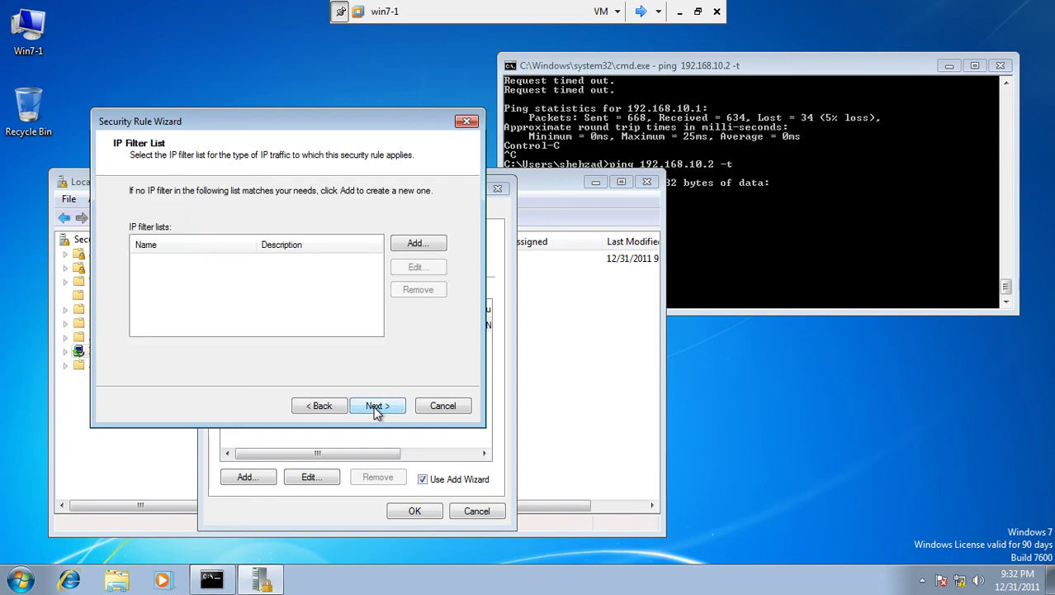
Step: Create a filter list named 'block' and add a filter with any source and destination
click(402, 243)
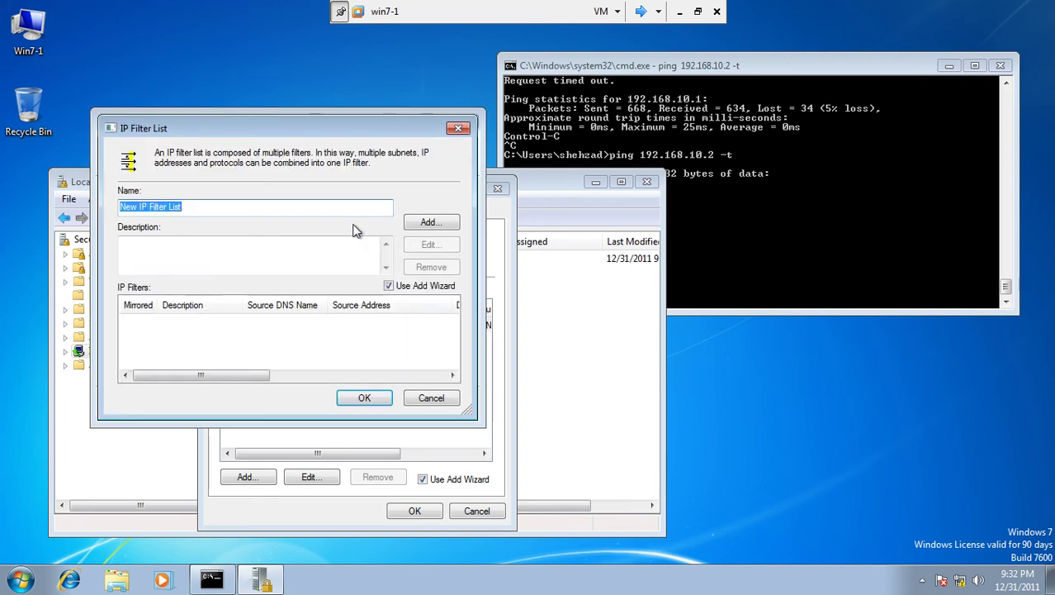
text(block ICMP)
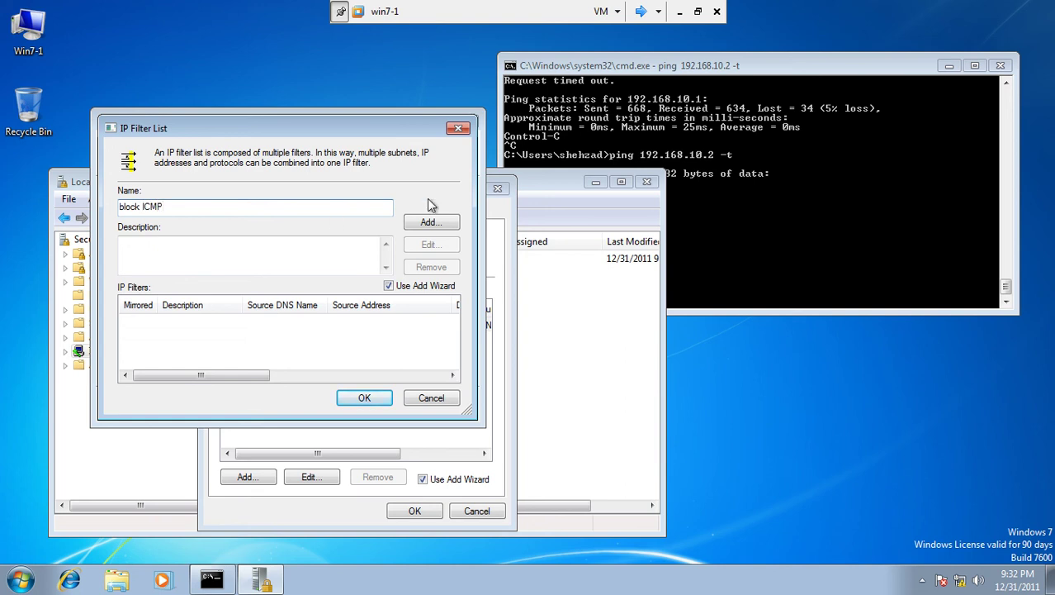
click(450, 226)
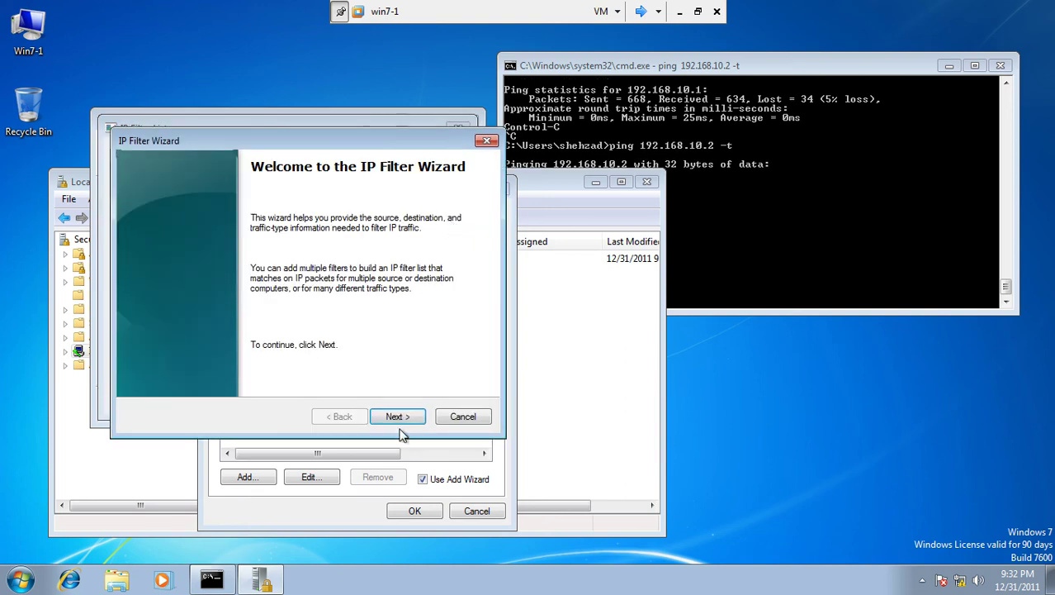
click(401, 420)
click(401, 420)
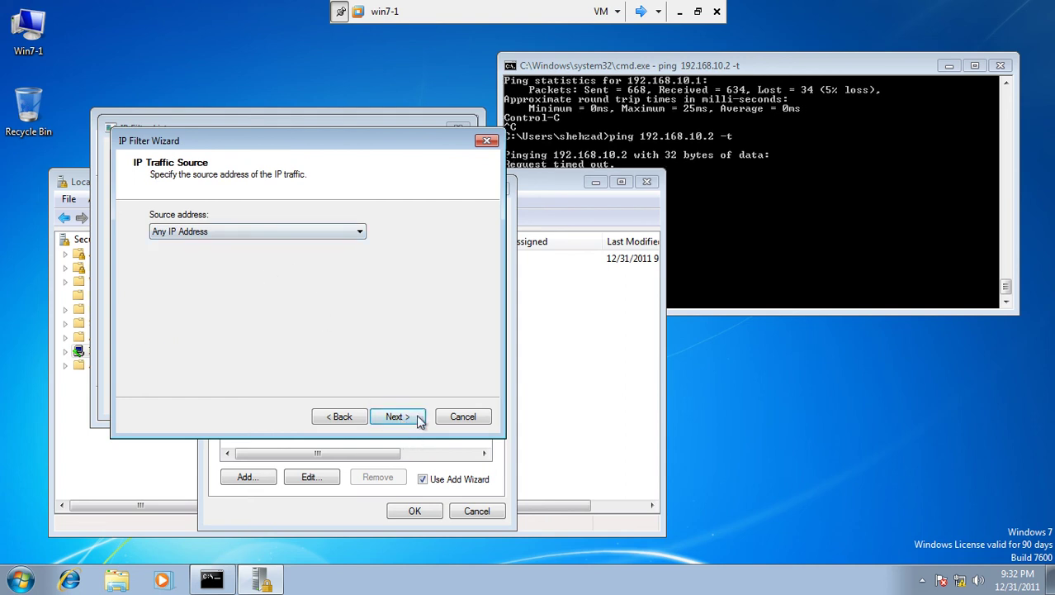
click(400, 417)
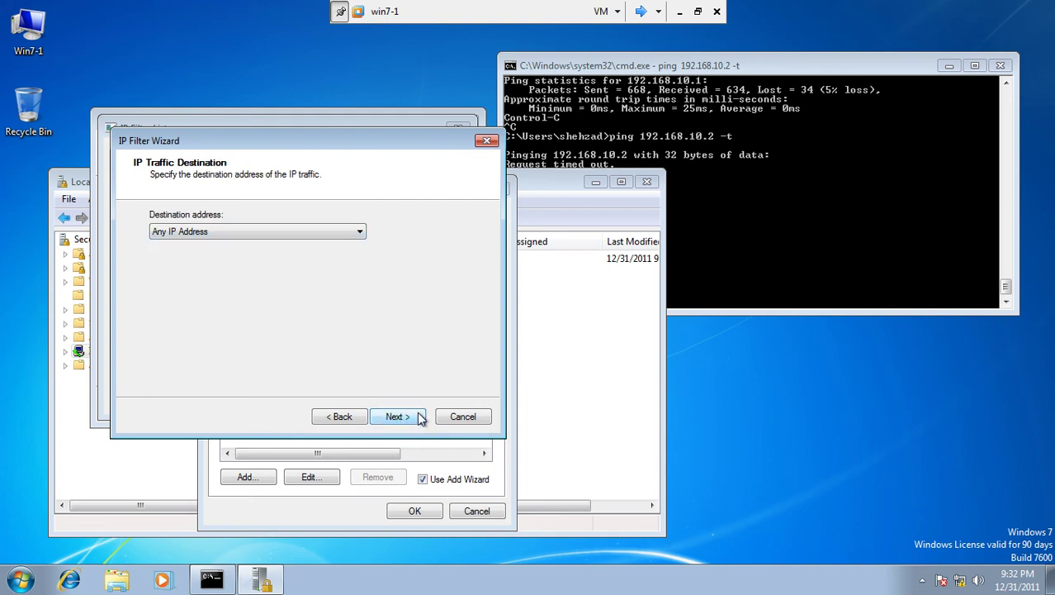
click(420, 418)
Step: Set the filter protocol to ICMP, save the block ICMP list, and select it for the rule
click(225, 230)
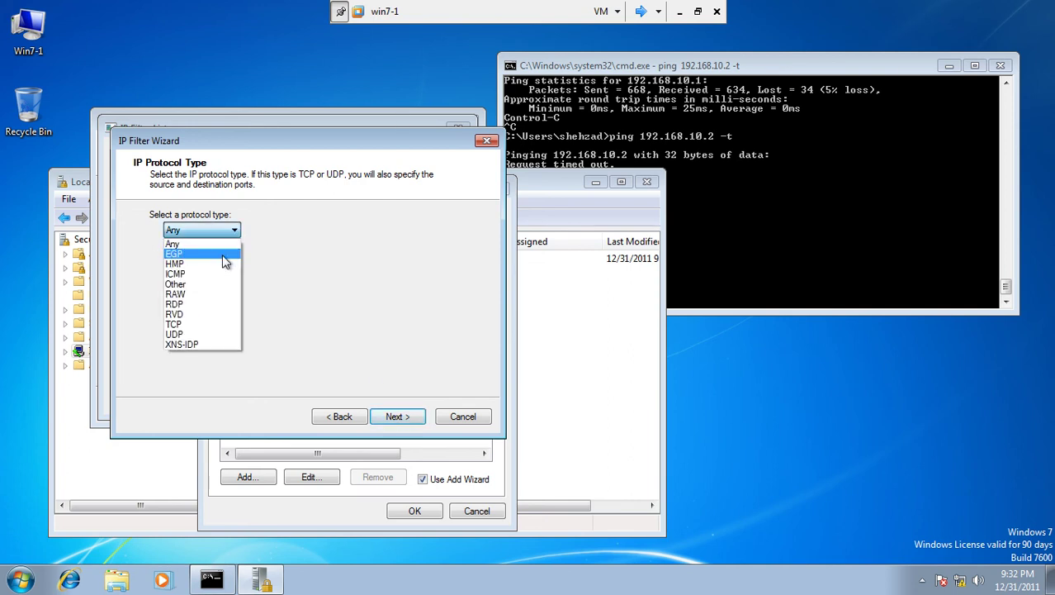
click(218, 273)
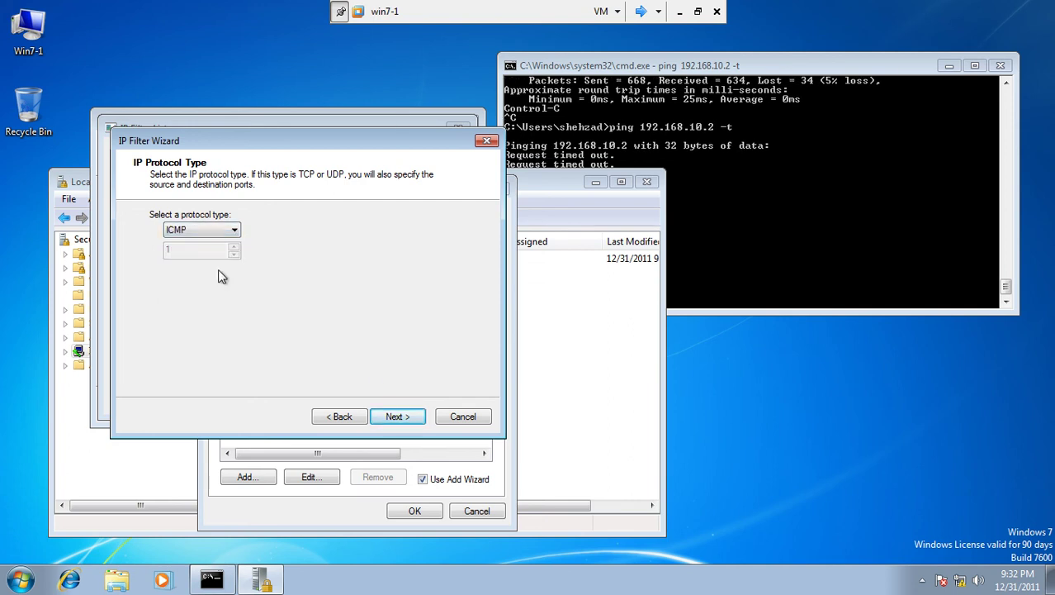
click(400, 418)
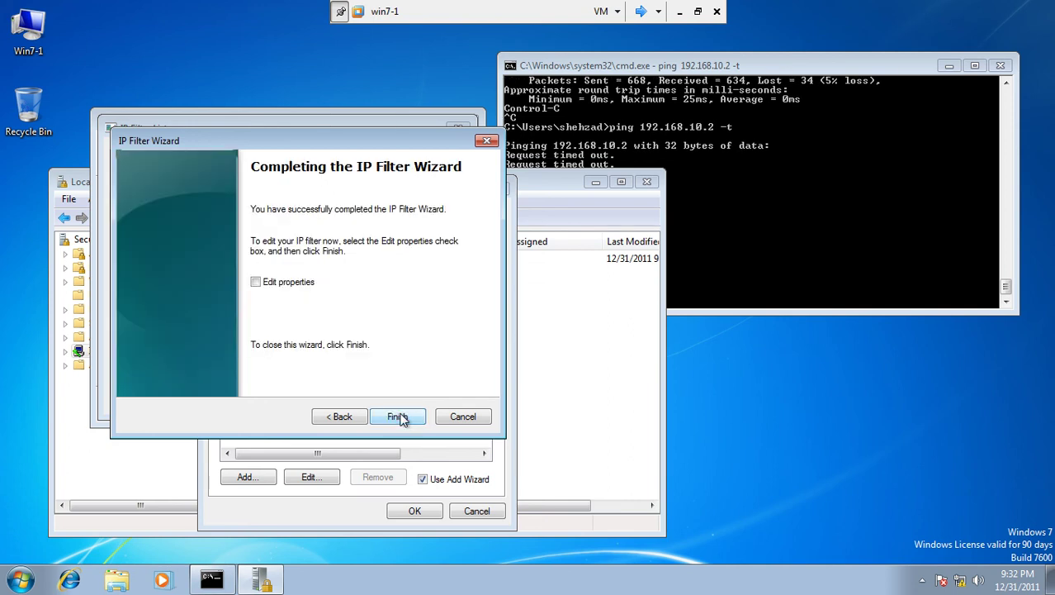
click(398, 417)
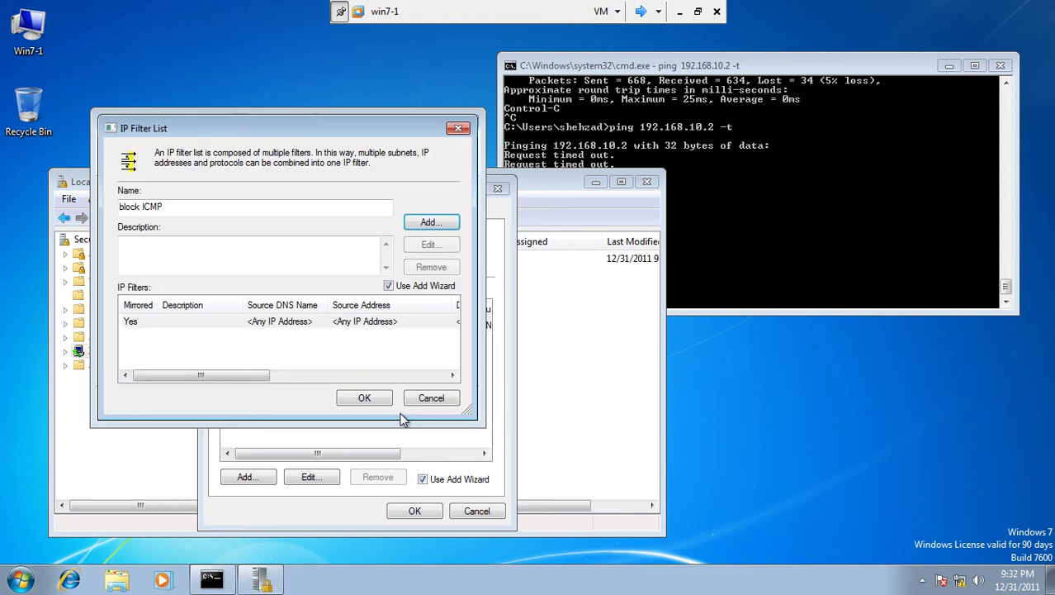
click(299, 324)
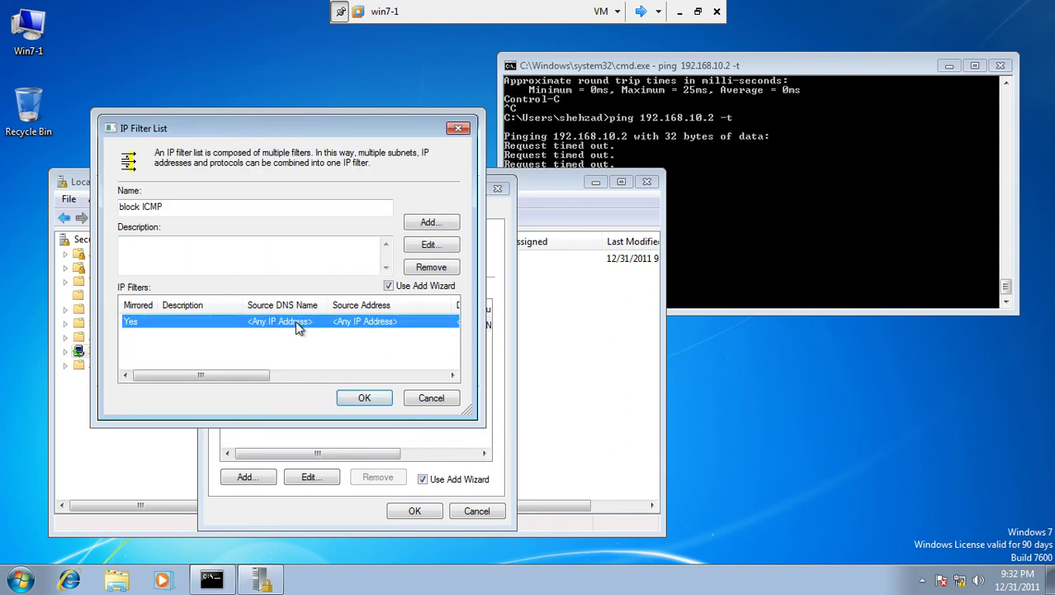
click(364, 399)
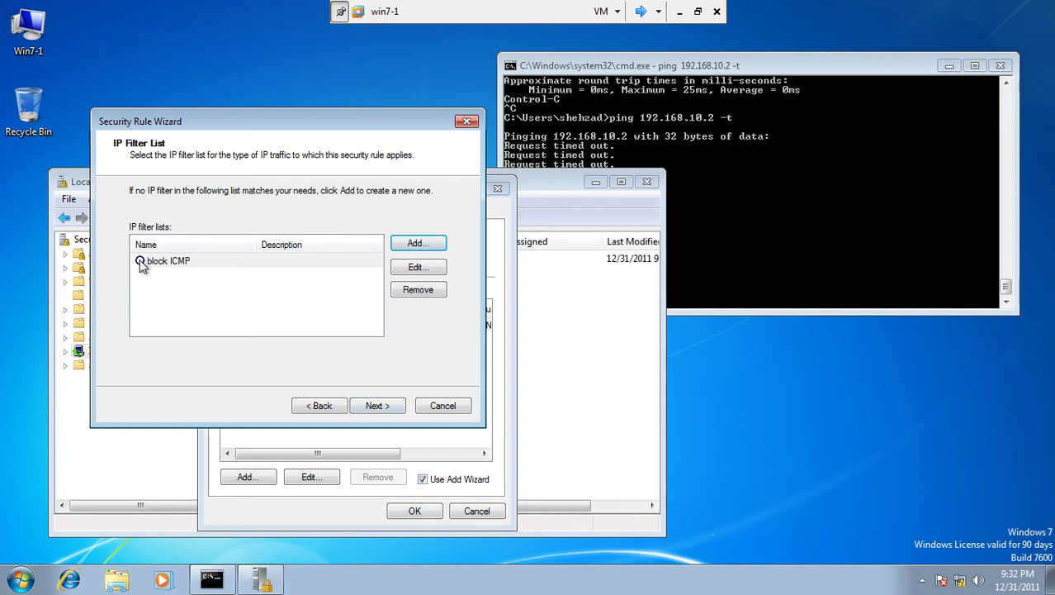
click(141, 262)
click(372, 406)
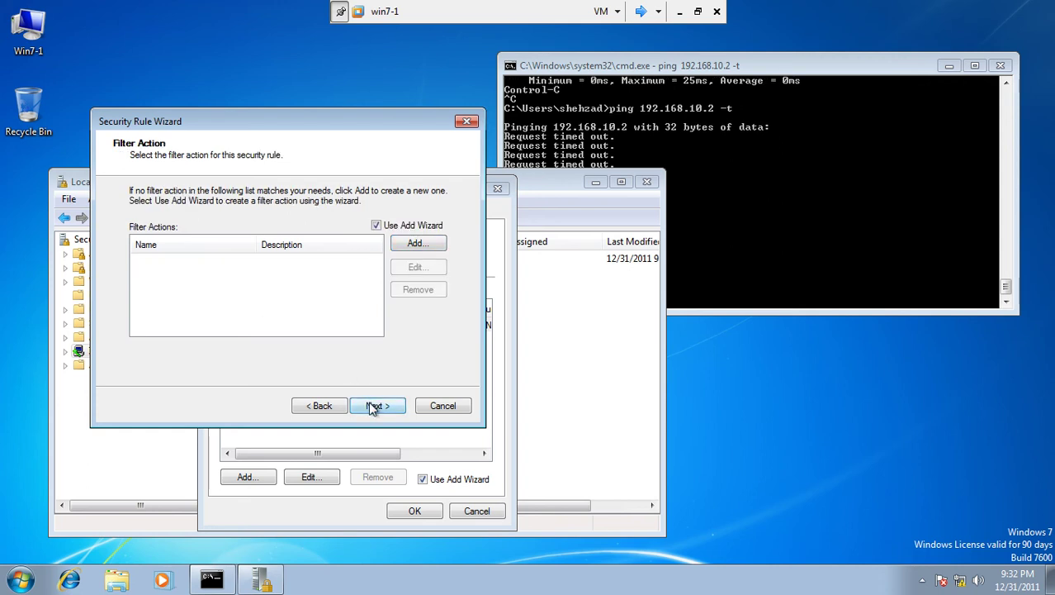
Step: Create a default-named Negotiate security filter action refusing unsecured traffic, with integrity and encryption
click(419, 245)
click(404, 405)
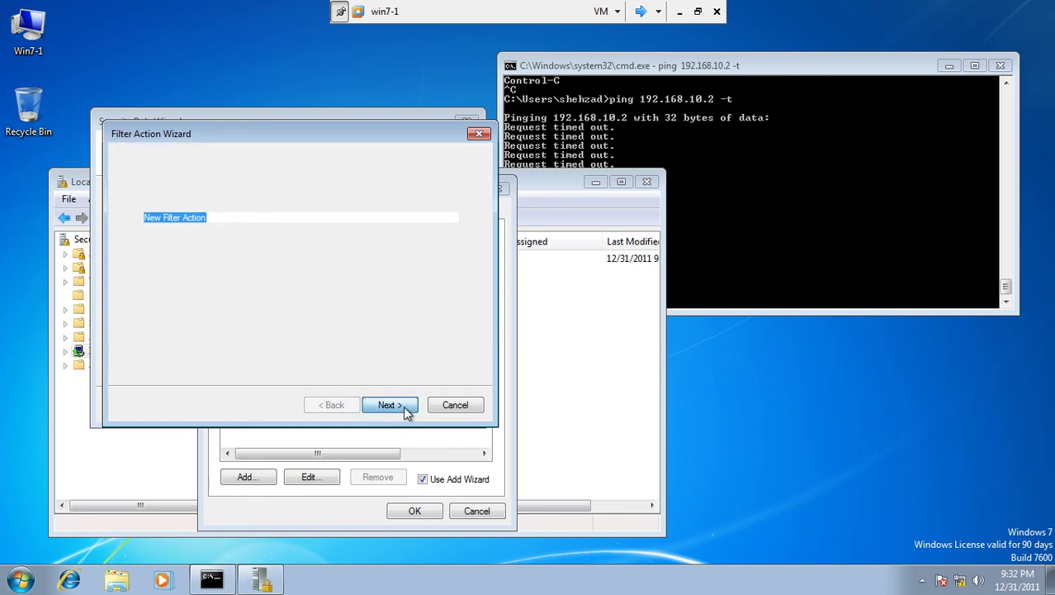
click(403, 406)
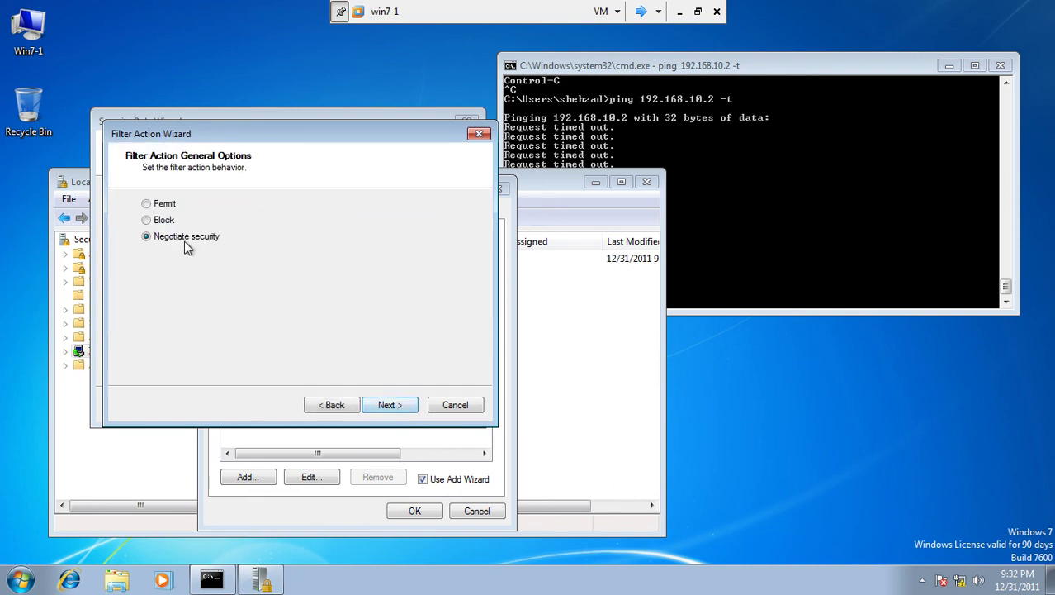
click(395, 402)
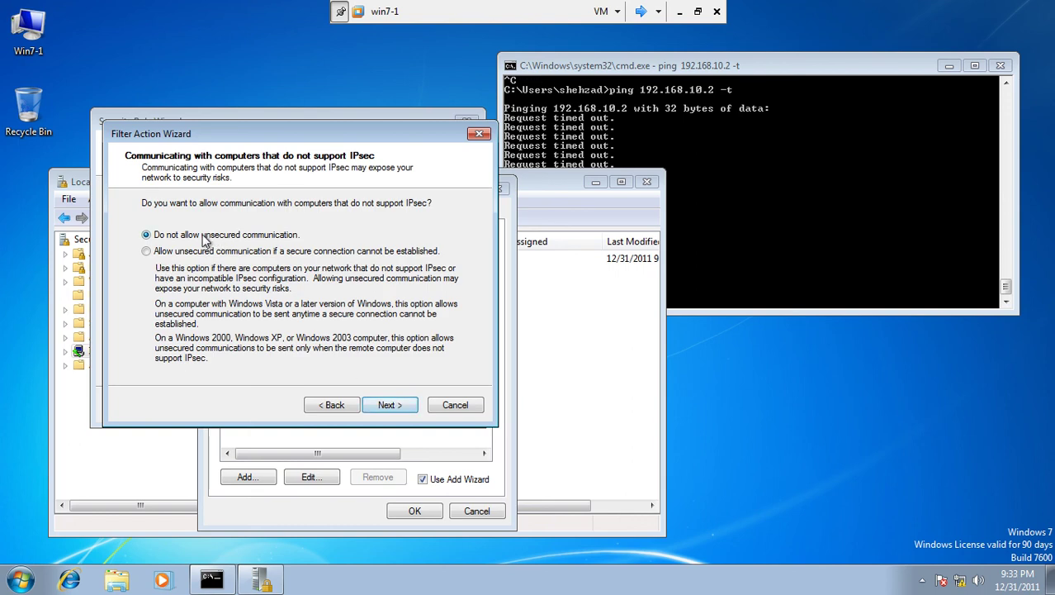
click(389, 408)
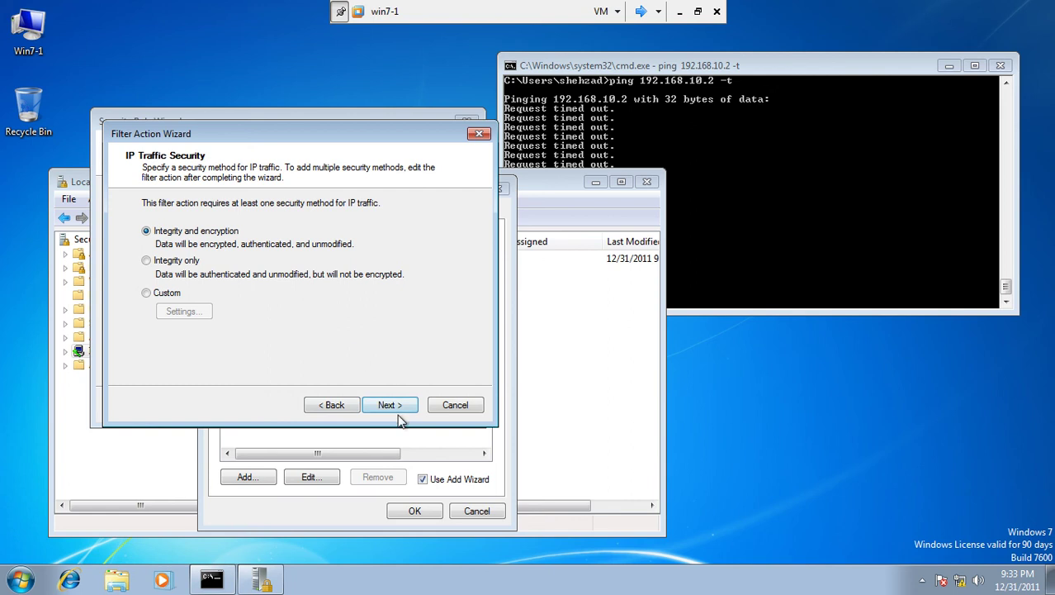
click(401, 412)
click(390, 406)
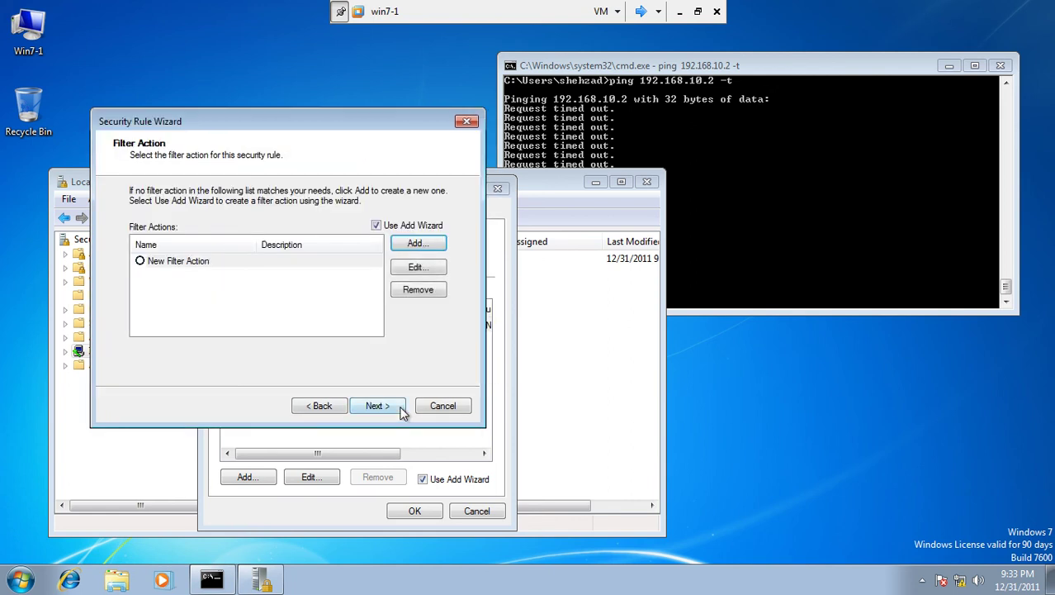
Step: Assign New Filter Action to the rule, enter the preshared key for authentication, and finish the rule
click(140, 261)
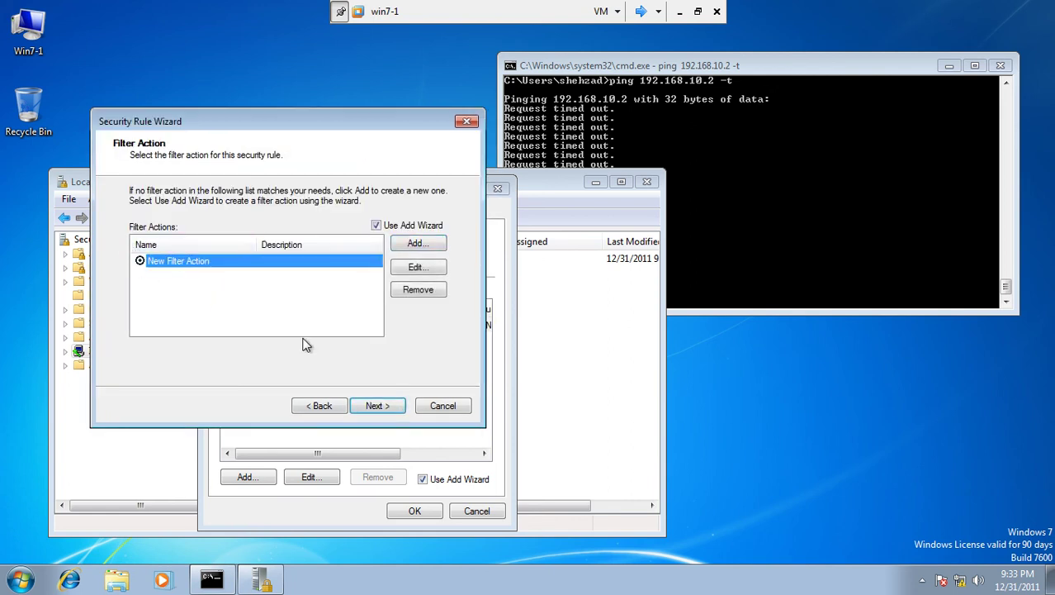
click(383, 407)
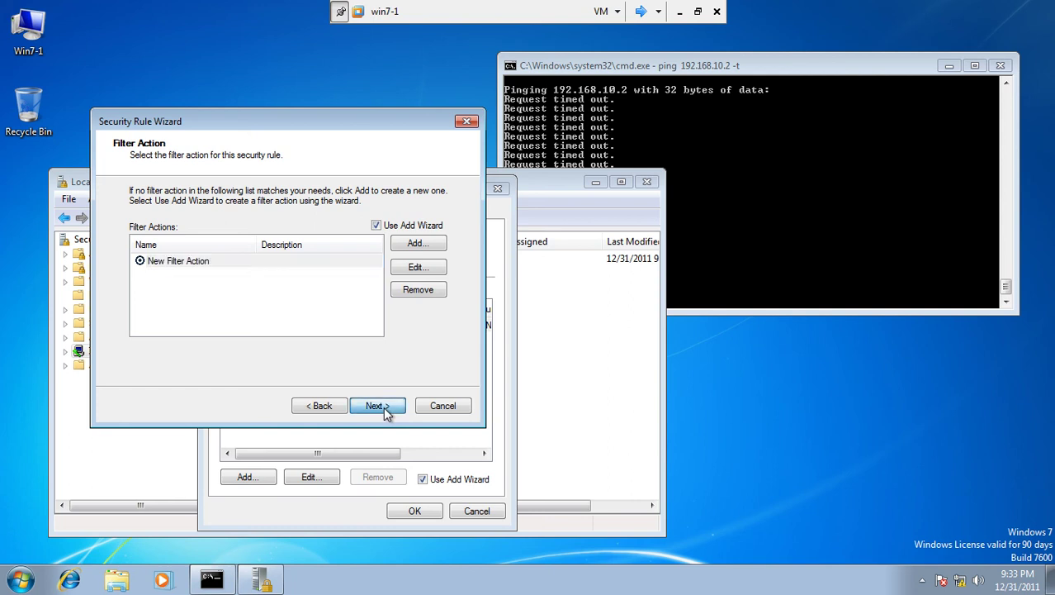
click(218, 300)
click(218, 318)
text(123abc)
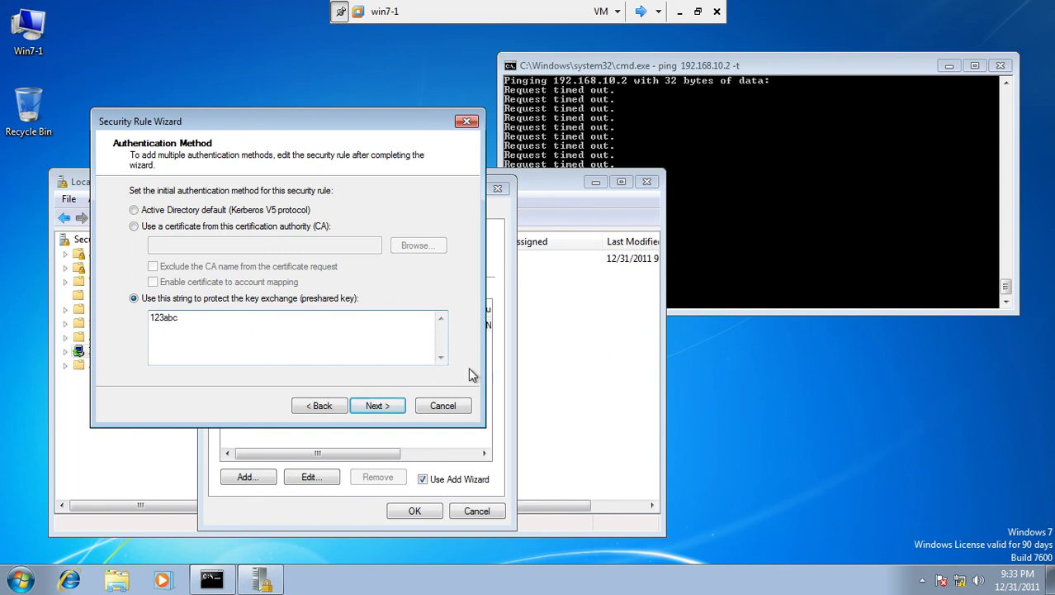
click(393, 408)
click(377, 406)
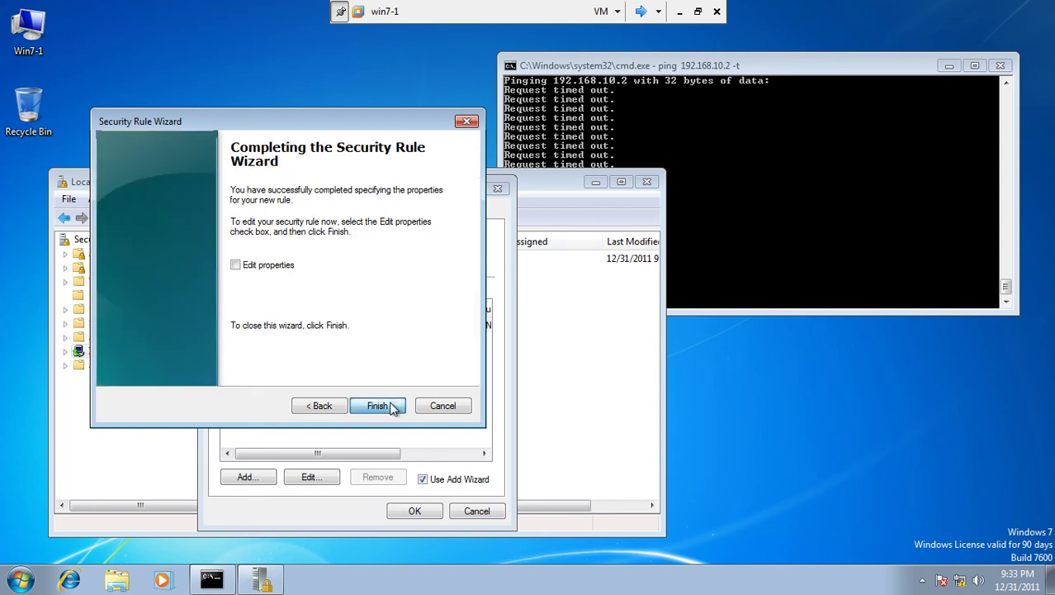
Step: Save and assign win7-1's New IP Security Policy, then close Local Security Policy once 192.168.10.2 replies
click(415, 511)
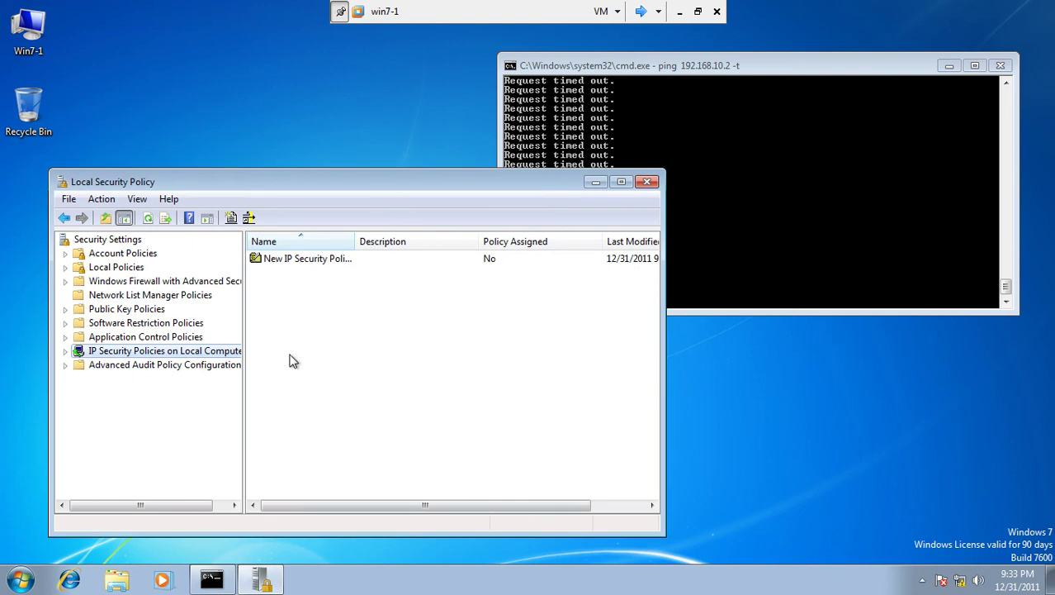
right_click(313, 259)
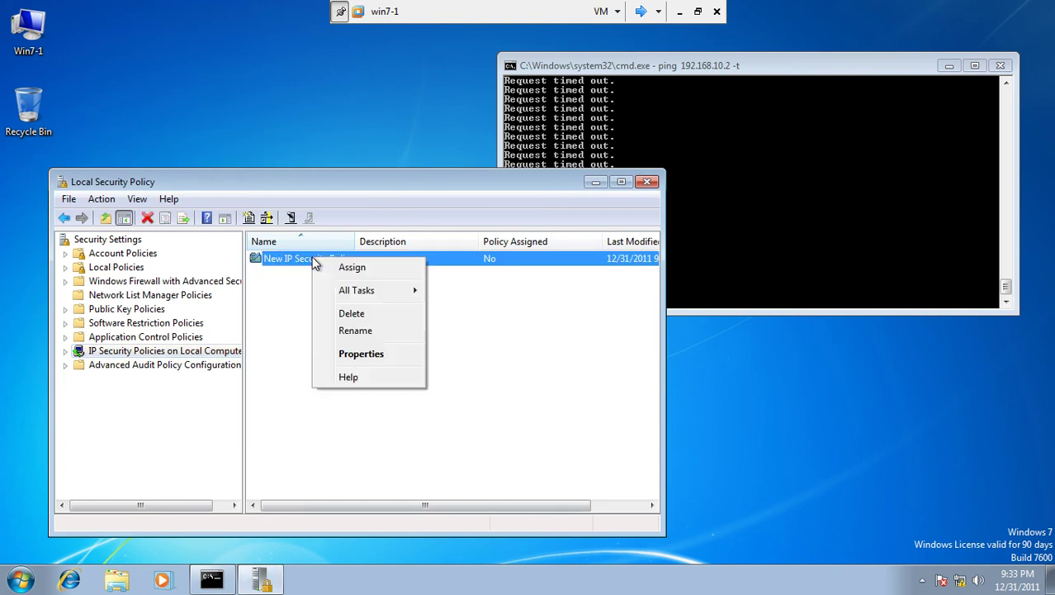
drag(613, 64, 720, 37)
click(484, 176)
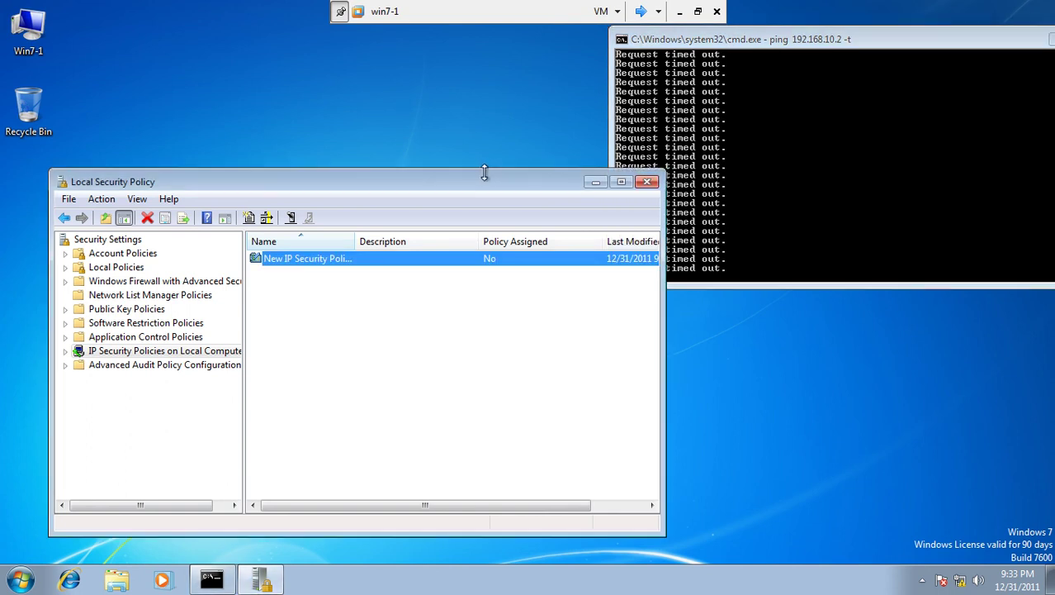
drag(480, 178, 414, 169)
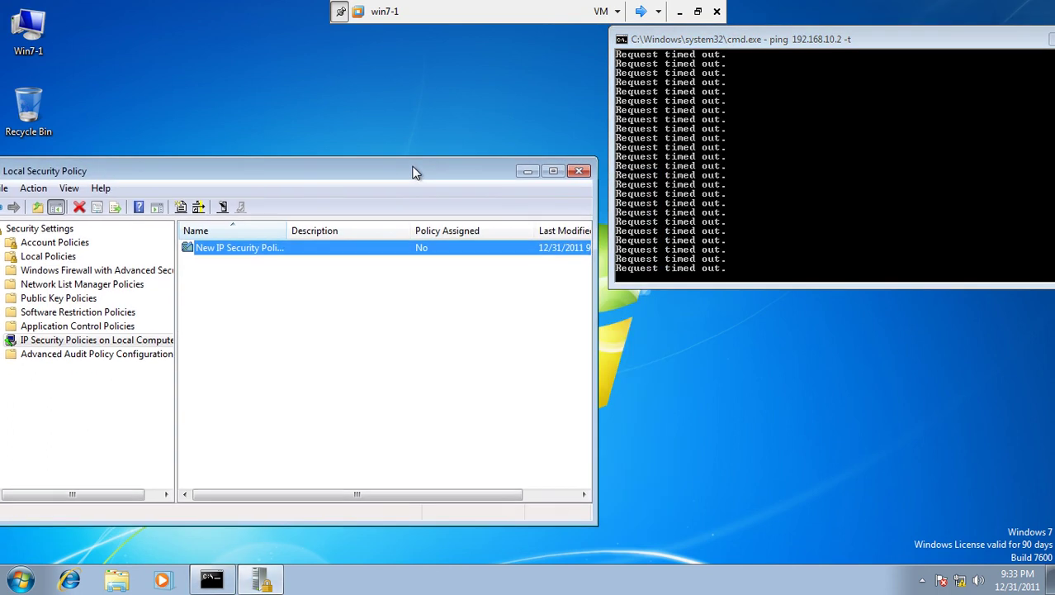
right_click(337, 254)
click(355, 256)
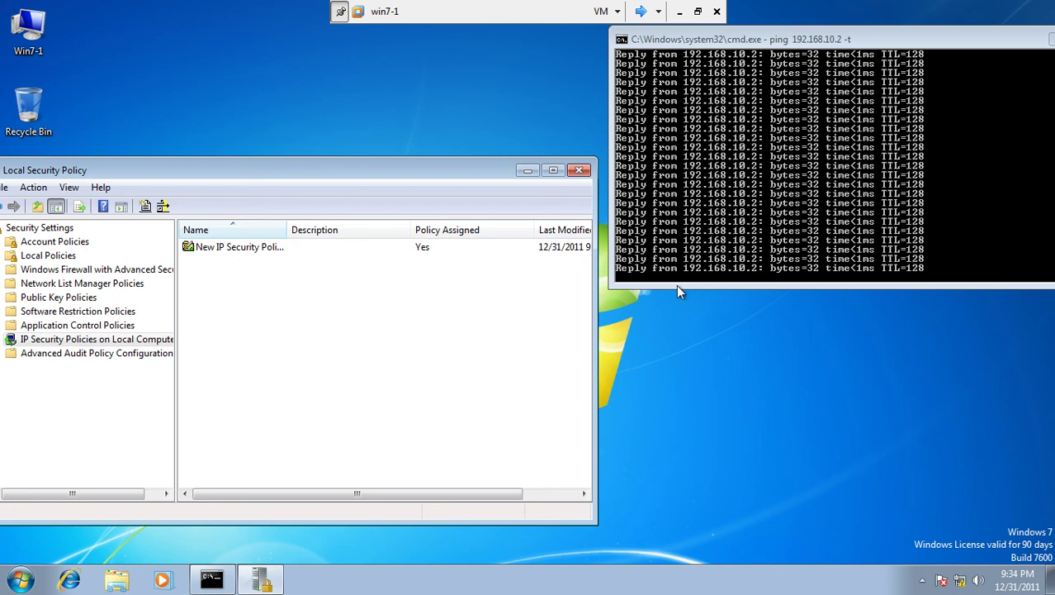
click(579, 171)
drag(743, 38, 414, 162)
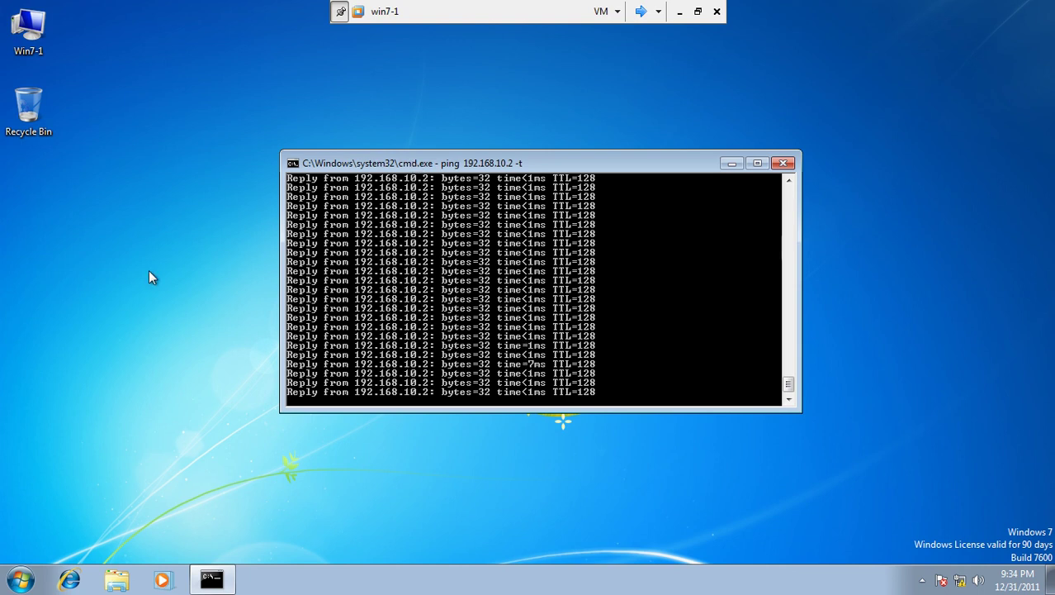
Step: Reopen Local Security Policy on win7-1 via an 'admin' search and show IP Security Policies
click(20, 581)
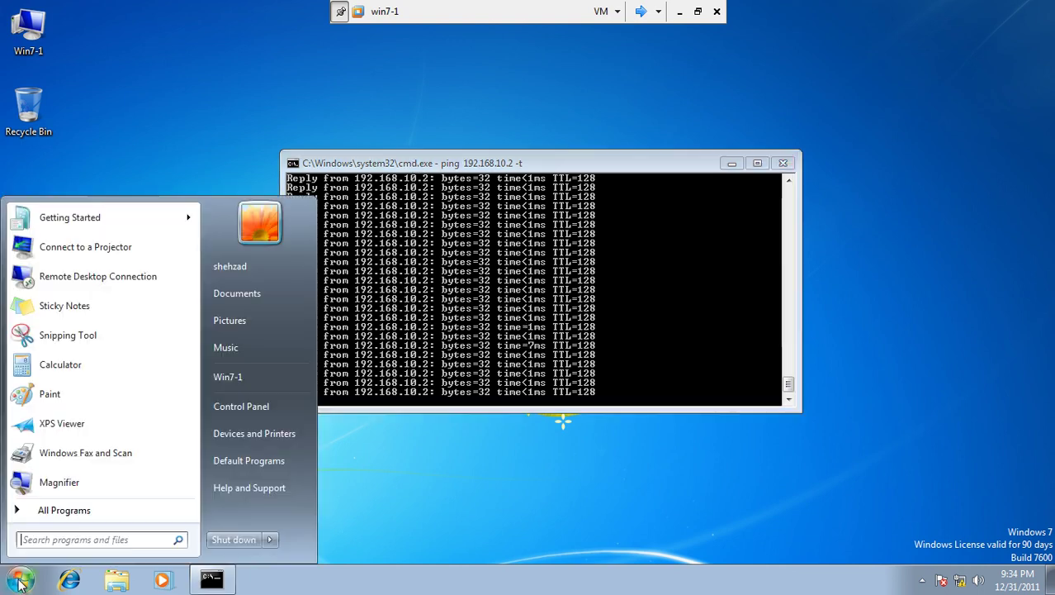
click(236, 406)
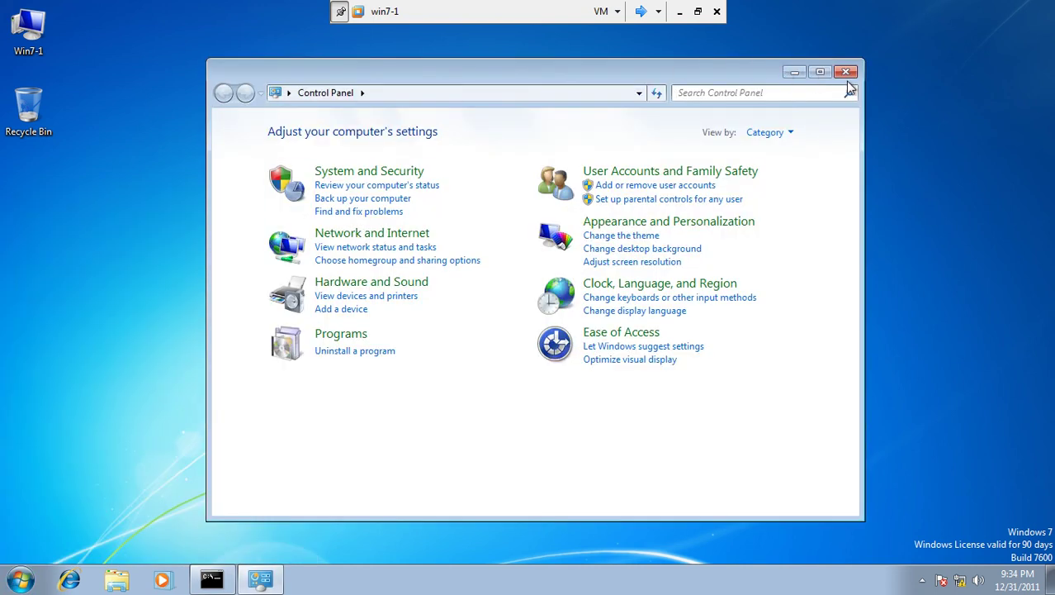
click(846, 74)
drag(662, 163, 807, 104)
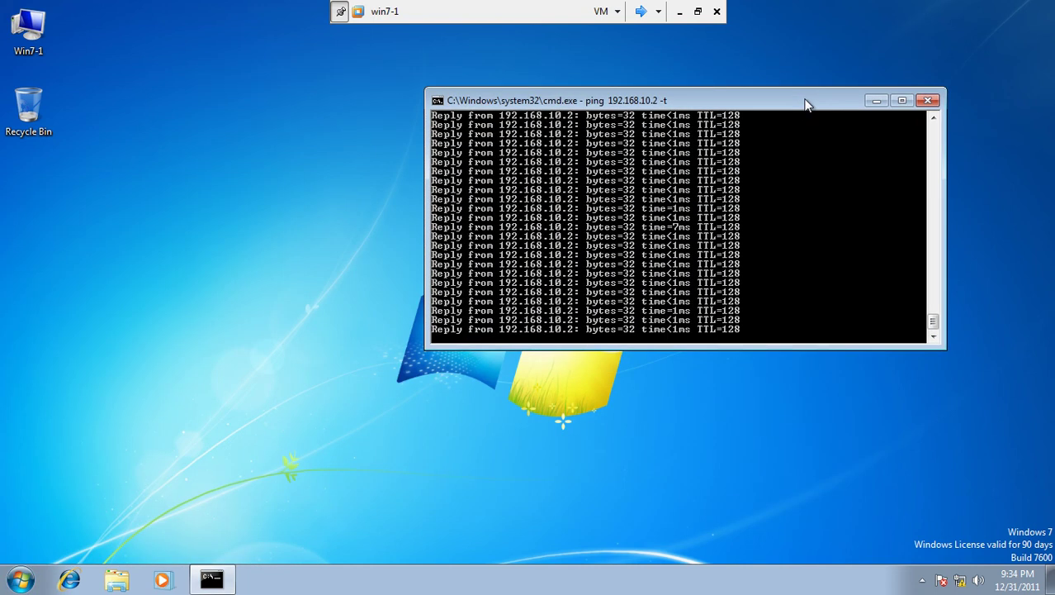
click(19, 579)
click(50, 541)
text(admin)
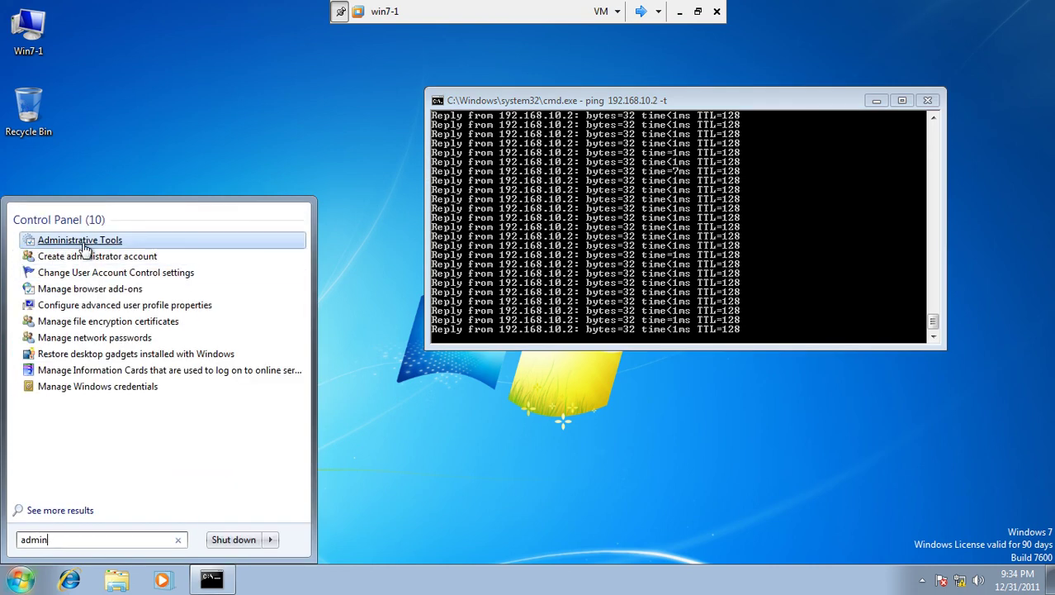
click(81, 240)
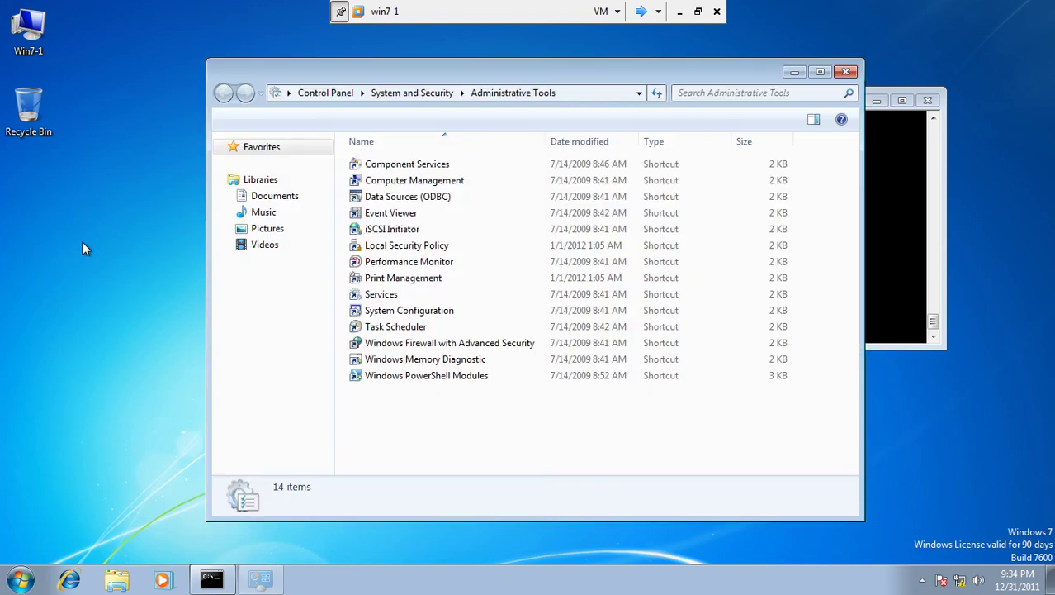
double_click(413, 245)
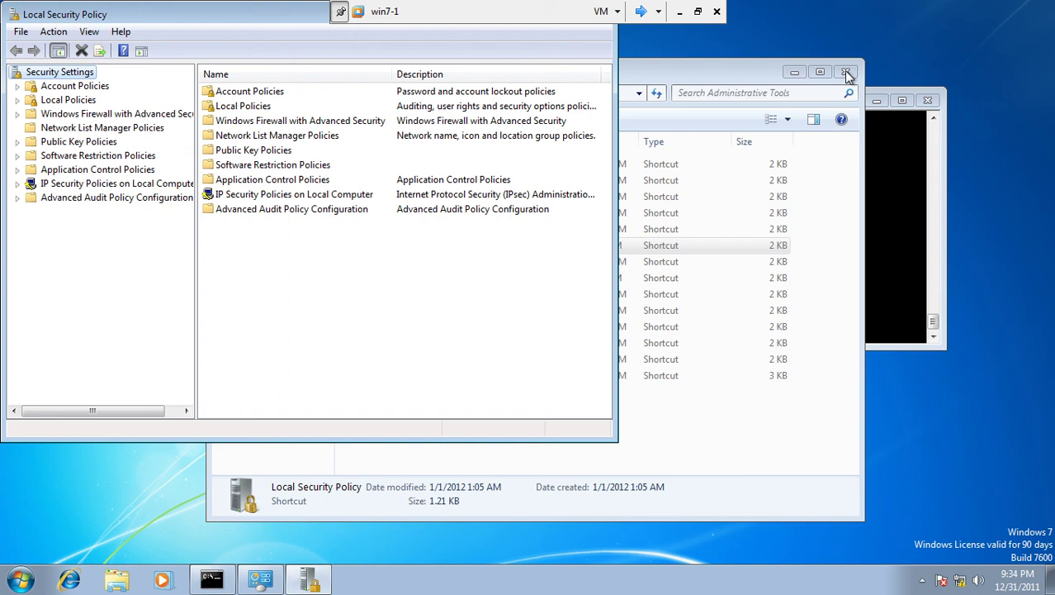
click(846, 71)
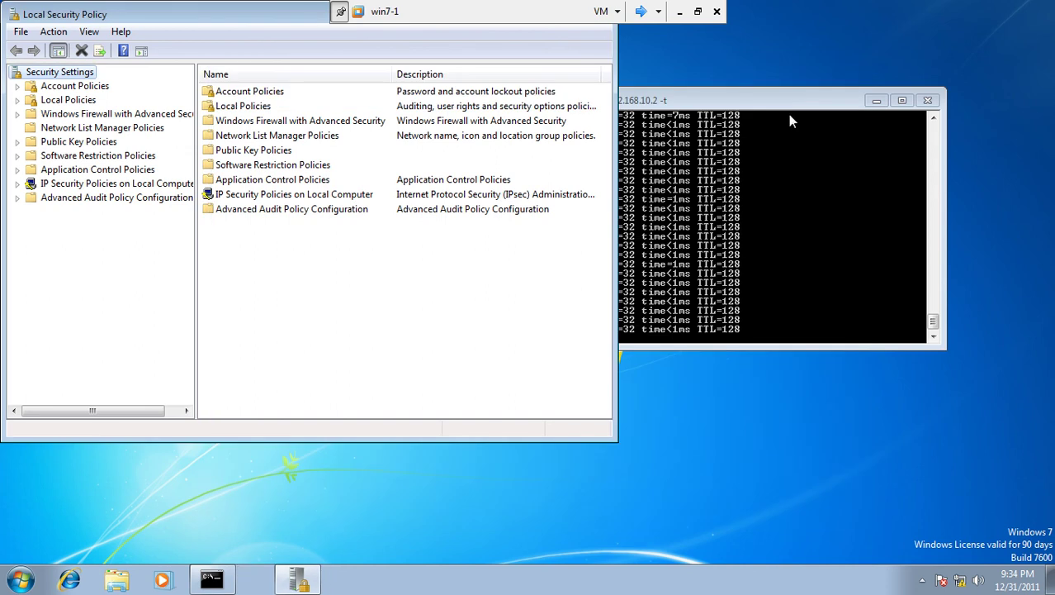
click(91, 183)
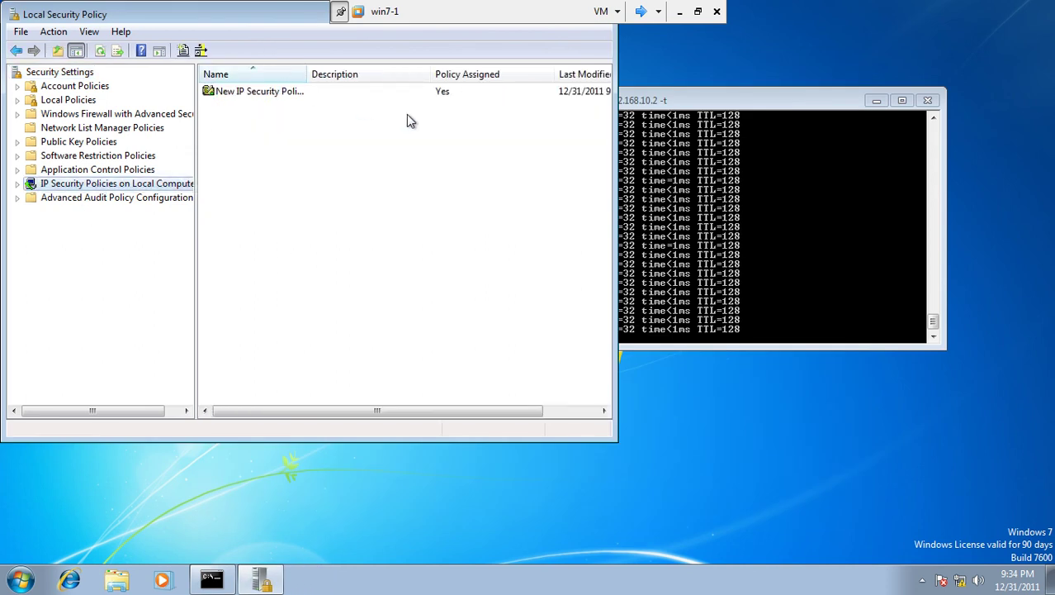
Step: Un-assign the New IP Security Policy and check the ping output
click(262, 97)
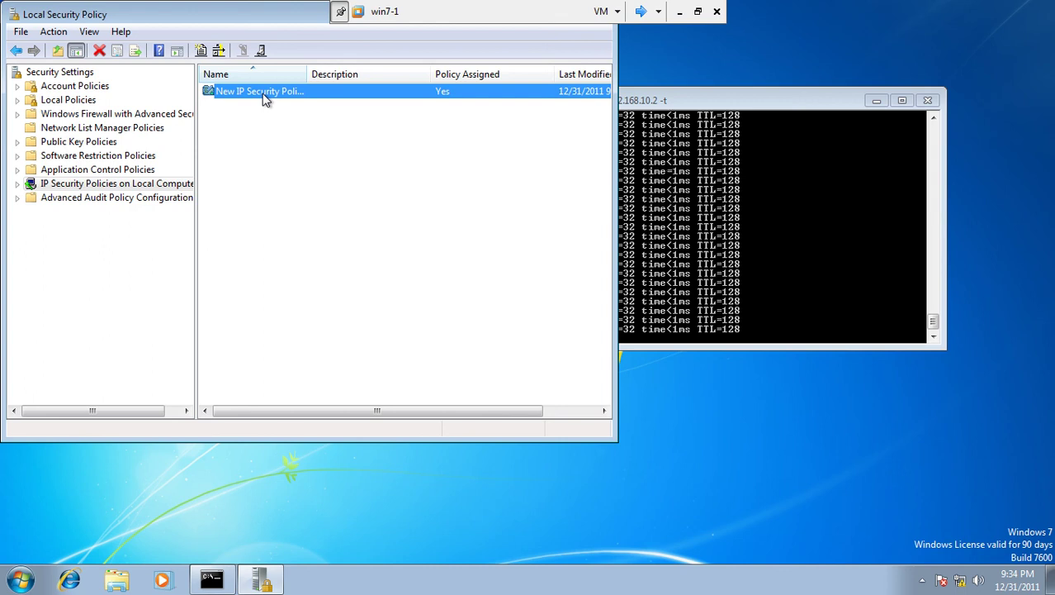
right_click(264, 99)
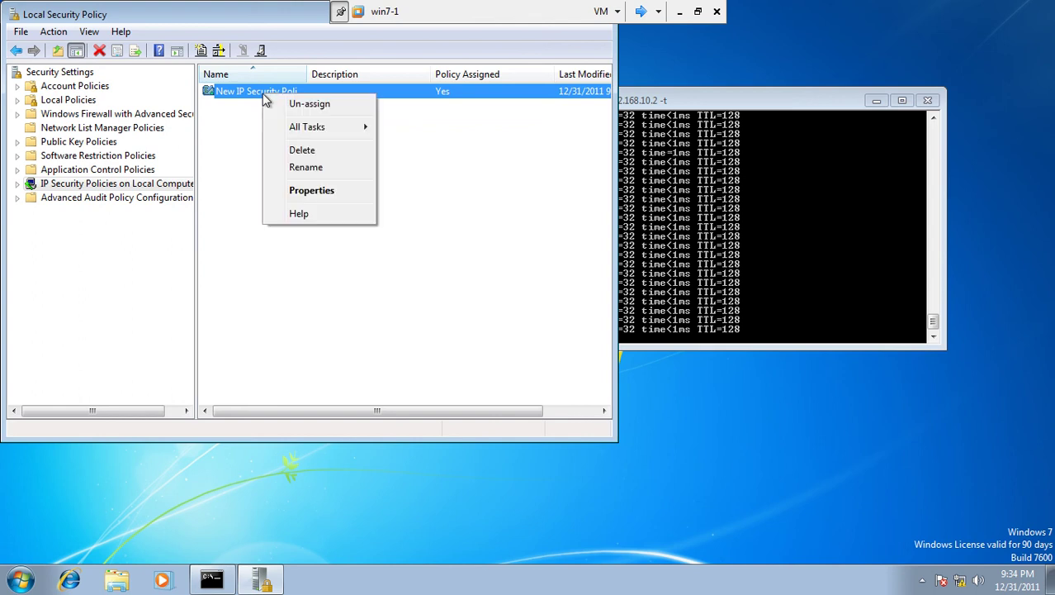
click(307, 104)
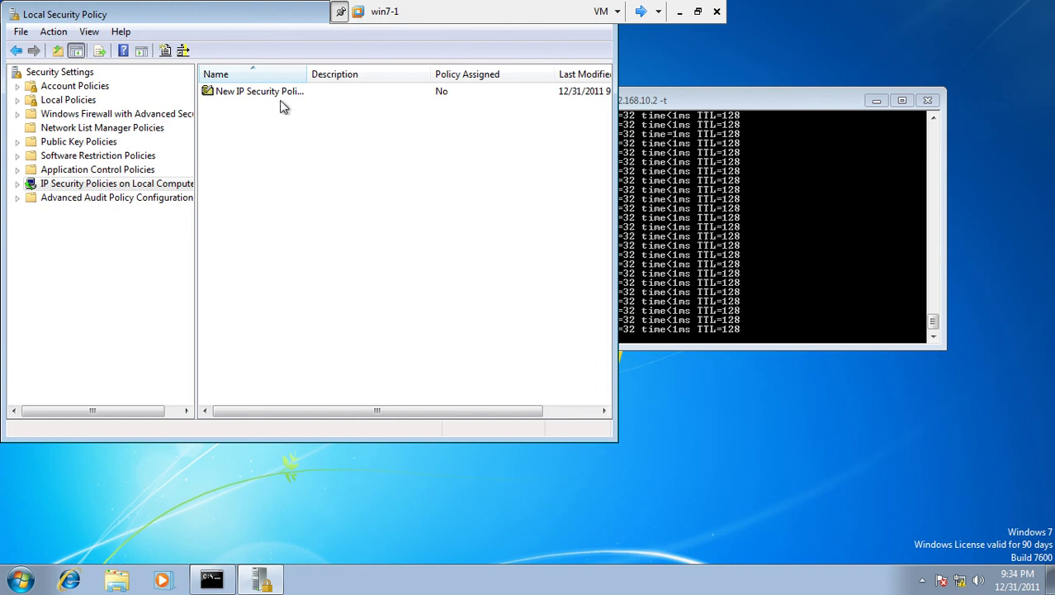
drag(685, 97, 850, 57)
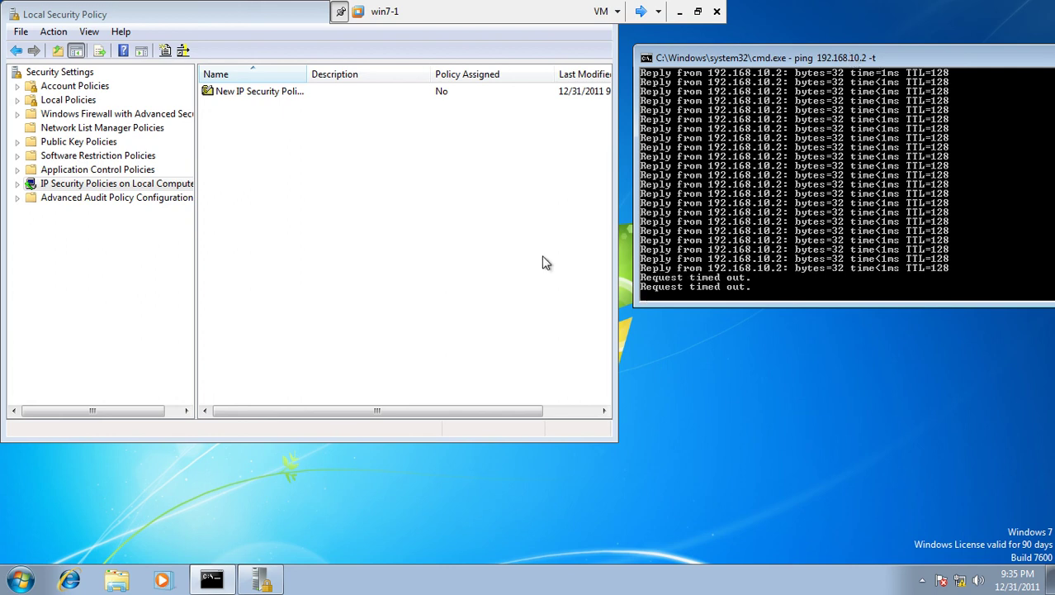
Step: Delete the New IP Security Policy, confirming Yes, and close the Local Security Policy console
right_click(266, 98)
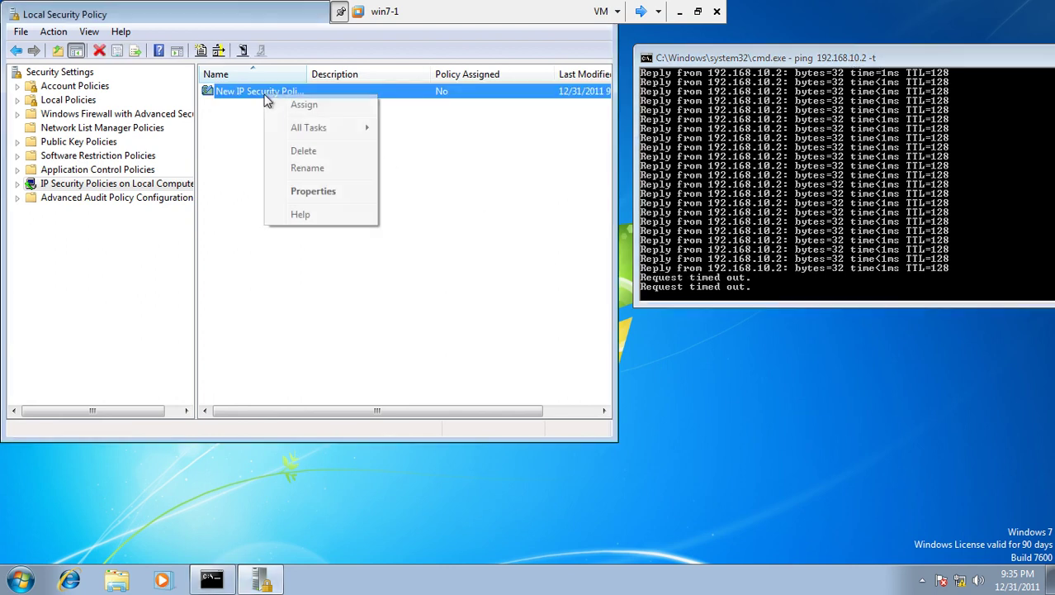
click(291, 153)
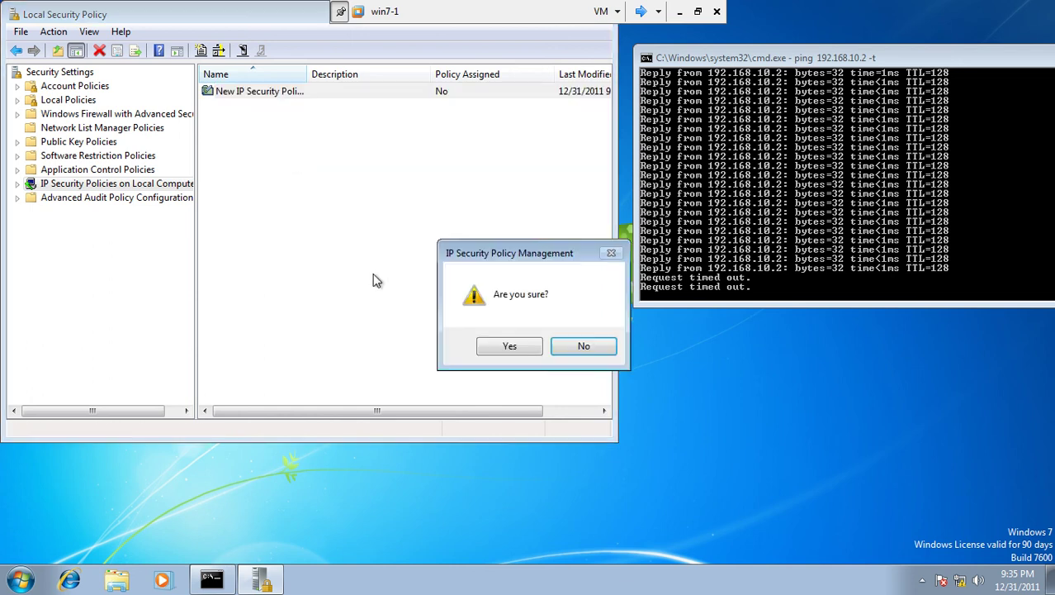
click(507, 347)
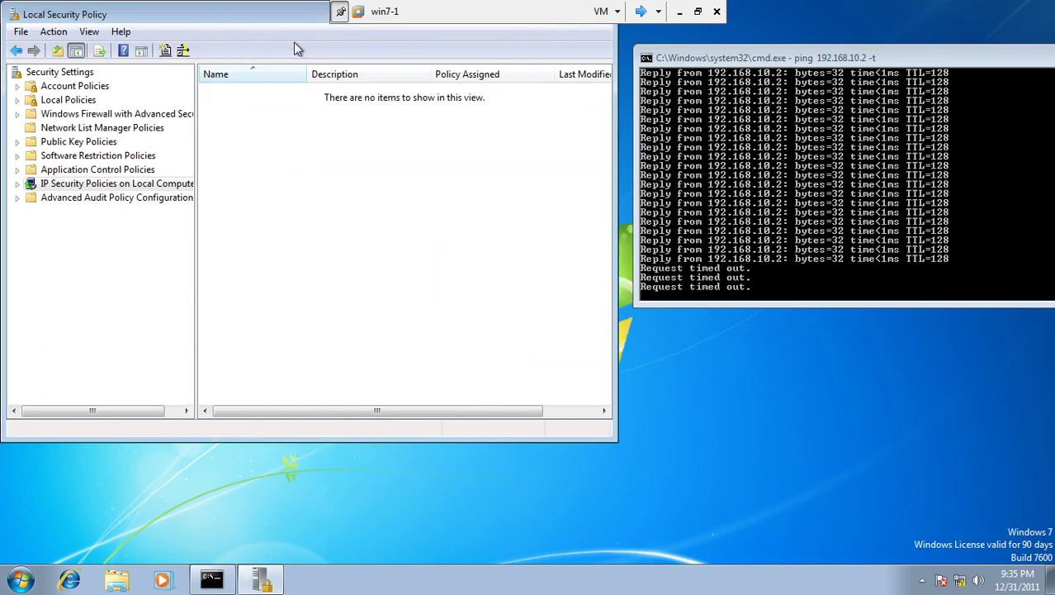
drag(276, 13, 382, 60)
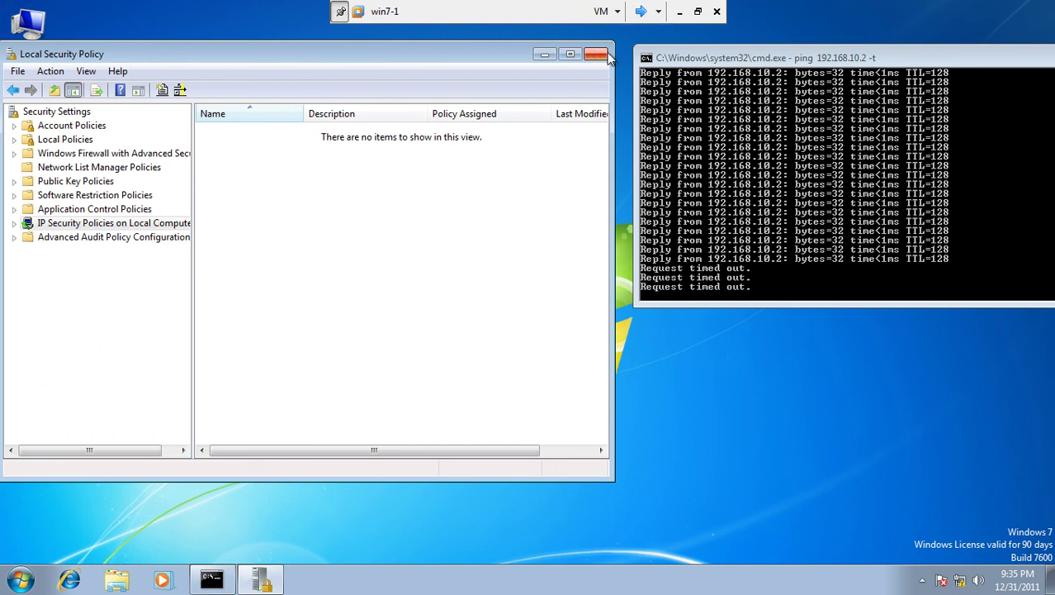
click(598, 53)
Step: Switch to Server1 and un-assign the block ping trafic policy
click(645, 12)
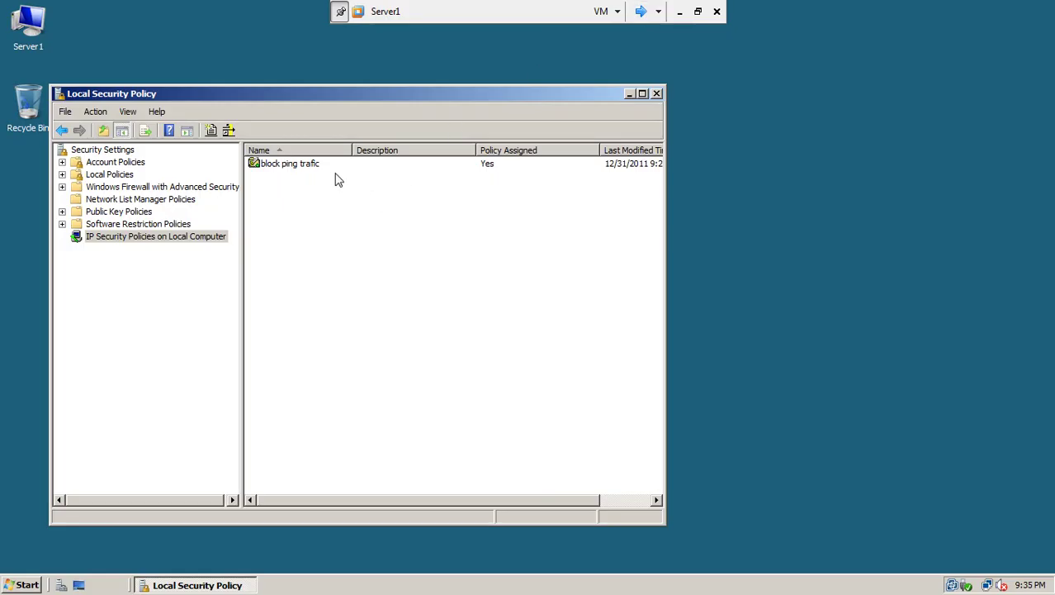
click(315, 170)
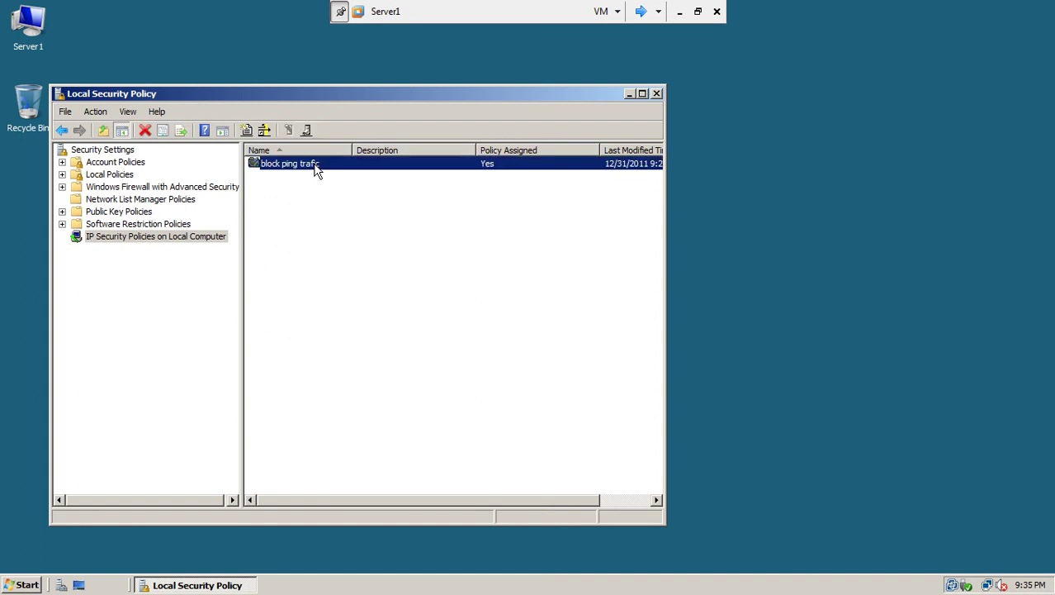
right_click(315, 171)
click(330, 171)
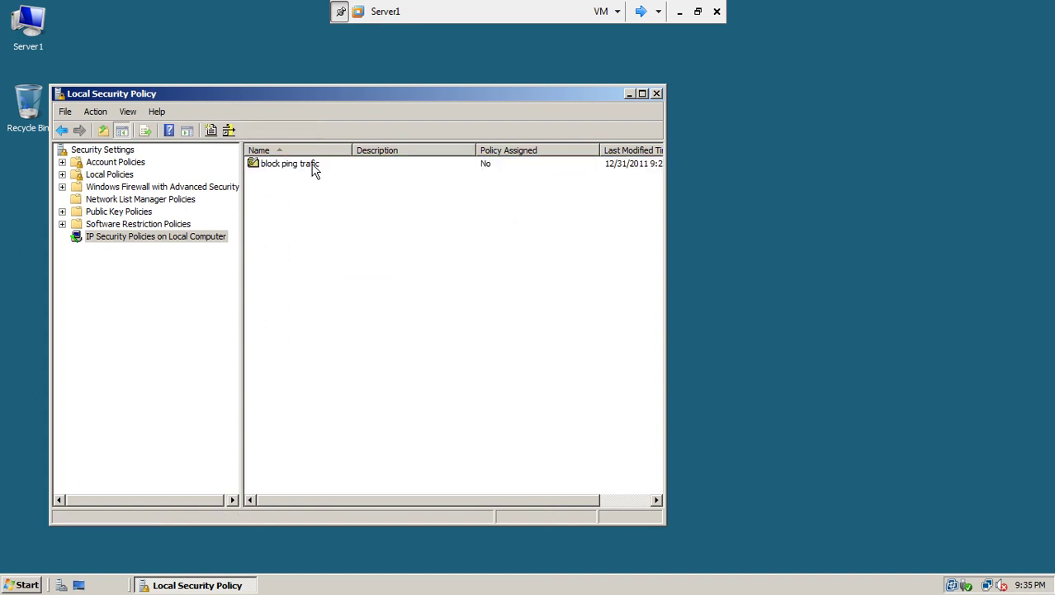
Step: Delete the block ping trafic policy and confirm the deletion
click(315, 171)
right_click(315, 171)
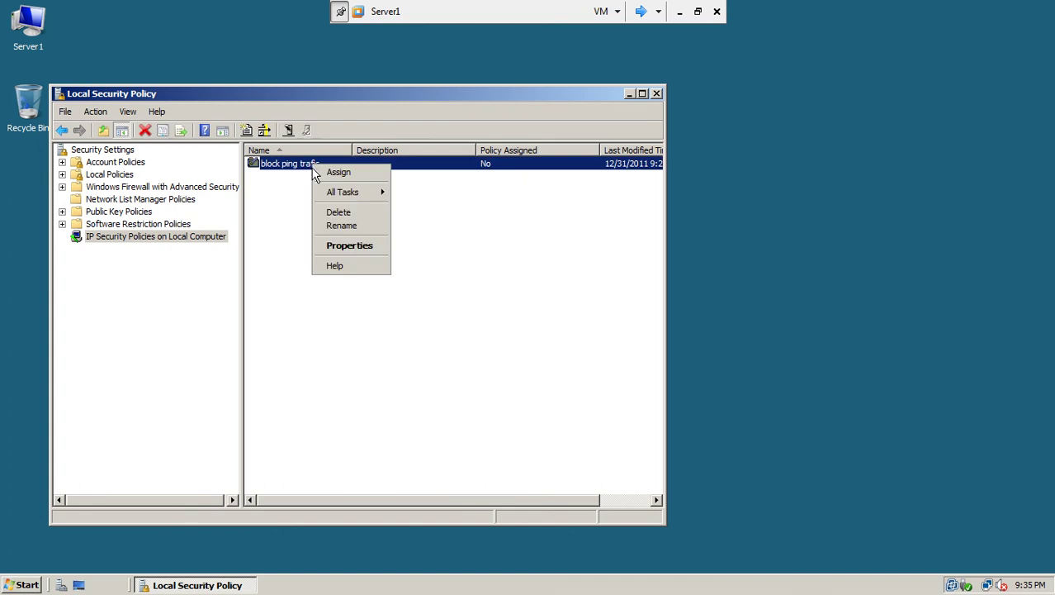
click(334, 214)
click(505, 341)
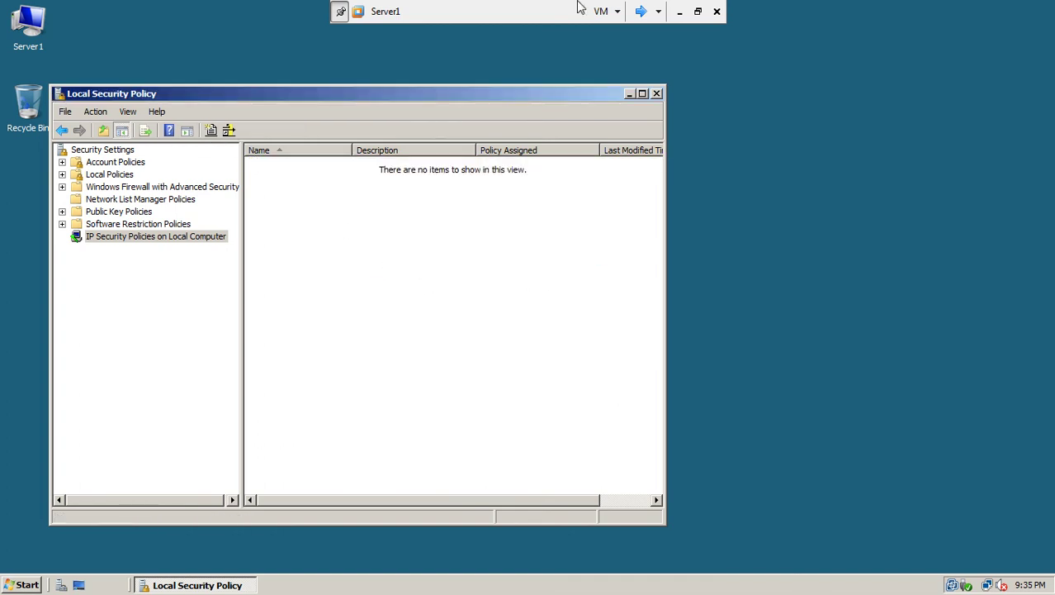
Step: Cycle through Server2, win7-1 and back to Server1 to check each VM
click(641, 12)
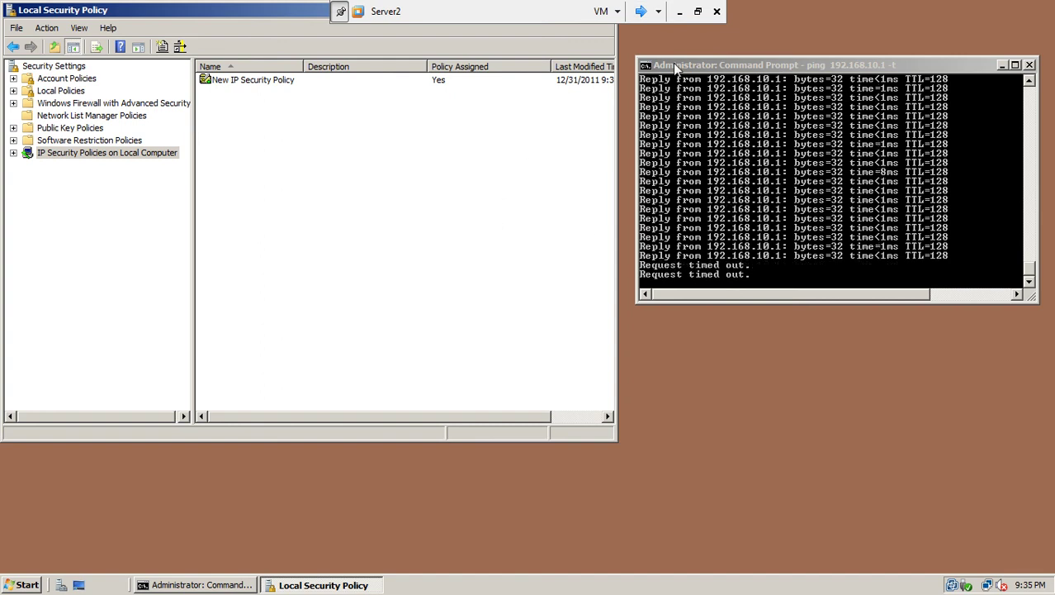
drag(670, 71, 659, 71)
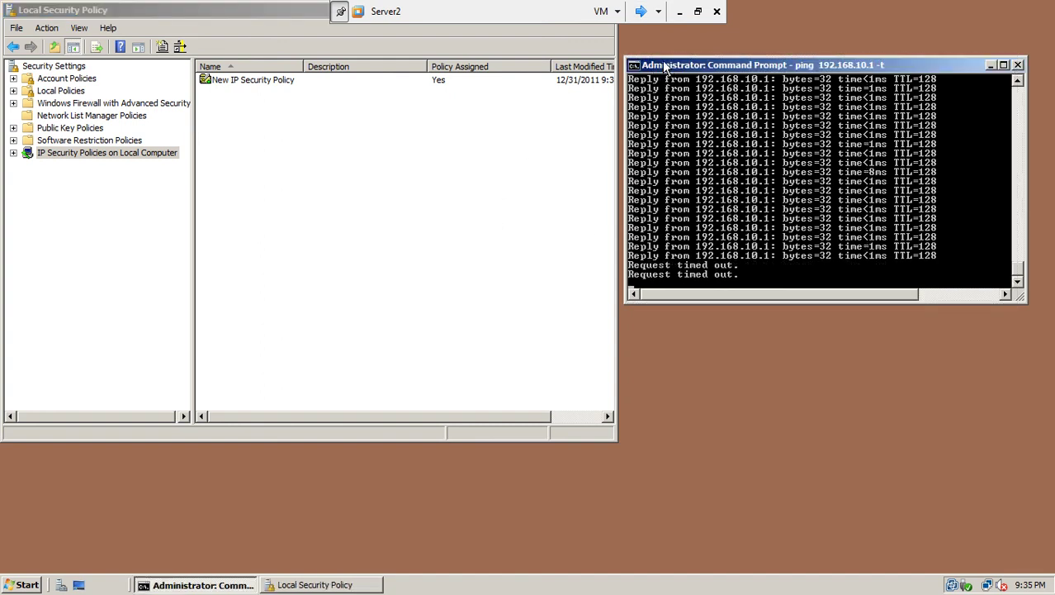
click(641, 13)
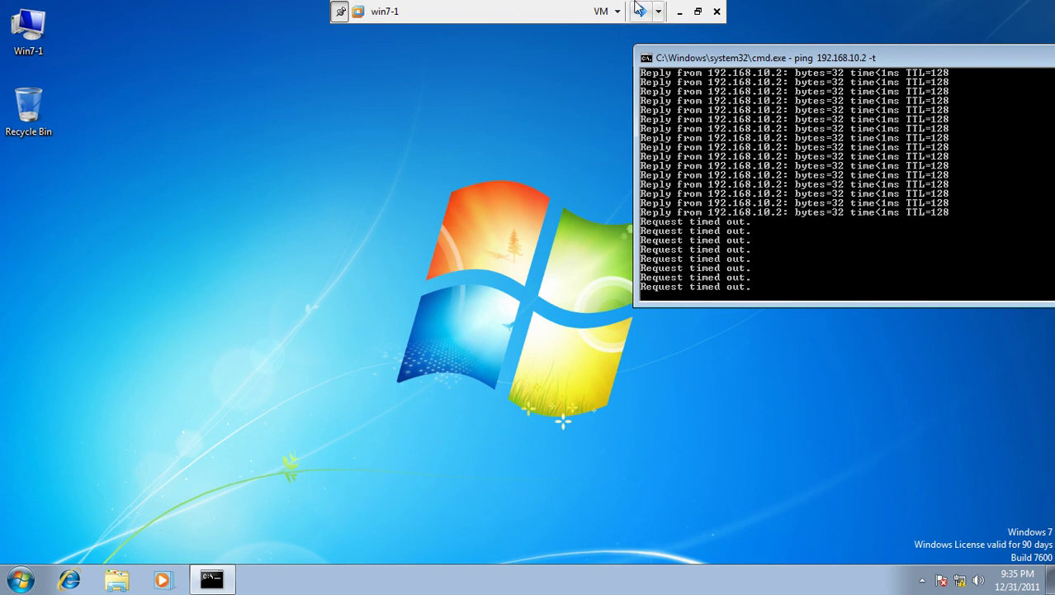
click(642, 12)
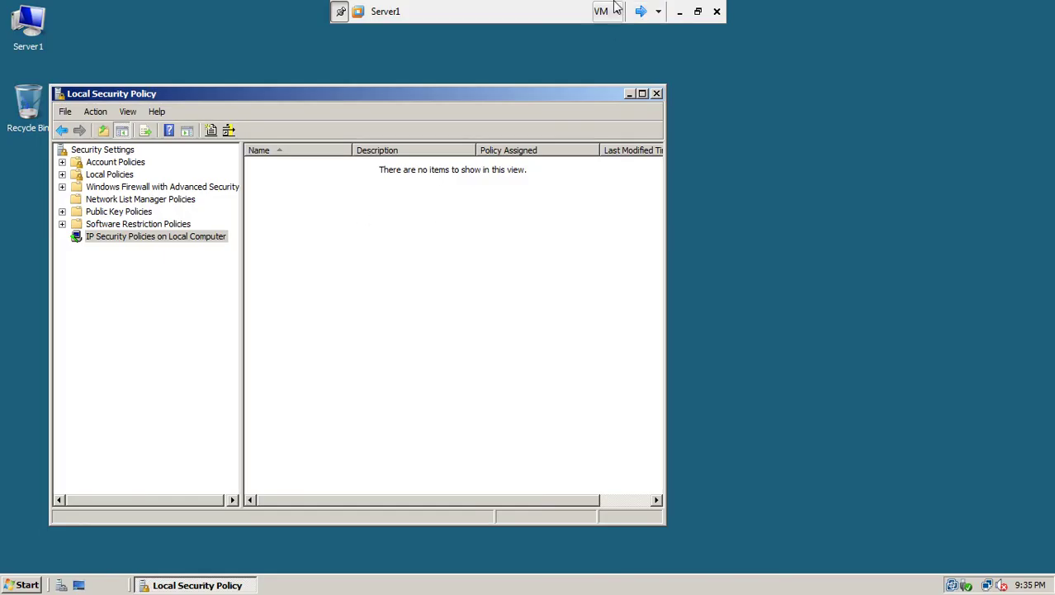
Step: Un-assign the New IP Security Policy on Server2
click(644, 11)
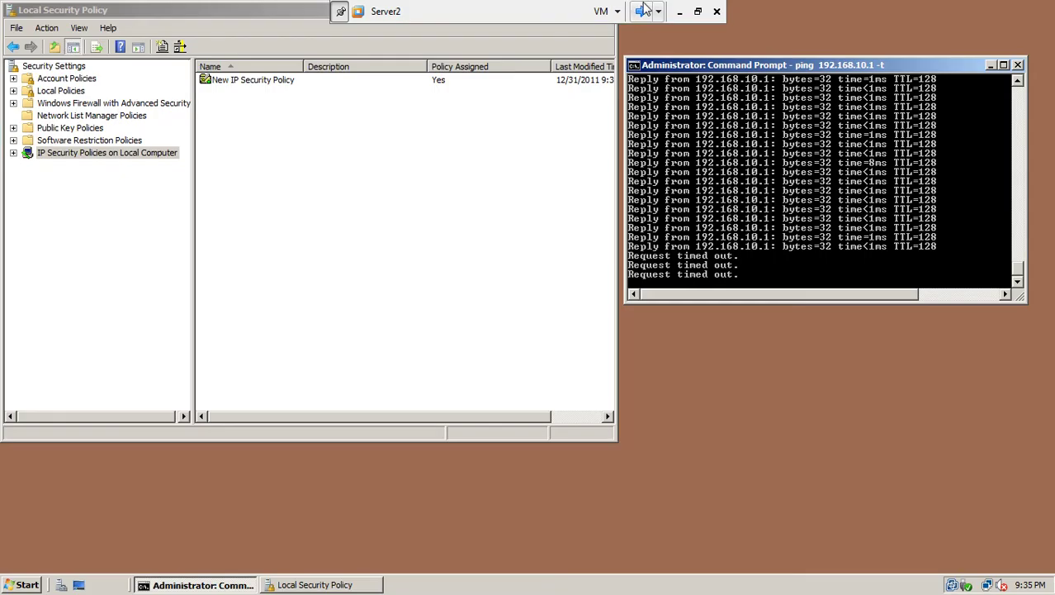
click(268, 78)
right_click(269, 79)
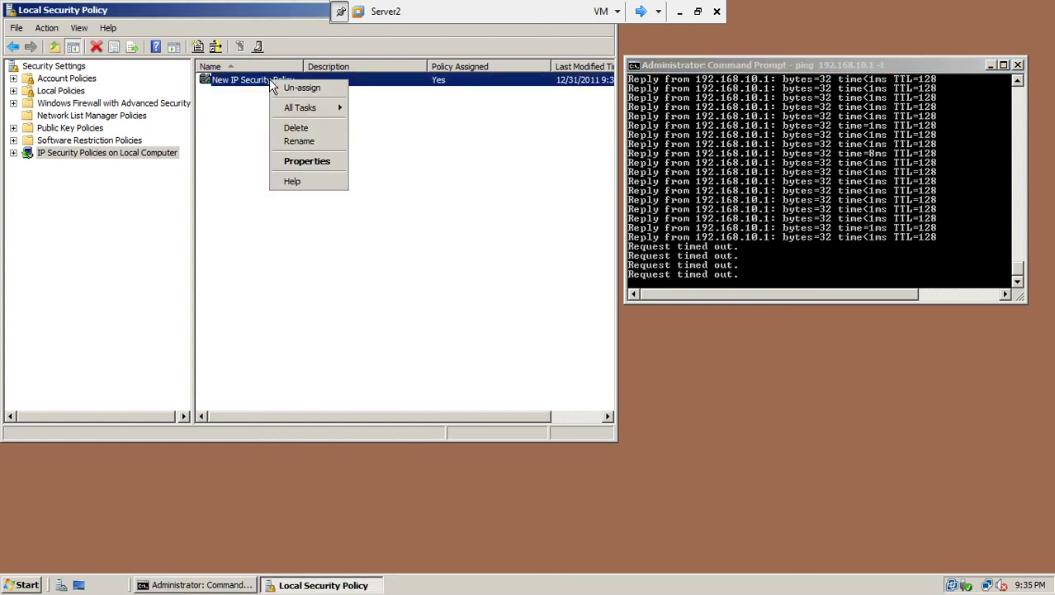
click(302, 87)
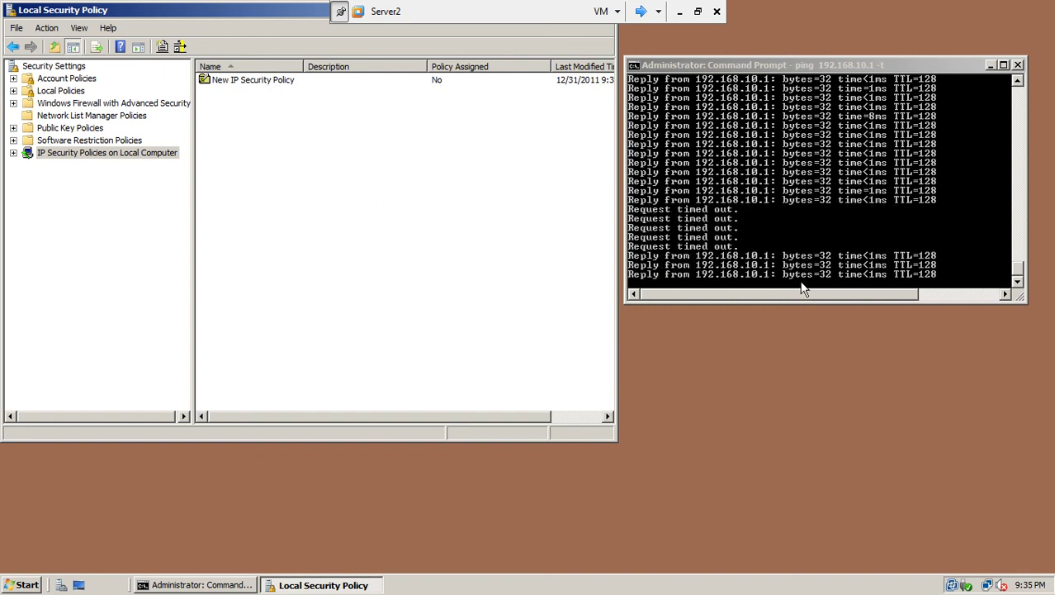
Step: Look at win7-1, then select IP Security Policies on Local Computer on Server1
click(641, 11)
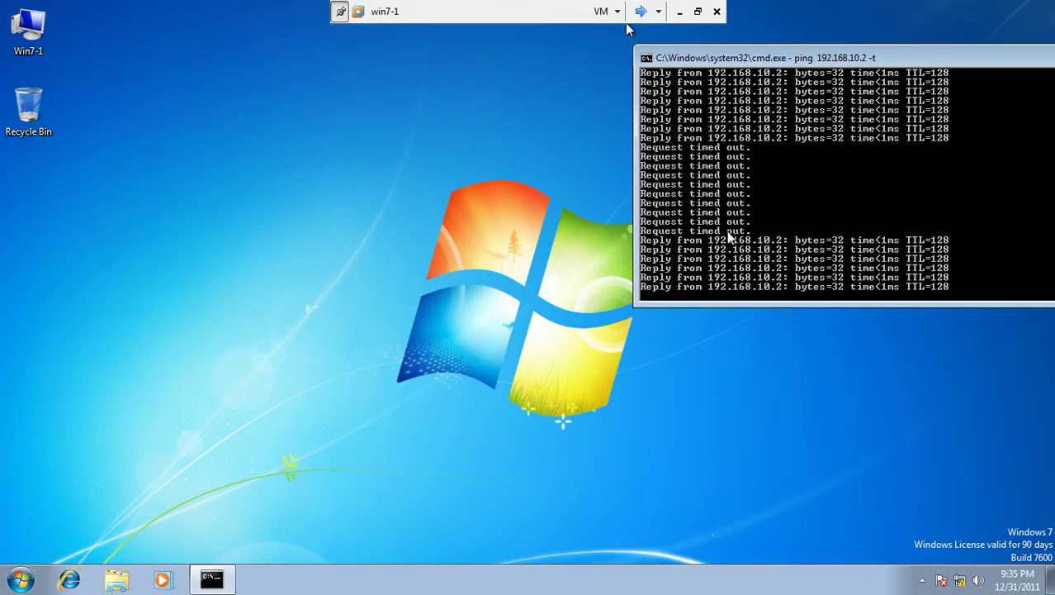
click(641, 10)
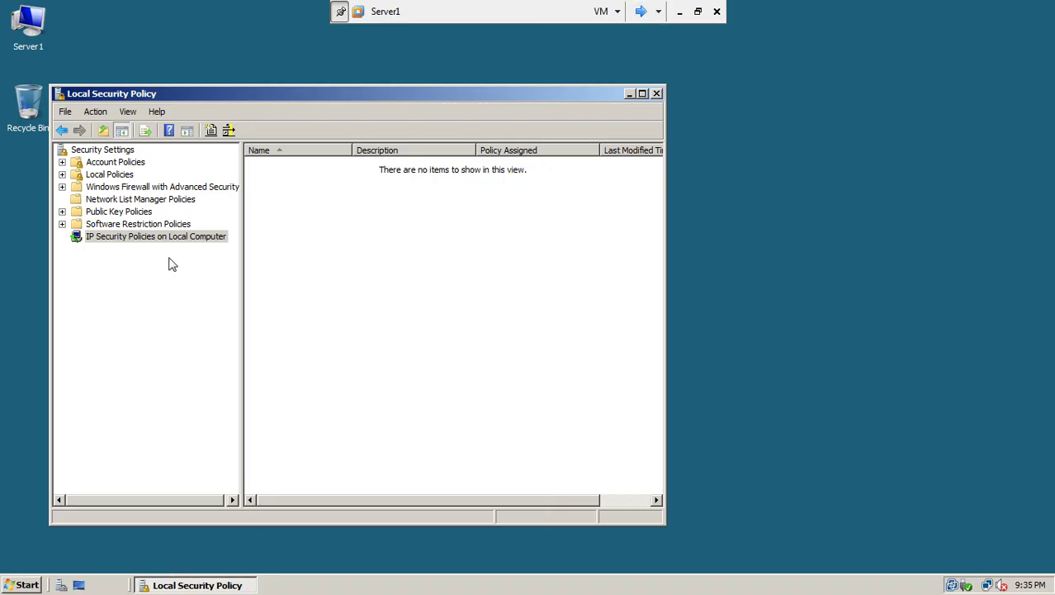
click(191, 240)
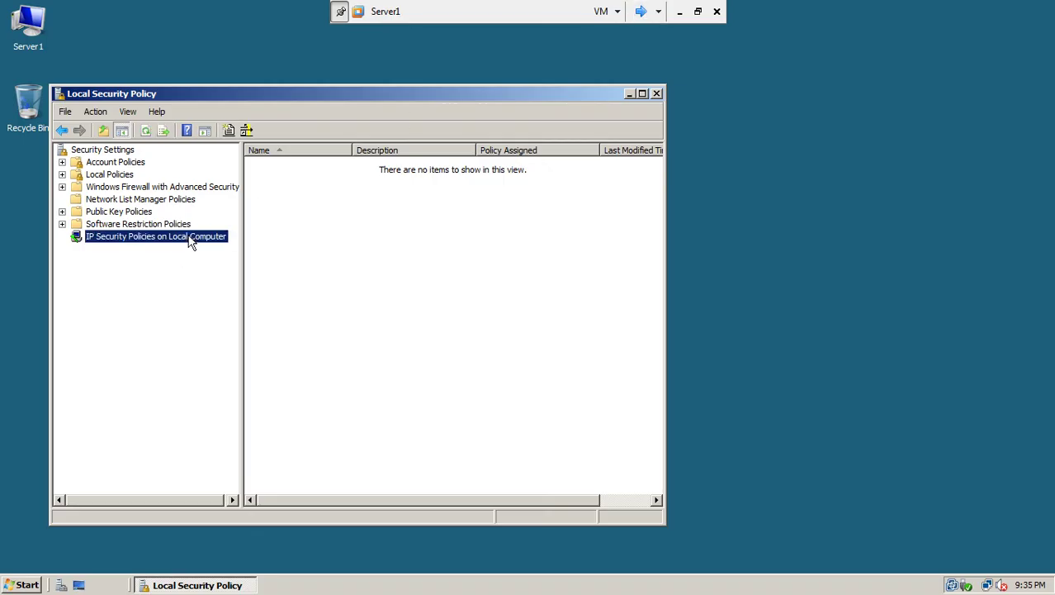
Step: Re-assign Server2's New IP Security Policy, then un-assign it again
click(641, 11)
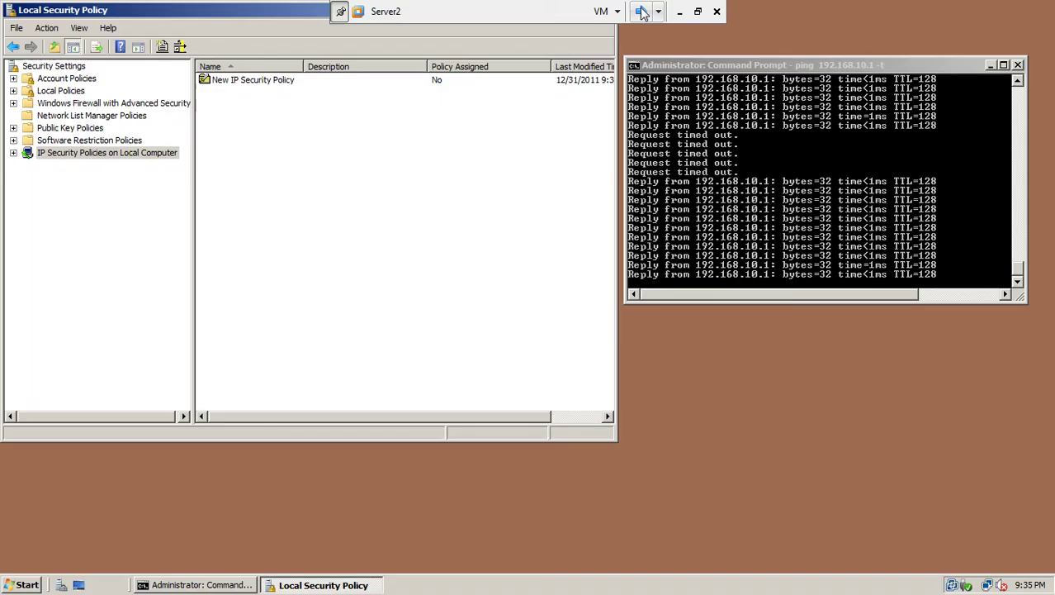
click(284, 84)
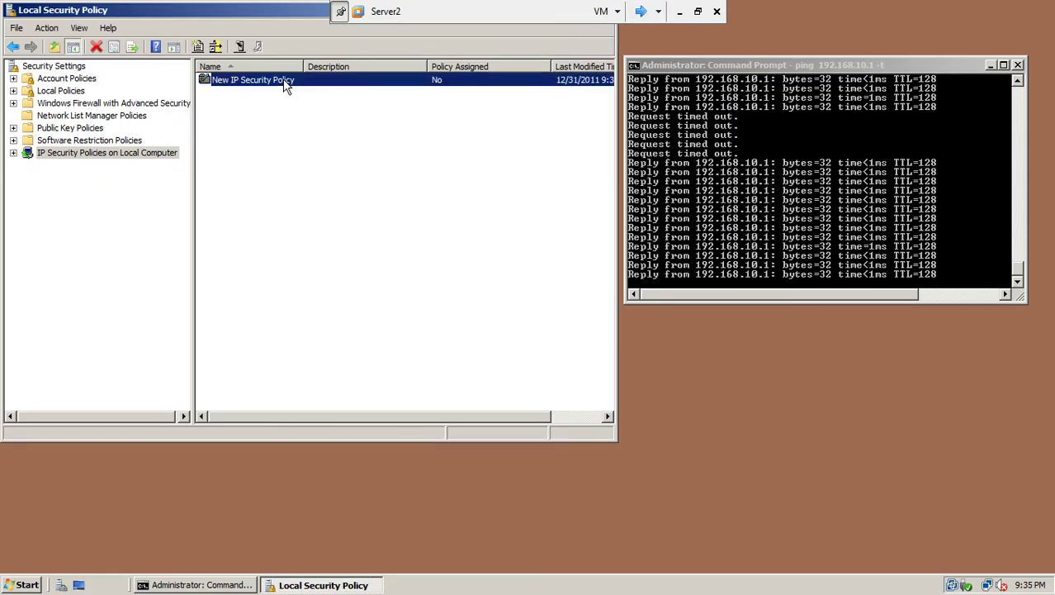
right_click(284, 83)
click(299, 88)
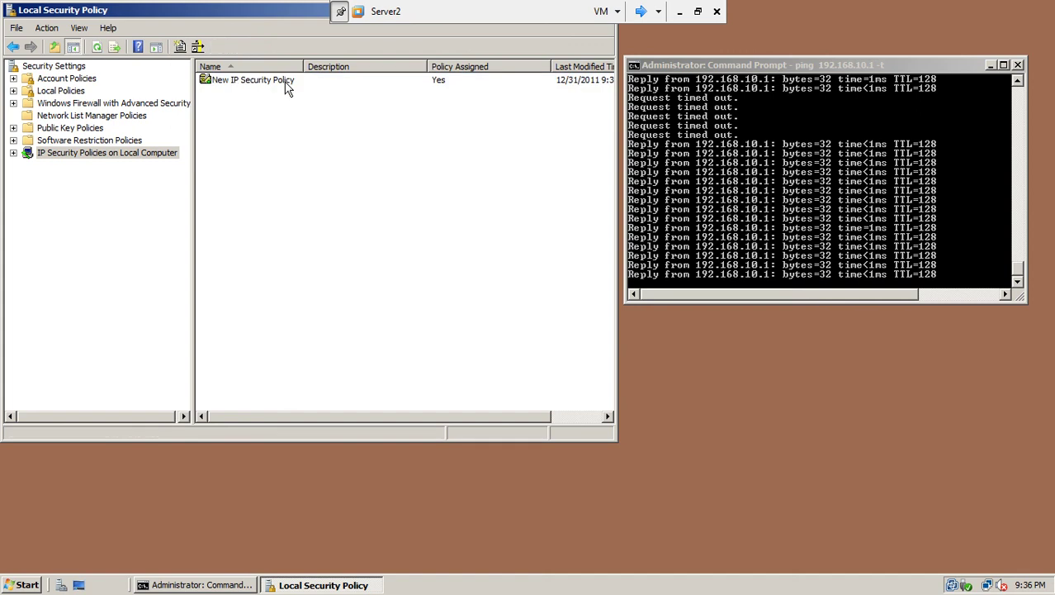
right_click(285, 83)
click(314, 89)
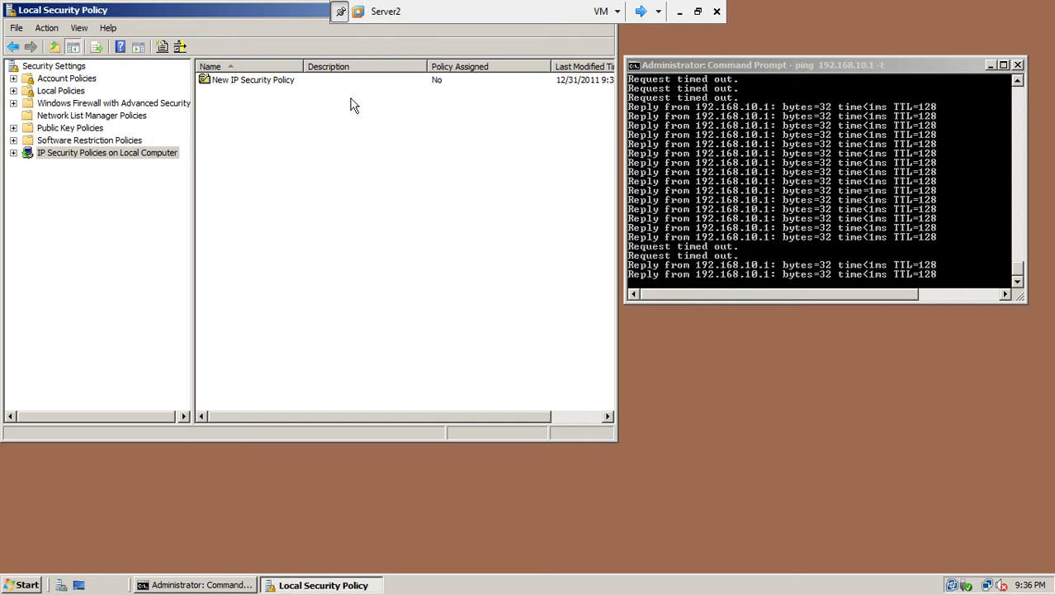
right_click(277, 81)
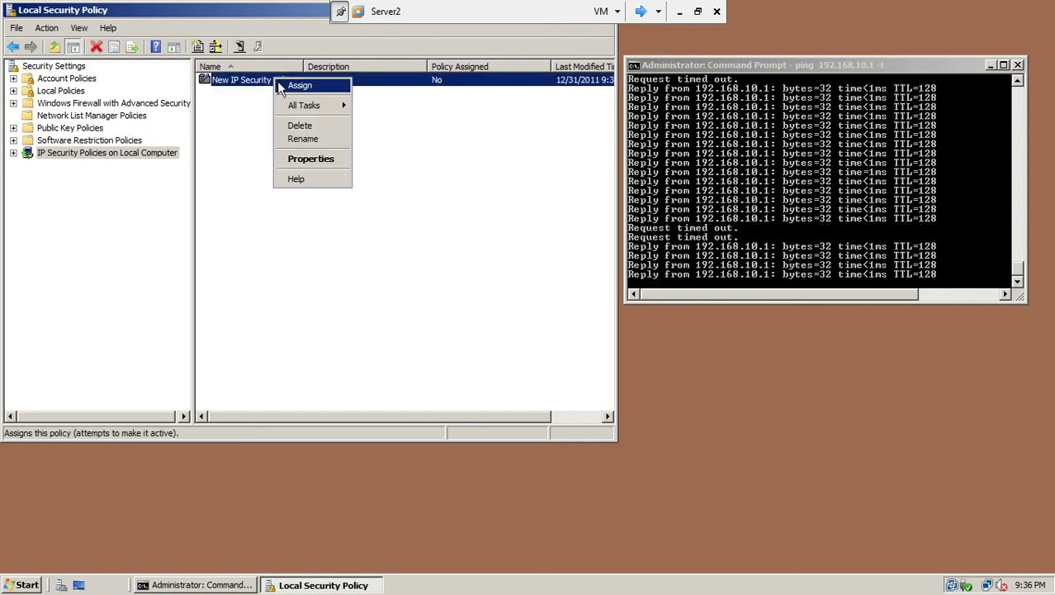
Step: Delete Server2's New IP Security Policy, then close Local Security Policy and the continuous ping window
click(297, 127)
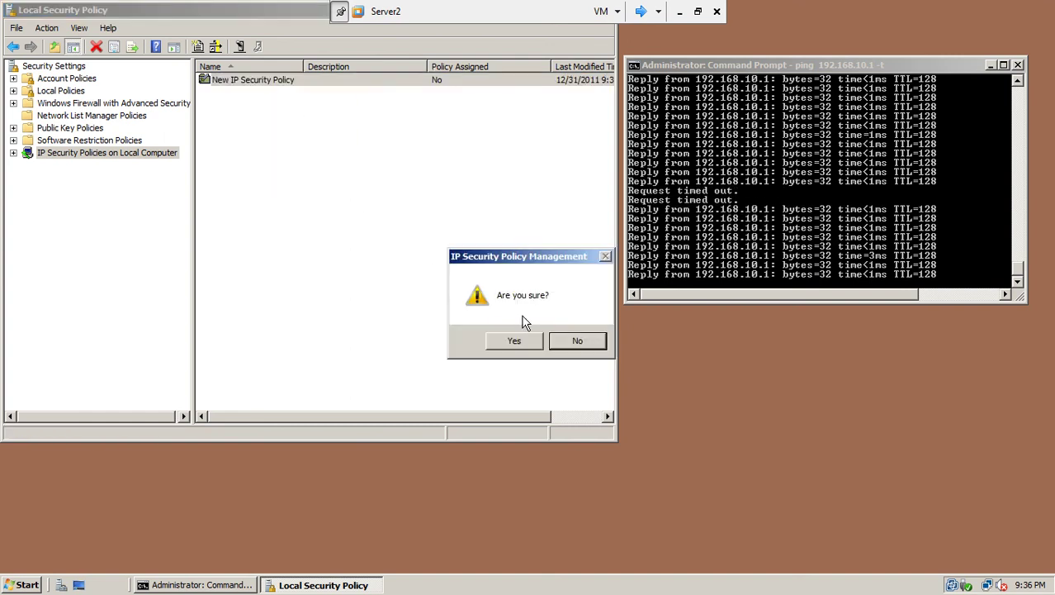
click(521, 342)
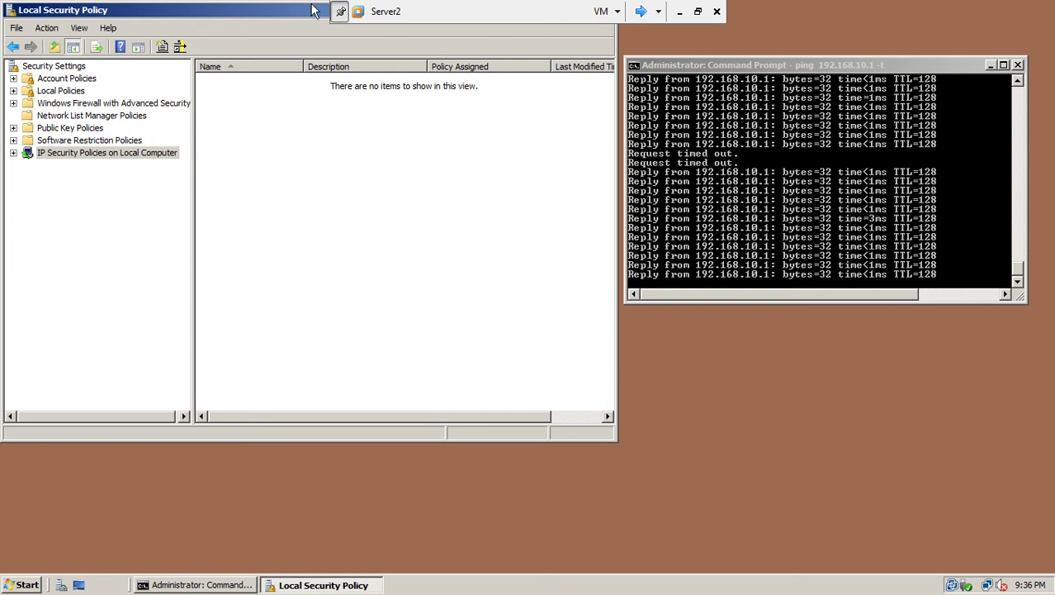
drag(313, 16, 316, 52)
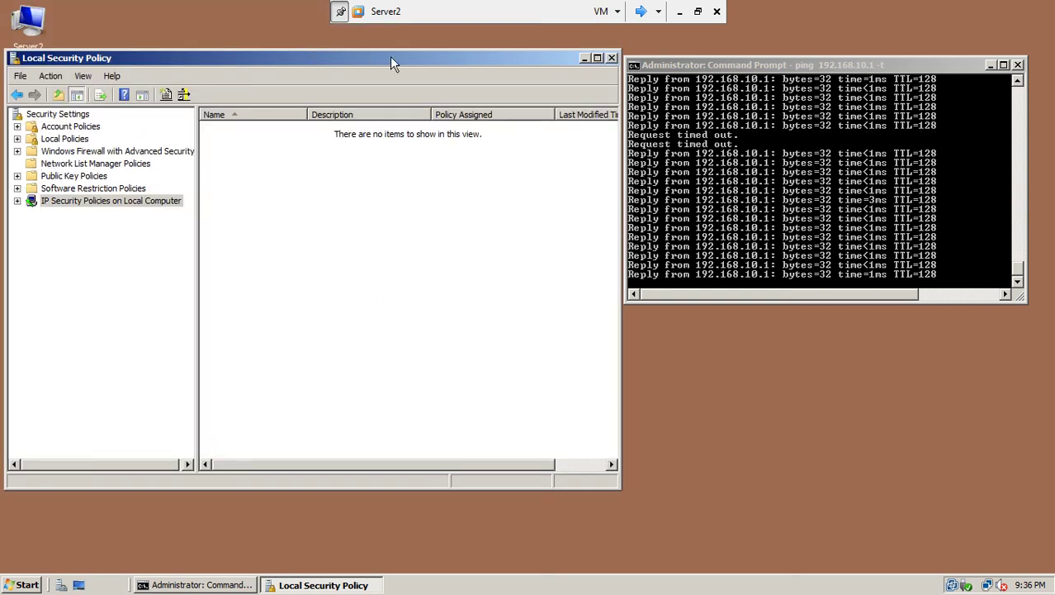
click(612, 59)
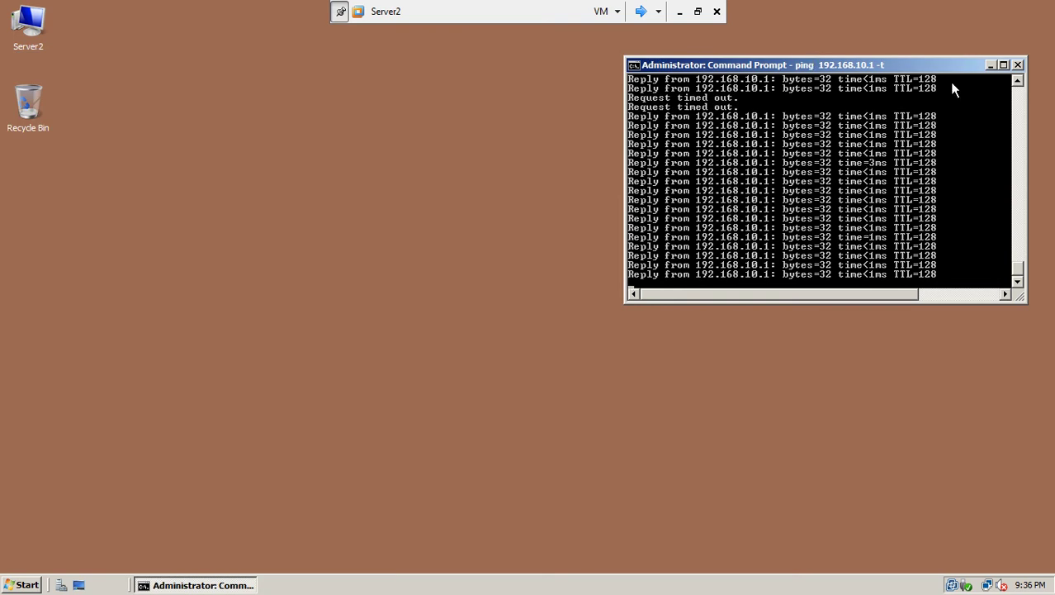
click(1017, 64)
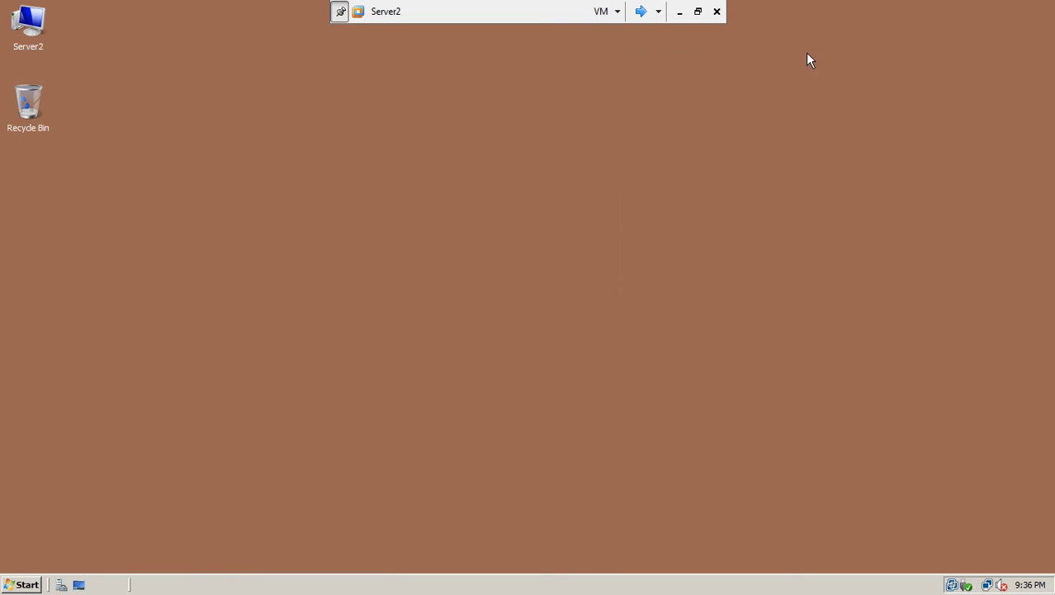
Step: Switch to the next running virtual machine, Server2
click(641, 11)
Step: Shut down Server2 with the reason Hardware: Maintenance (Planned)
click(27, 582)
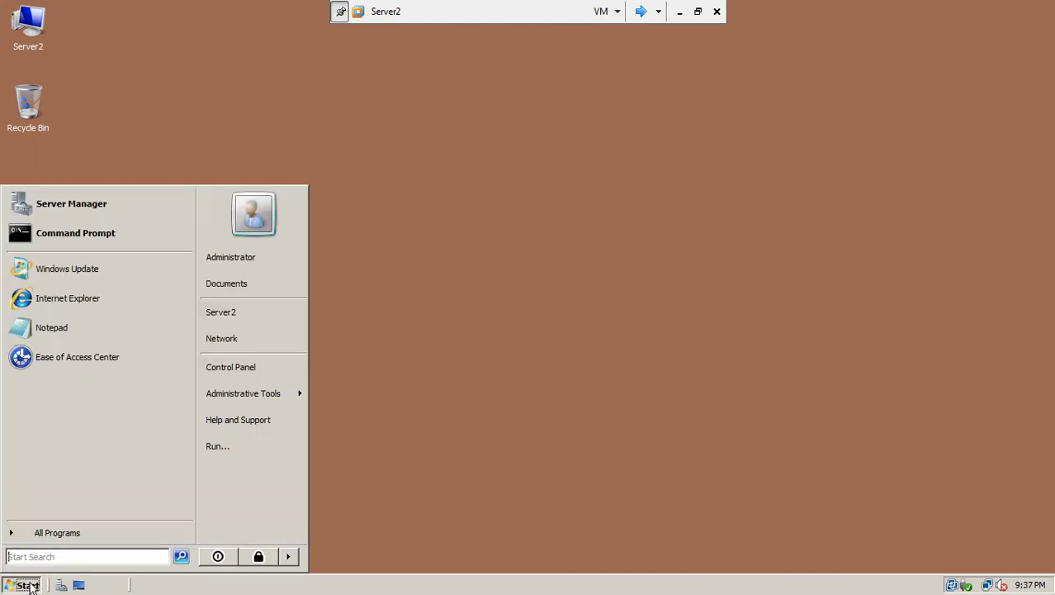
click(290, 560)
click(330, 556)
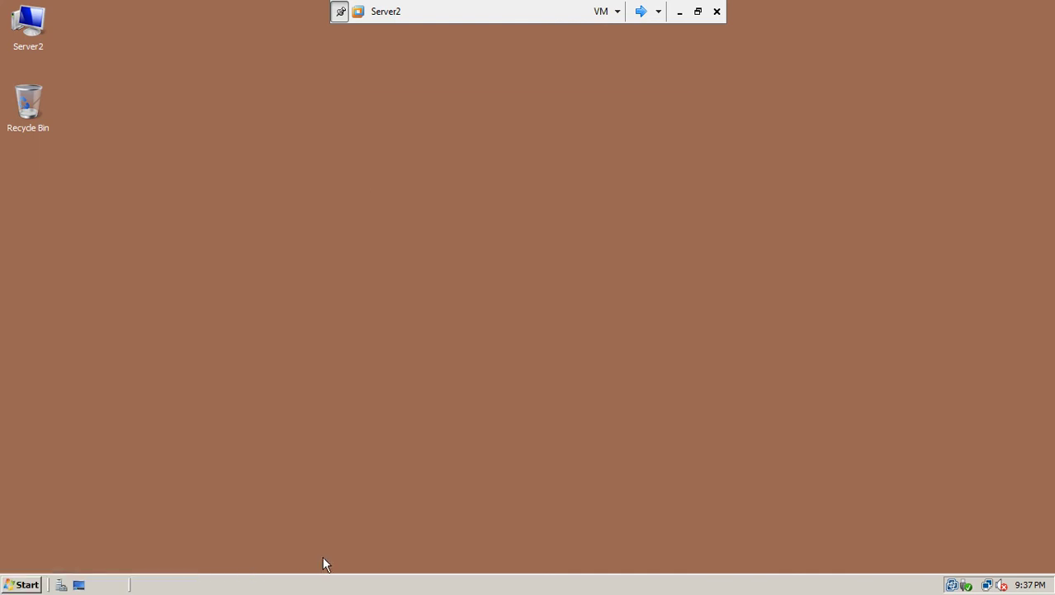
click(526, 244)
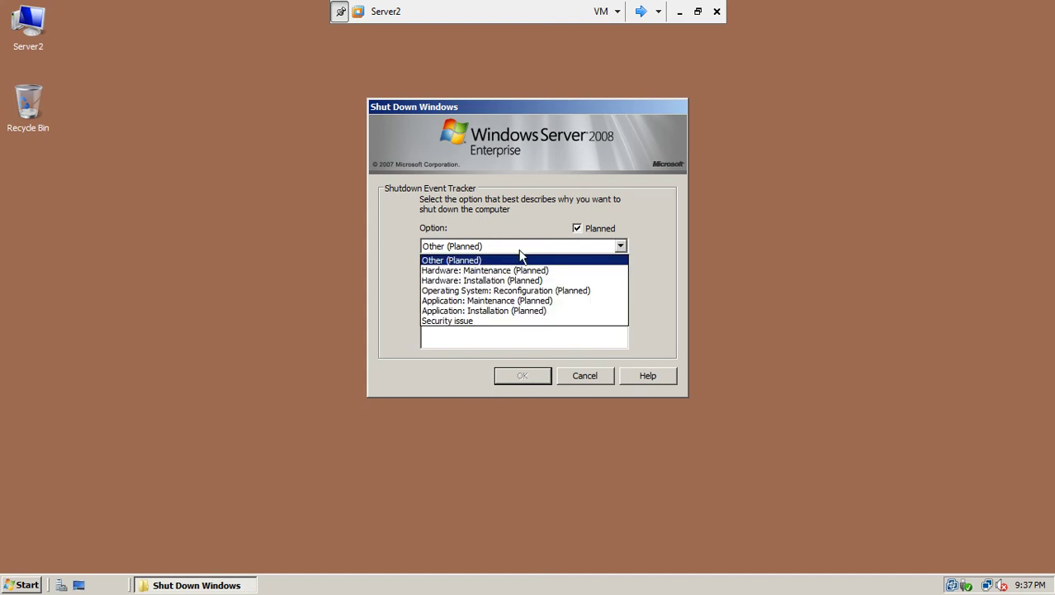
click(512, 270)
click(504, 378)
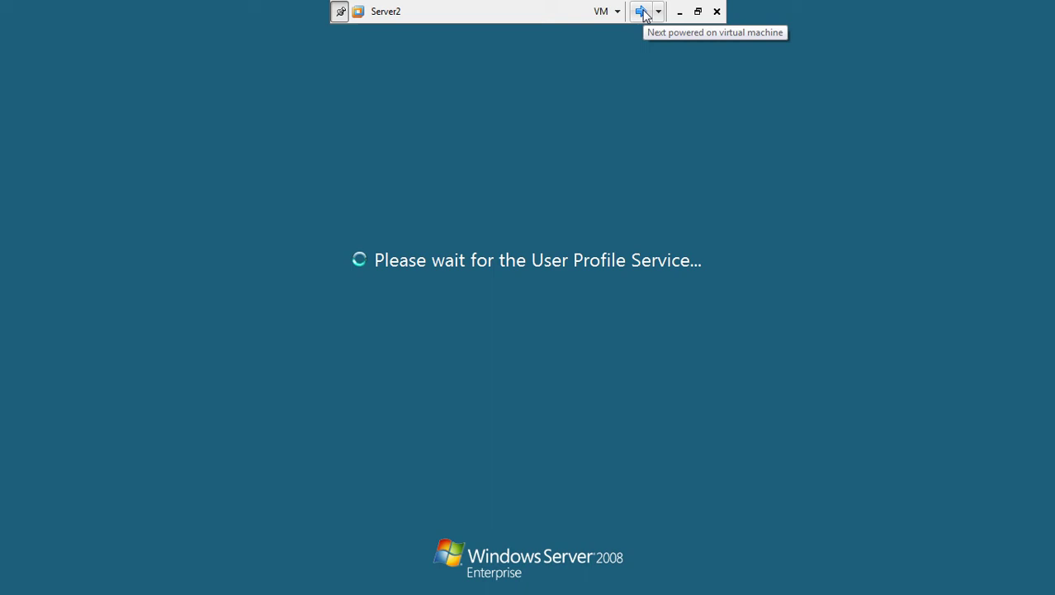
Step: On win7-1, close the ping window and shut the machine down
click(642, 11)
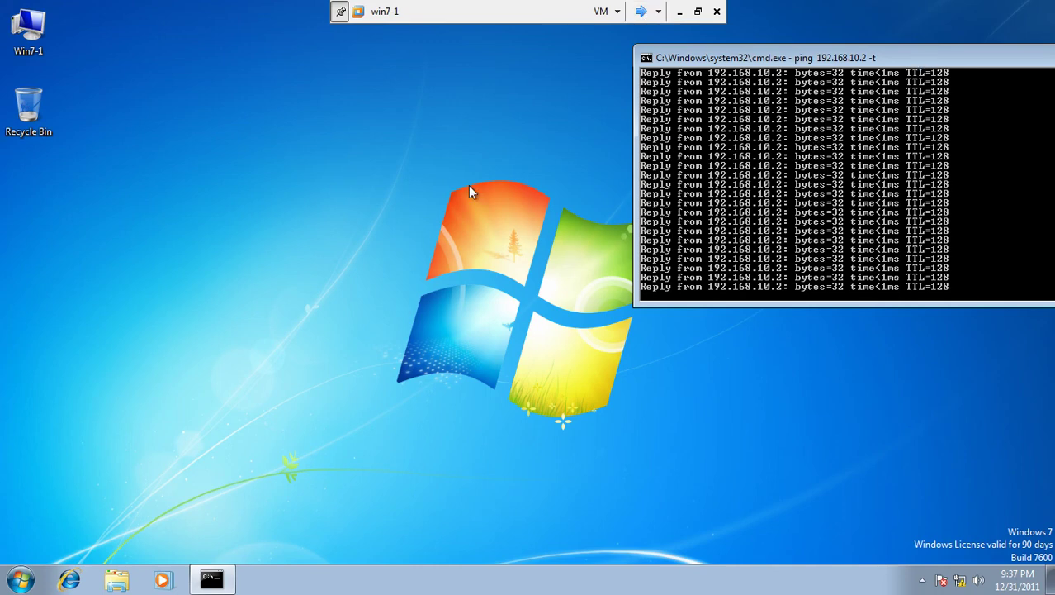
drag(808, 62, 376, 99)
click(703, 95)
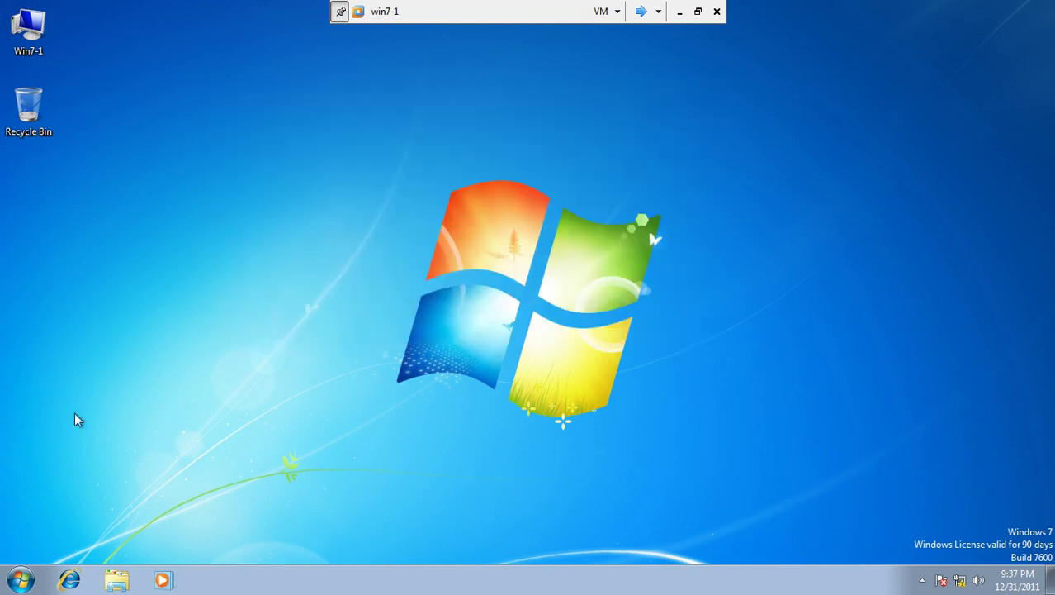
click(32, 583)
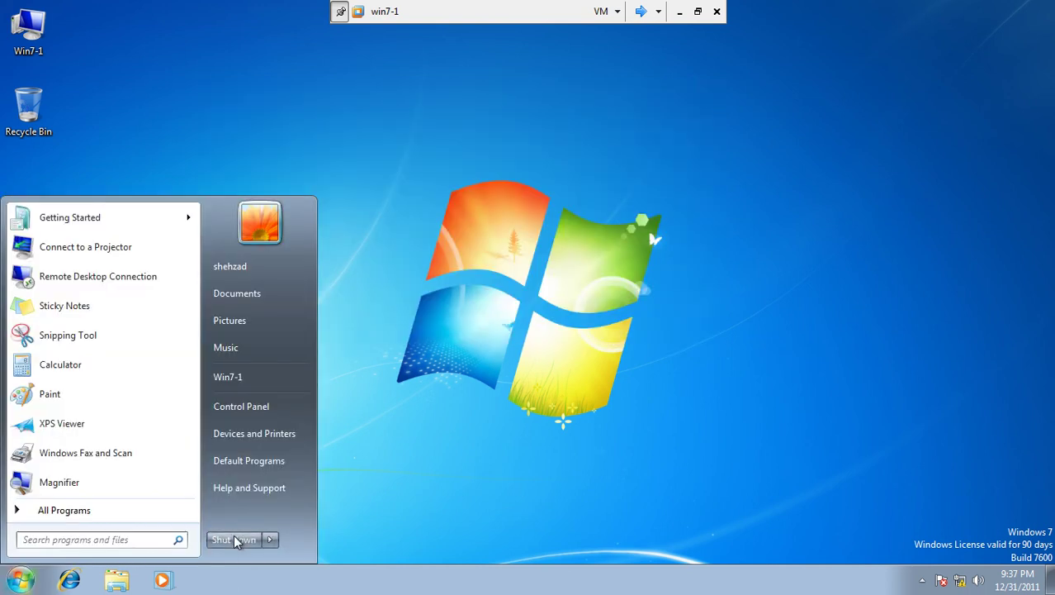
click(235, 536)
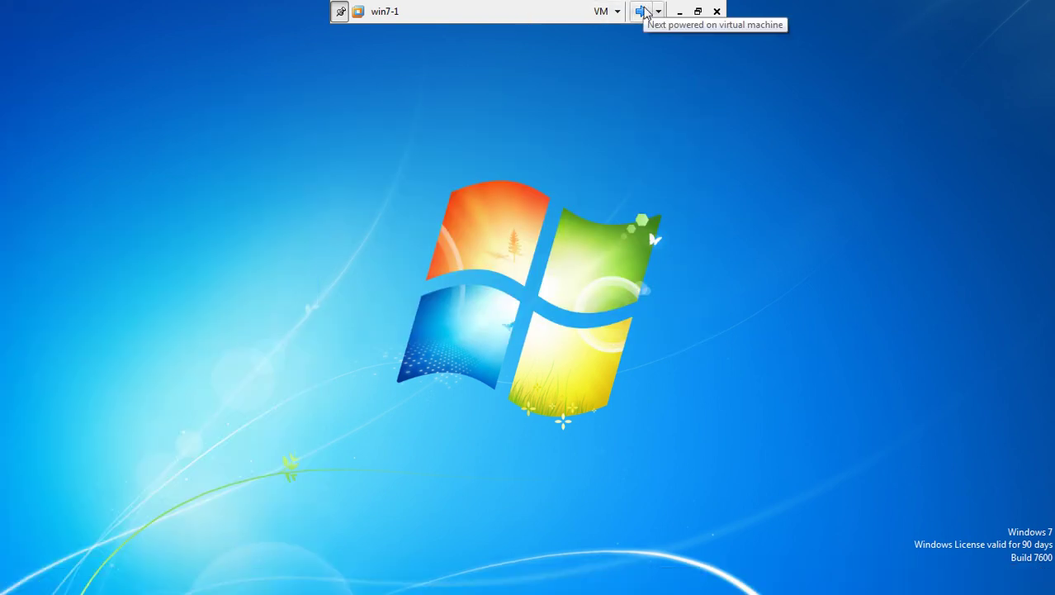
Step: Close Server1's Local Security Policy and shut it down with Hardware: Maintenance (Planned)
click(643, 11)
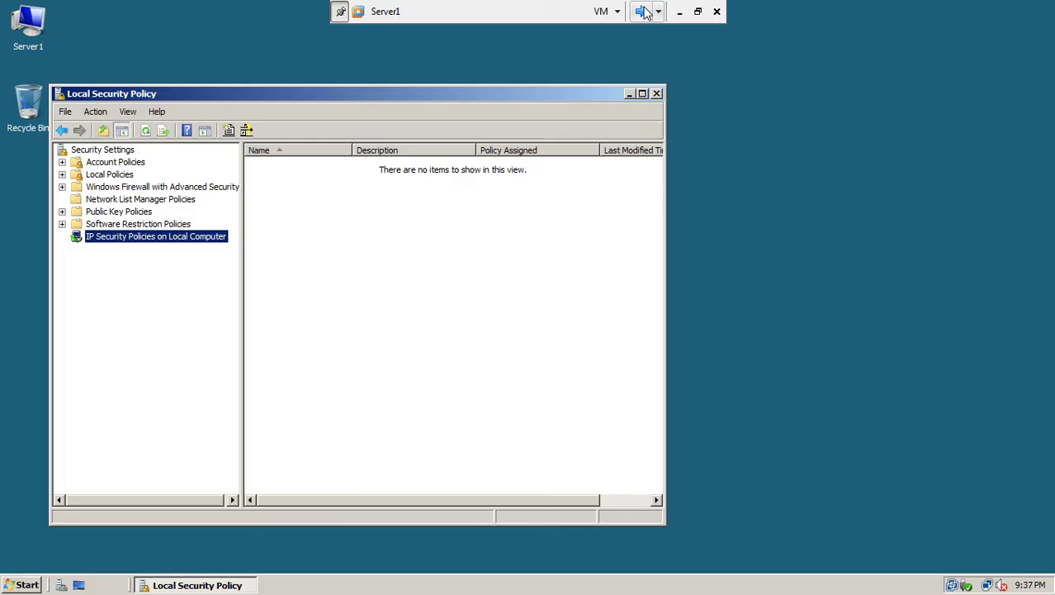
click(657, 95)
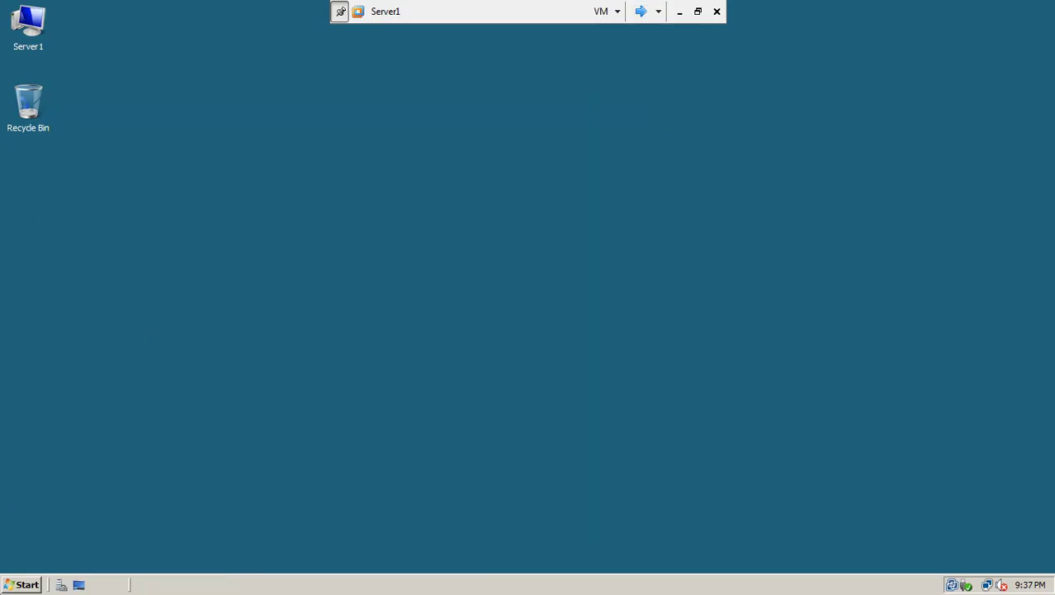
click(6, 587)
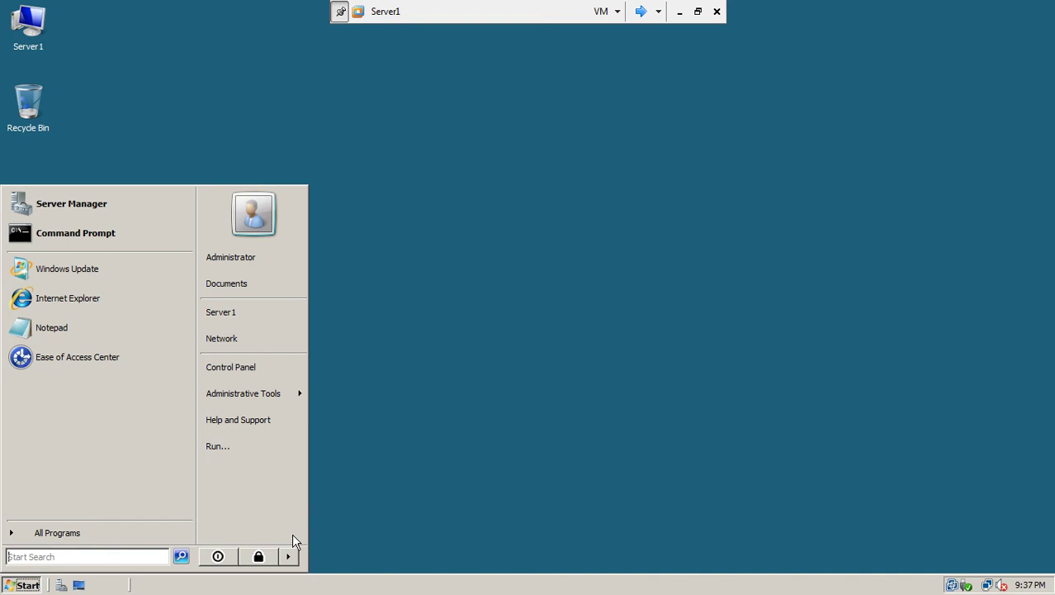
mouse_move(293, 560)
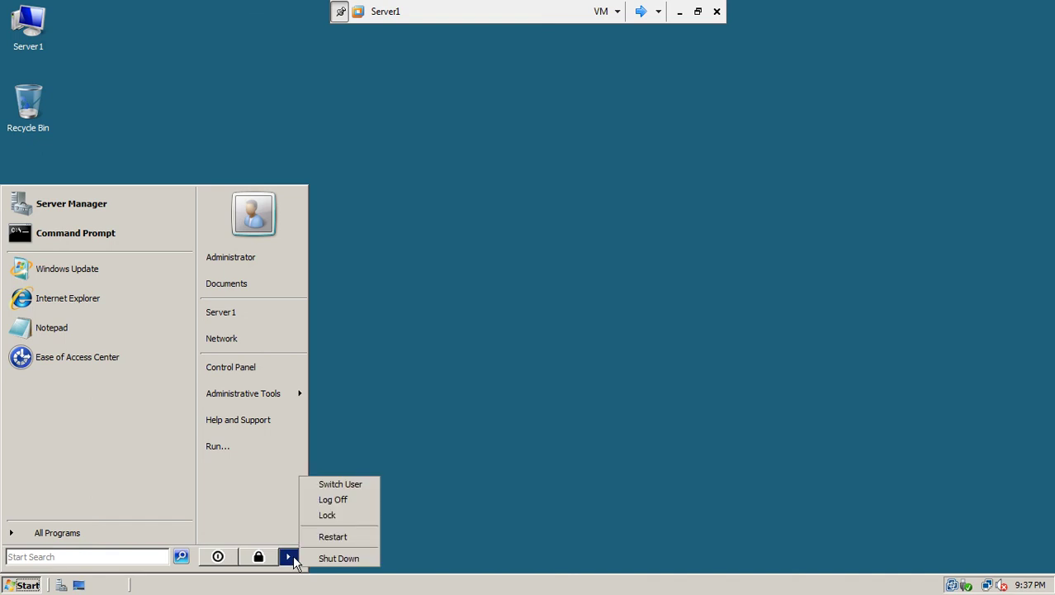
click(317, 559)
click(531, 250)
click(519, 269)
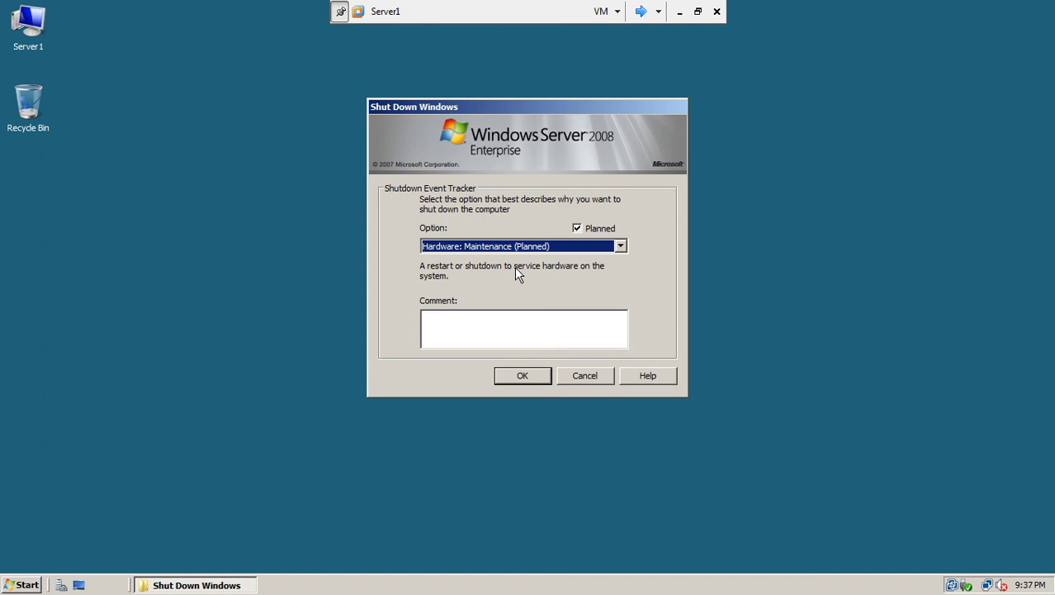
click(520, 379)
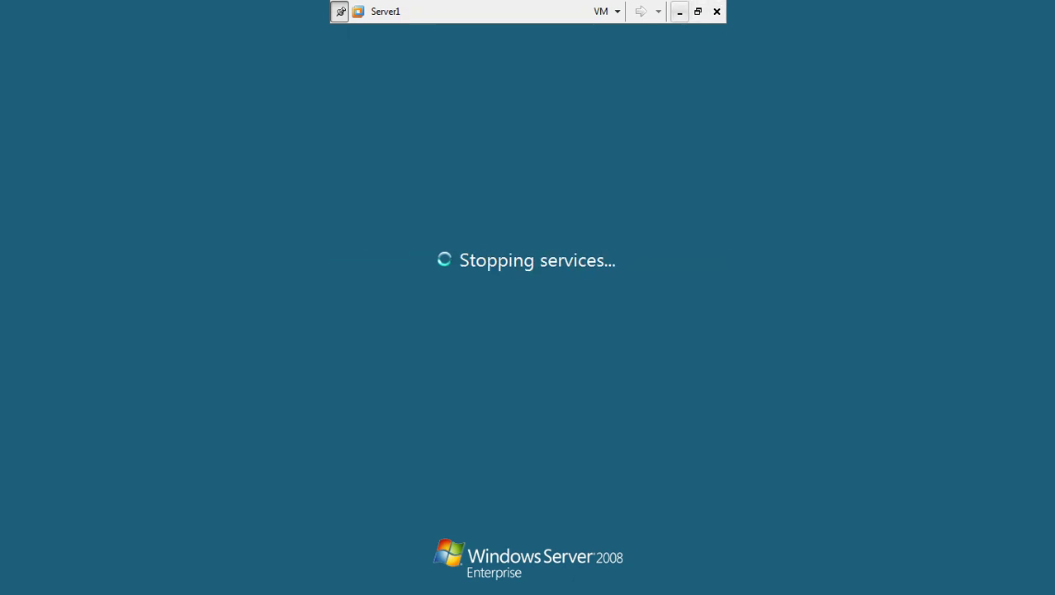
Step: Leave full screen, verify win7-1, Server2 and Server1 are powered off, and exit Workstation
click(698, 11)
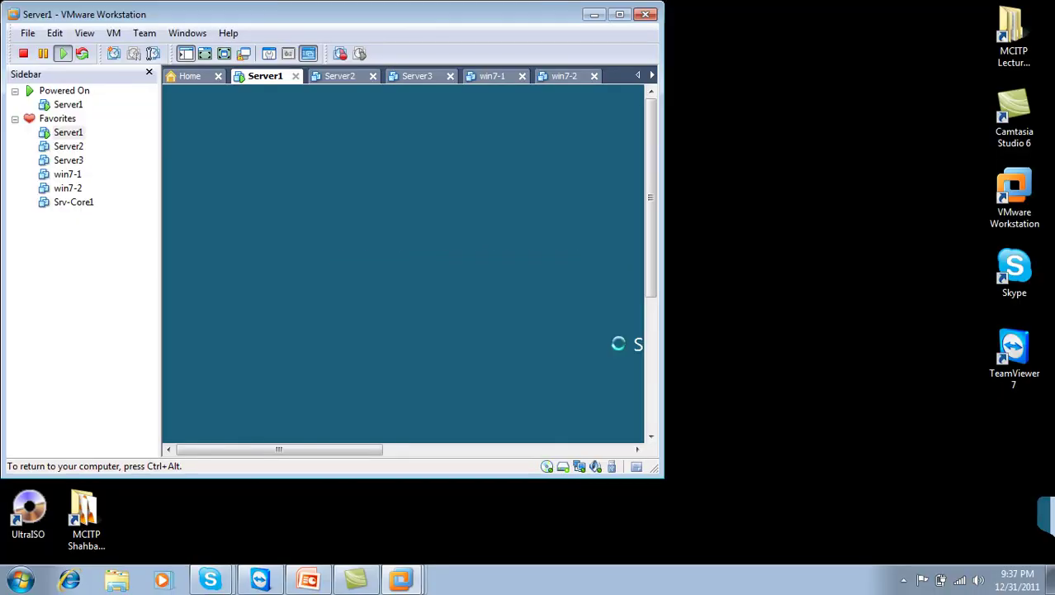
double_click(535, 12)
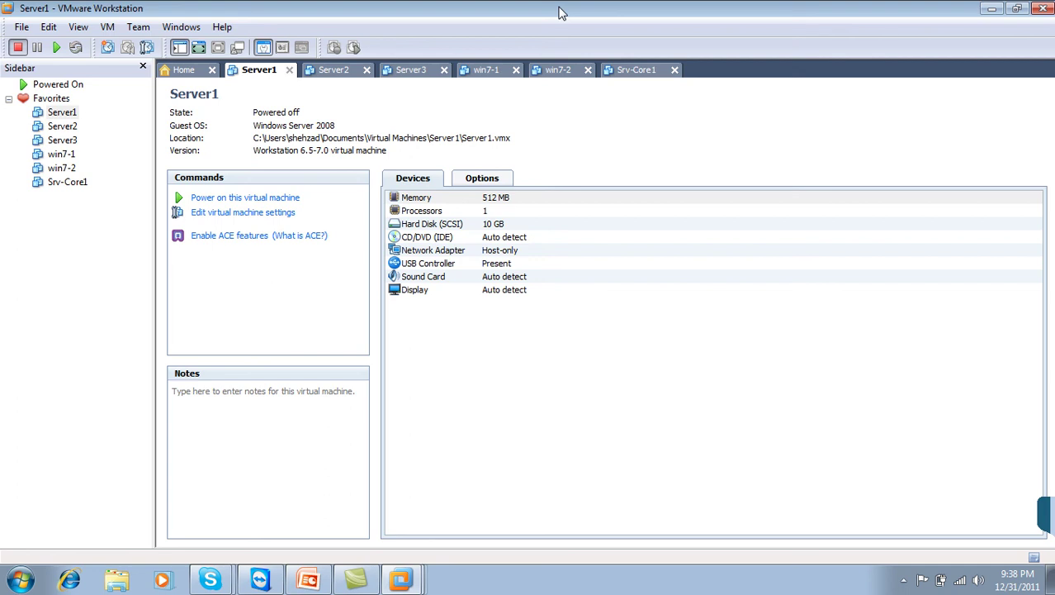
click(480, 73)
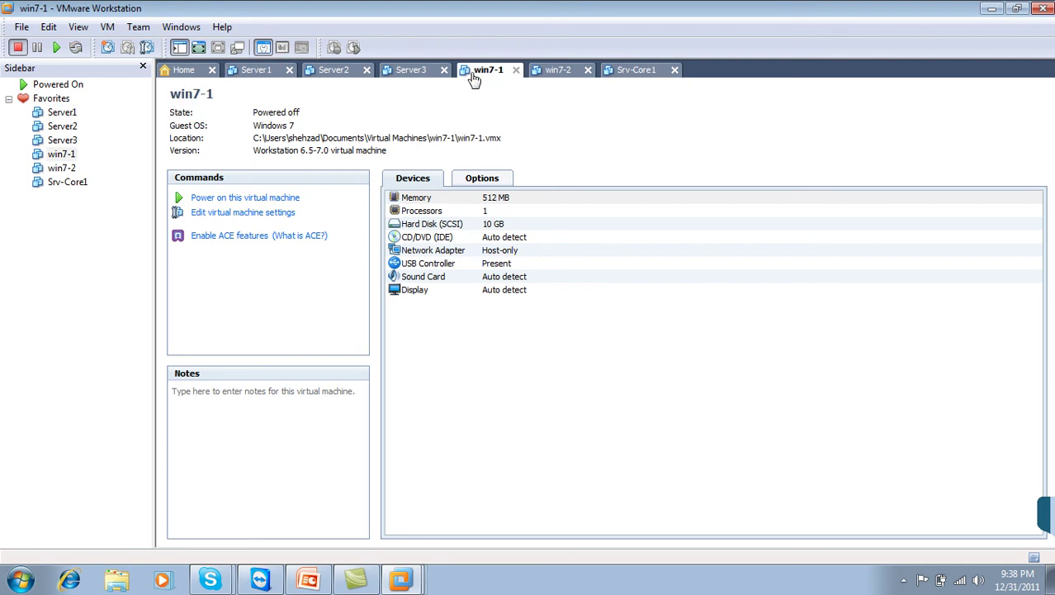
click(415, 76)
click(335, 76)
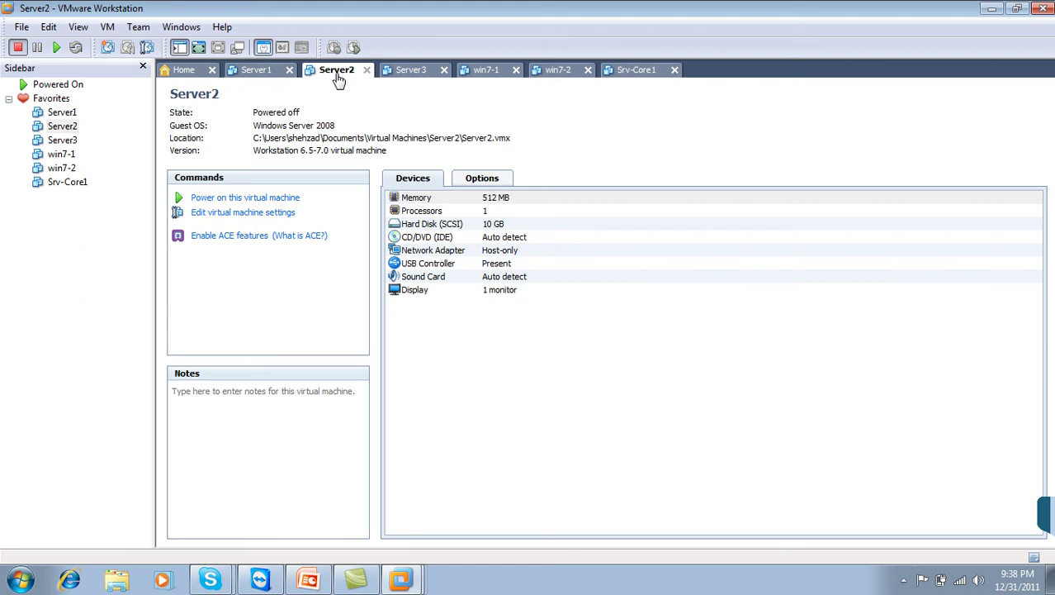
click(269, 74)
click(1045, 9)
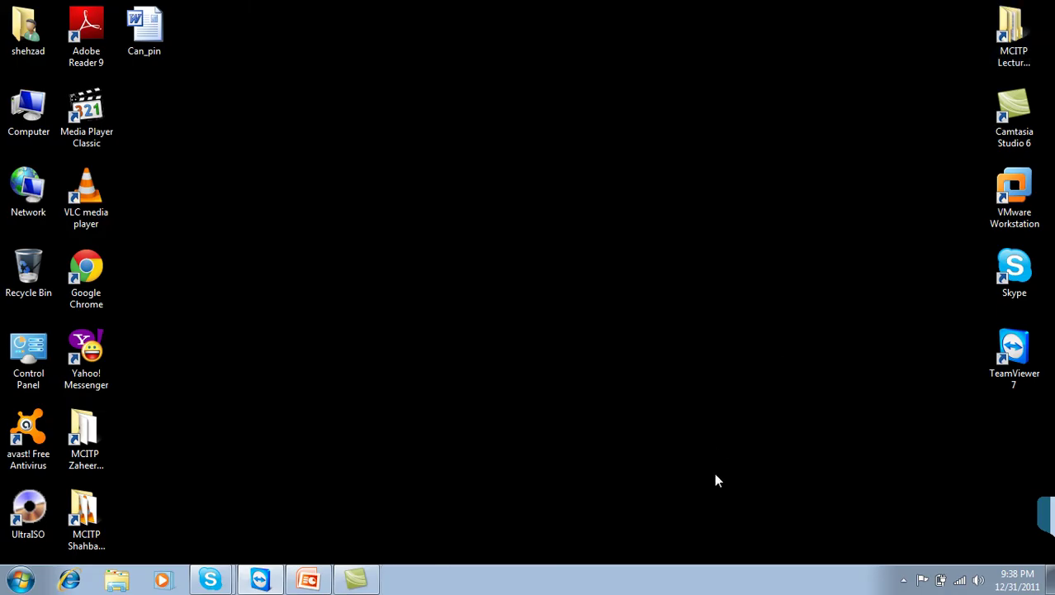
click(904, 579)
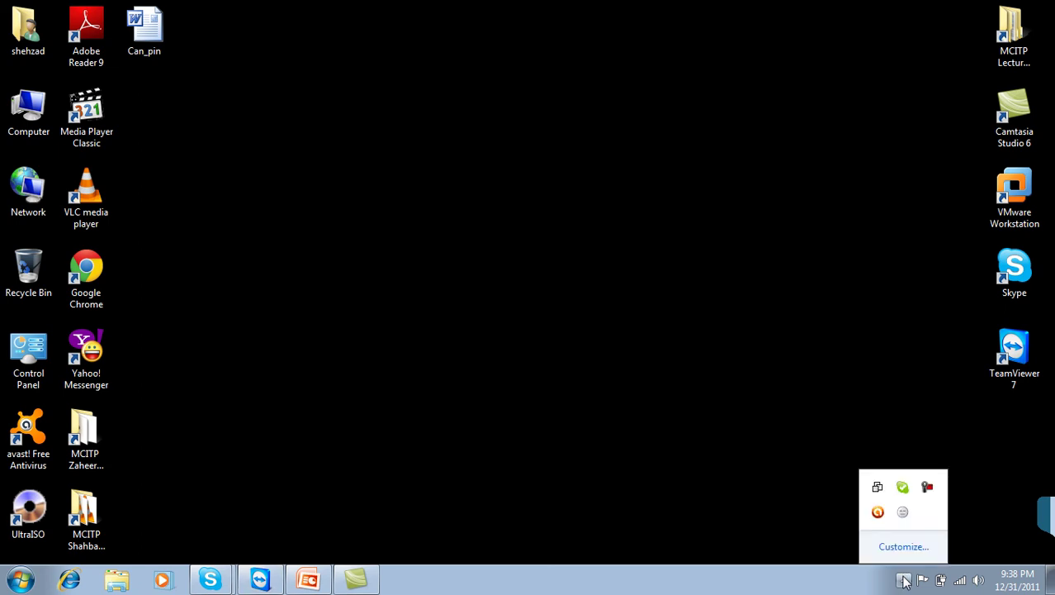